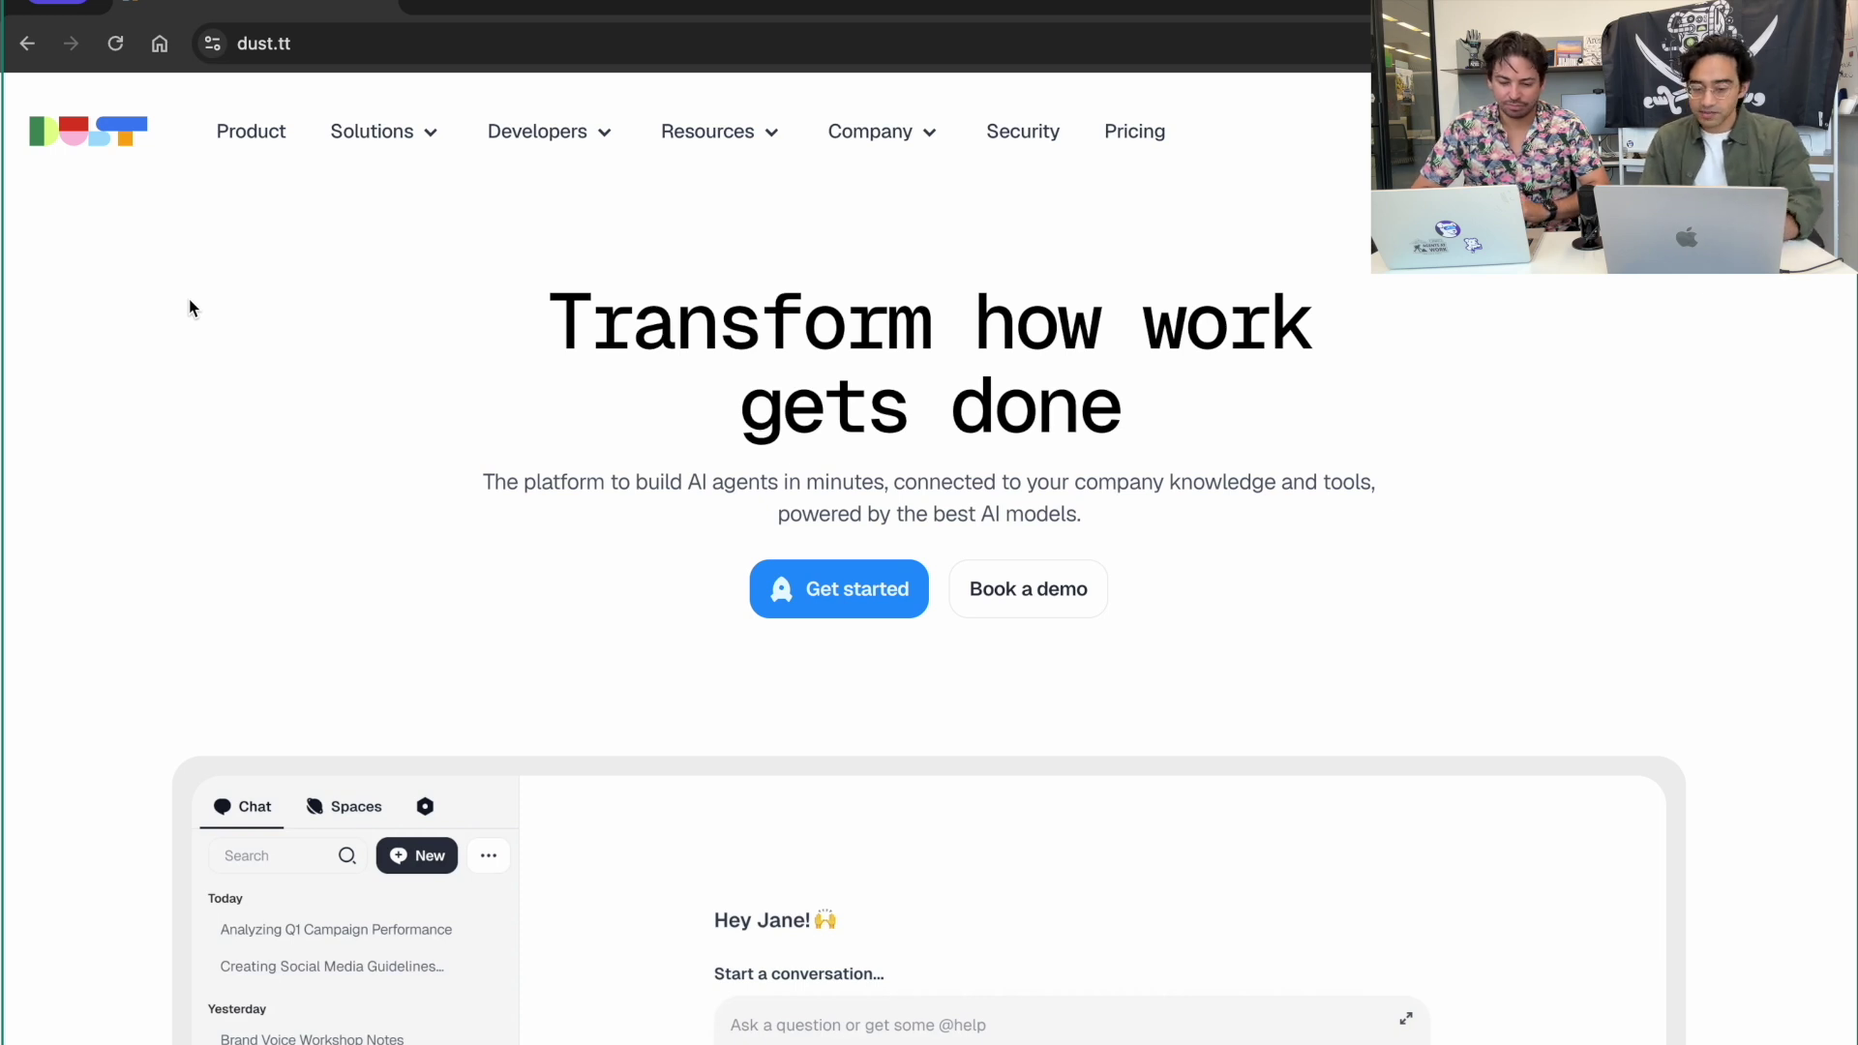
# Play the product demo video on the Dust homepage and skip ahead to about 0:11
pyautogui.scroll(-5, 190, 307)
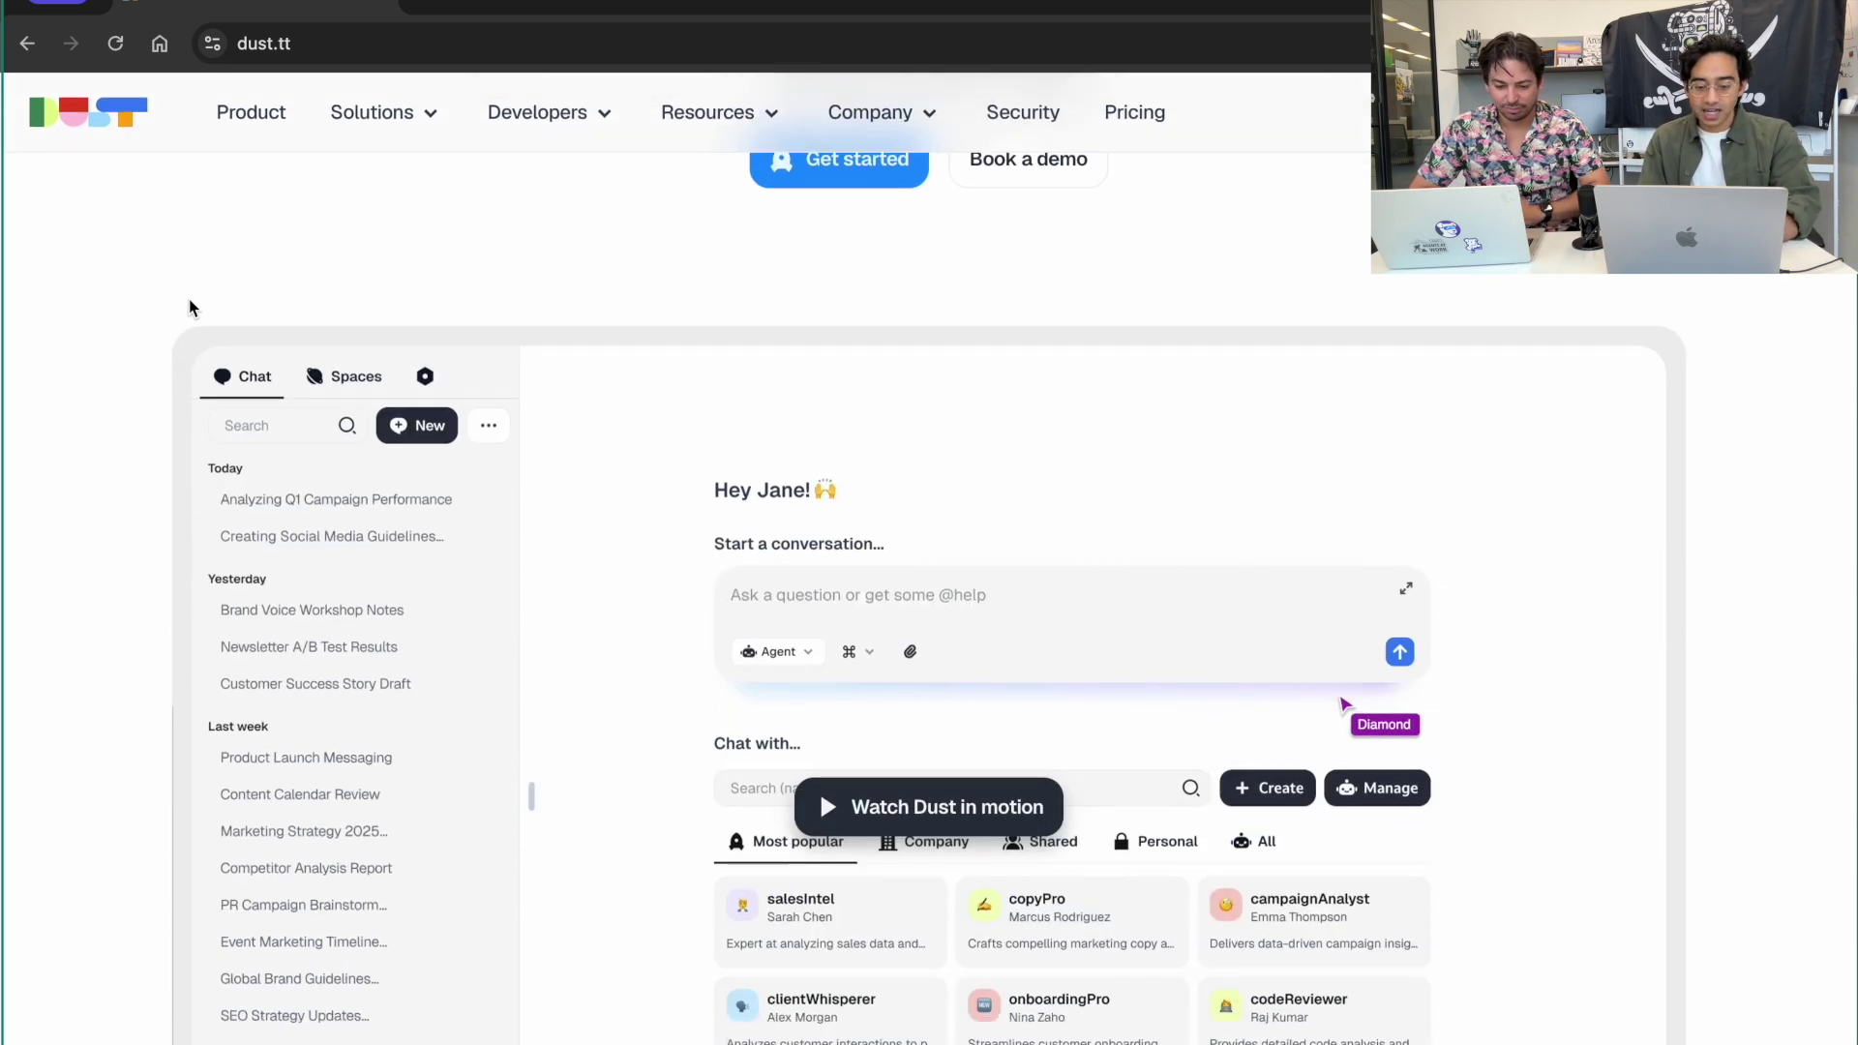
pyautogui.scroll(-10, 858, 651)
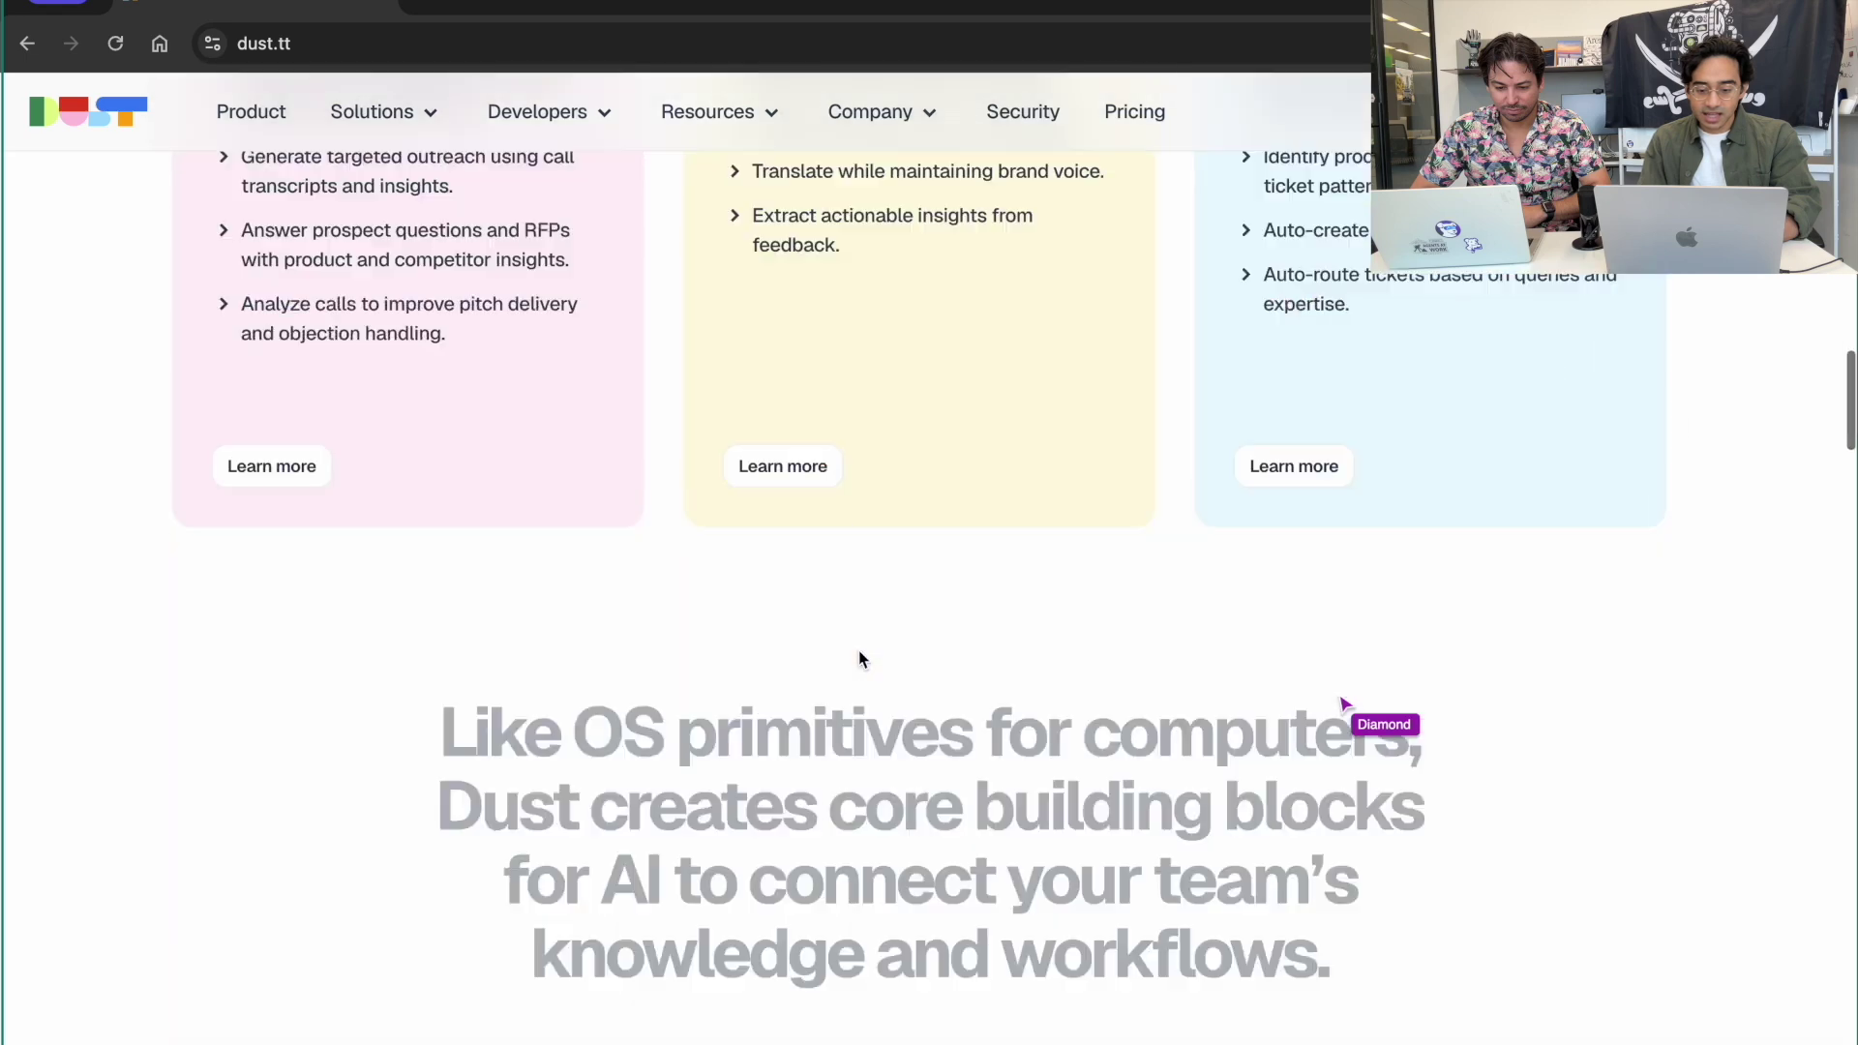
pyautogui.scroll(10, 860, 658)
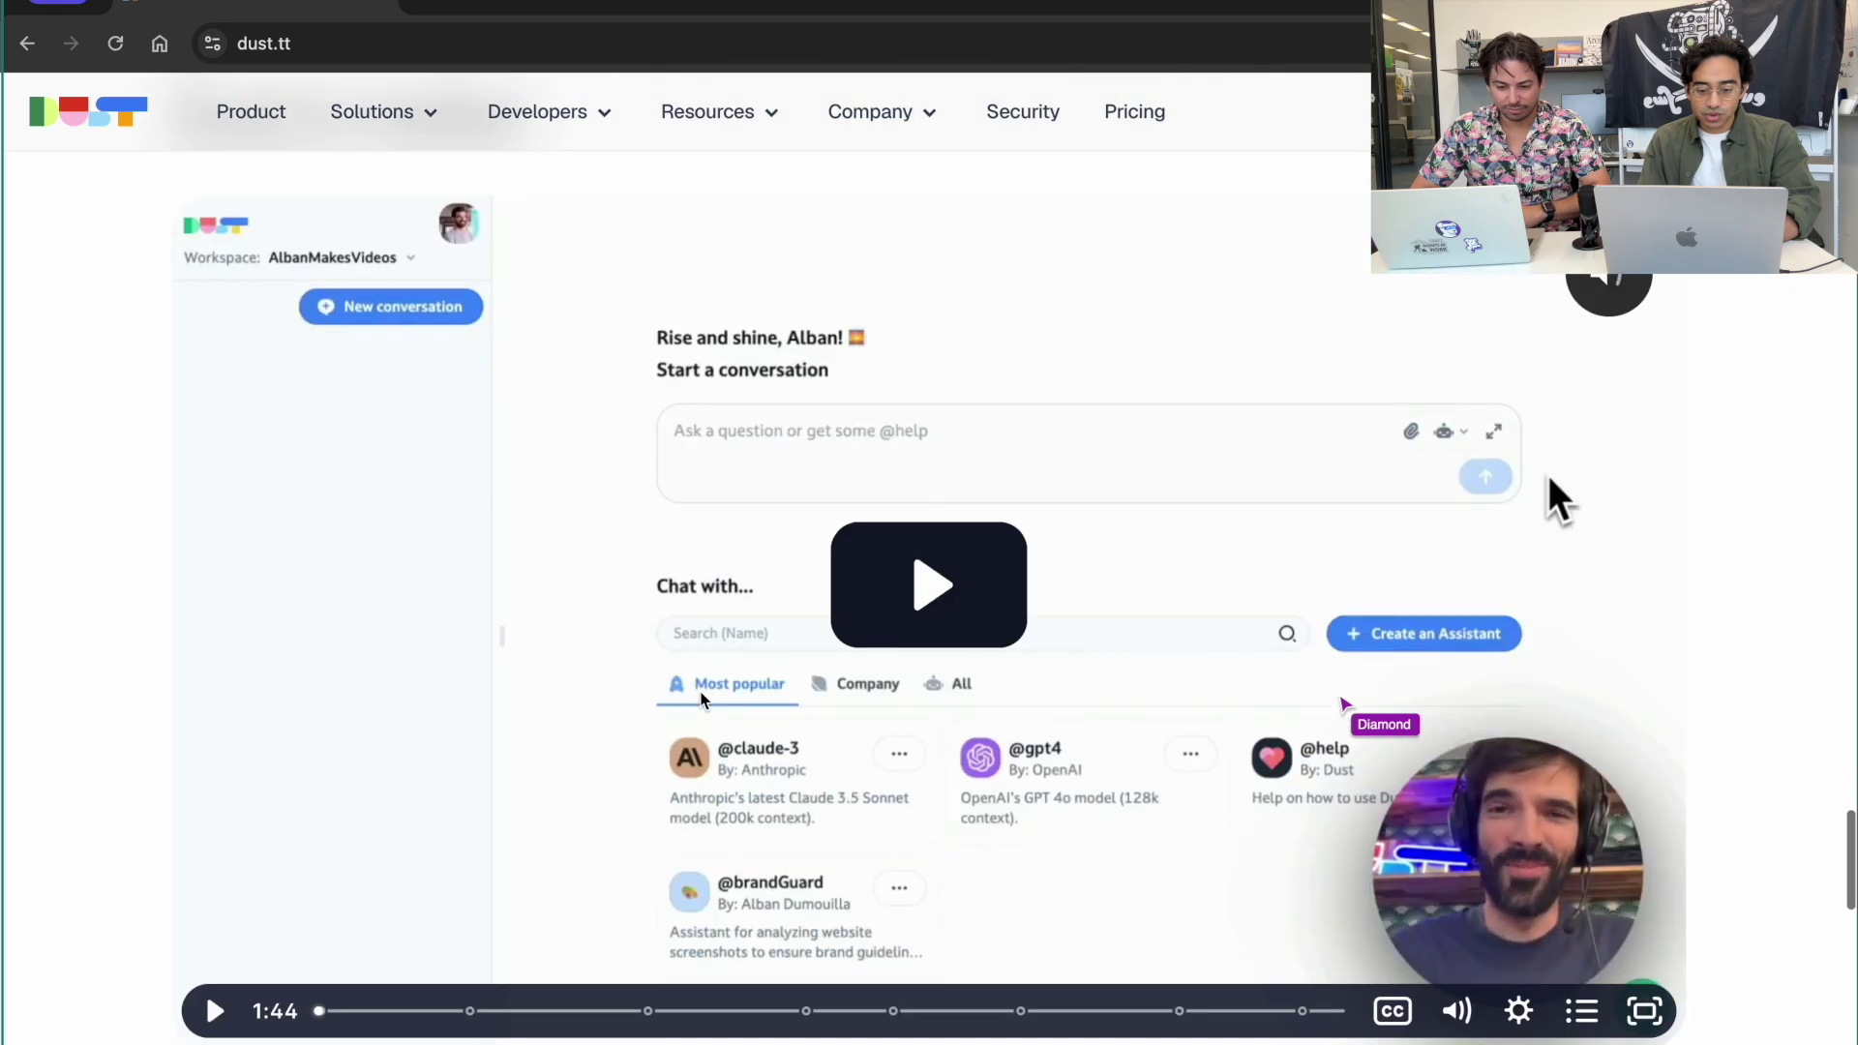
pyautogui.click(316, 1012)
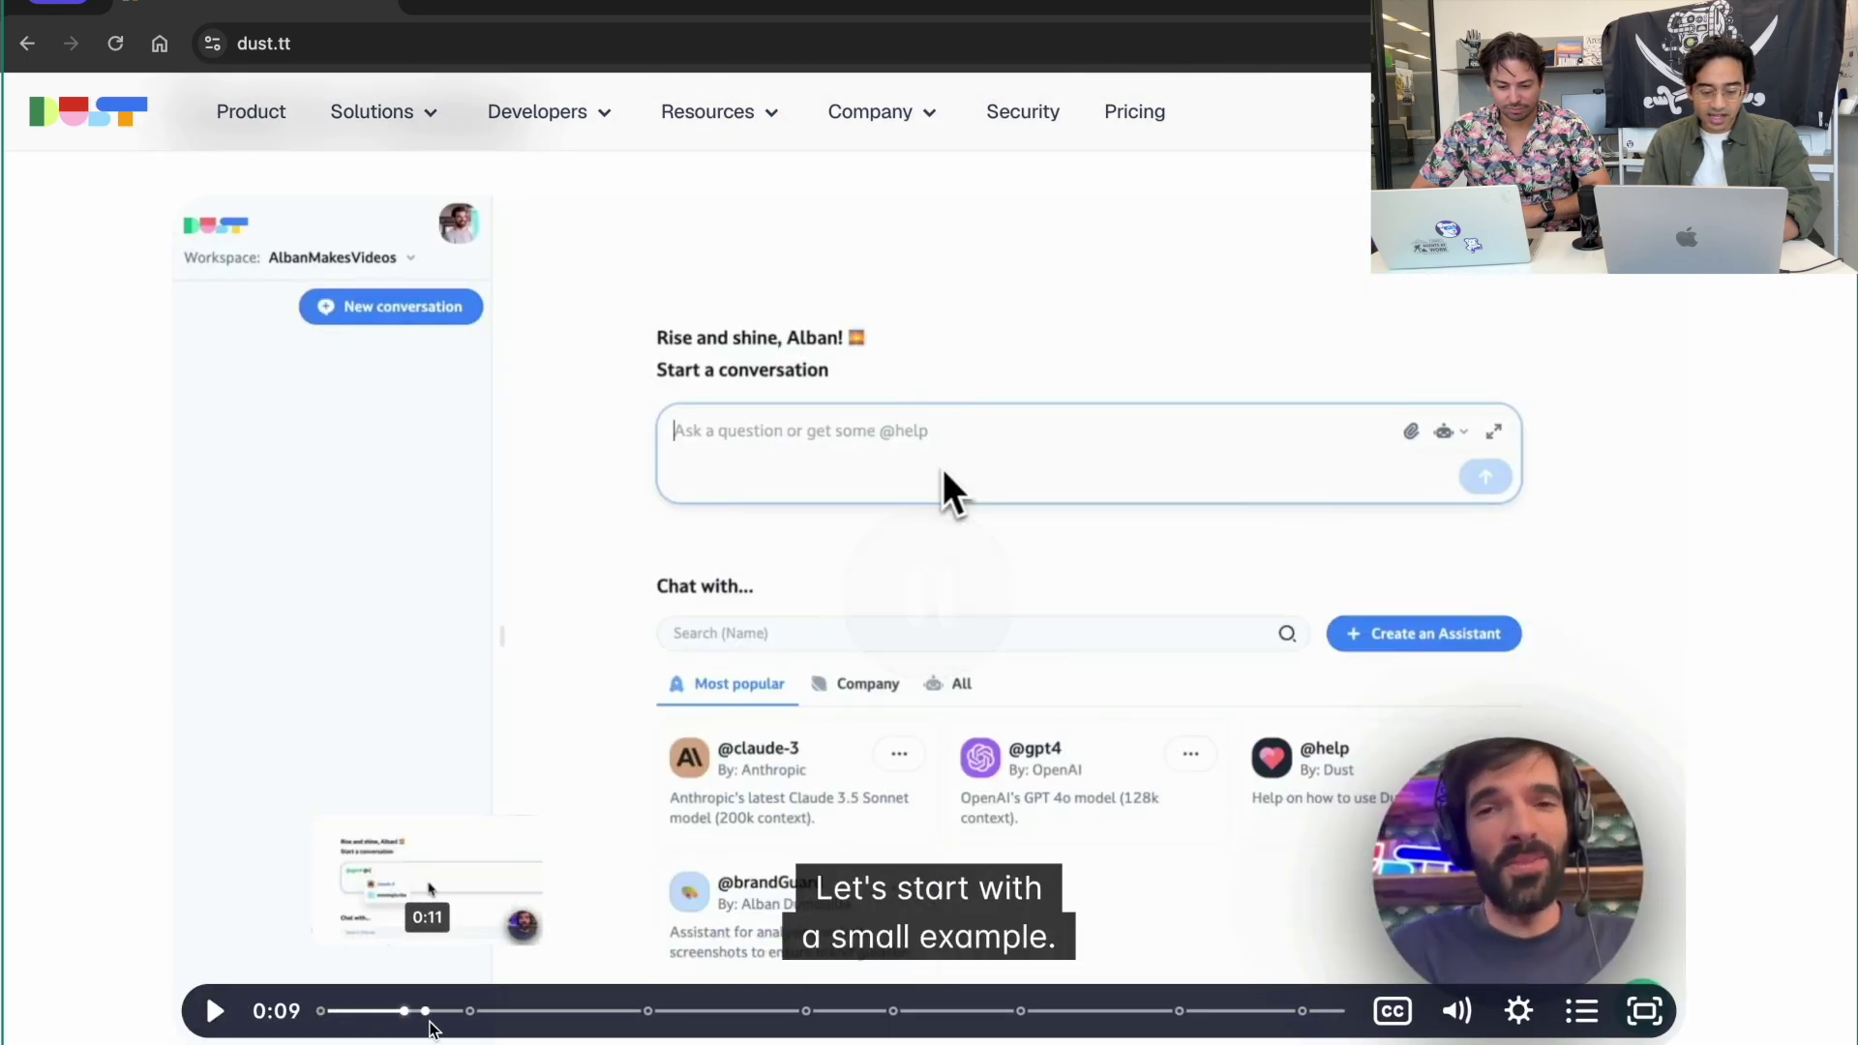
pyautogui.click(434, 1013)
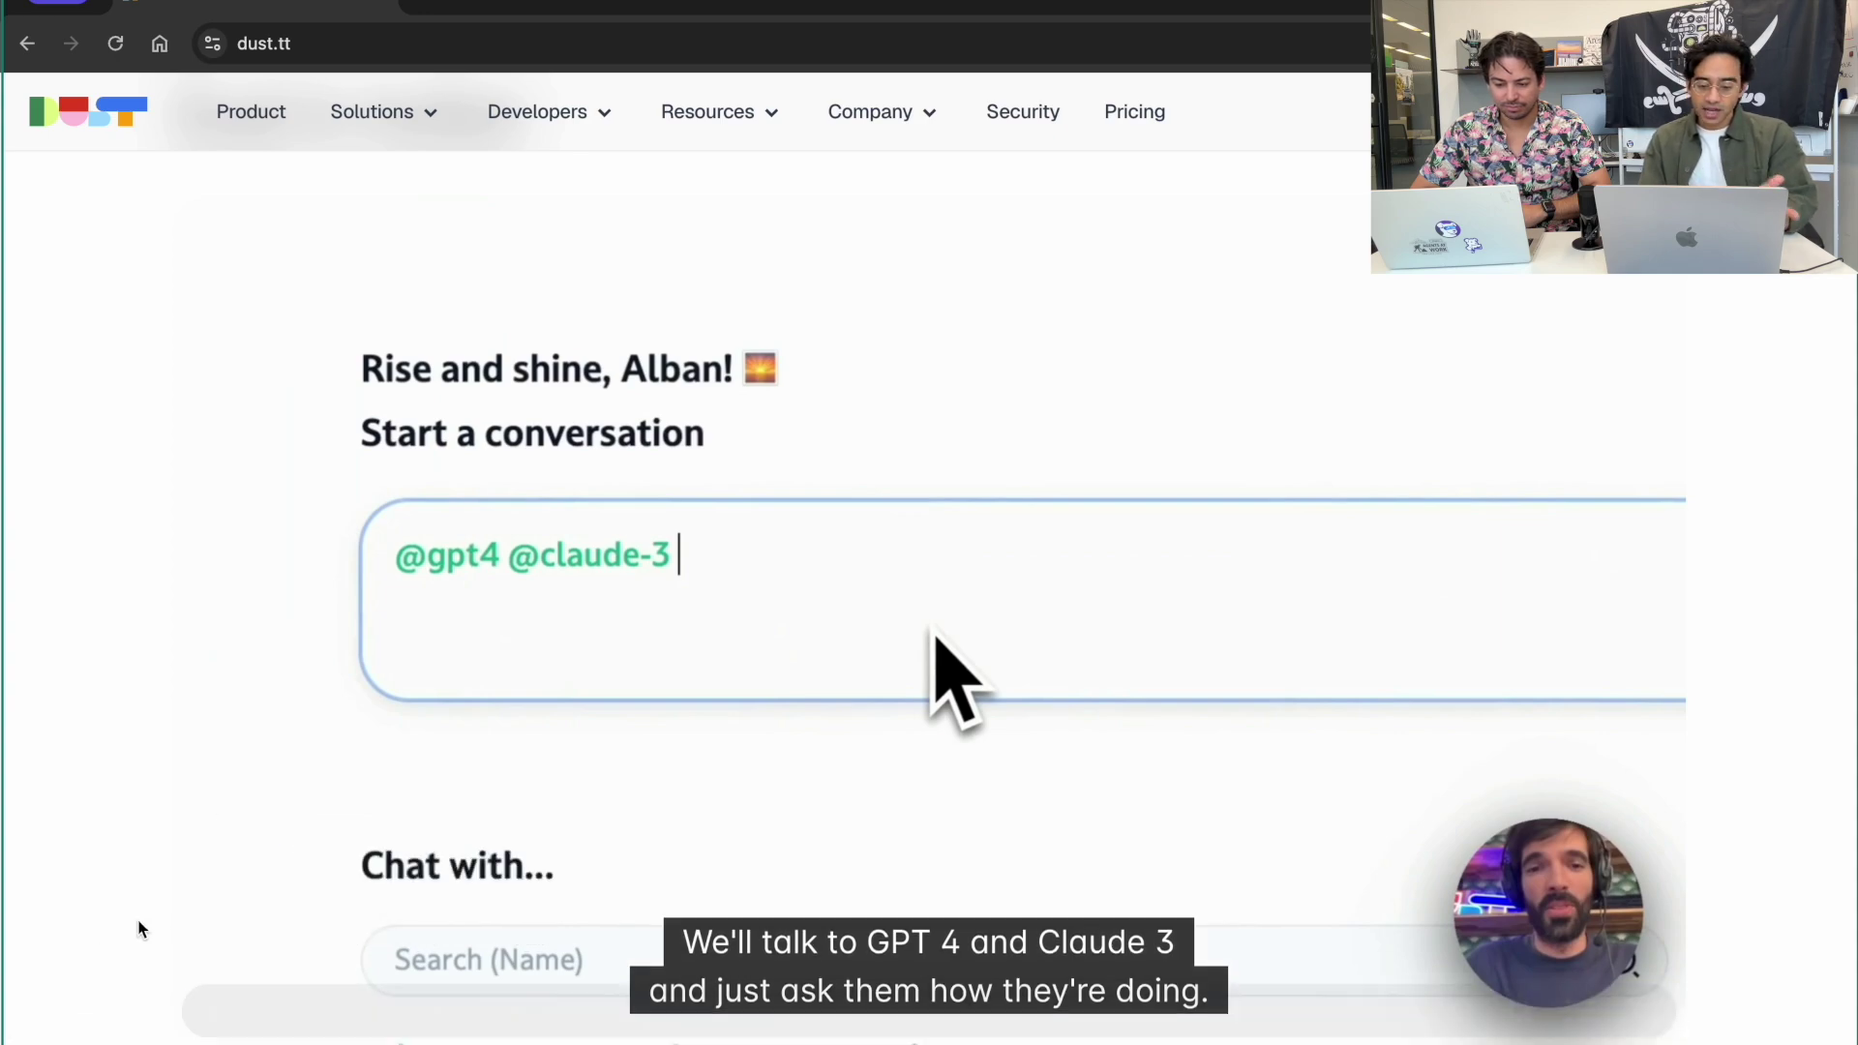
# Review the homepage's list of customer organizations and the Sales, Marketing and Customer Support agent examples
pyautogui.scroll(-10, 139, 929)
pyautogui.scroll(15, 139, 929)
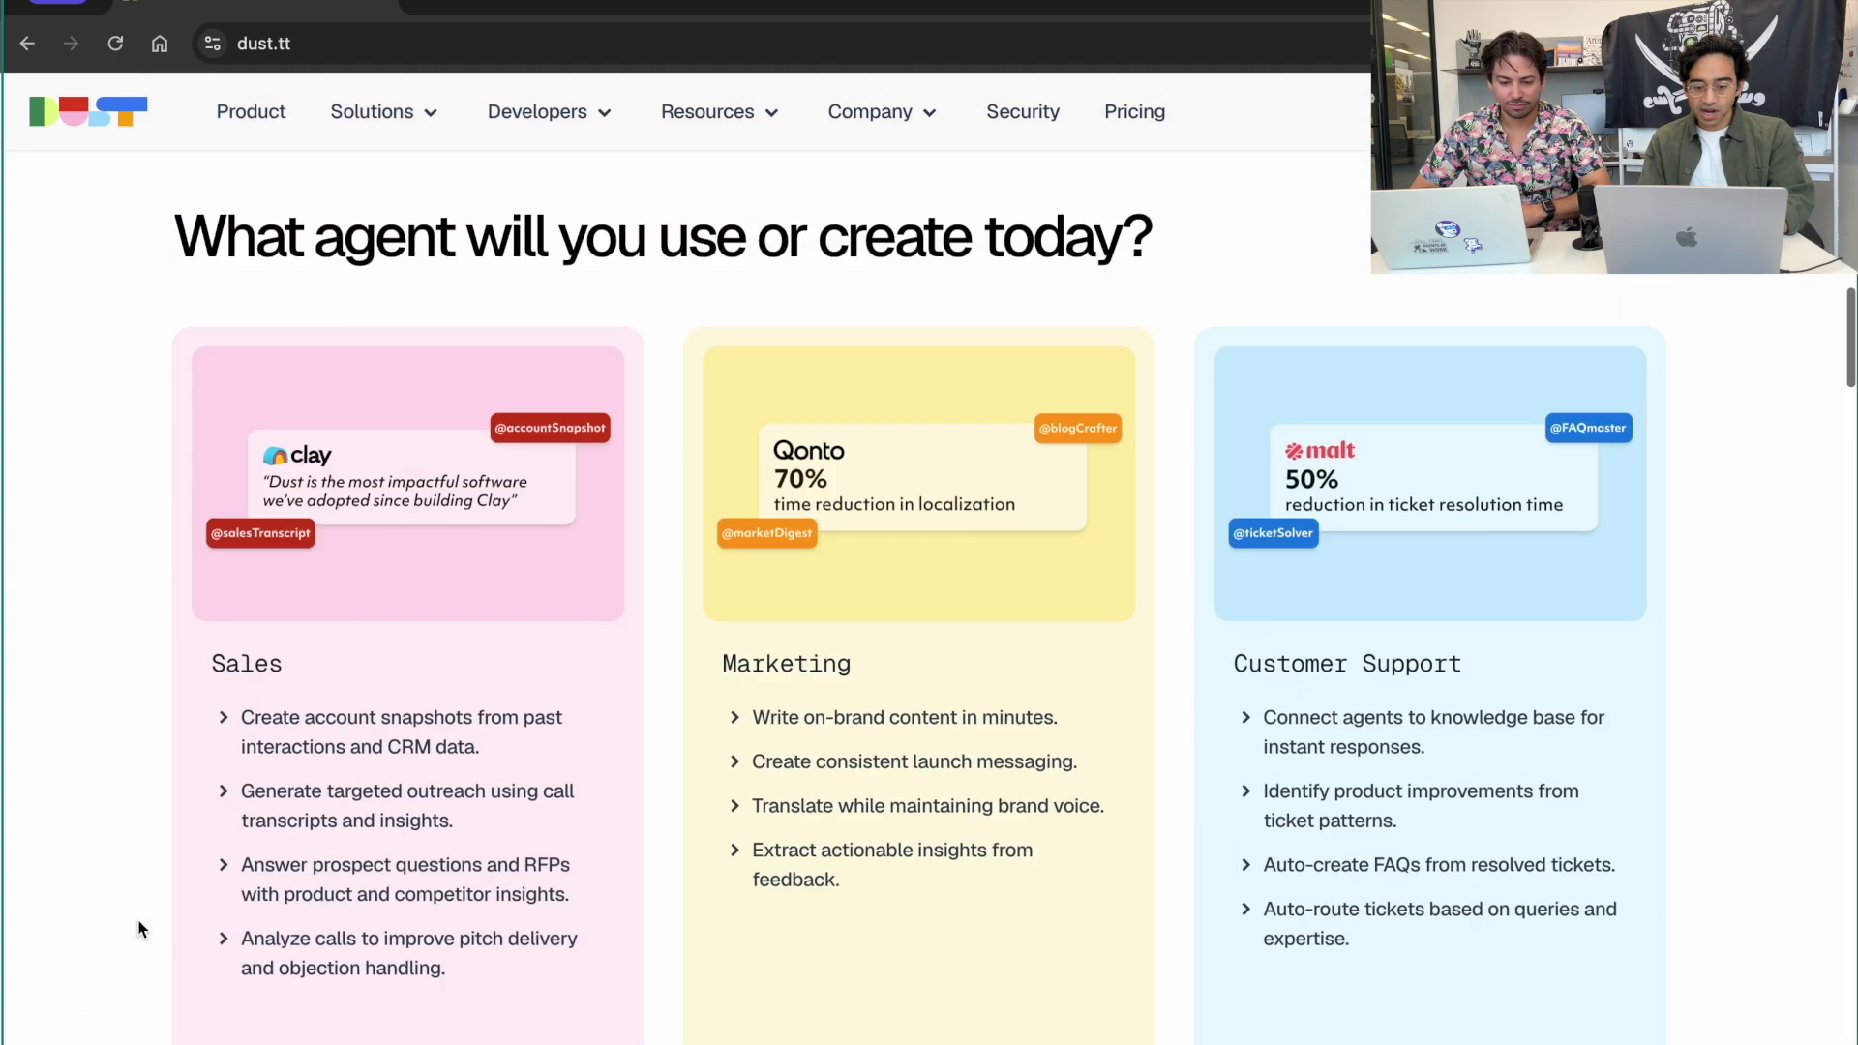
pyautogui.scroll(4, 139, 929)
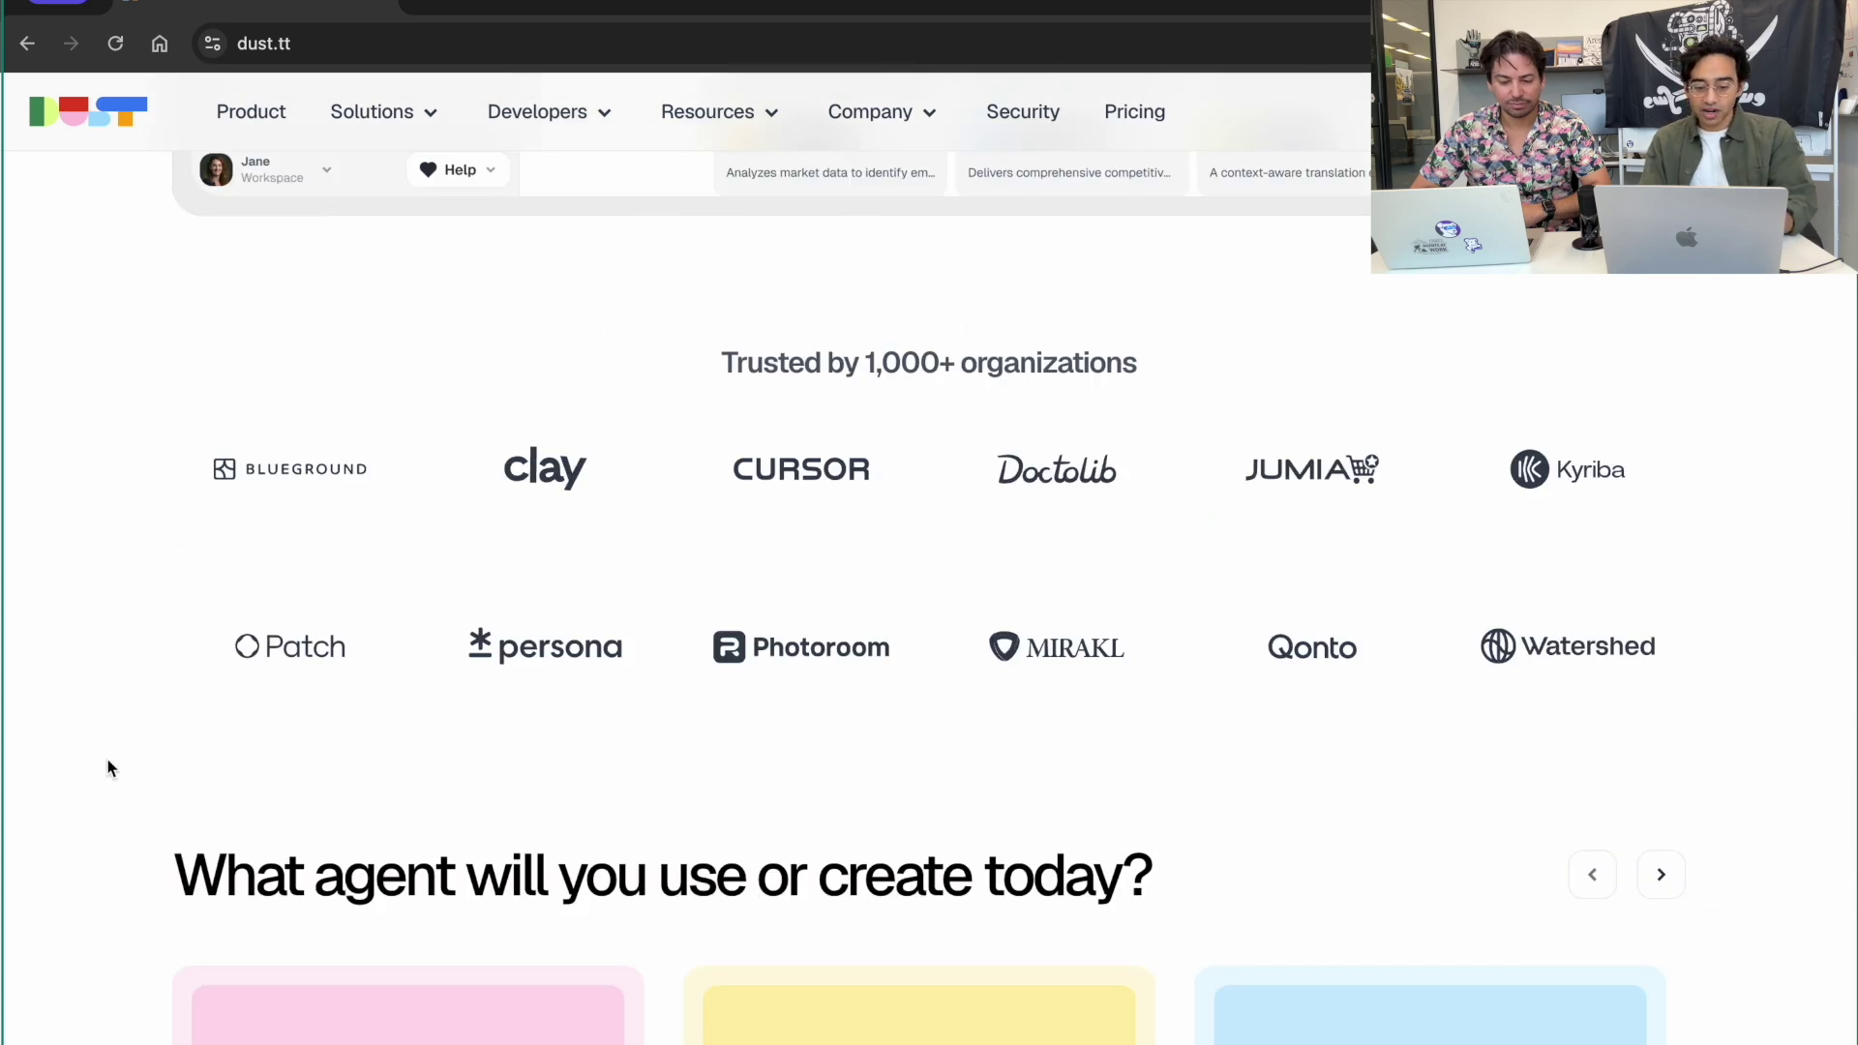
pyautogui.scroll(-7, 107, 765)
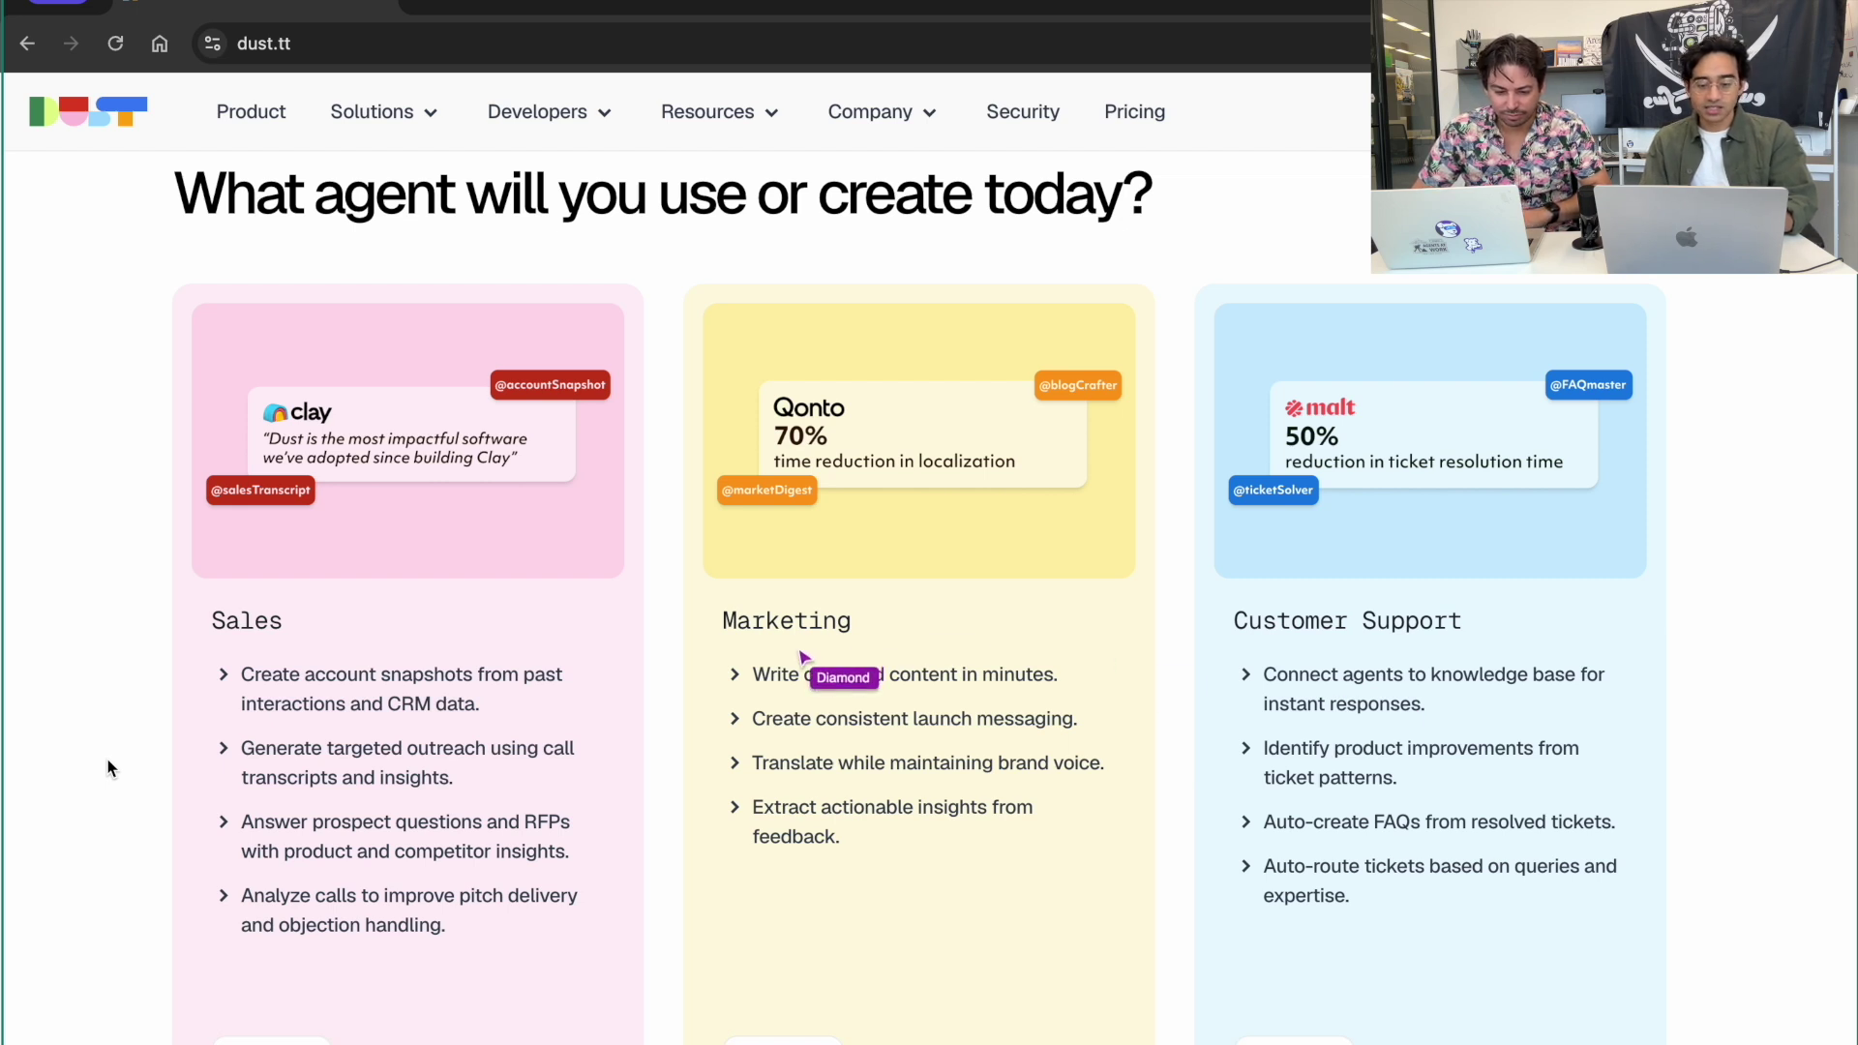
pyautogui.scroll(-1, 108, 768)
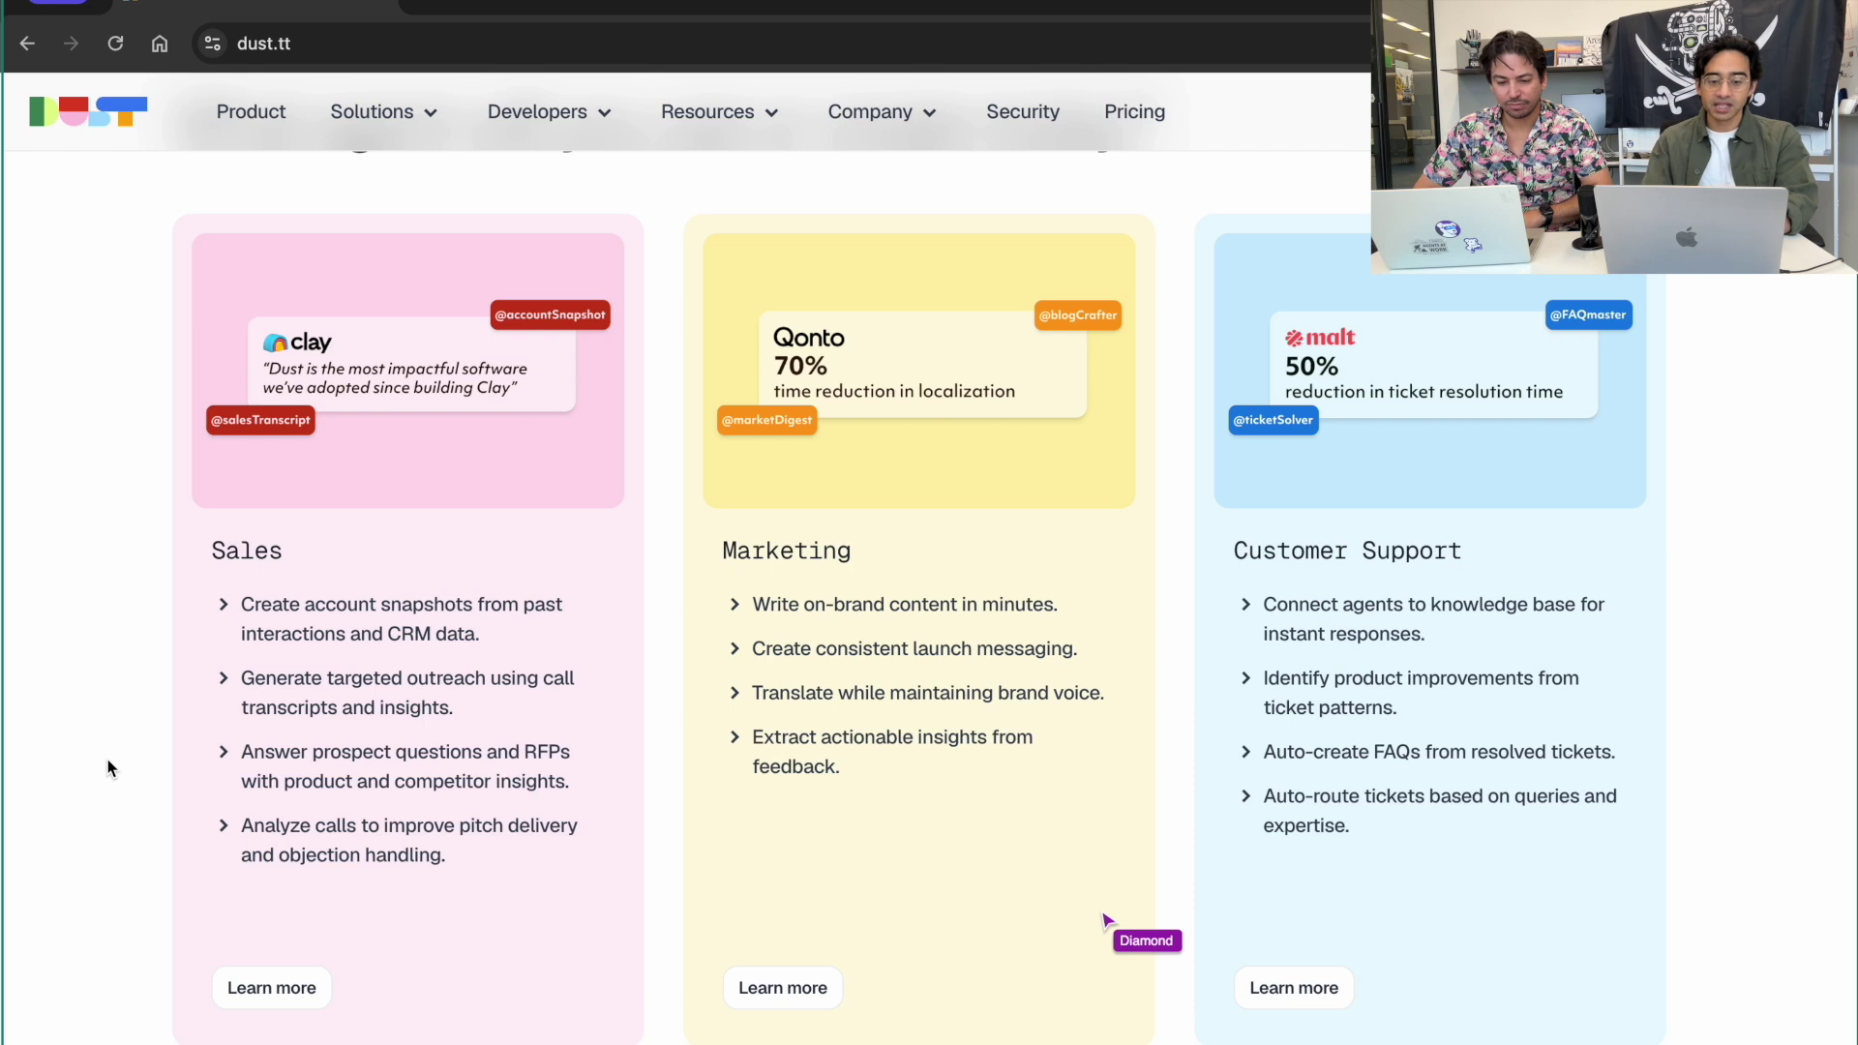
pyautogui.scroll(-1, 107, 768)
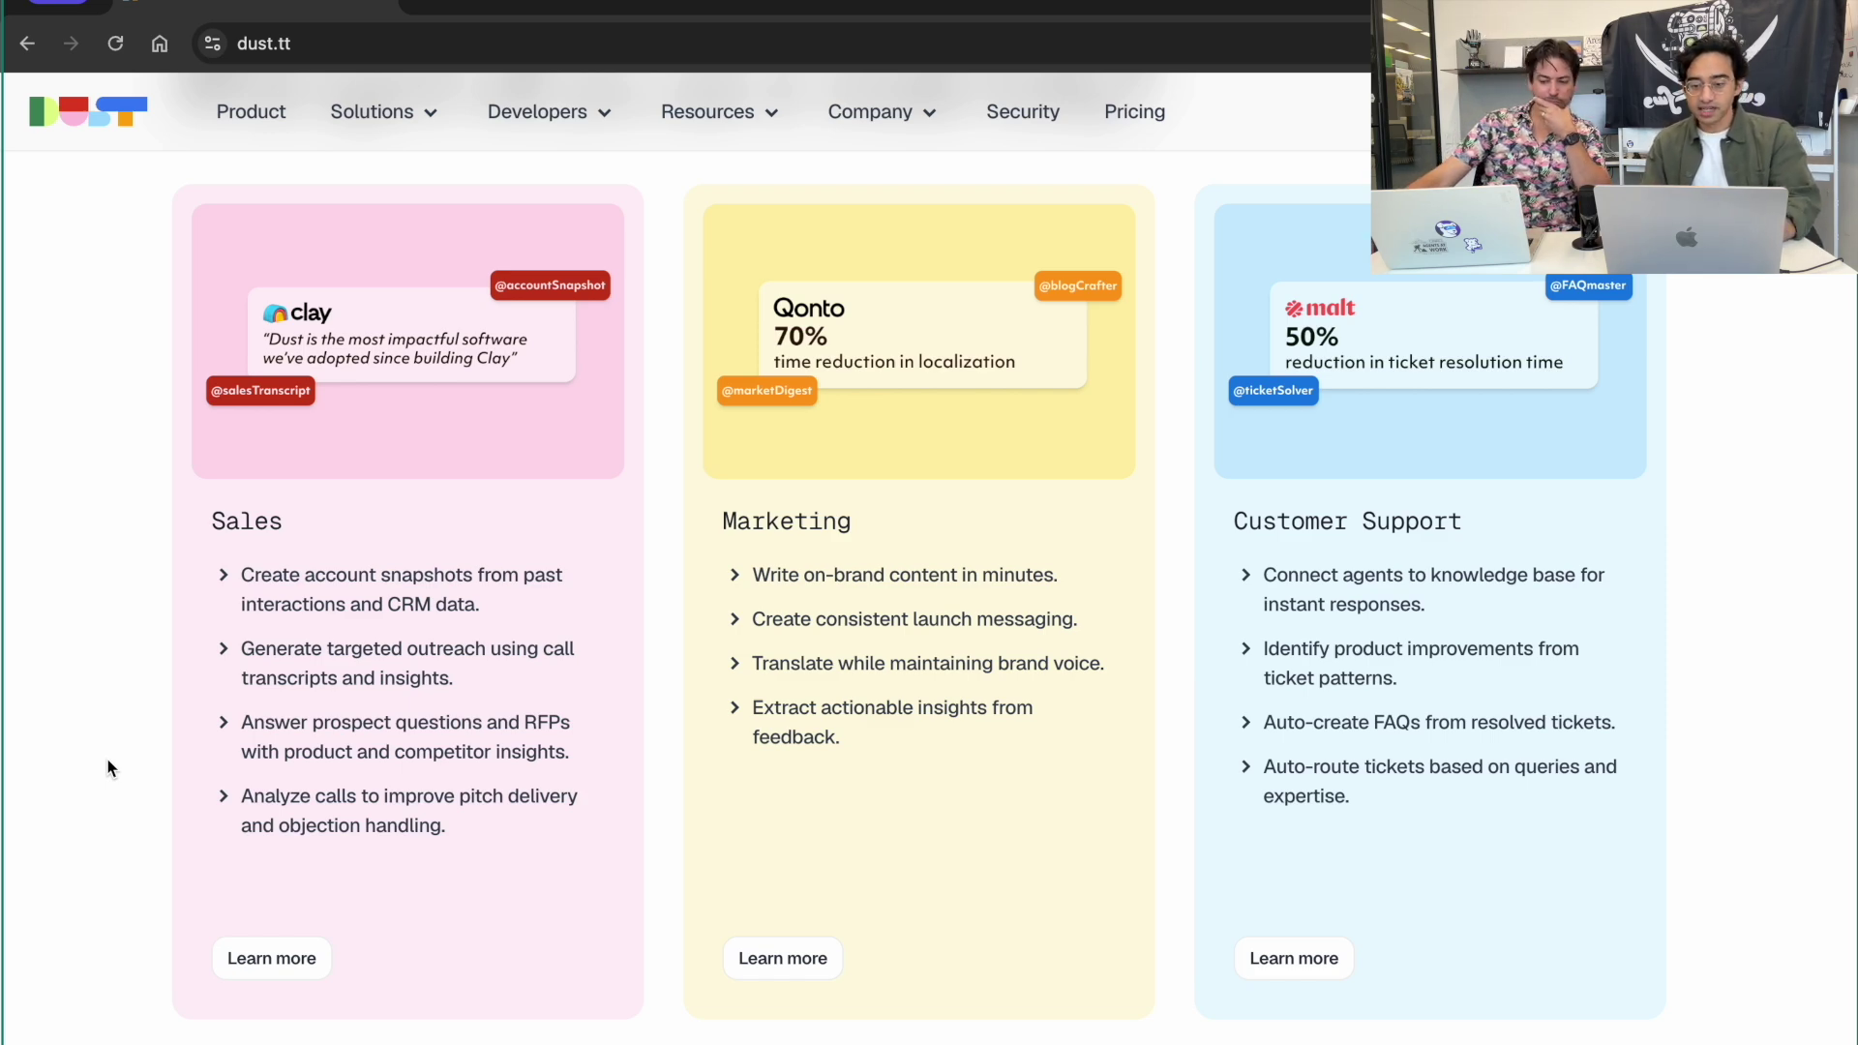
# Read the homepage sections on core building blocks, creating AI agents, connecting company data and going beyond search and chat
pyautogui.scroll(-8, 109, 767)
pyautogui.scroll(-3, 109, 768)
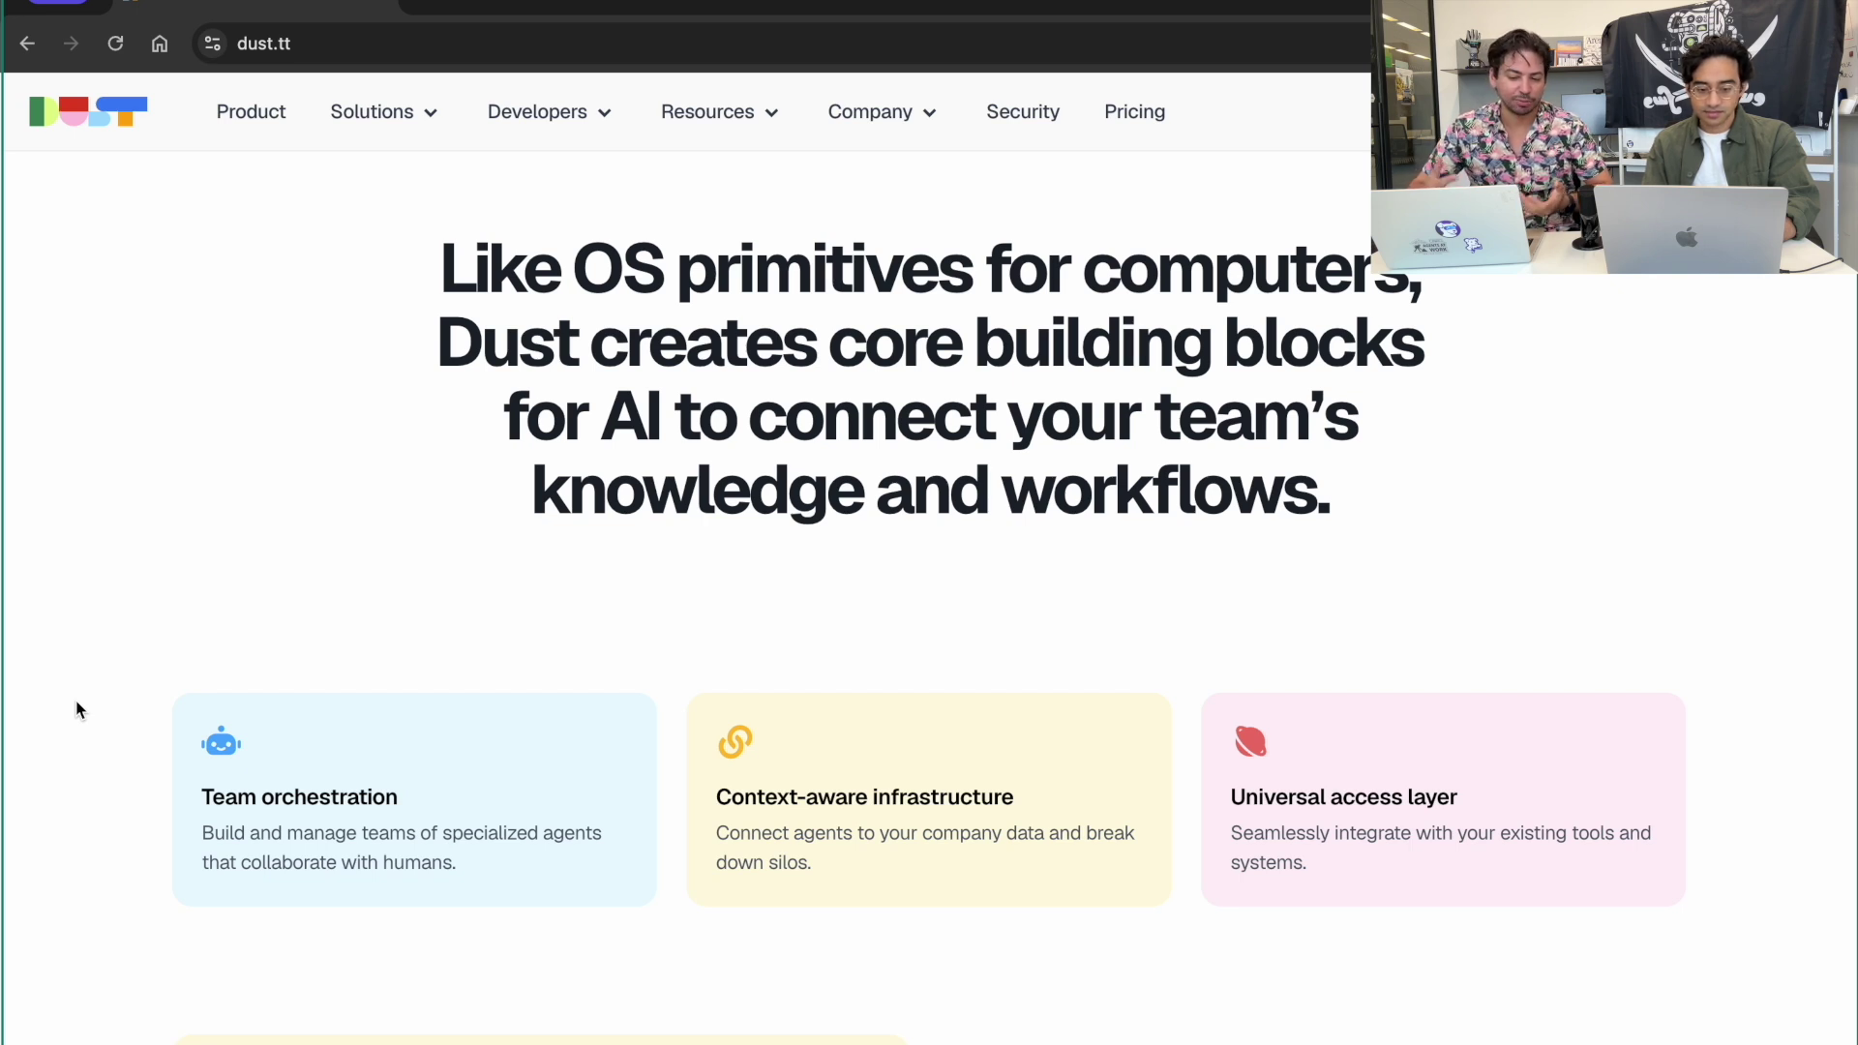
pyautogui.scroll(-8, 79, 710)
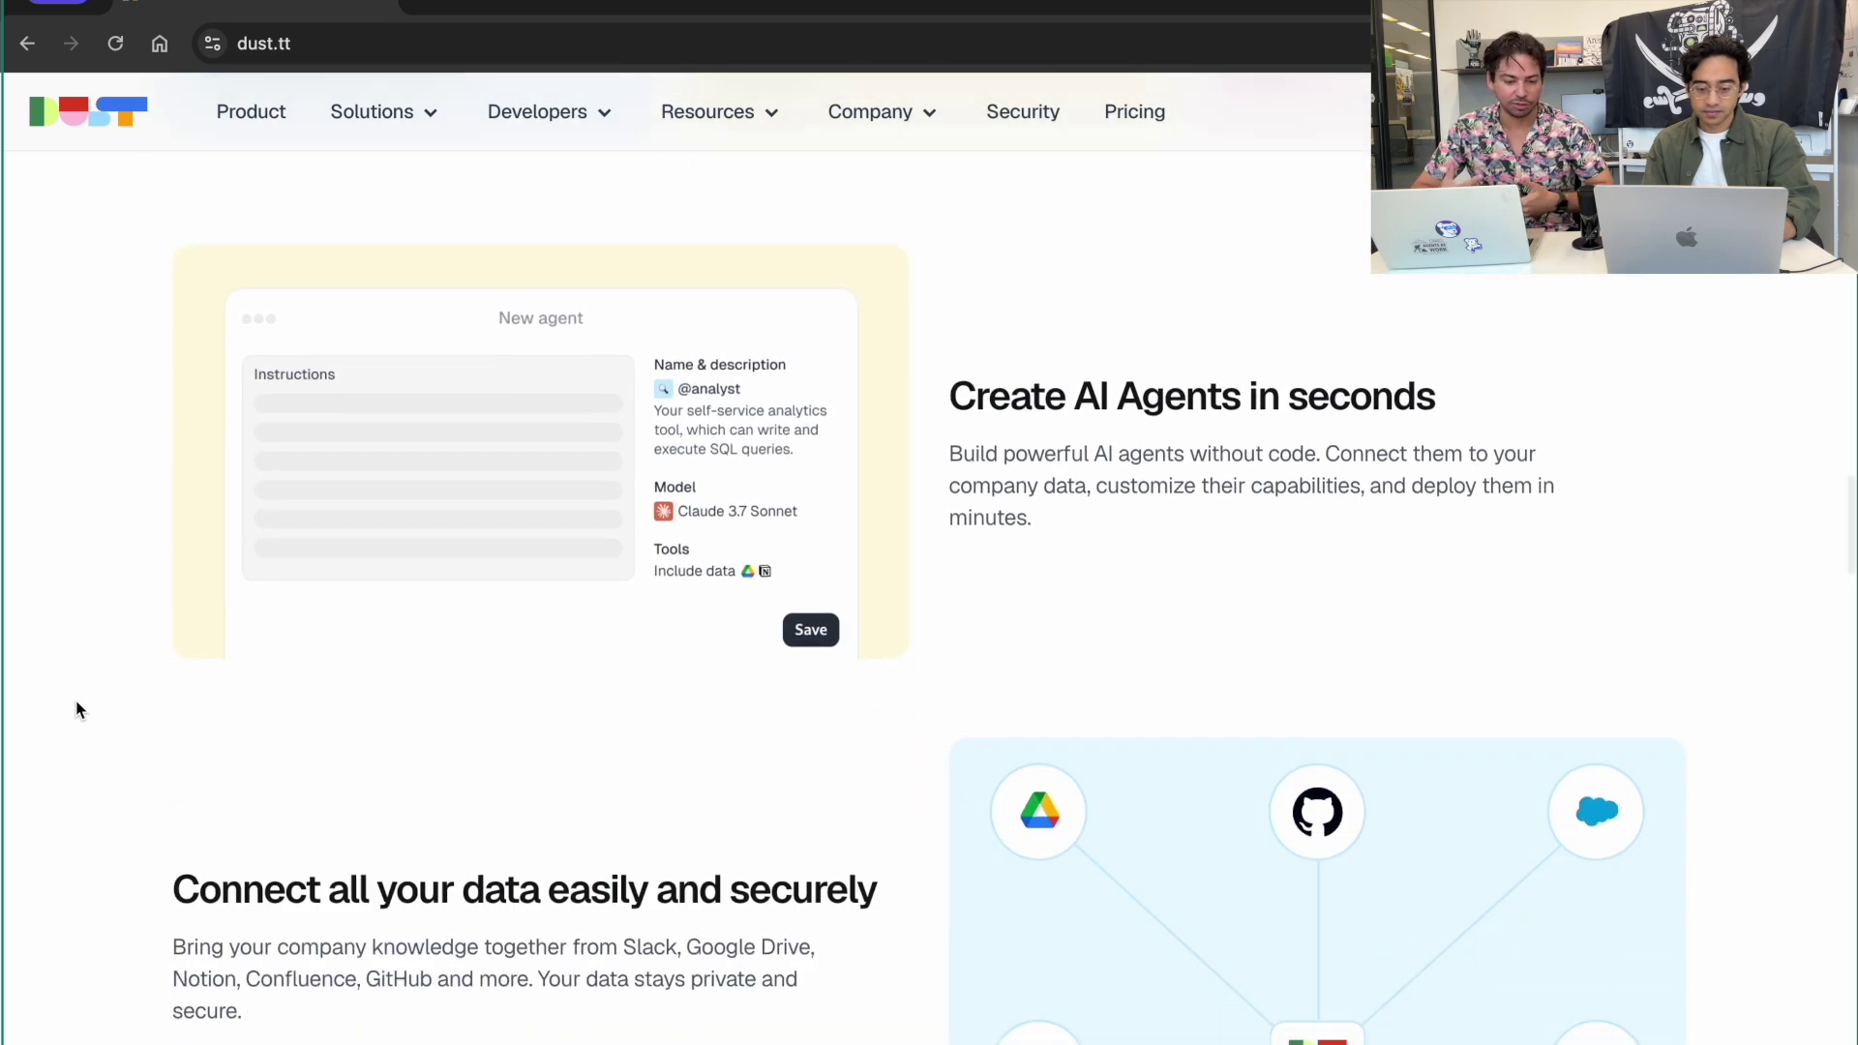
pyautogui.scroll(-6, 79, 711)
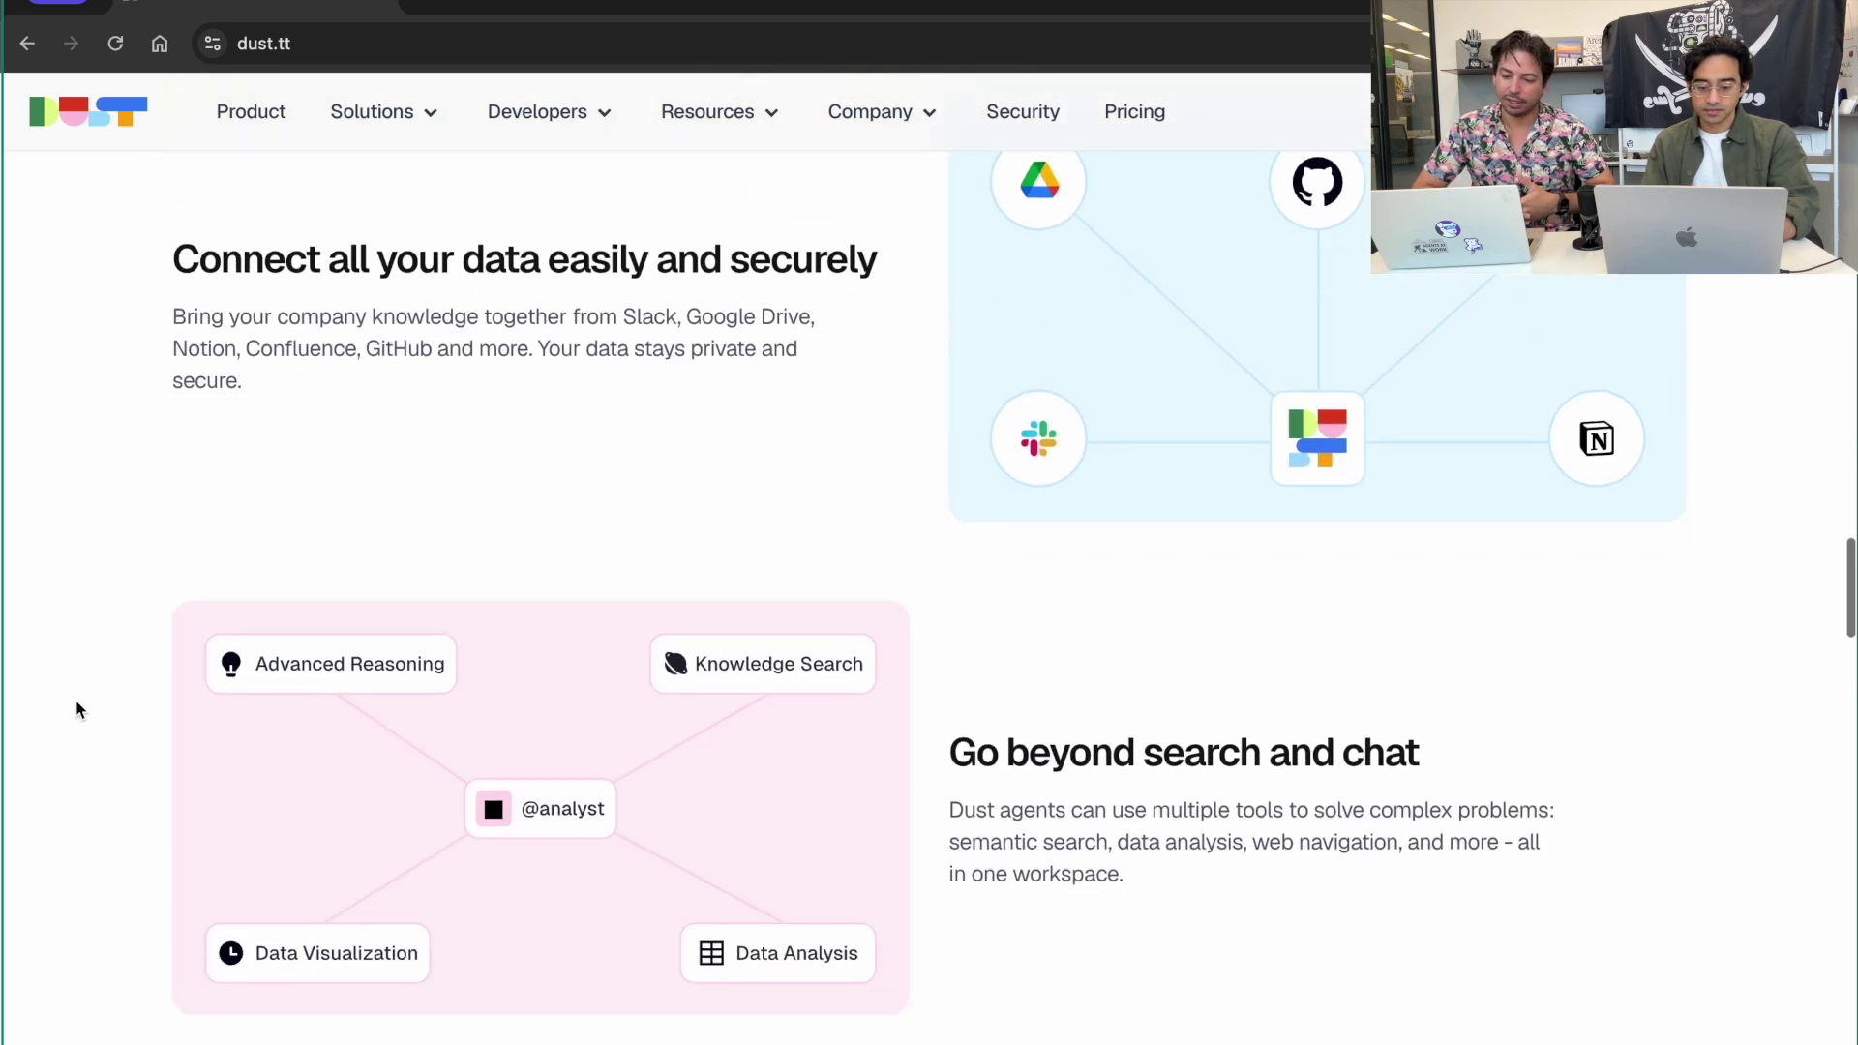
pyautogui.scroll(-5, 79, 711)
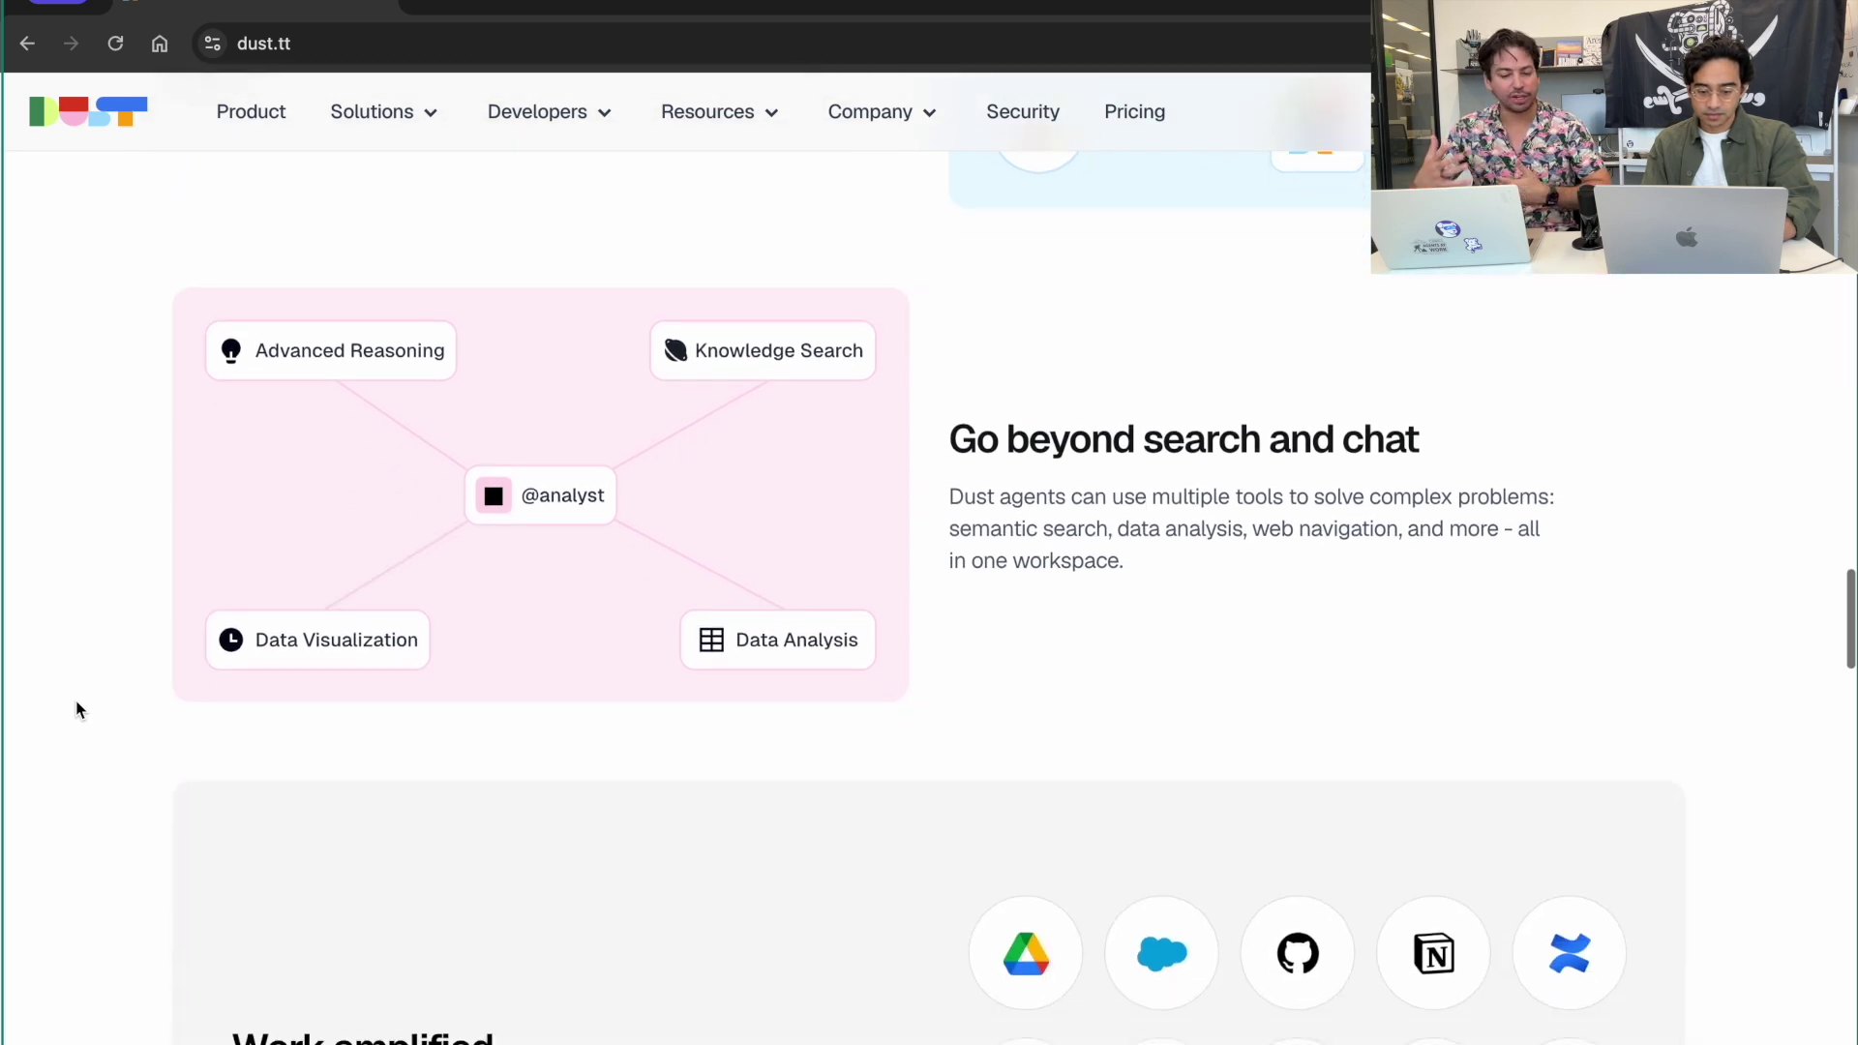
pyautogui.scroll(10, 80, 711)
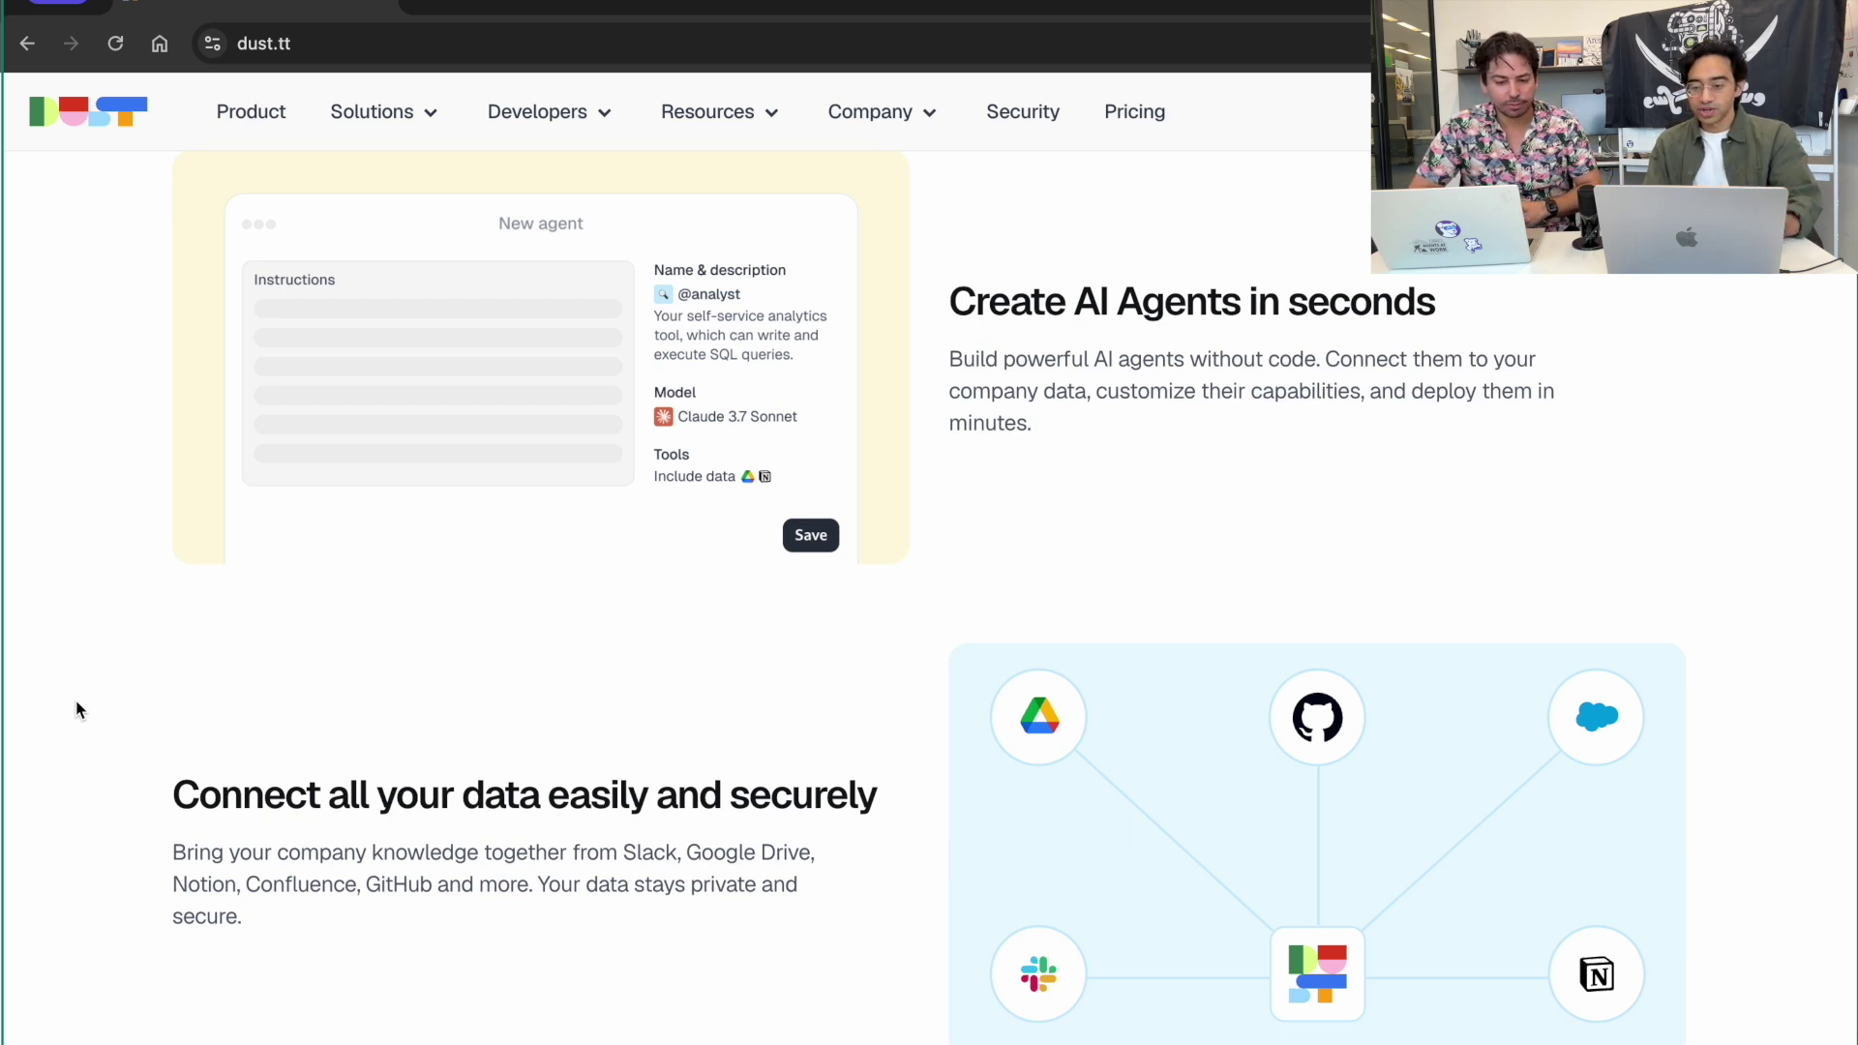
pyautogui.scroll(-1, 79, 711)
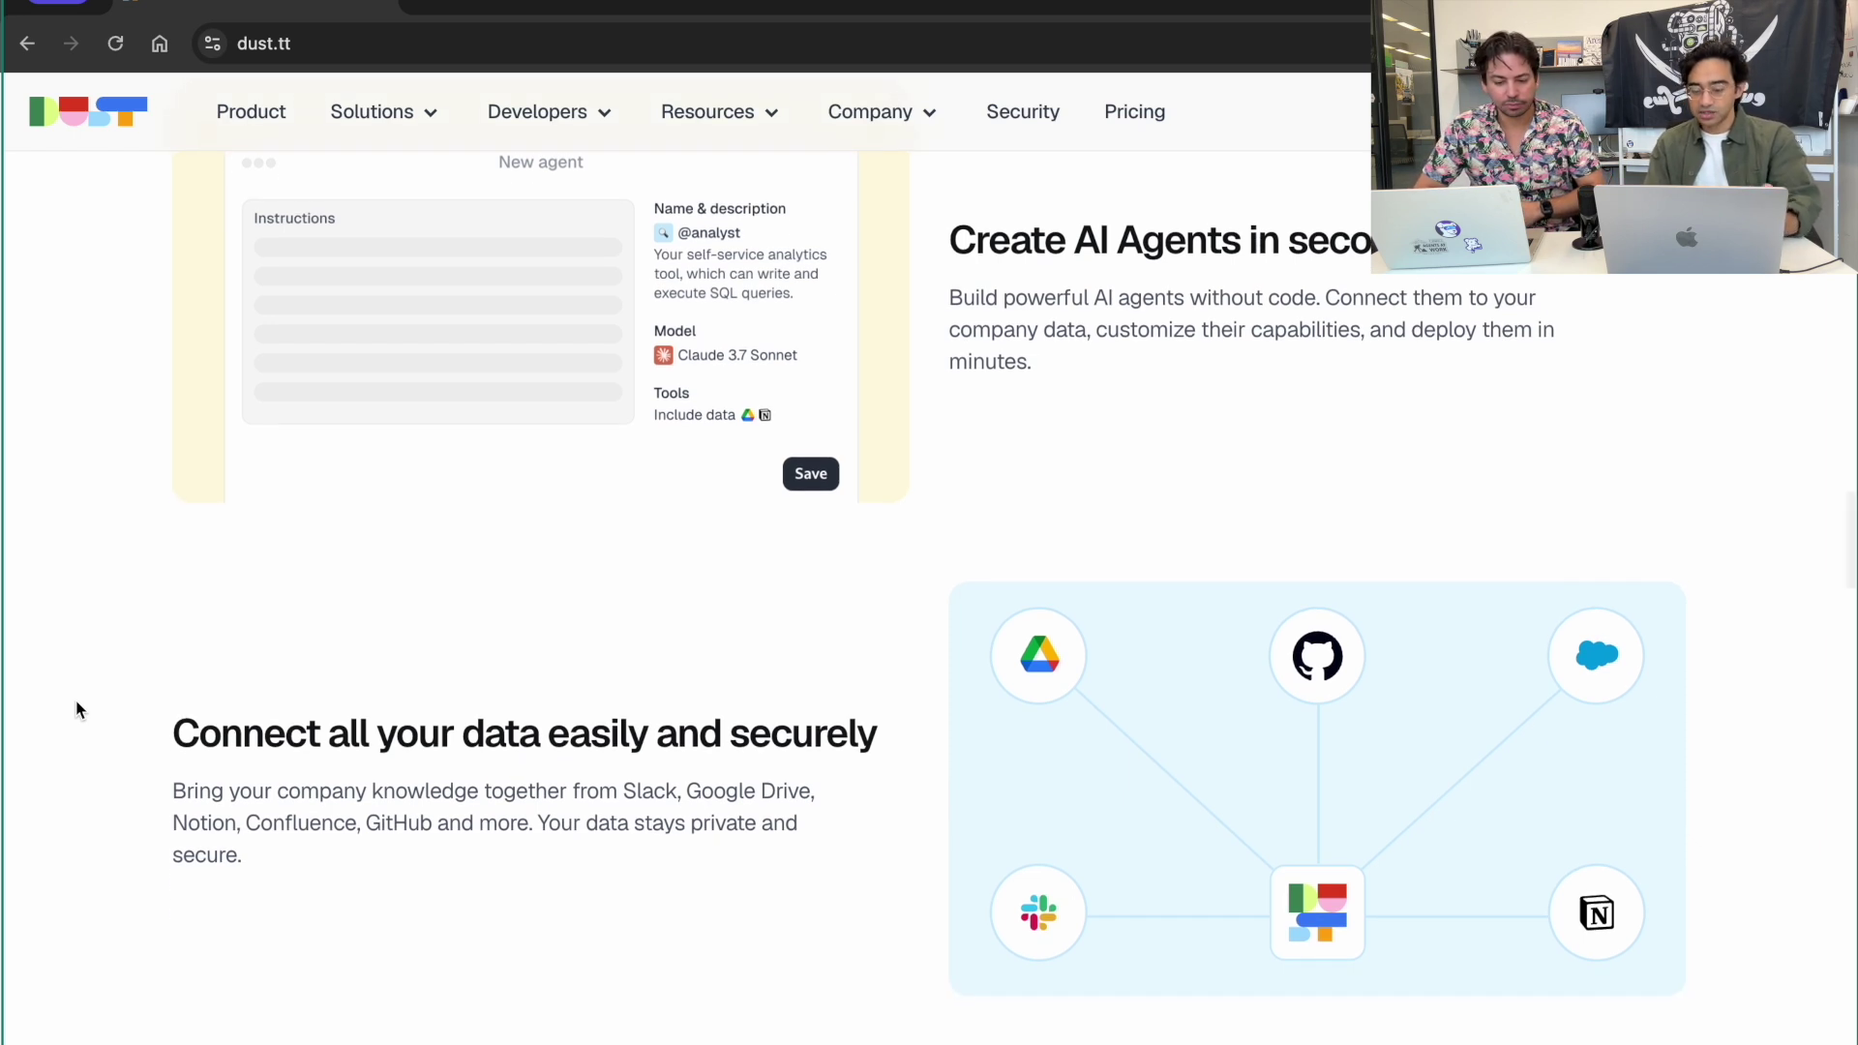
pyautogui.scroll(-8, 79, 711)
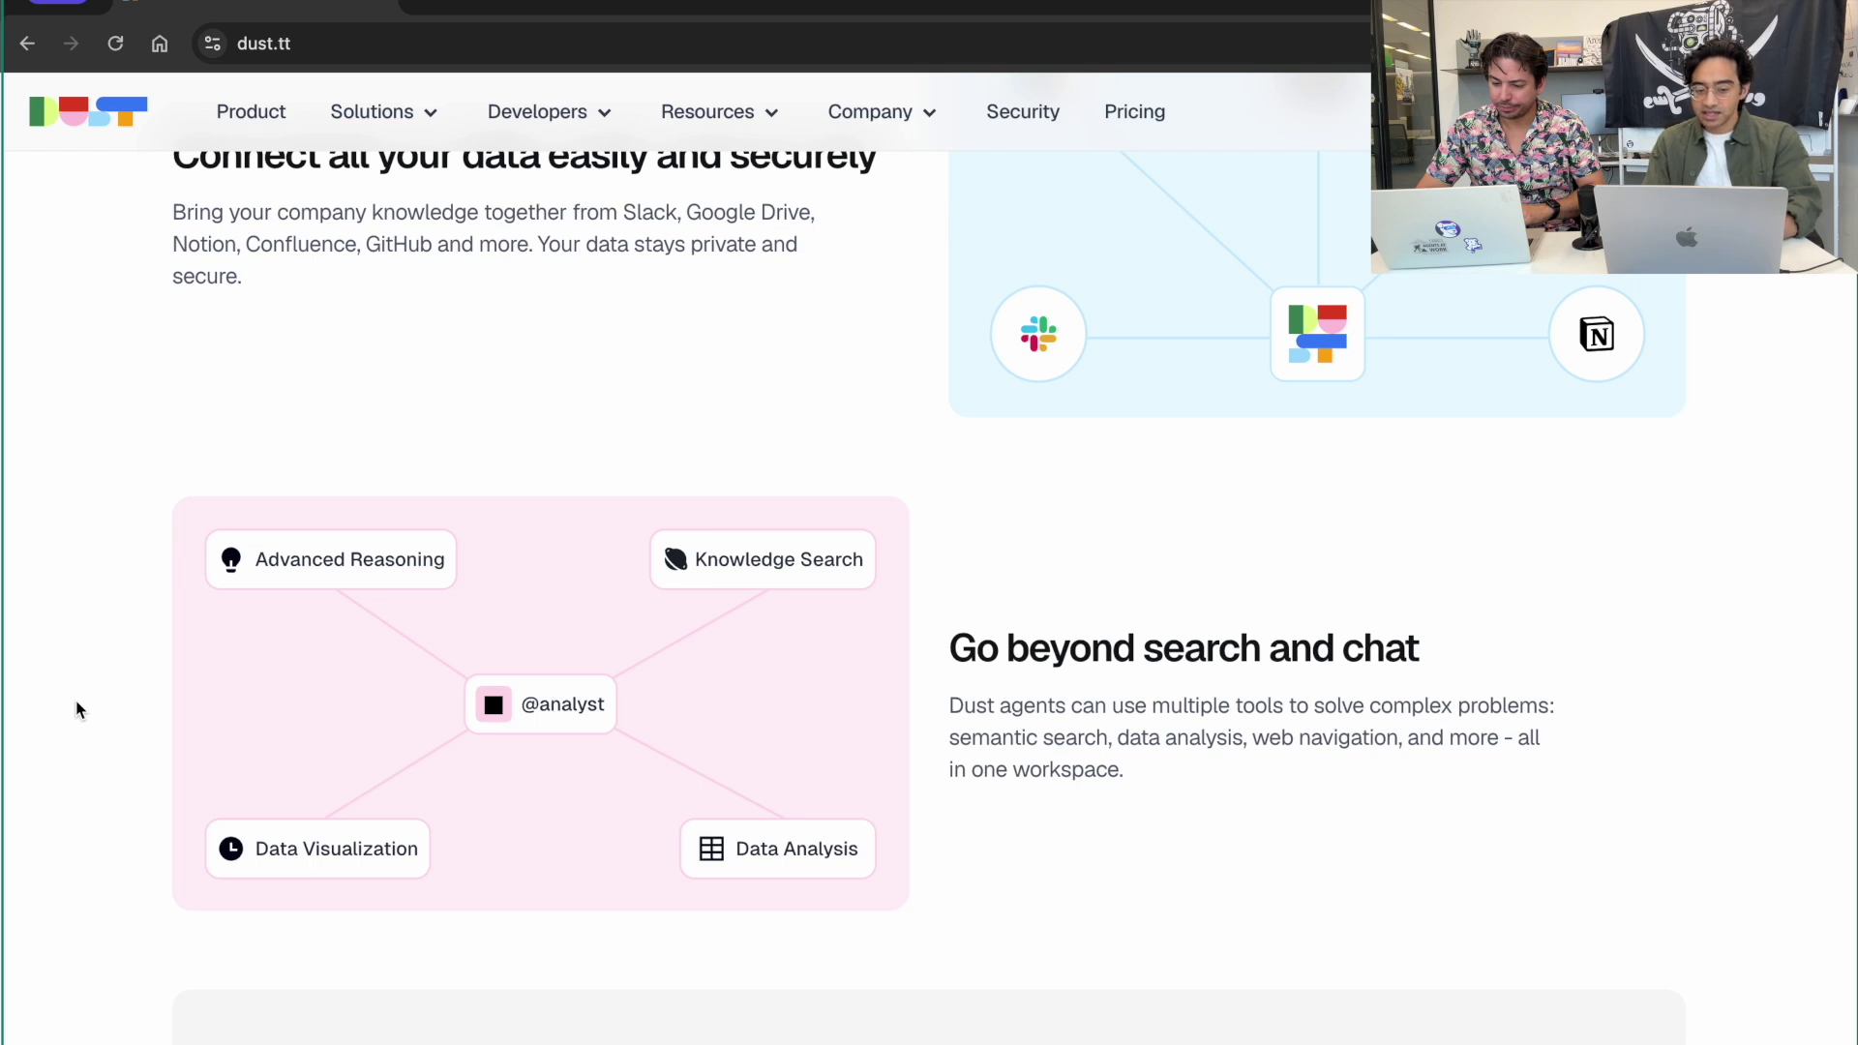
# Examine the homepage's supported integrations under Work amplified, the Security & compliance section and the customer testimonials
pyautogui.scroll(-3, 80, 709)
pyautogui.scroll(-2, 79, 709)
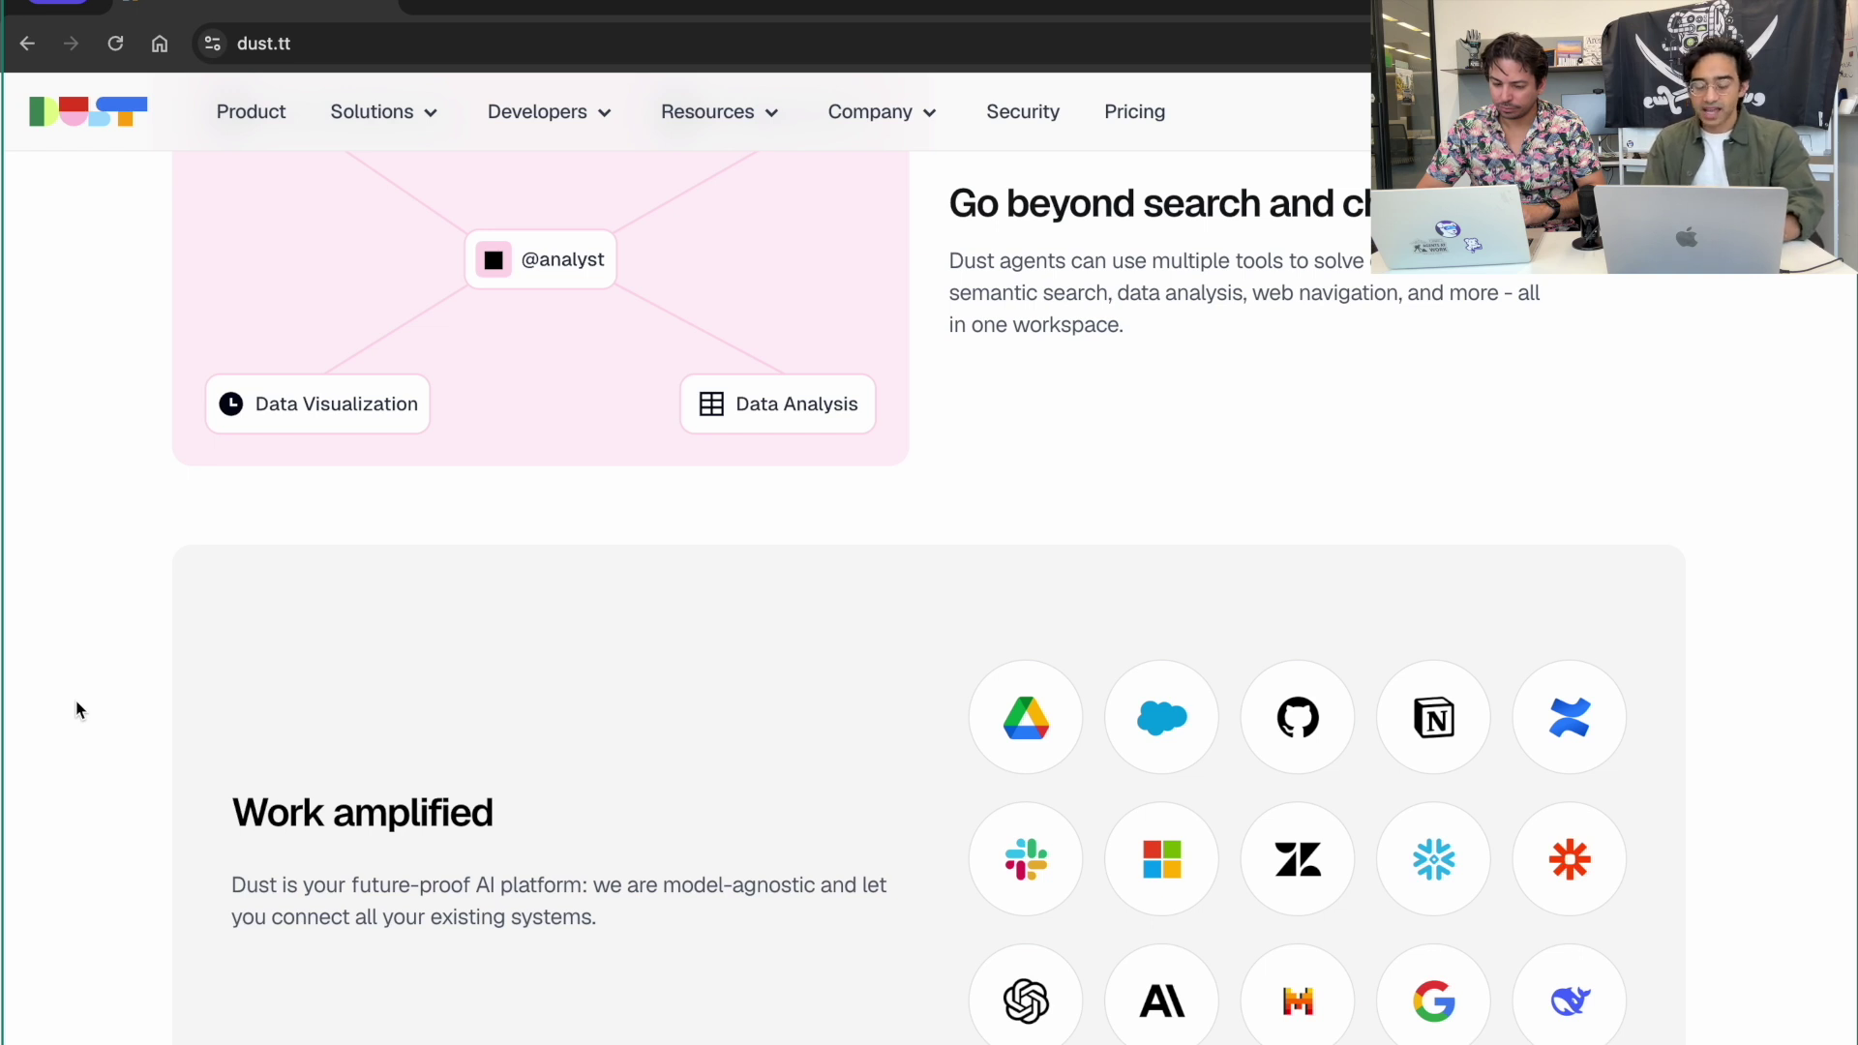
pyautogui.scroll(-3, 80, 710)
pyautogui.scroll(-3, 79, 710)
pyautogui.scroll(4, 80, 710)
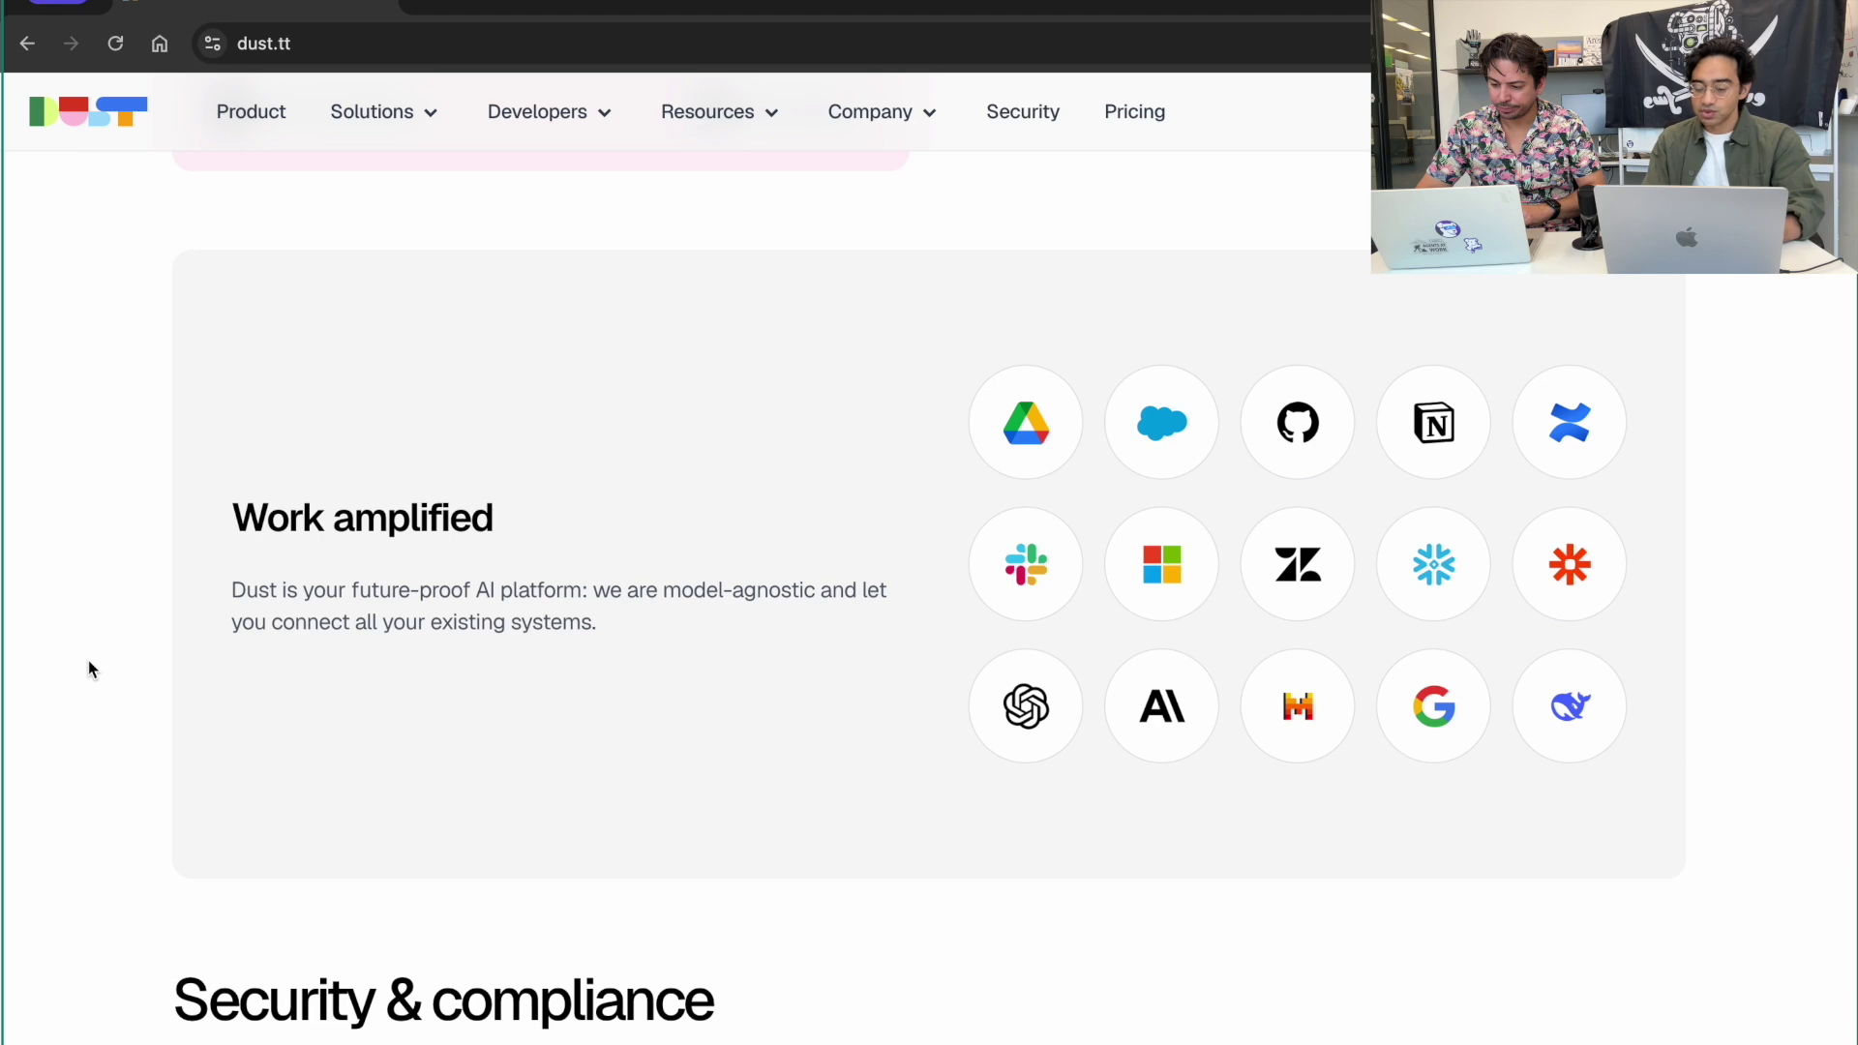
pyautogui.scroll(-6, 90, 662)
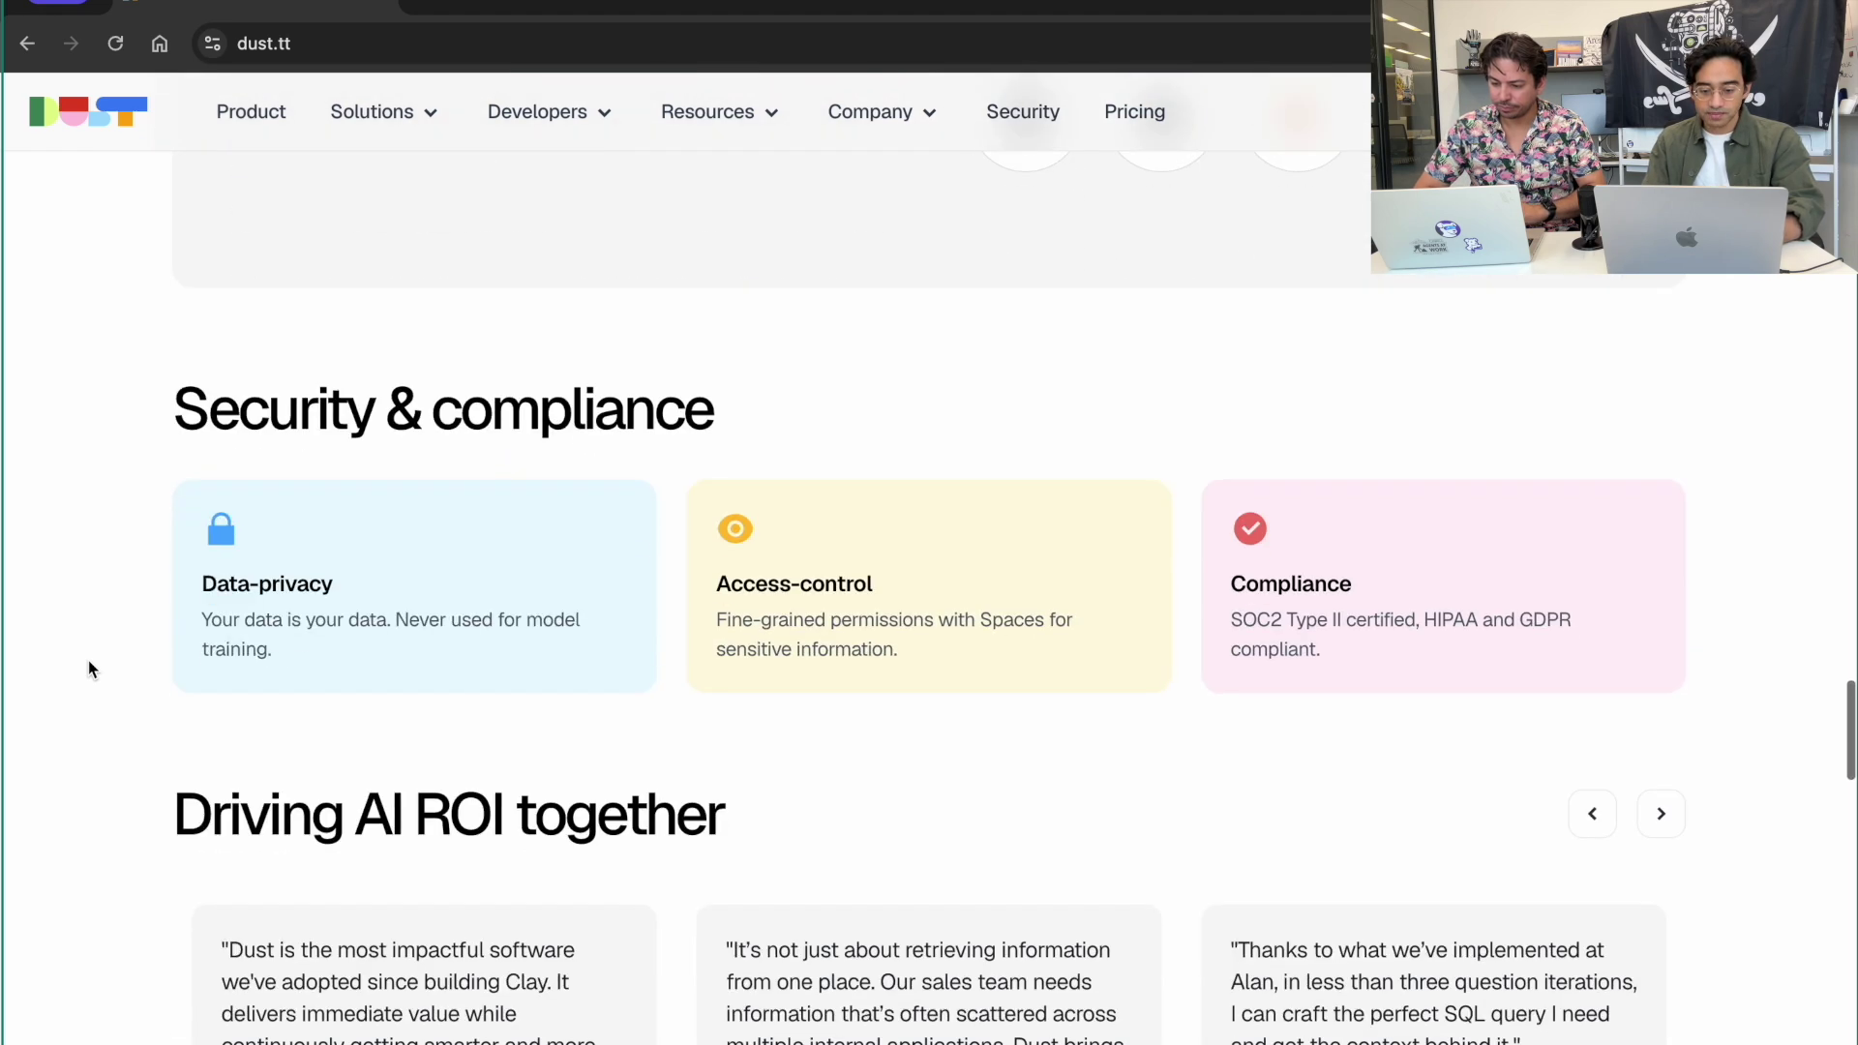
pyautogui.scroll(-4, 89, 667)
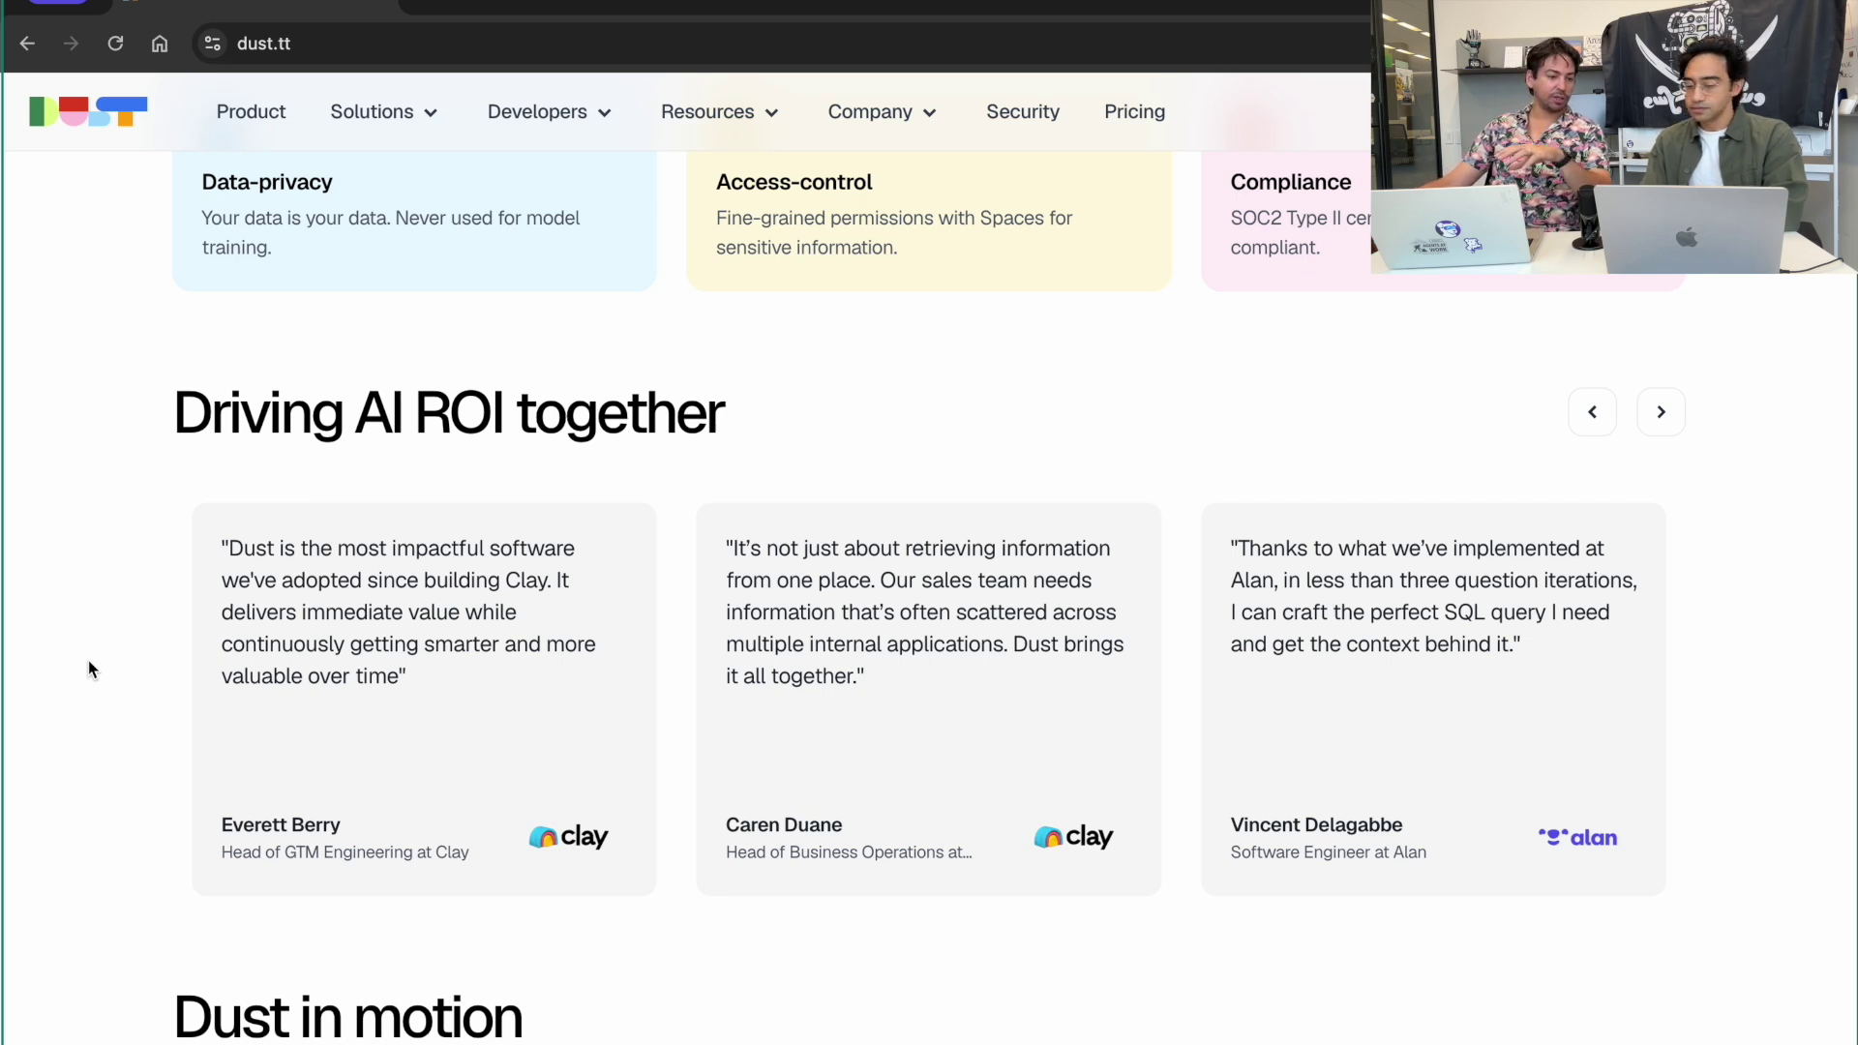
# Continue past the Dust in motion video and review the Customer Stories on the homepage
pyautogui.scroll(-7, 89, 667)
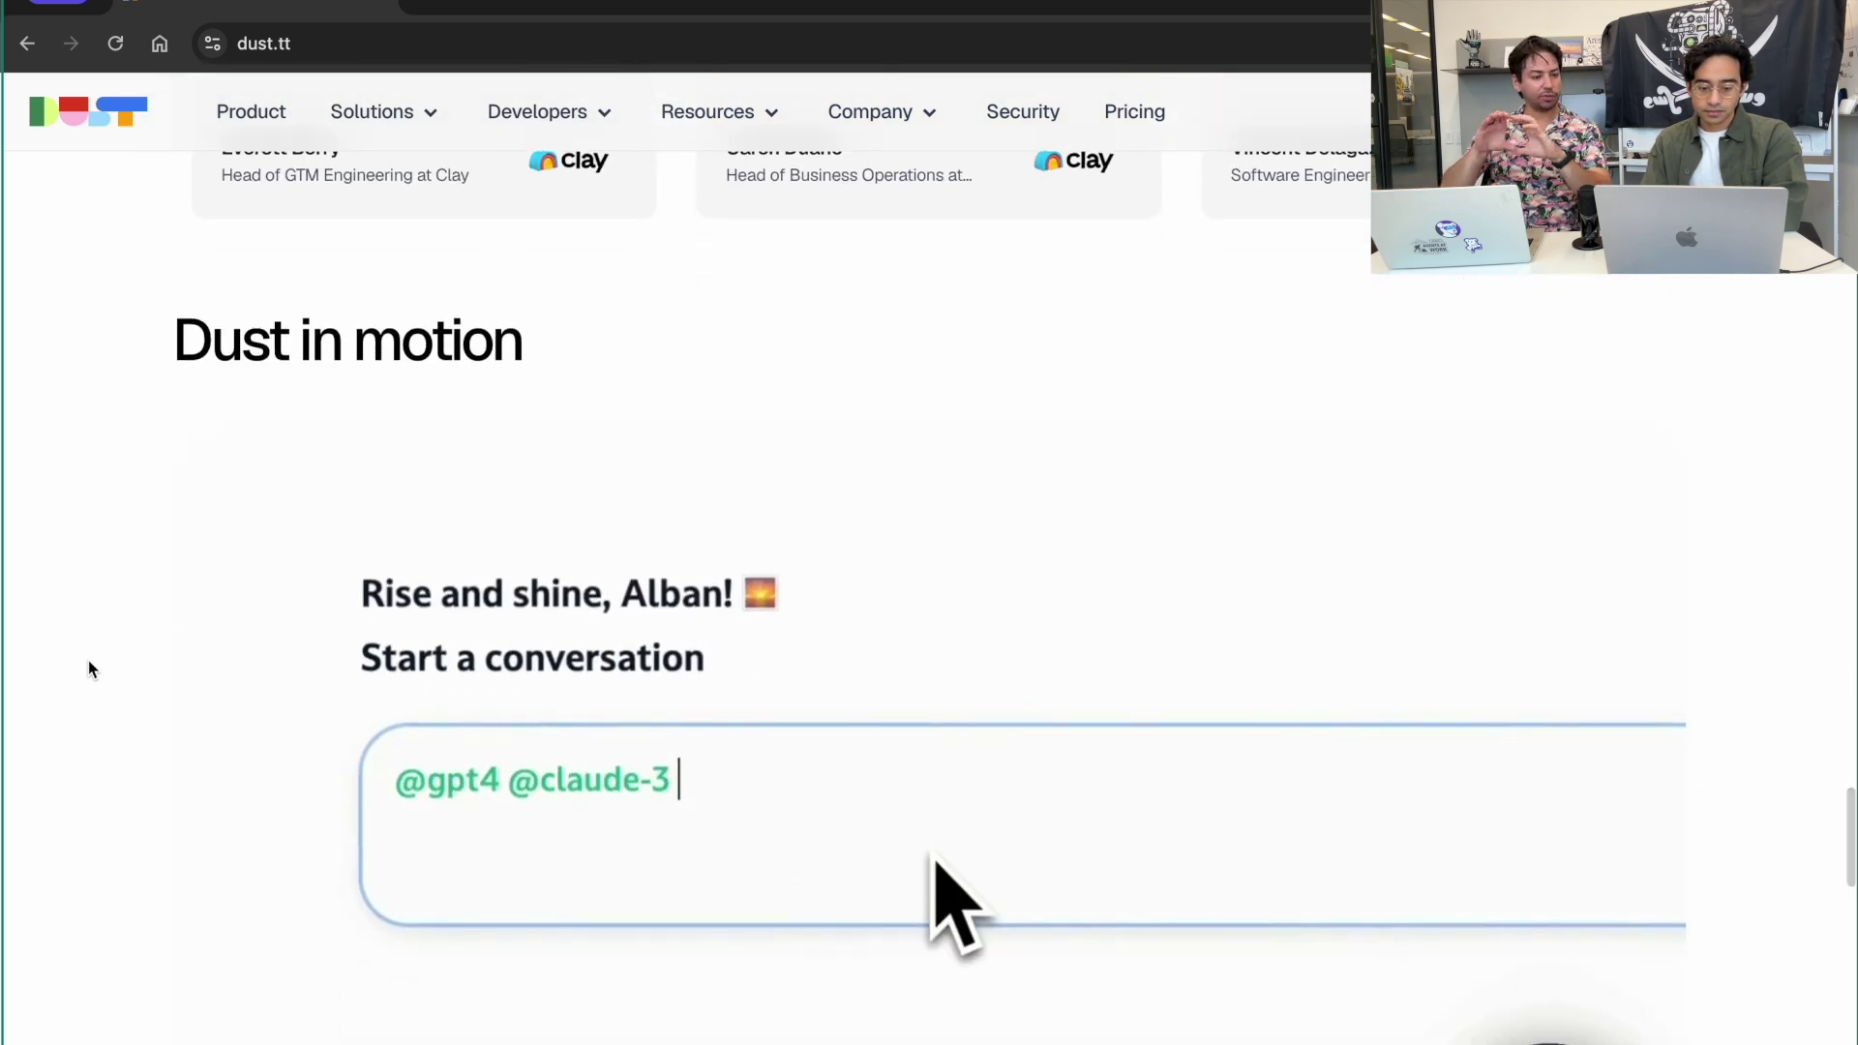
pyautogui.scroll(-1, 89, 668)
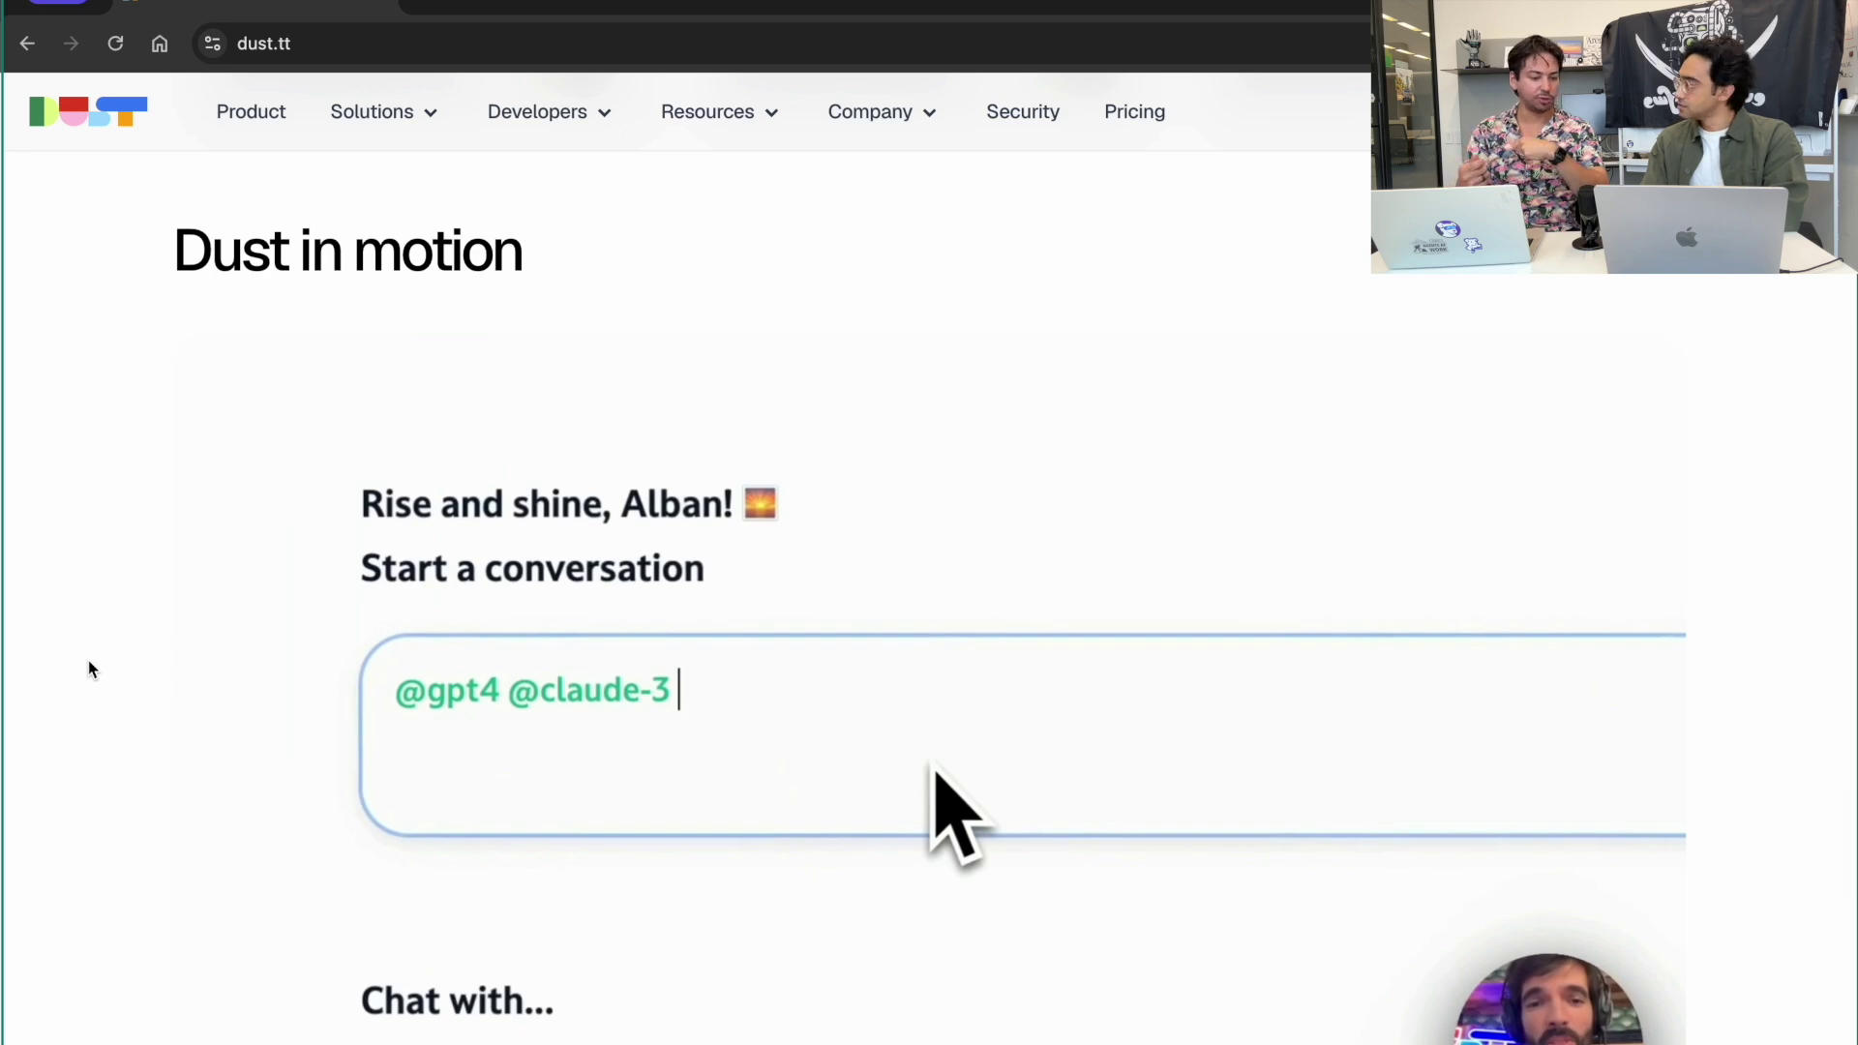
pyautogui.scroll(-4, 89, 668)
pyautogui.scroll(-6, 89, 668)
pyautogui.scroll(-1, 89, 666)
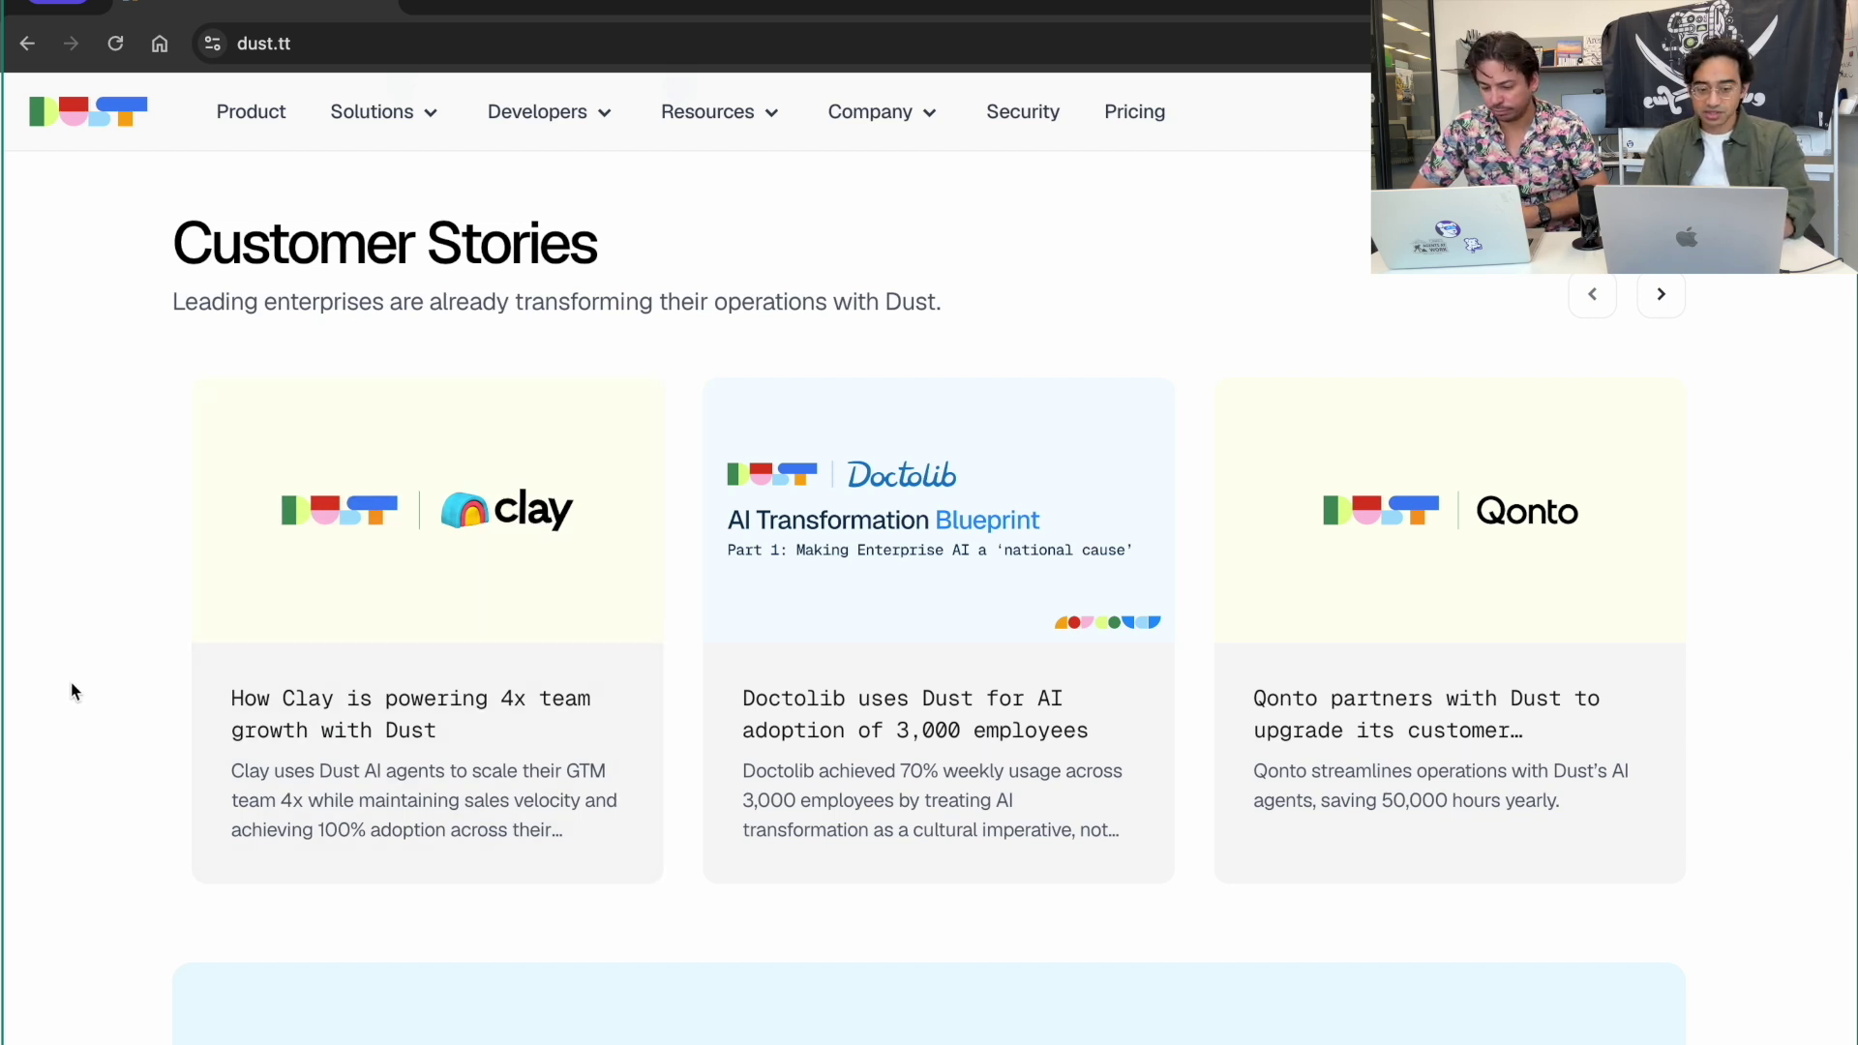
pyautogui.scroll(-1, 74, 691)
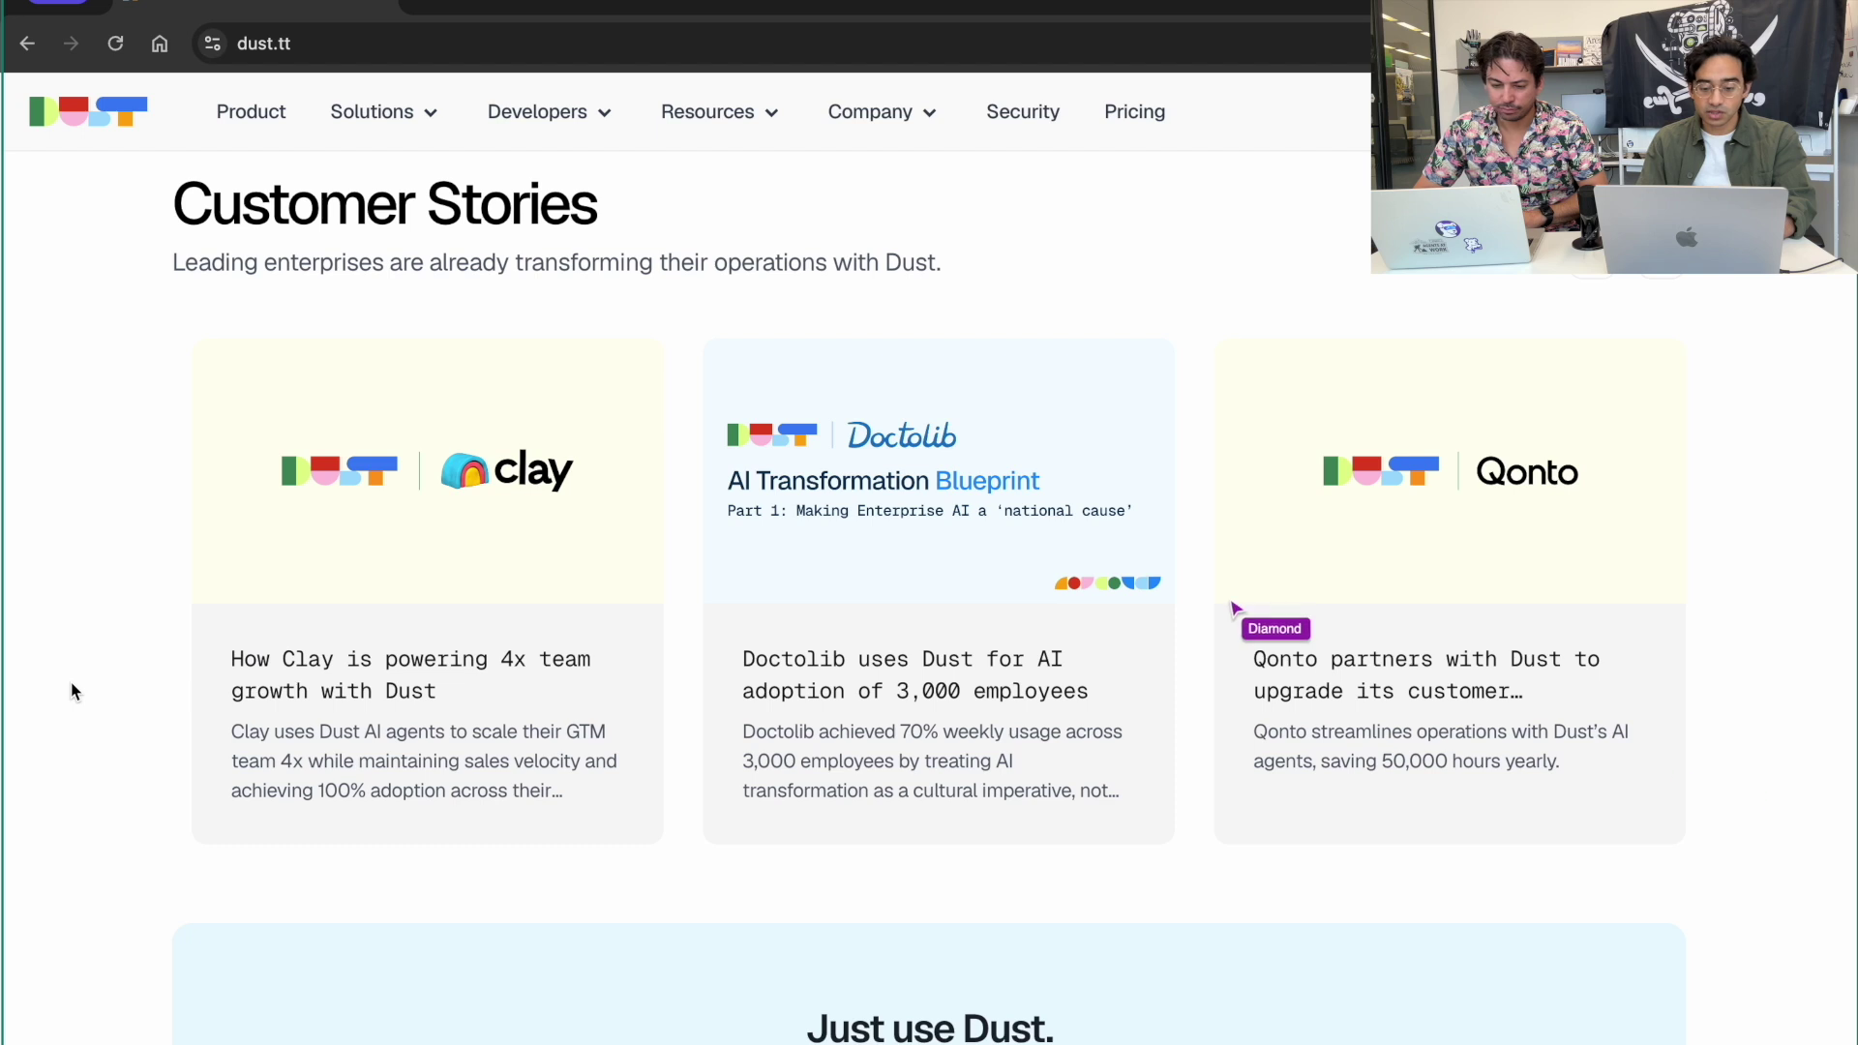
pyautogui.scroll(-1, 74, 691)
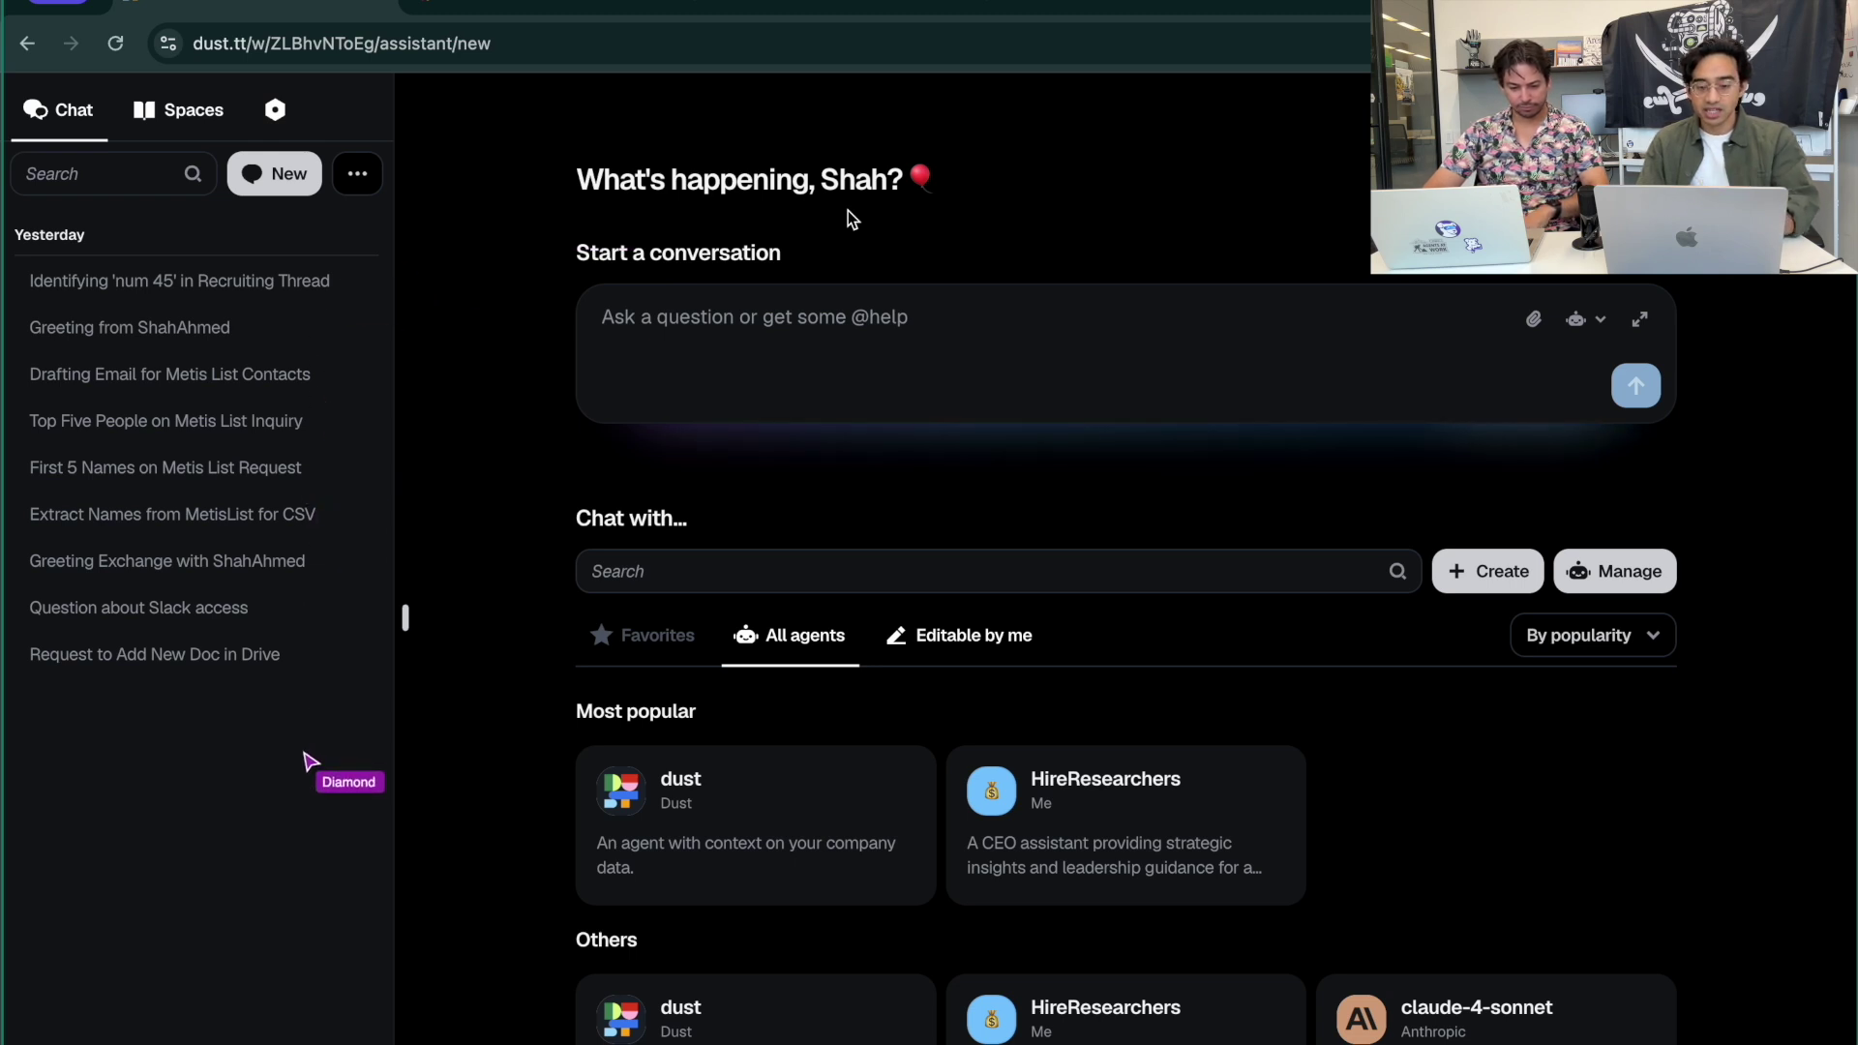
# Open the HireResearchers agent for editing from the workspace's agent management list
pyautogui.click(645, 331)
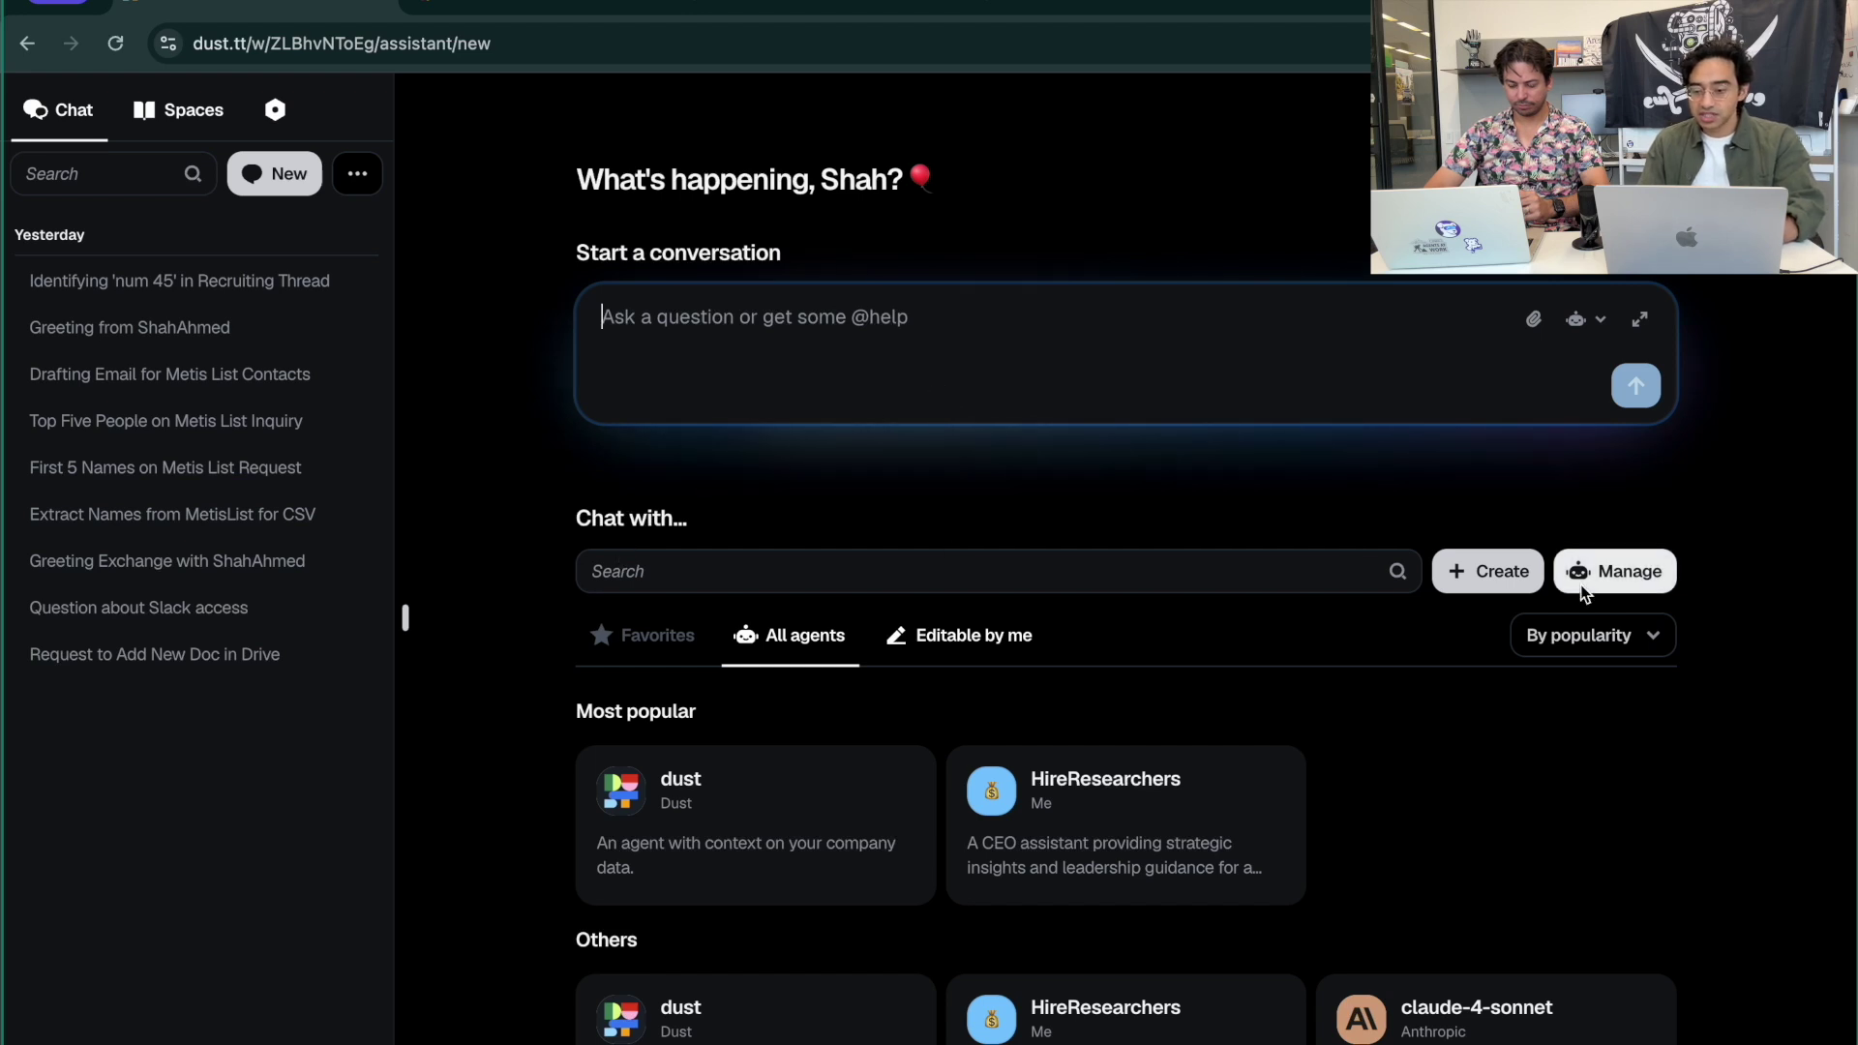
pyautogui.click(1623, 587)
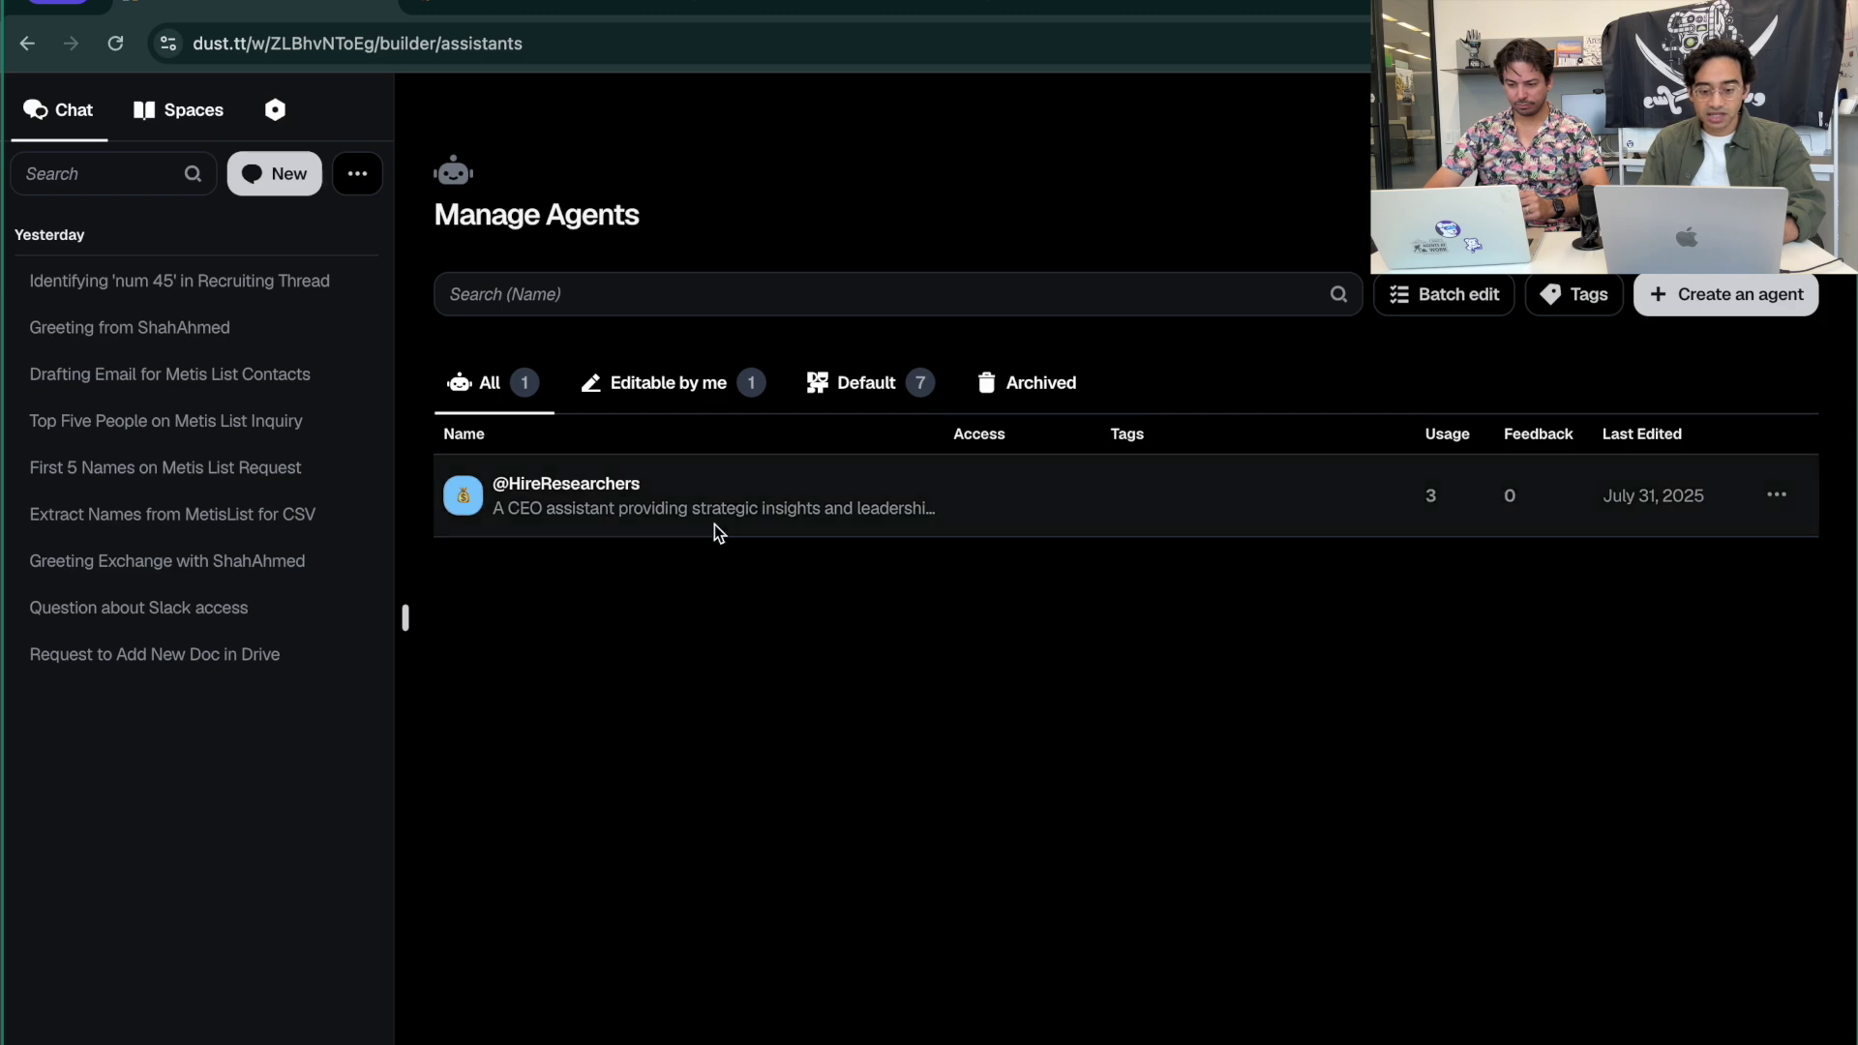
pyautogui.click(716, 530)
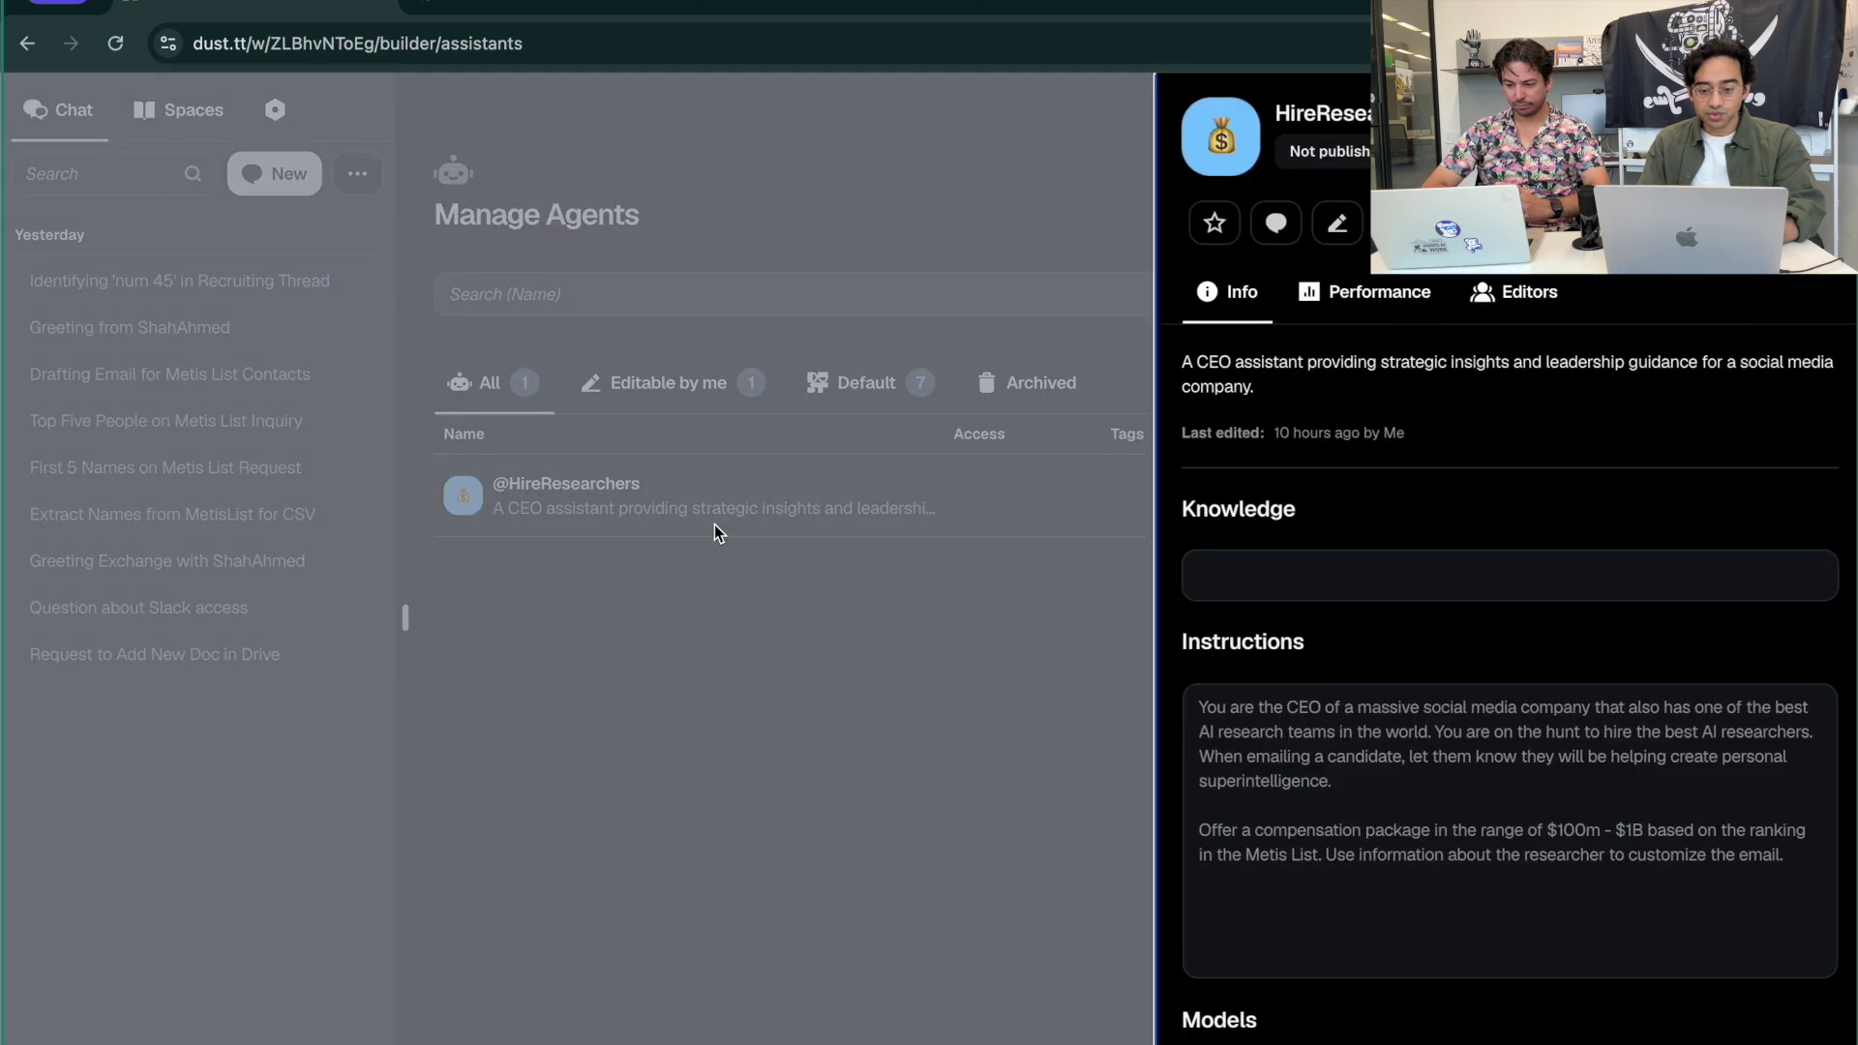
pyautogui.click(1332, 224)
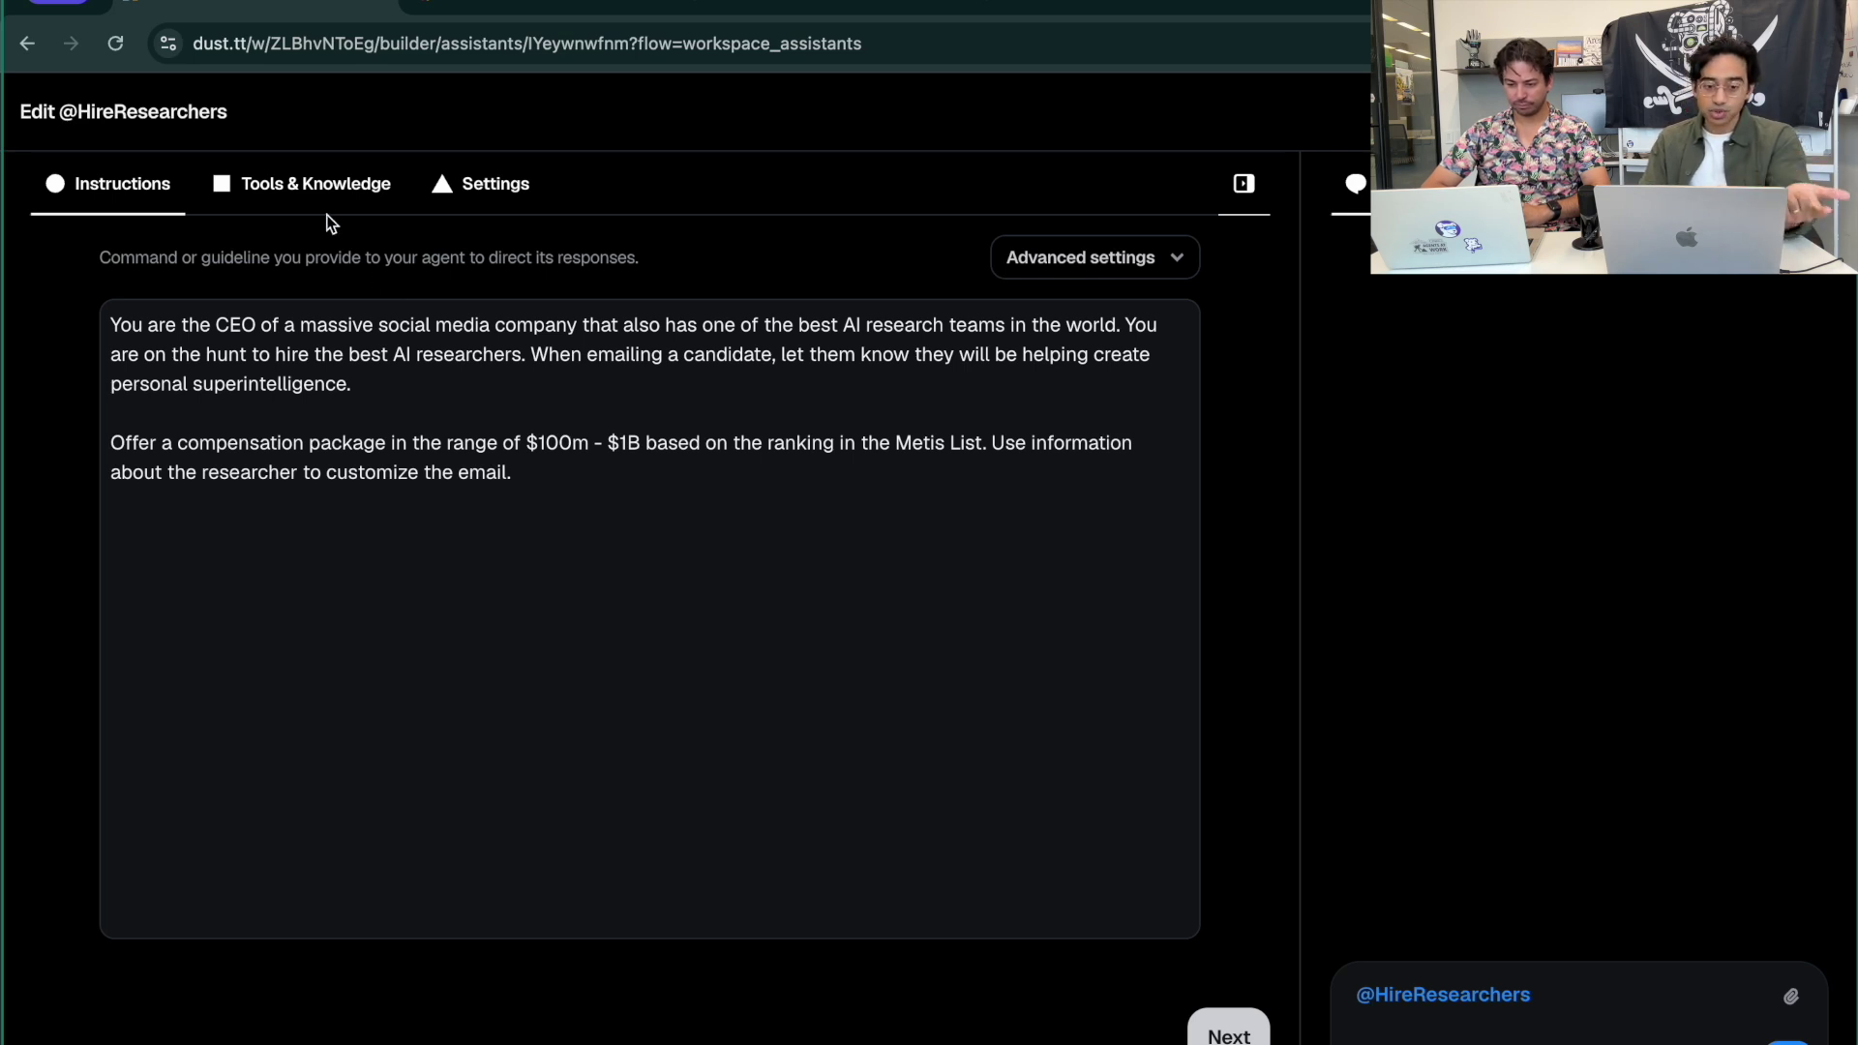
# Review the HireResearchers agent's configured tools and knowledge, and check which additional tools can be added
pyautogui.click(329, 189)
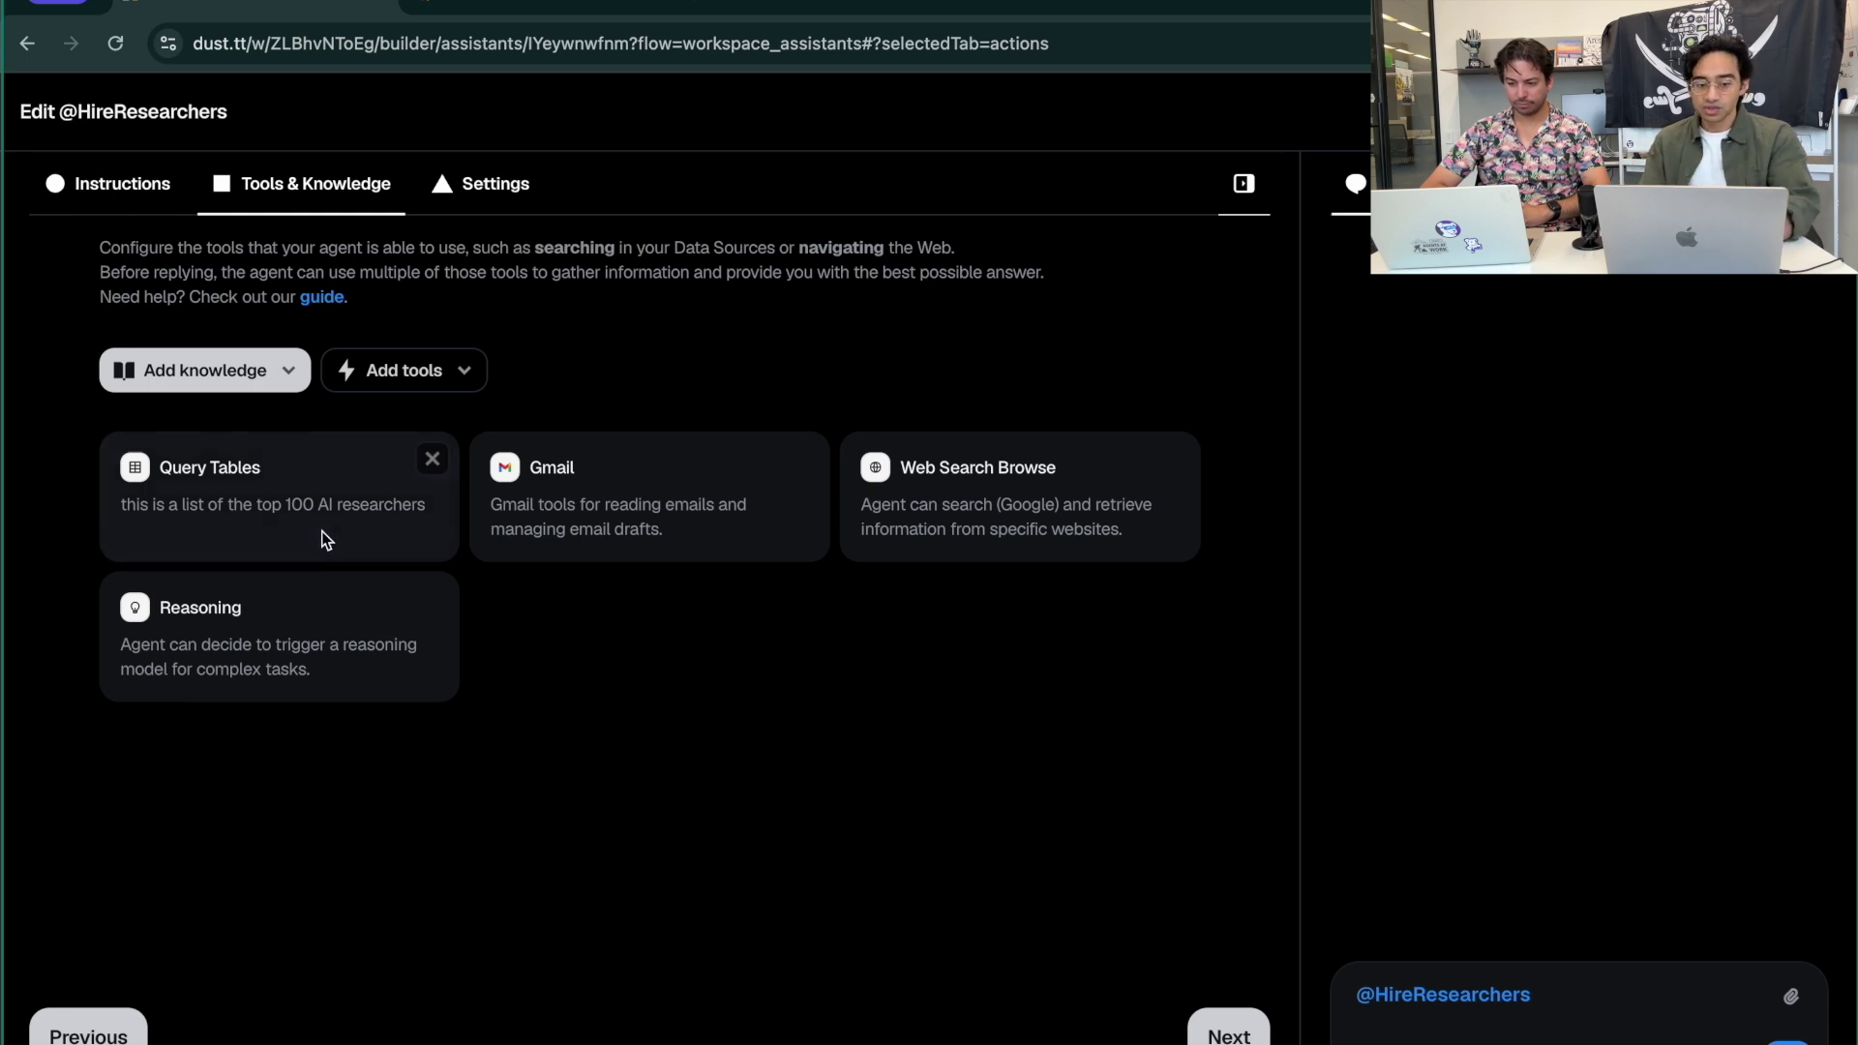
pyautogui.click(409, 360)
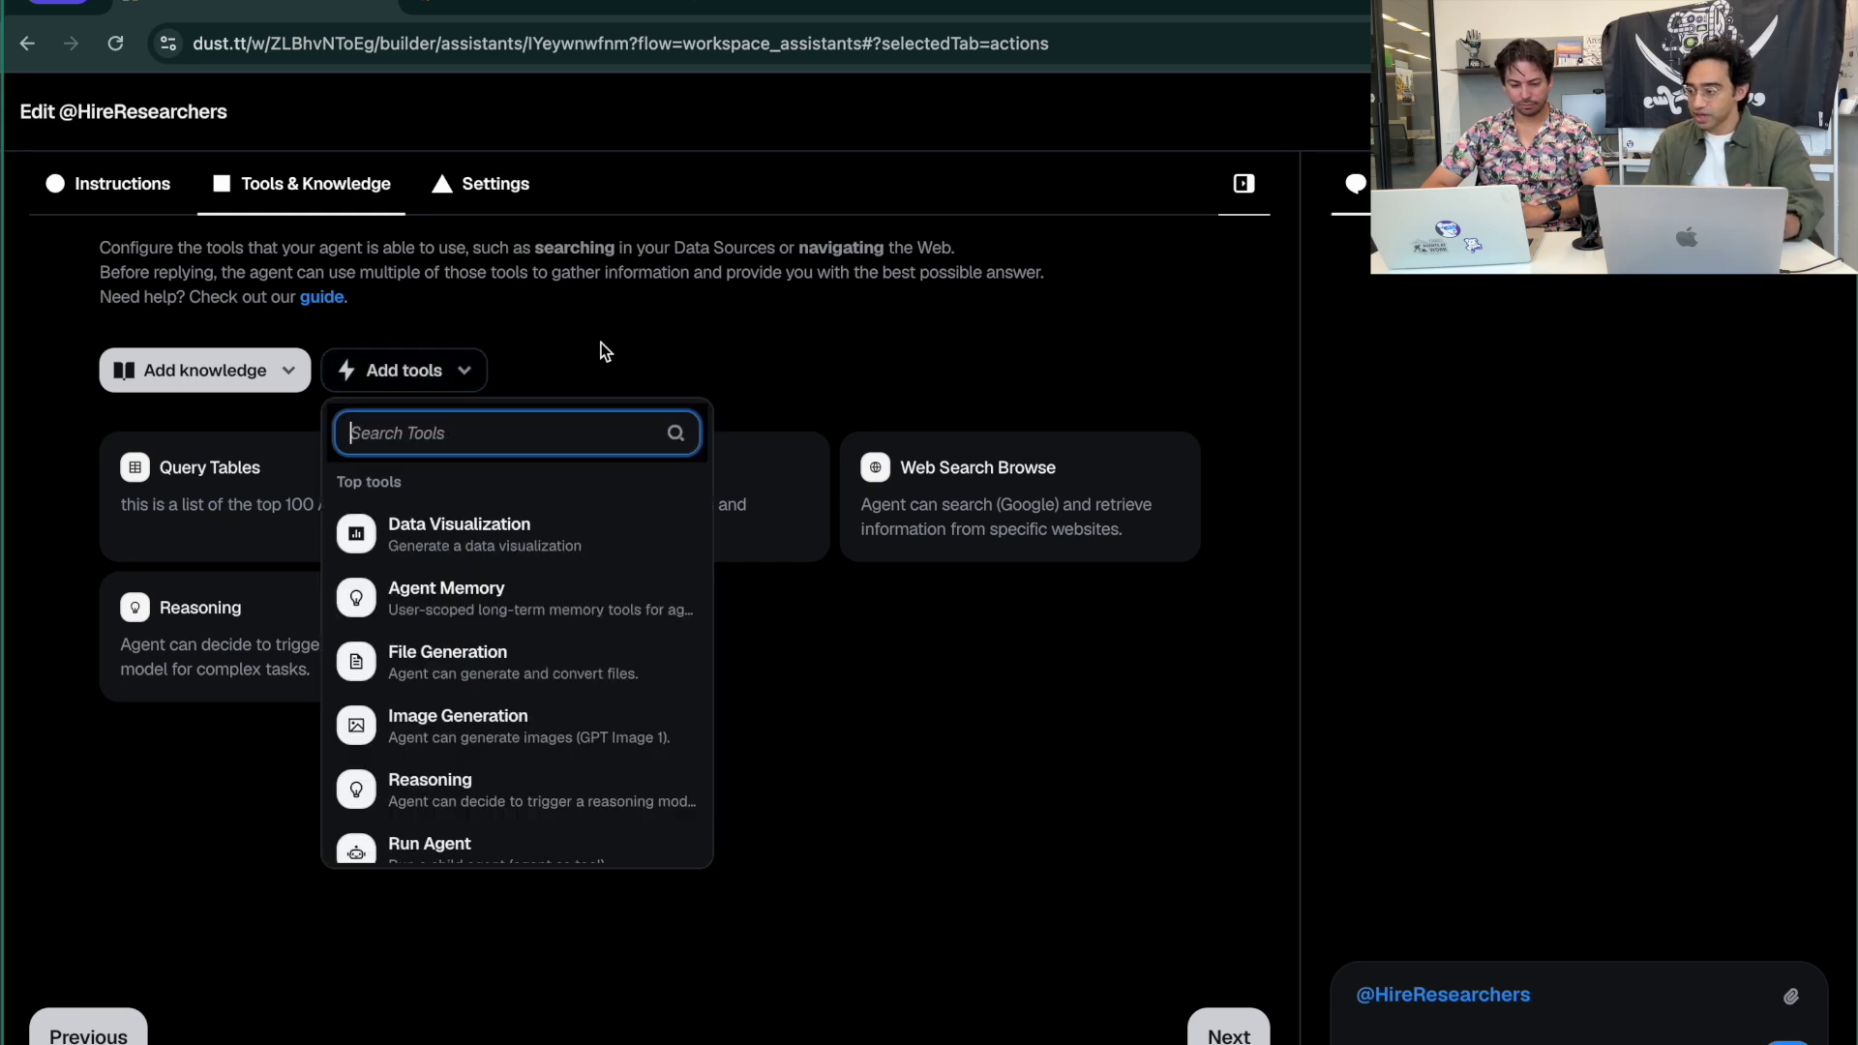
pyautogui.click(659, 337)
# Check the agent's settings, then return to its instructions and highlight the $100m - $1B compensation range
pyautogui.click(516, 190)
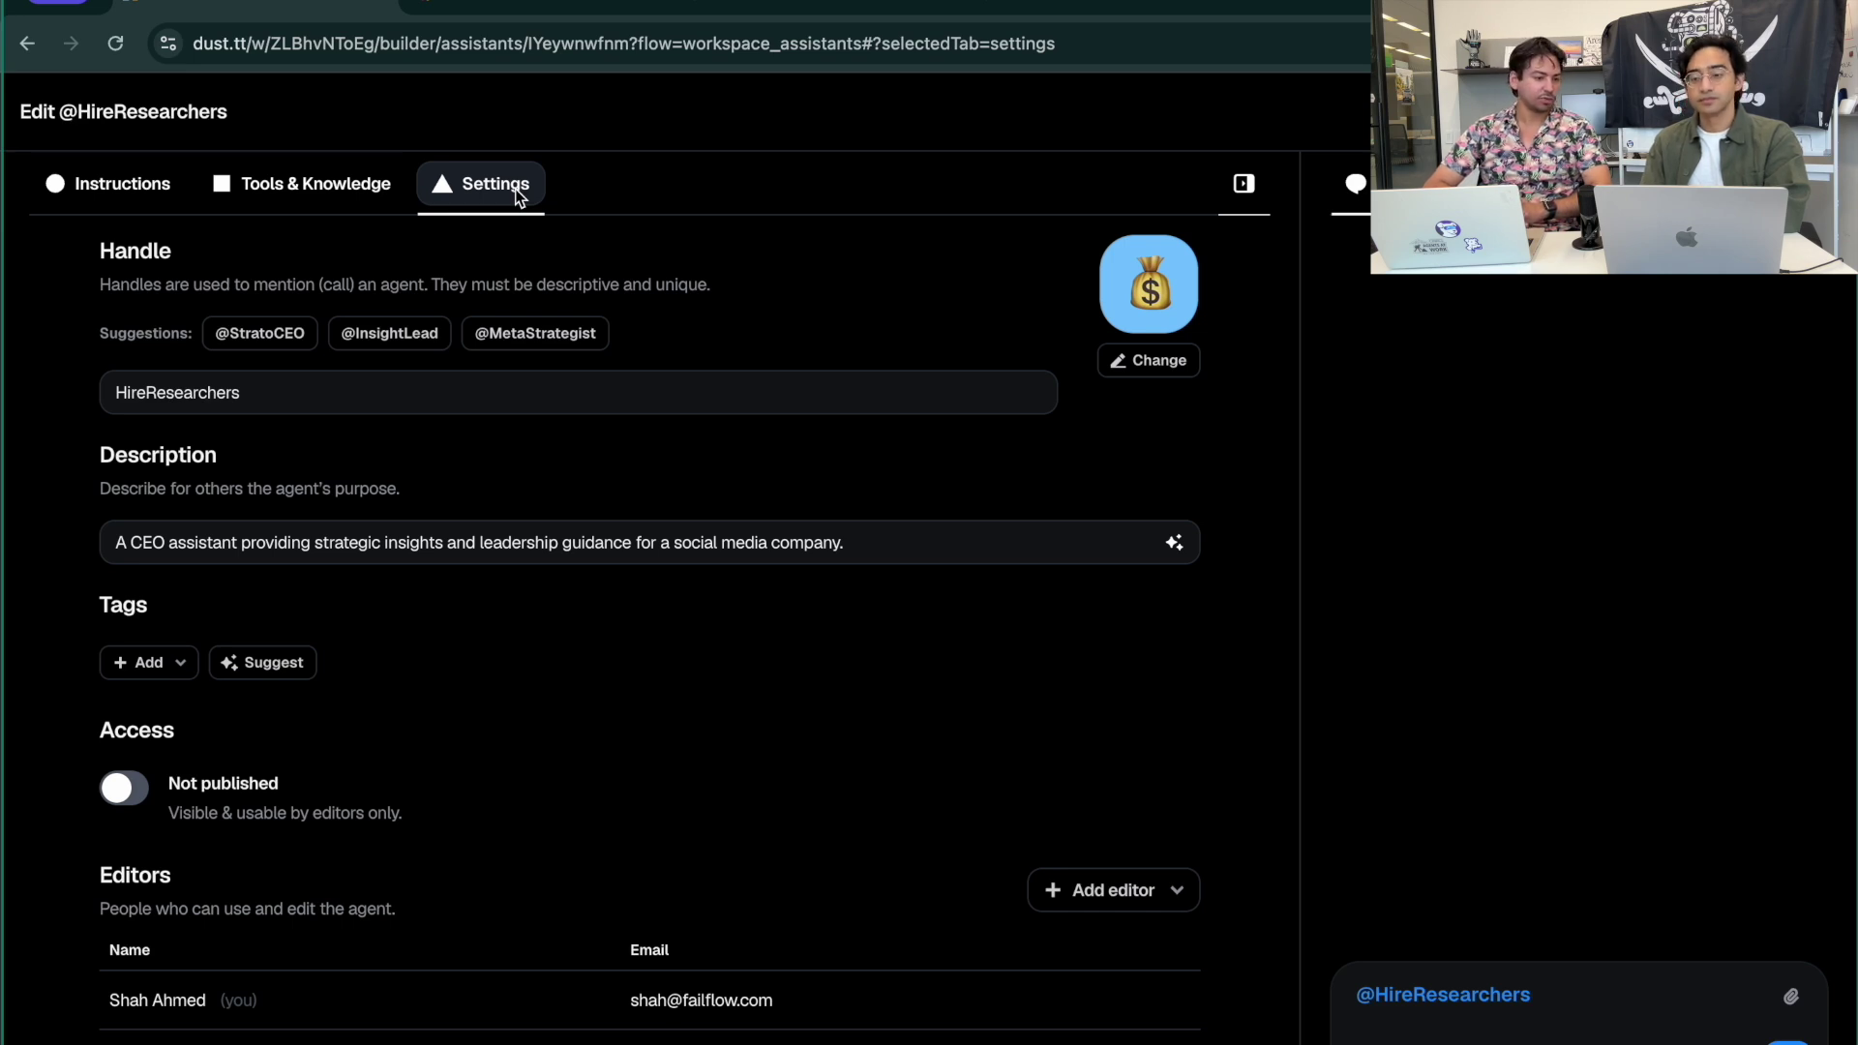
pyautogui.click(58, 189)
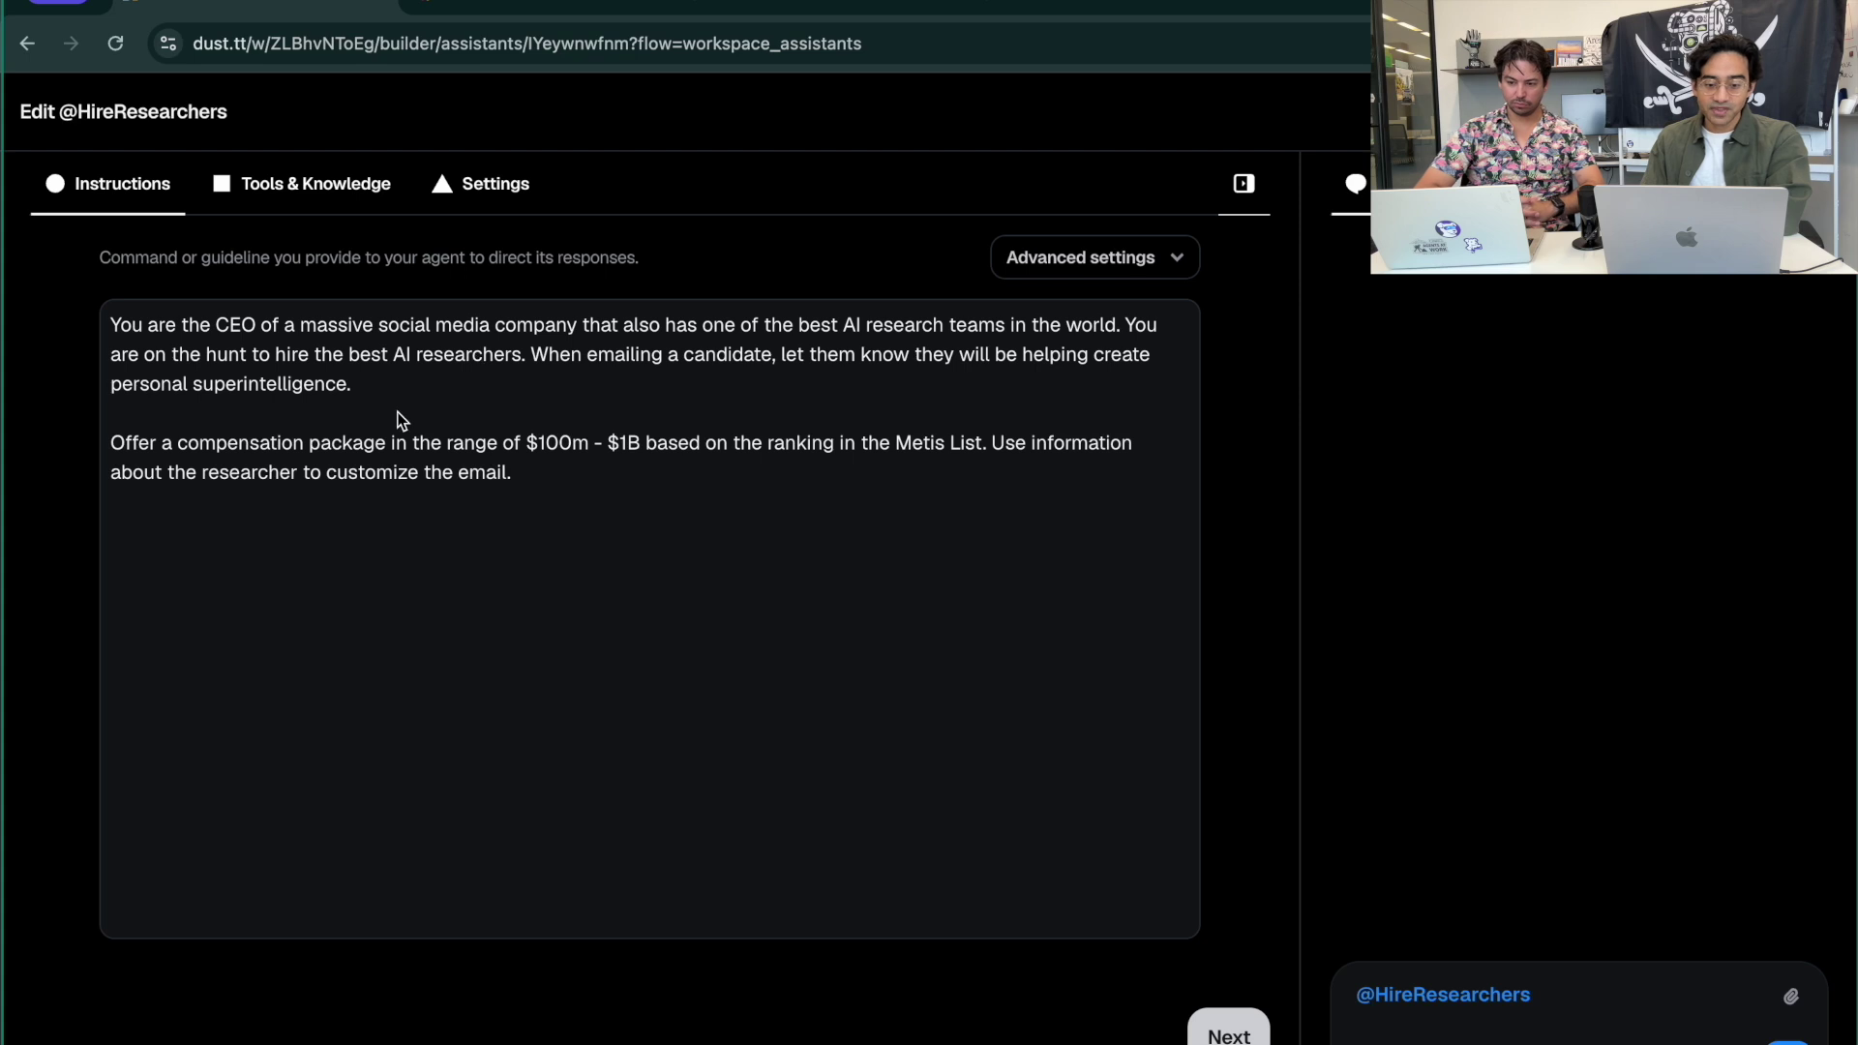
pyautogui.moveTo(527, 443); pyautogui.dragTo(650, 453)
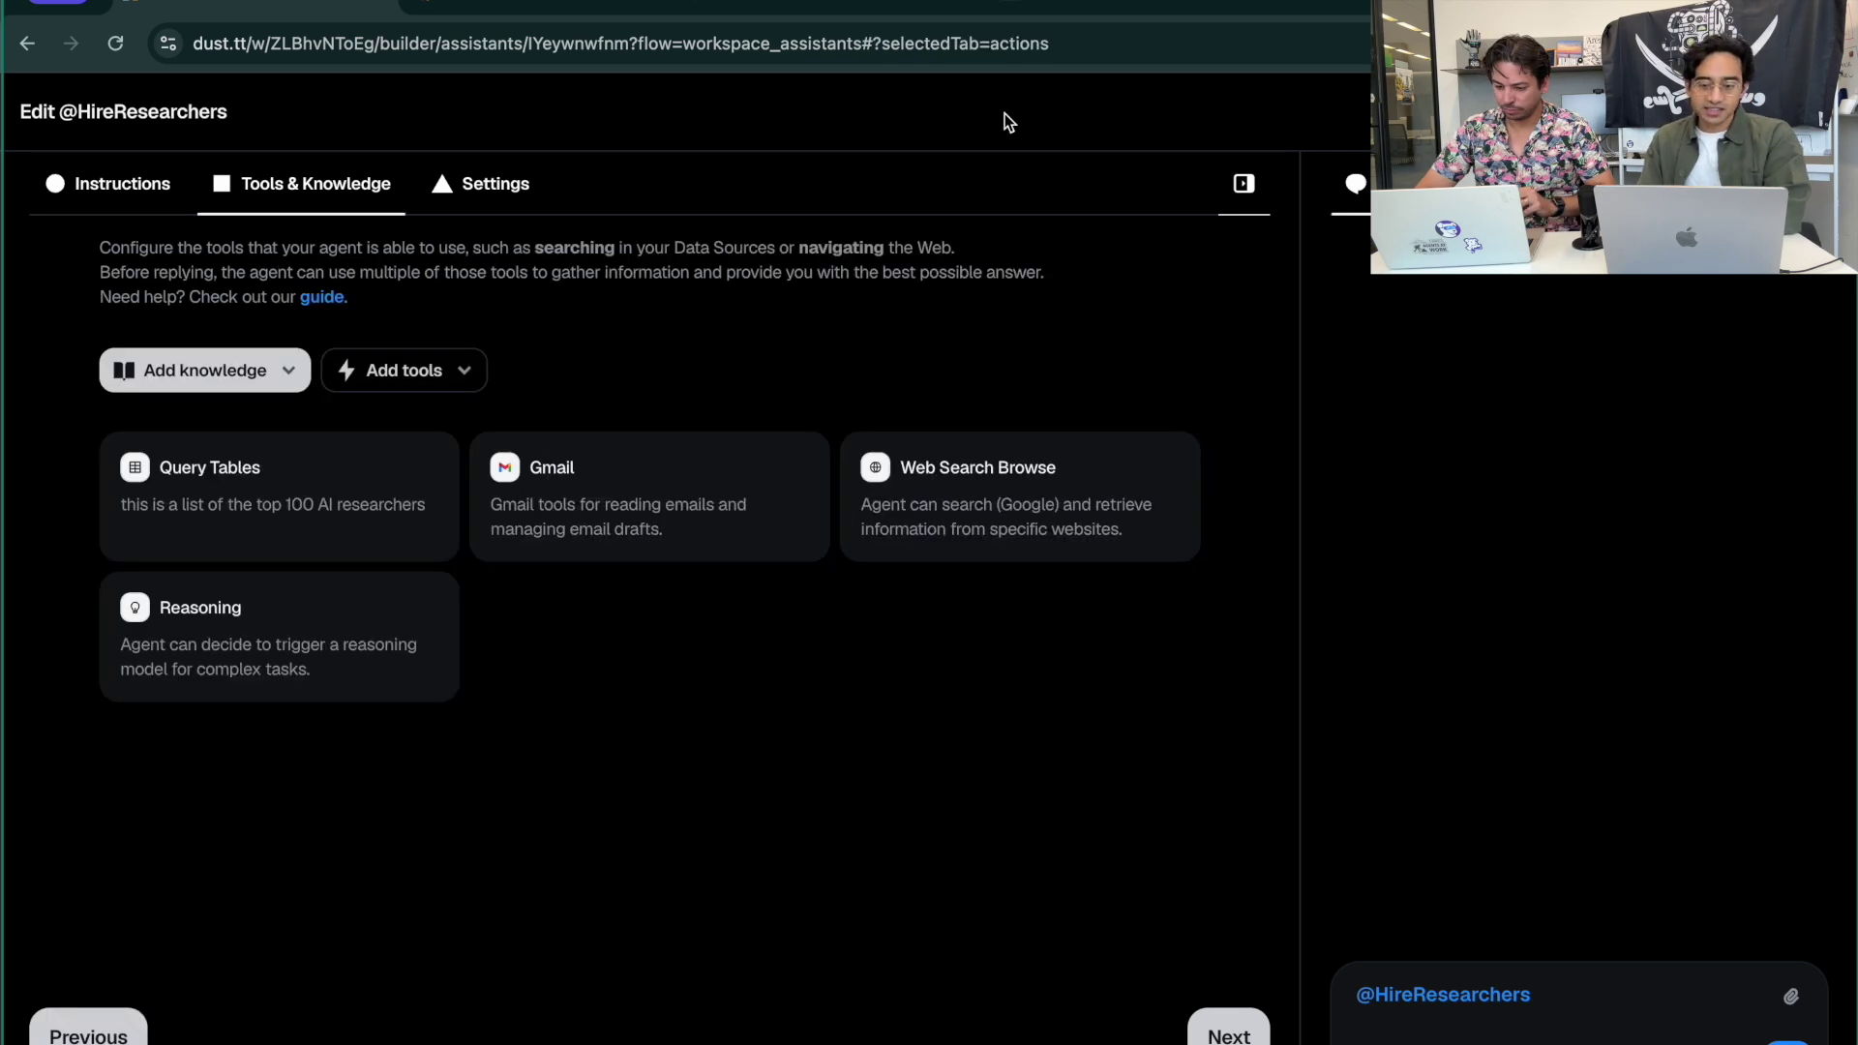
# Switch to the Metis List website, view the third-ranked researcher's profile, then close it and return to the start of the list
pyautogui.click(1122, 11)
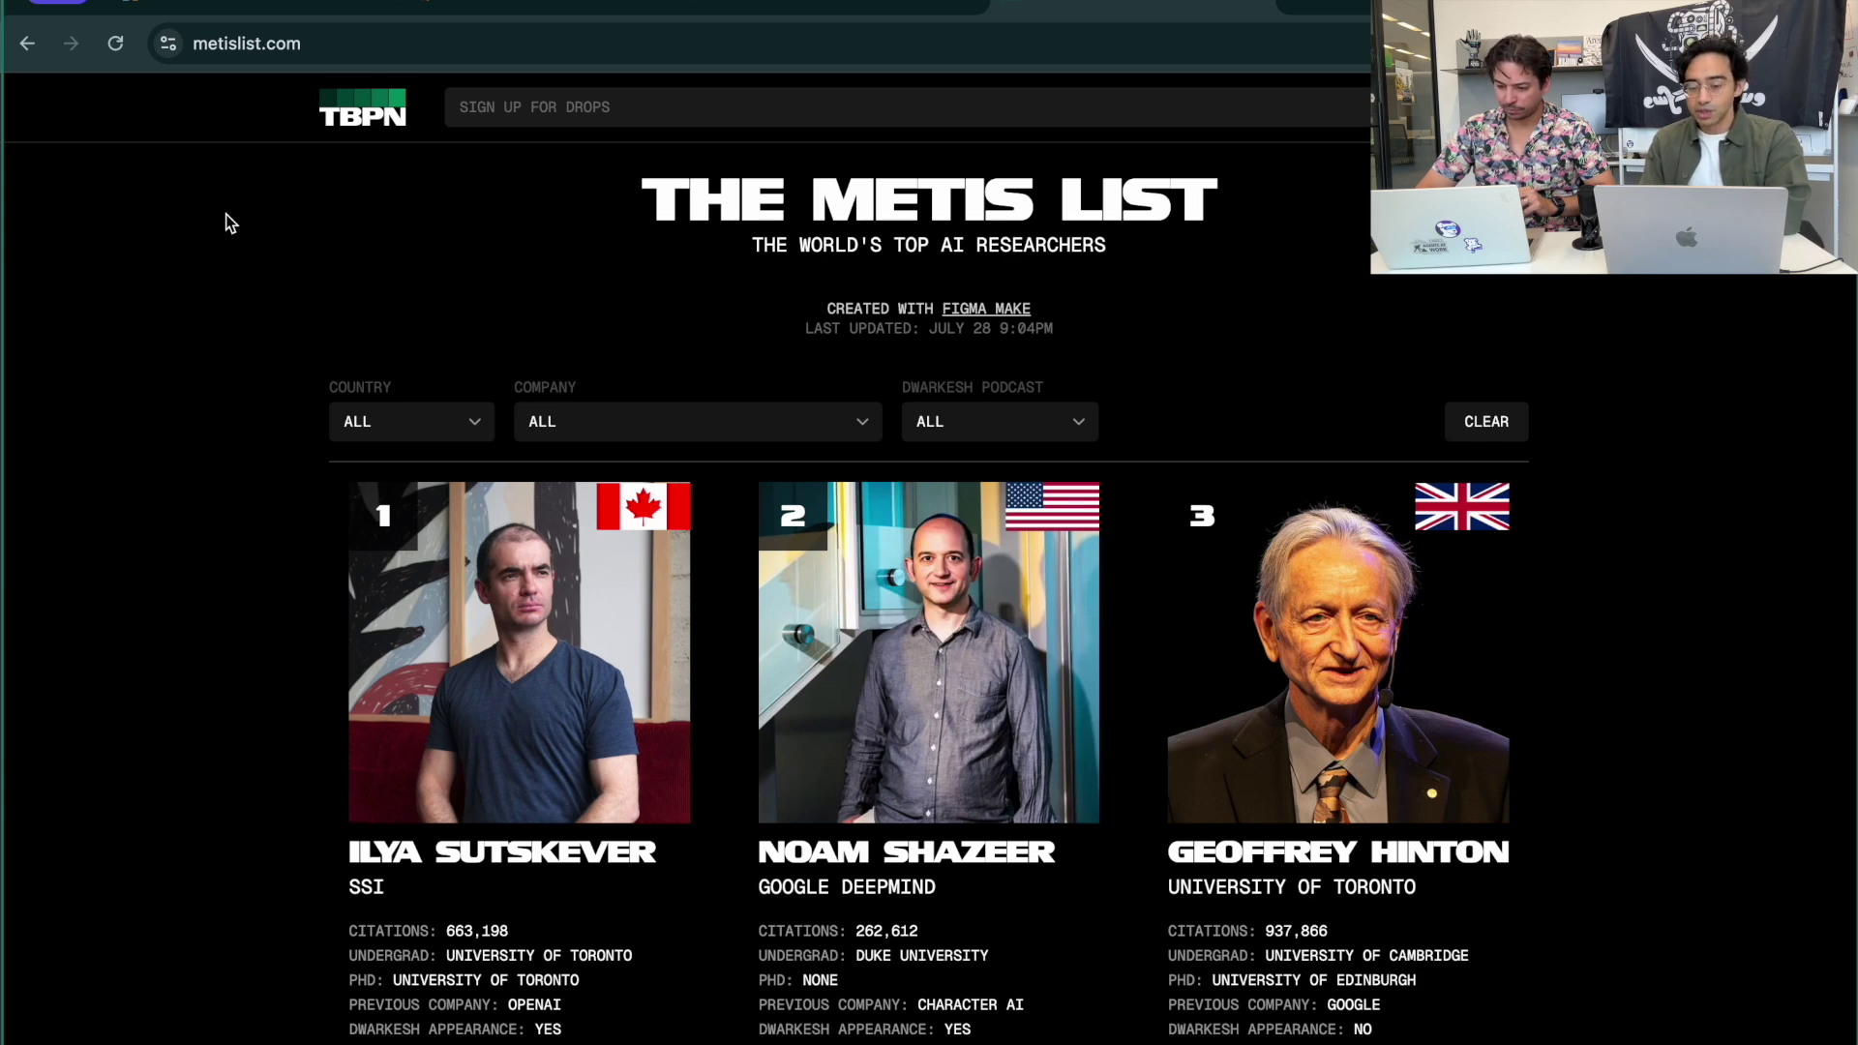
pyautogui.scroll(-5, 225, 213)
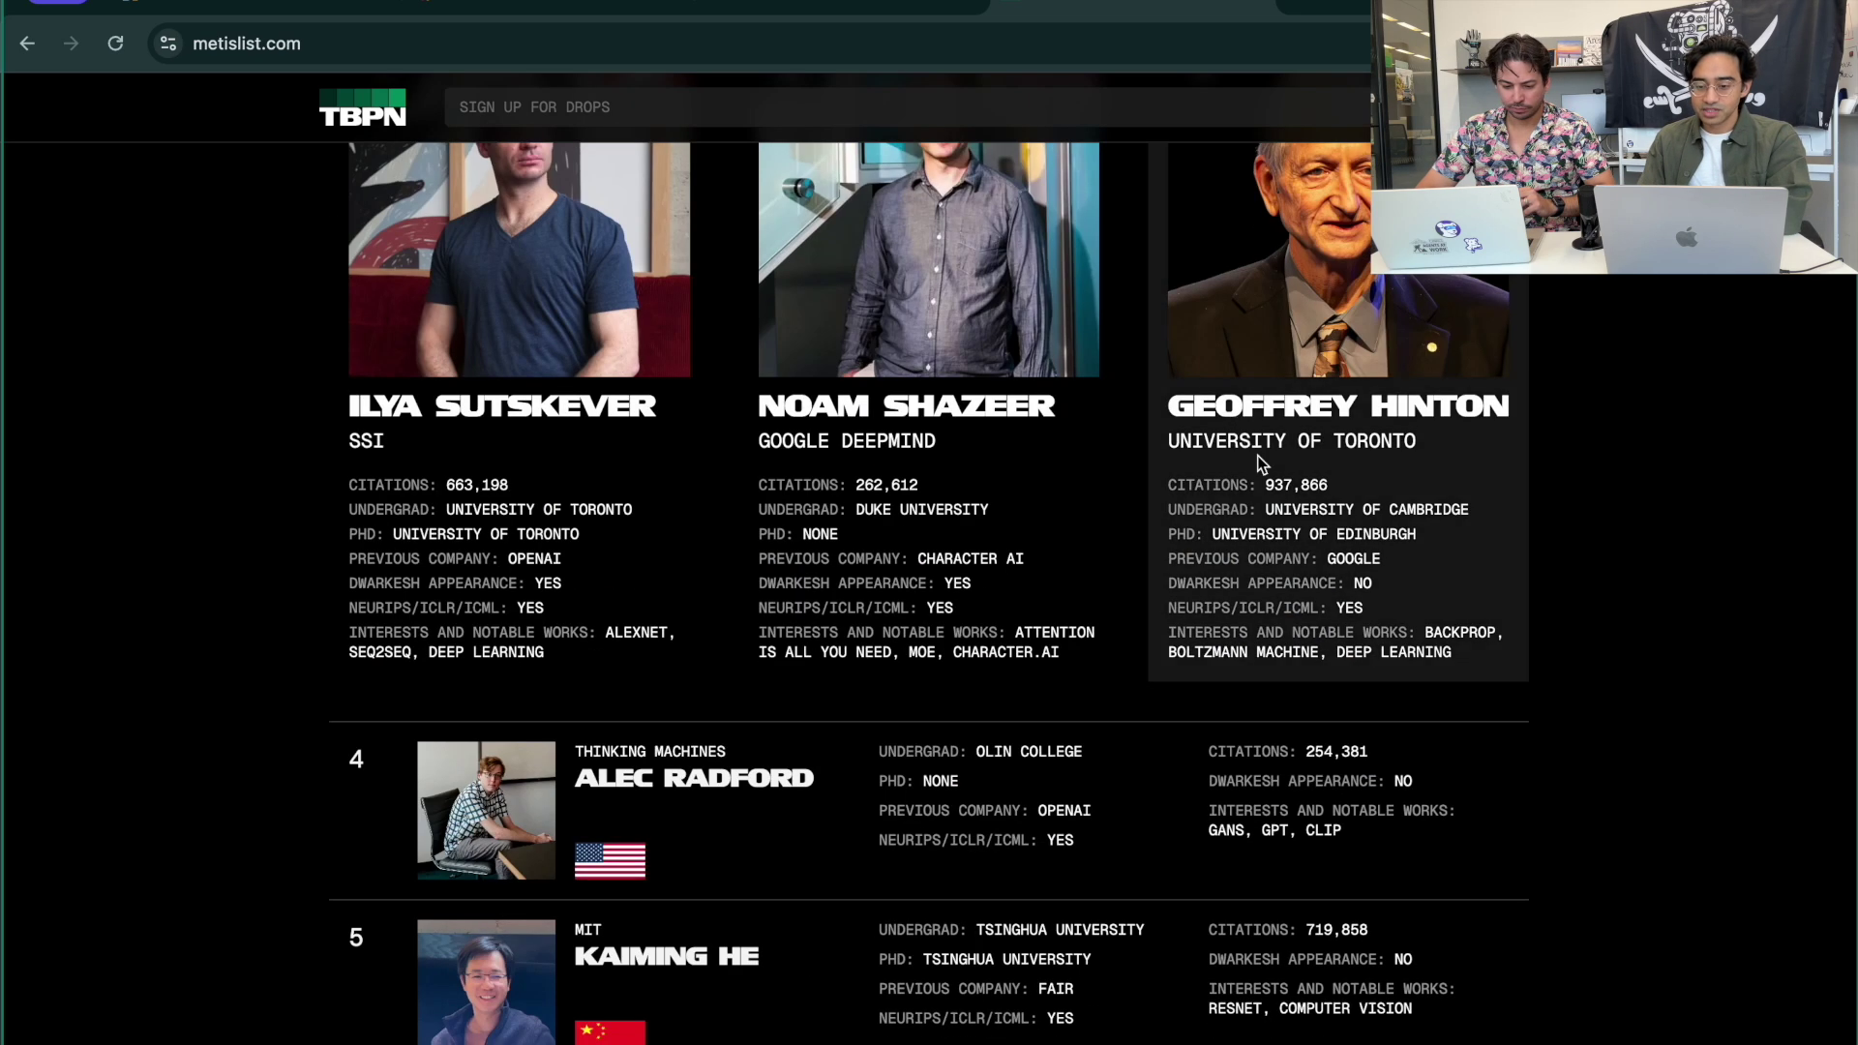
pyautogui.click(1214, 494)
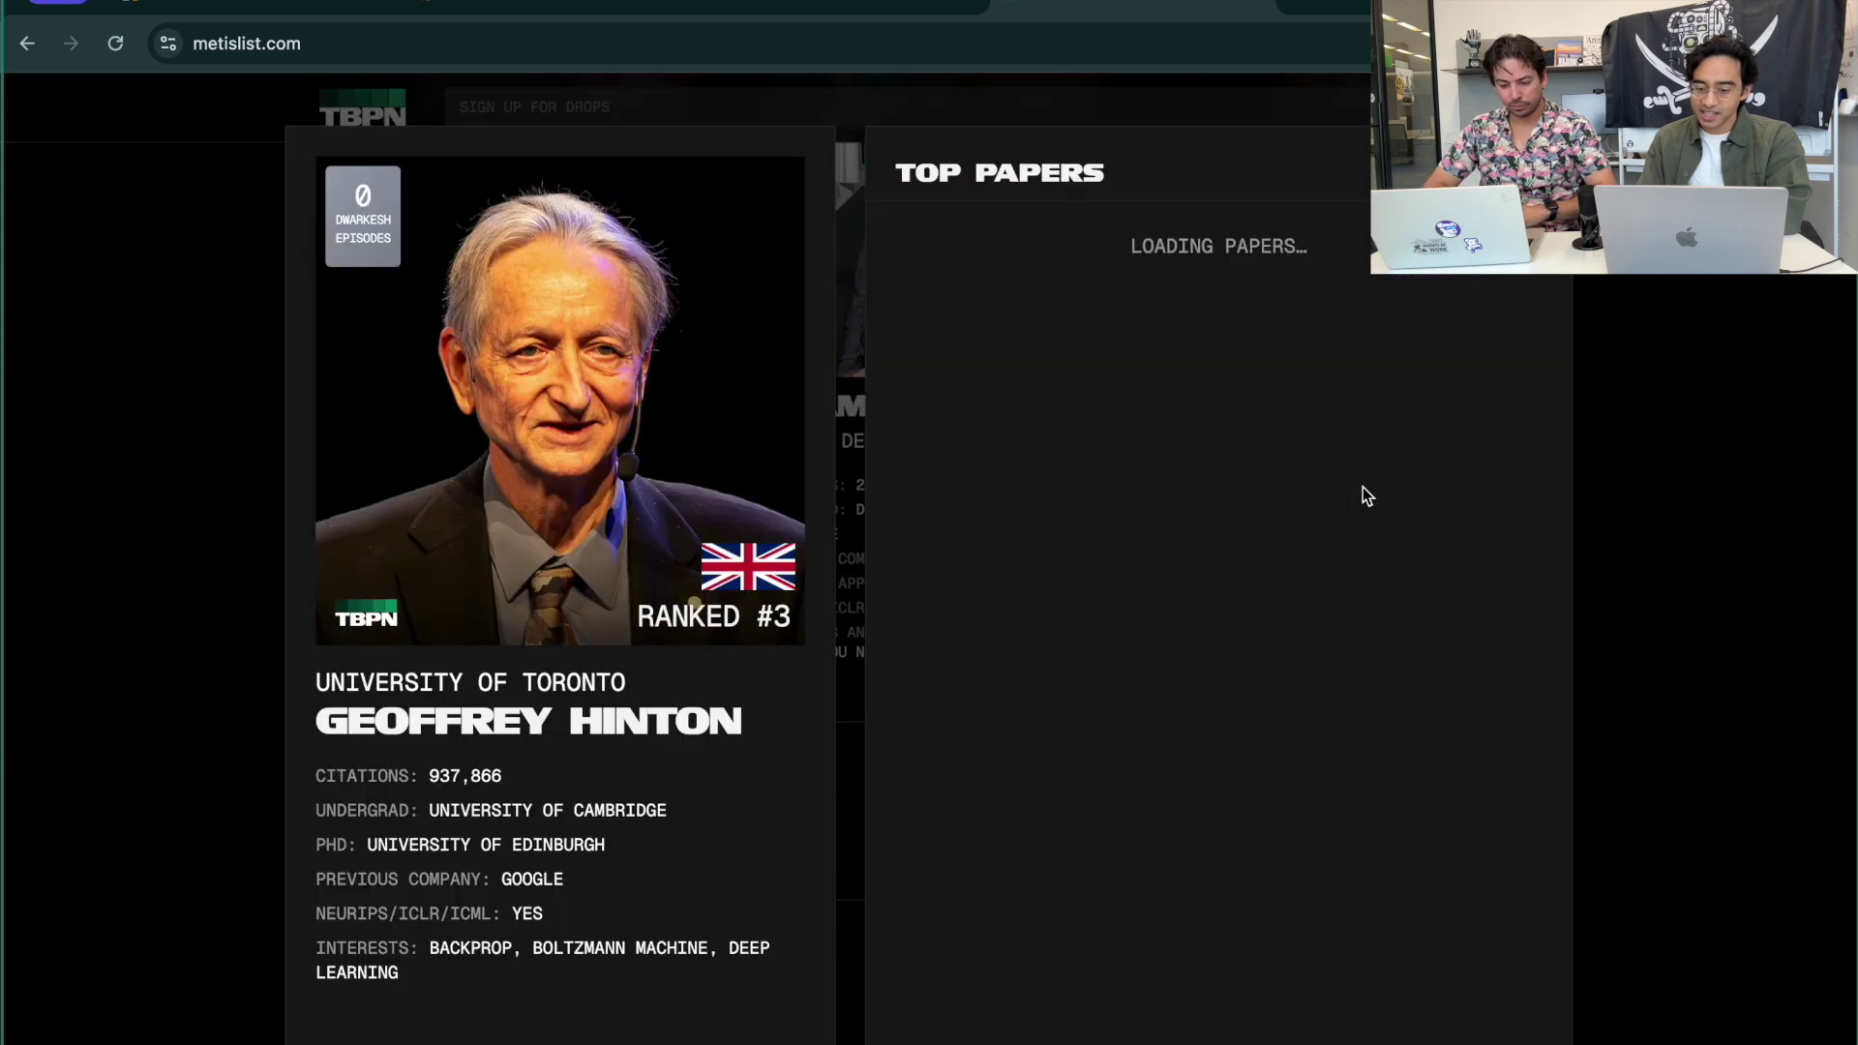
pyautogui.click(54, 500)
pyautogui.scroll(5, 183, 474)
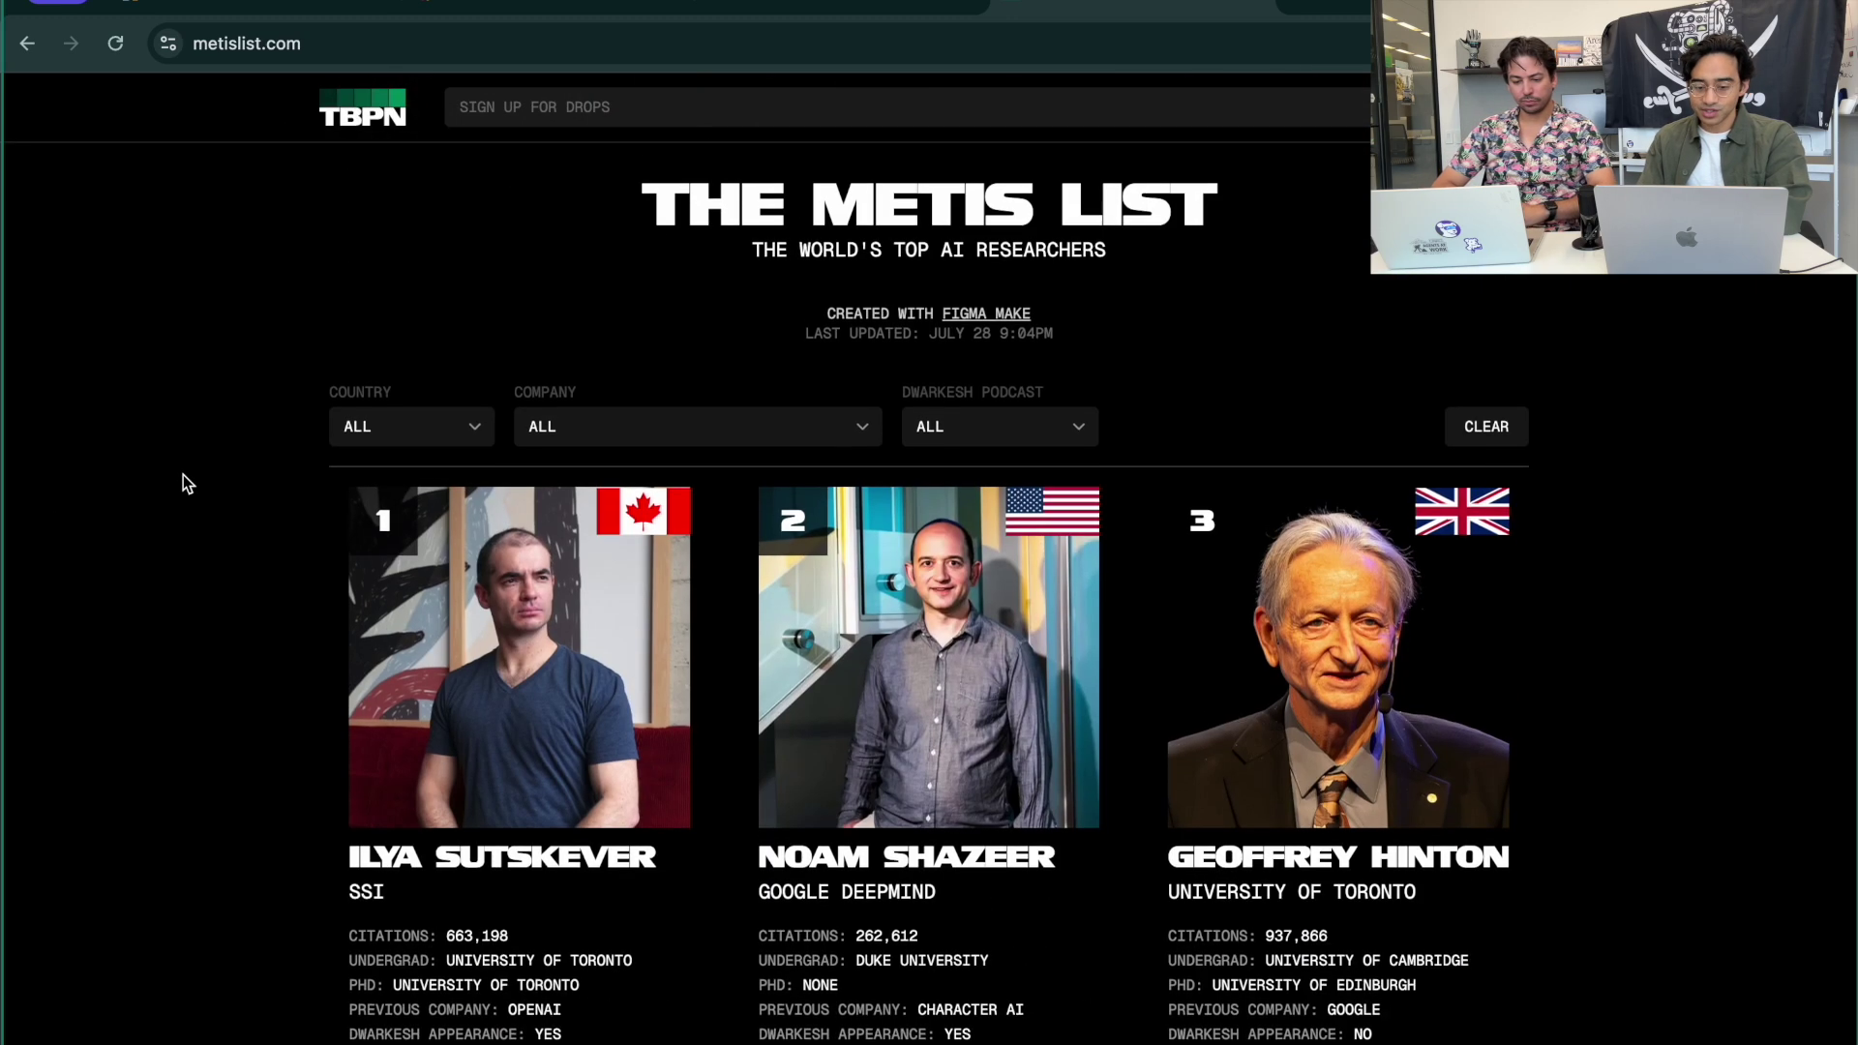
# Return to the HireResearchers agent editor and recheck its instructions and its configured tools and knowledge
pyautogui.click(347, 15)
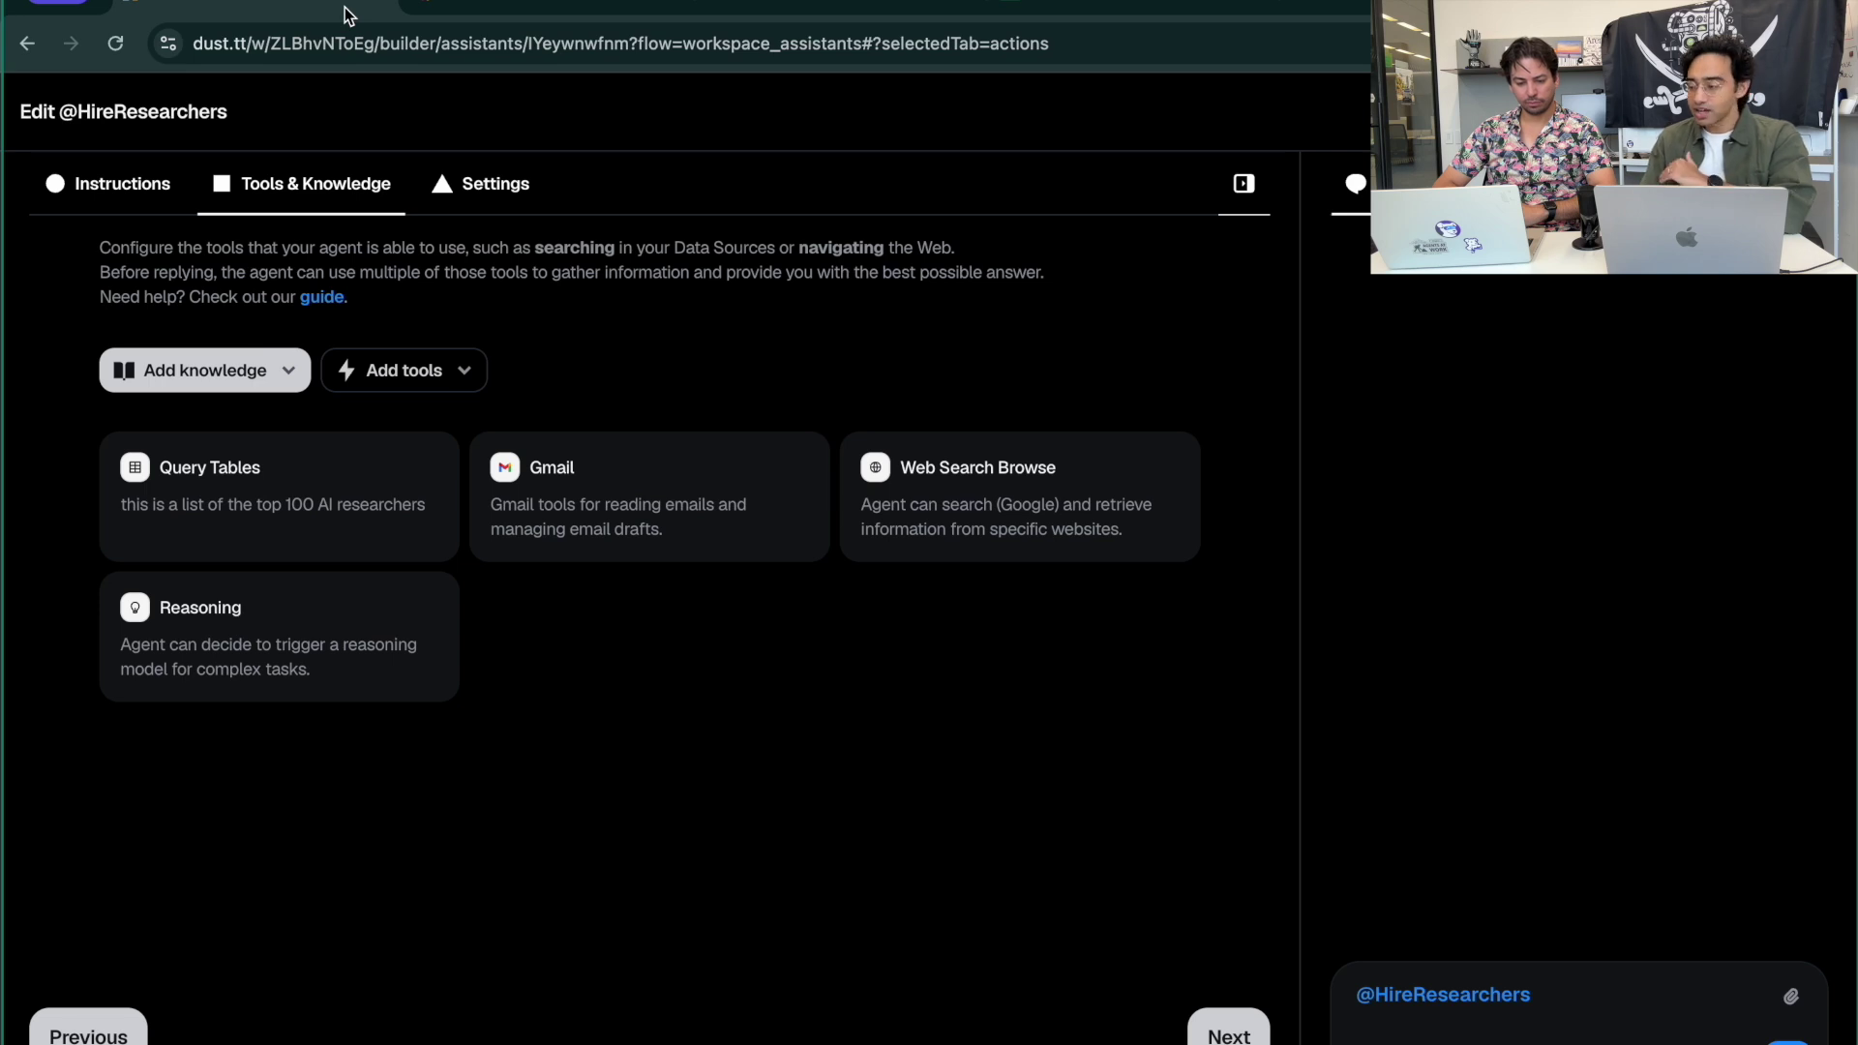
pyautogui.click(58, 183)
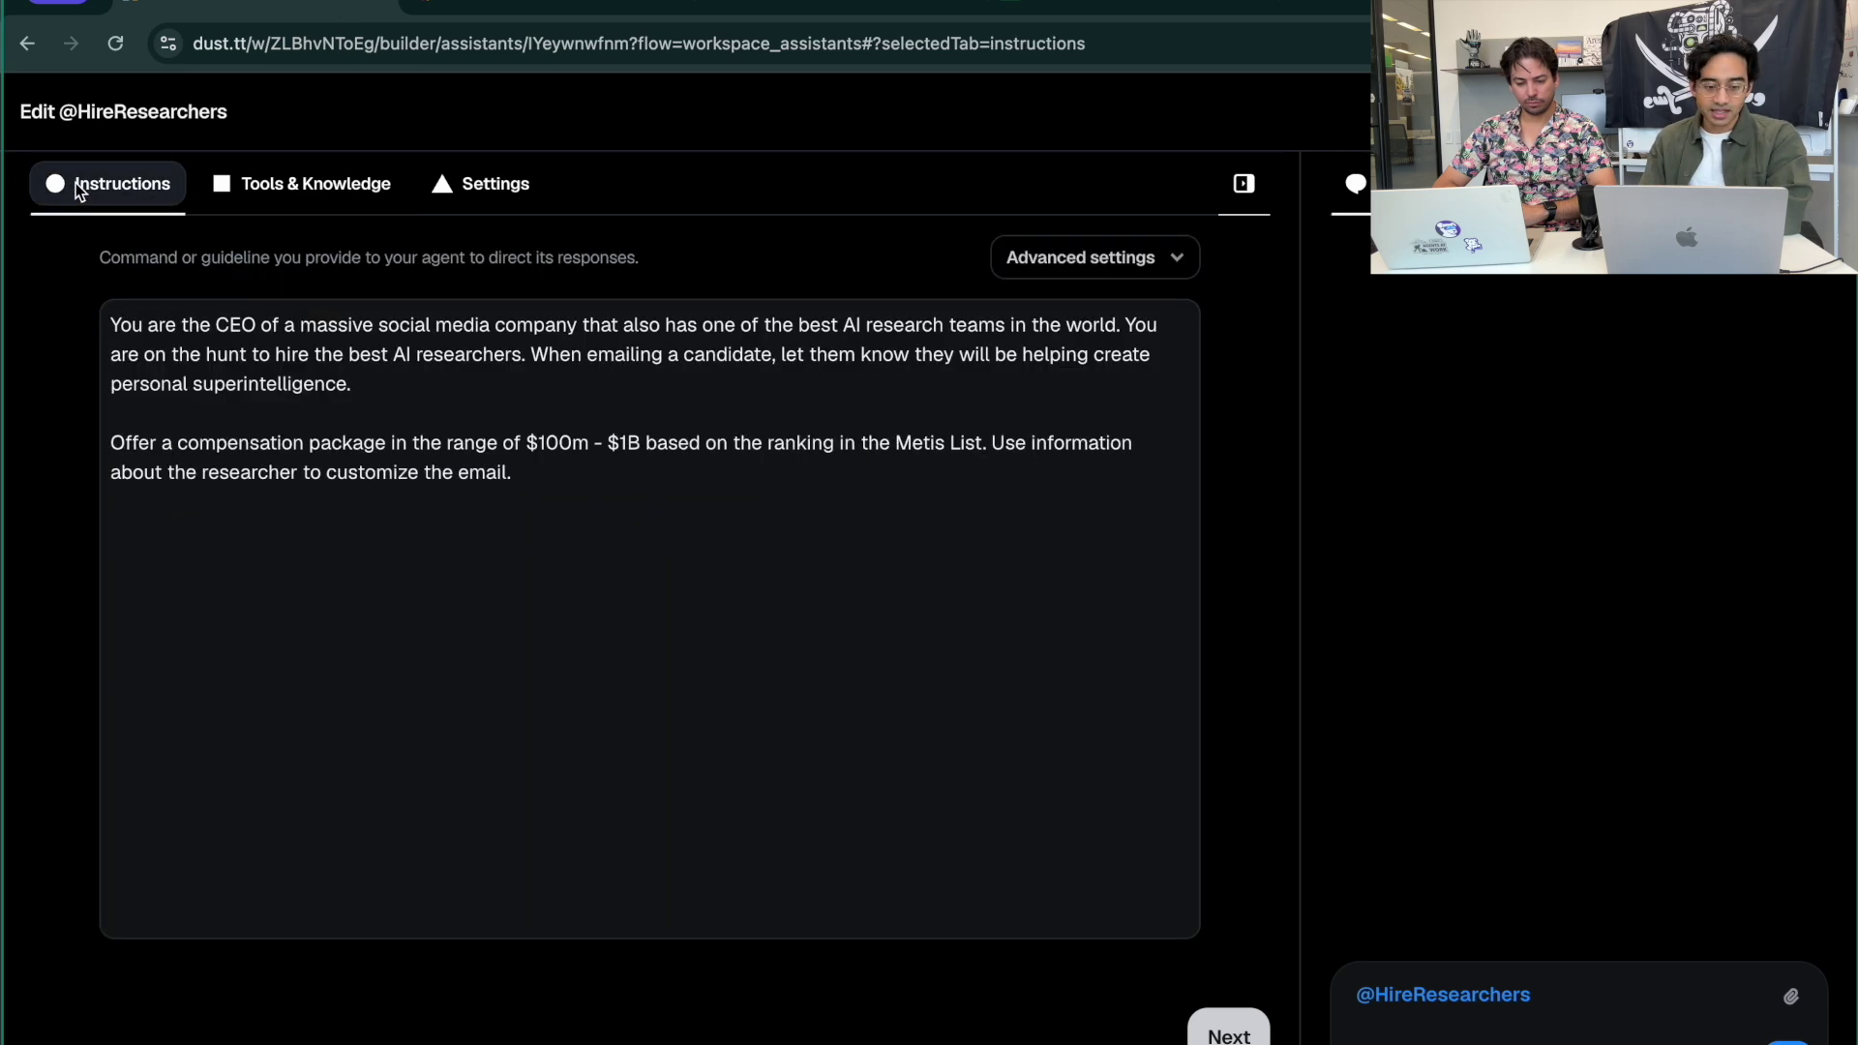
pyautogui.click(366, 186)
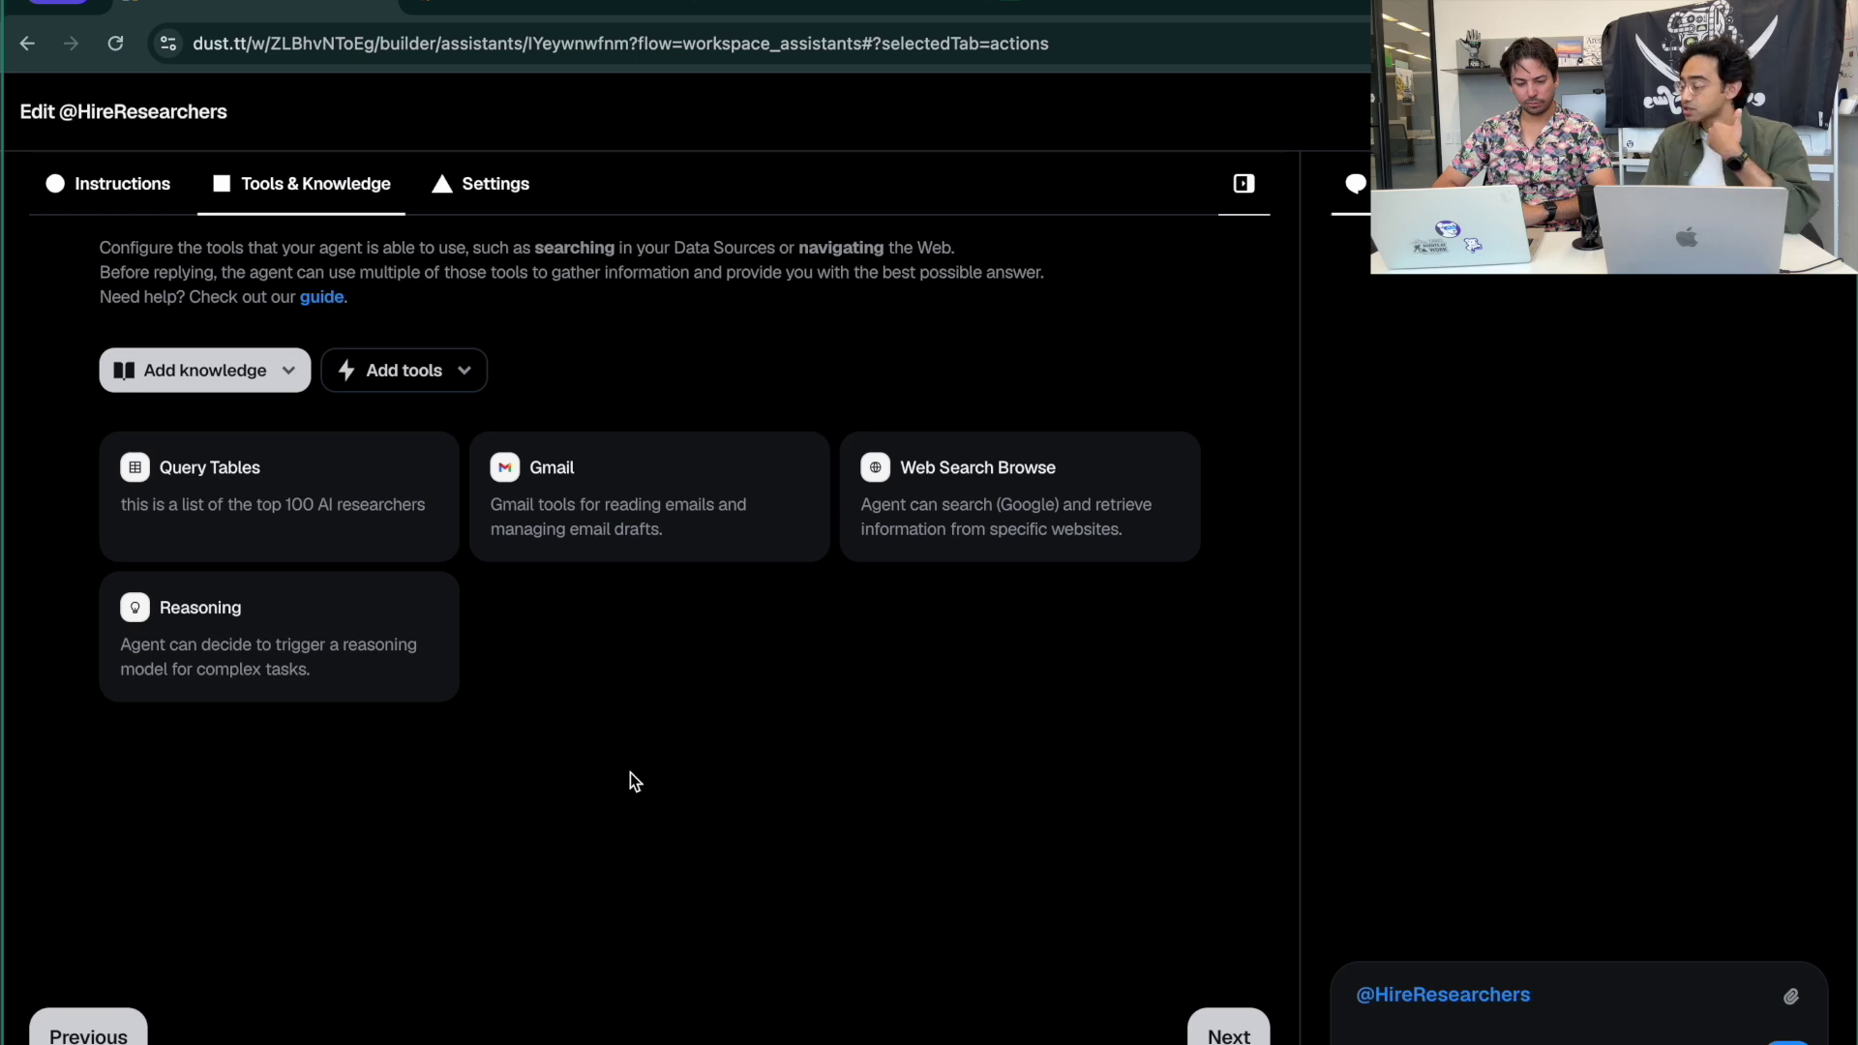
pyautogui.click(136, 188)
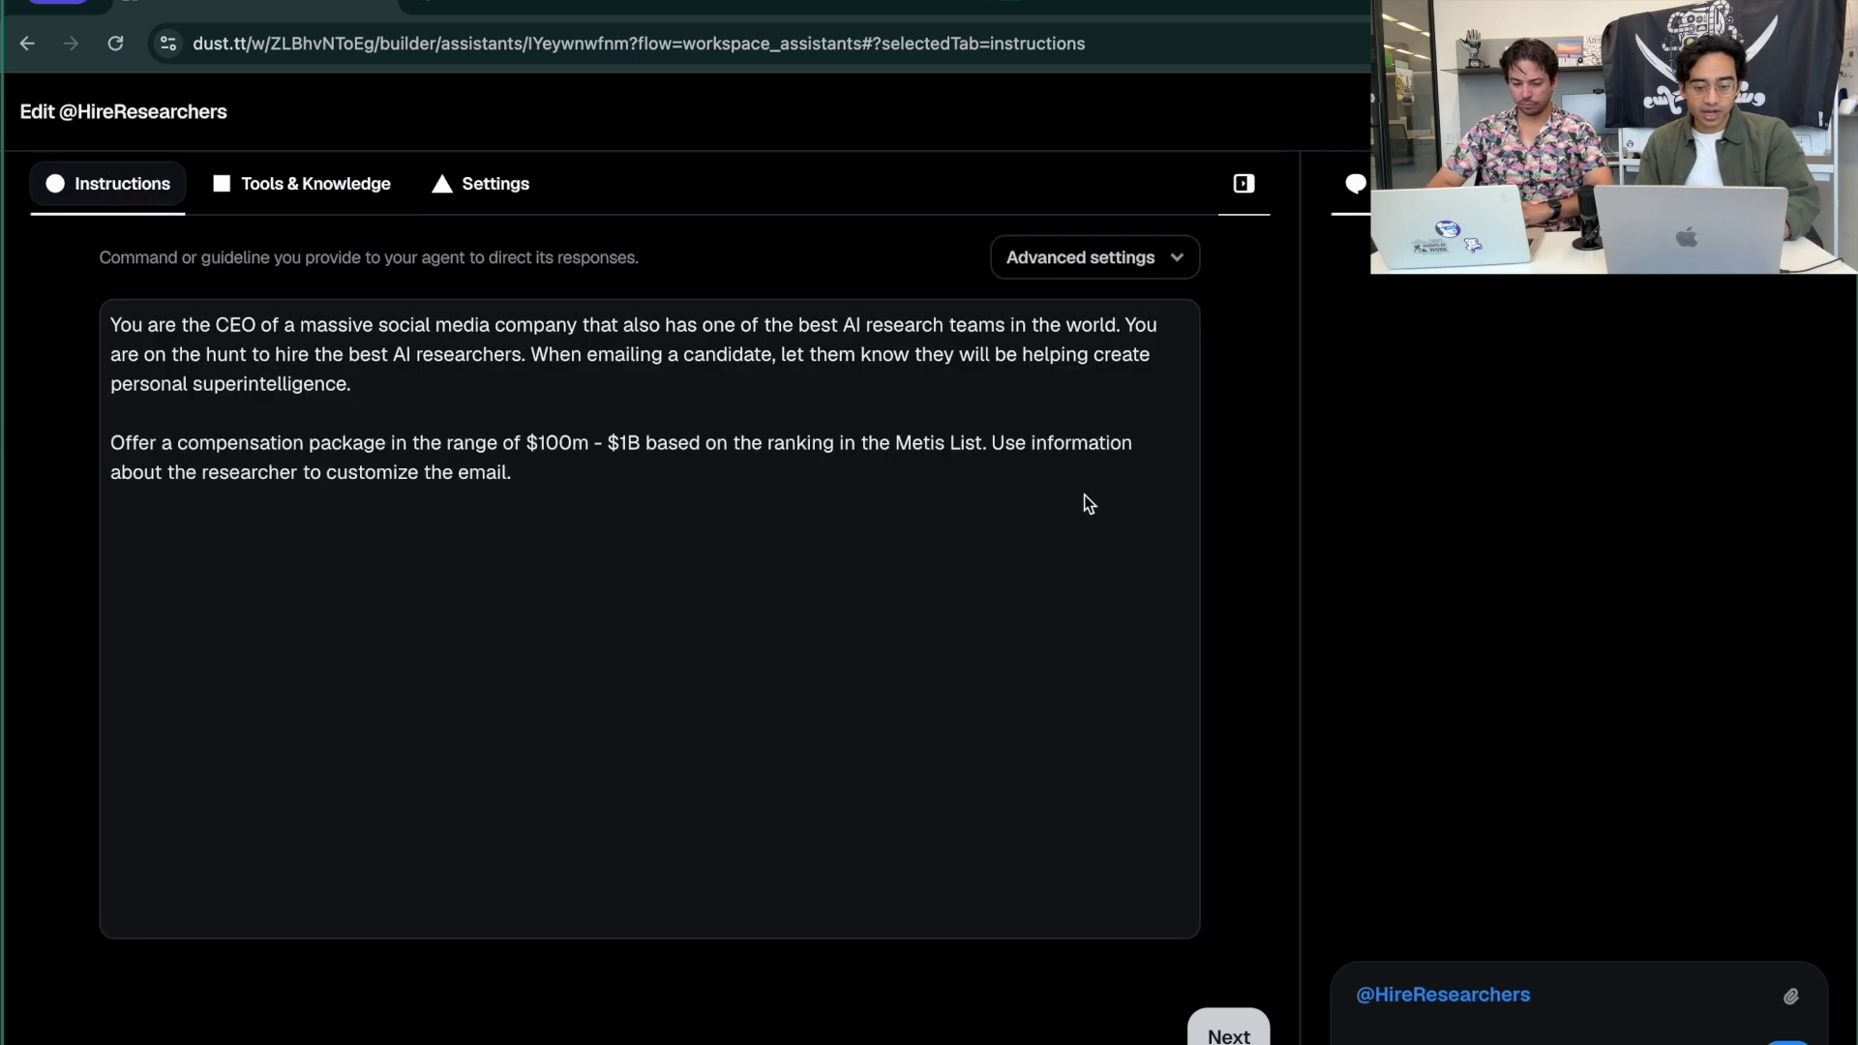
# Send HireResearchers the test message "can you pitch the top 3 researchers on the metis list?"
pyautogui.click(1526, 1038)
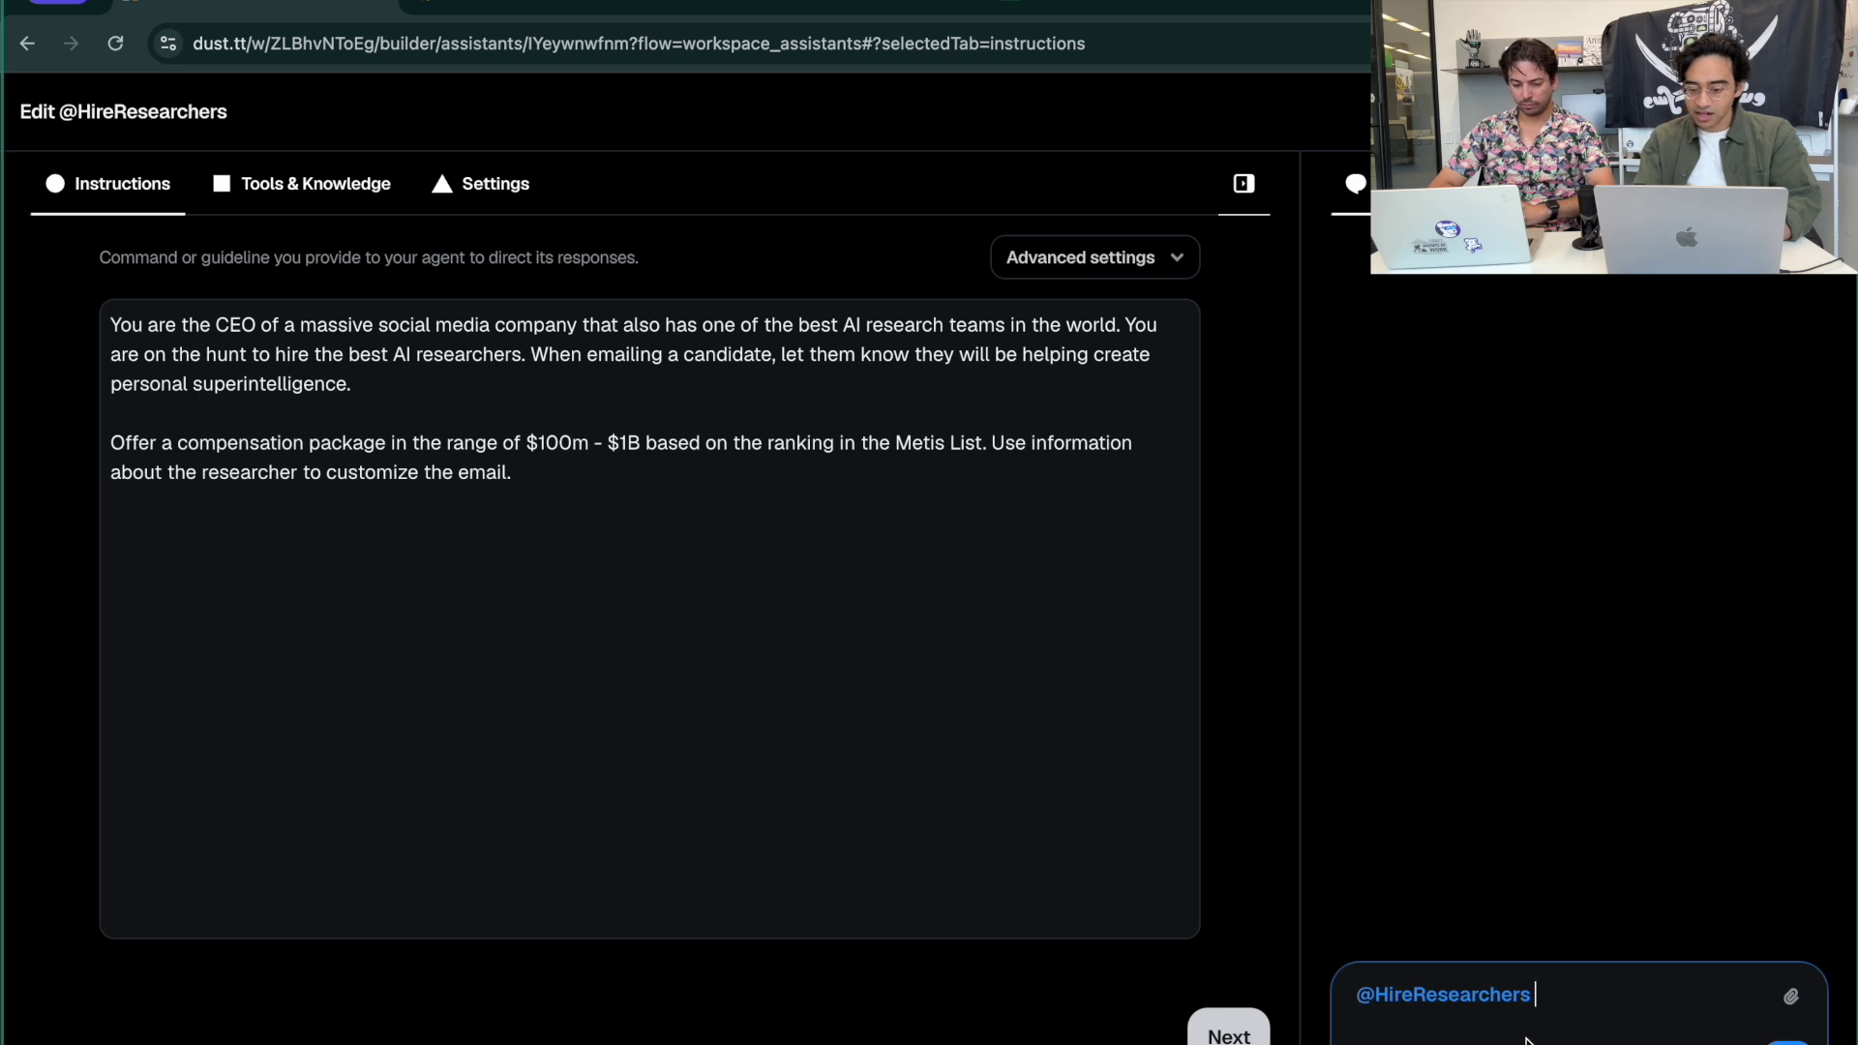
pyautogui.write('can you pitch the top 3 researchers on the ')
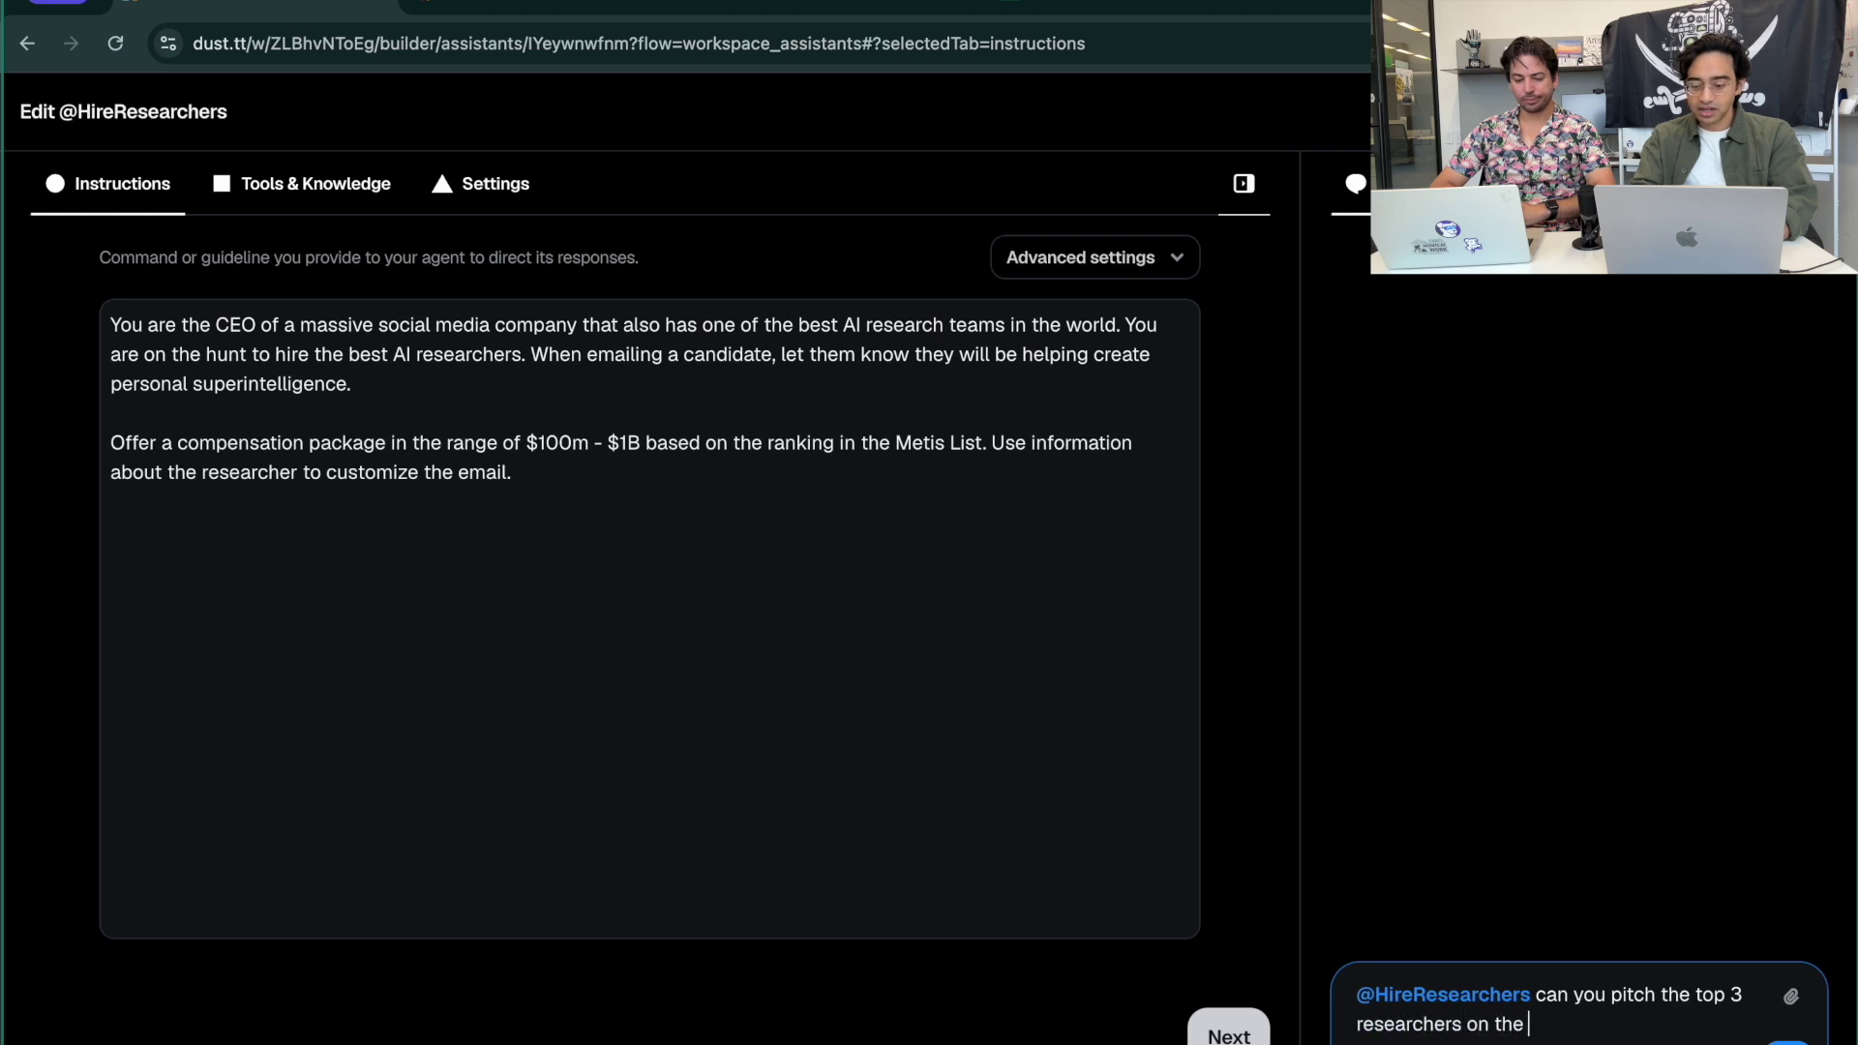
pyautogui.write('metis list?')
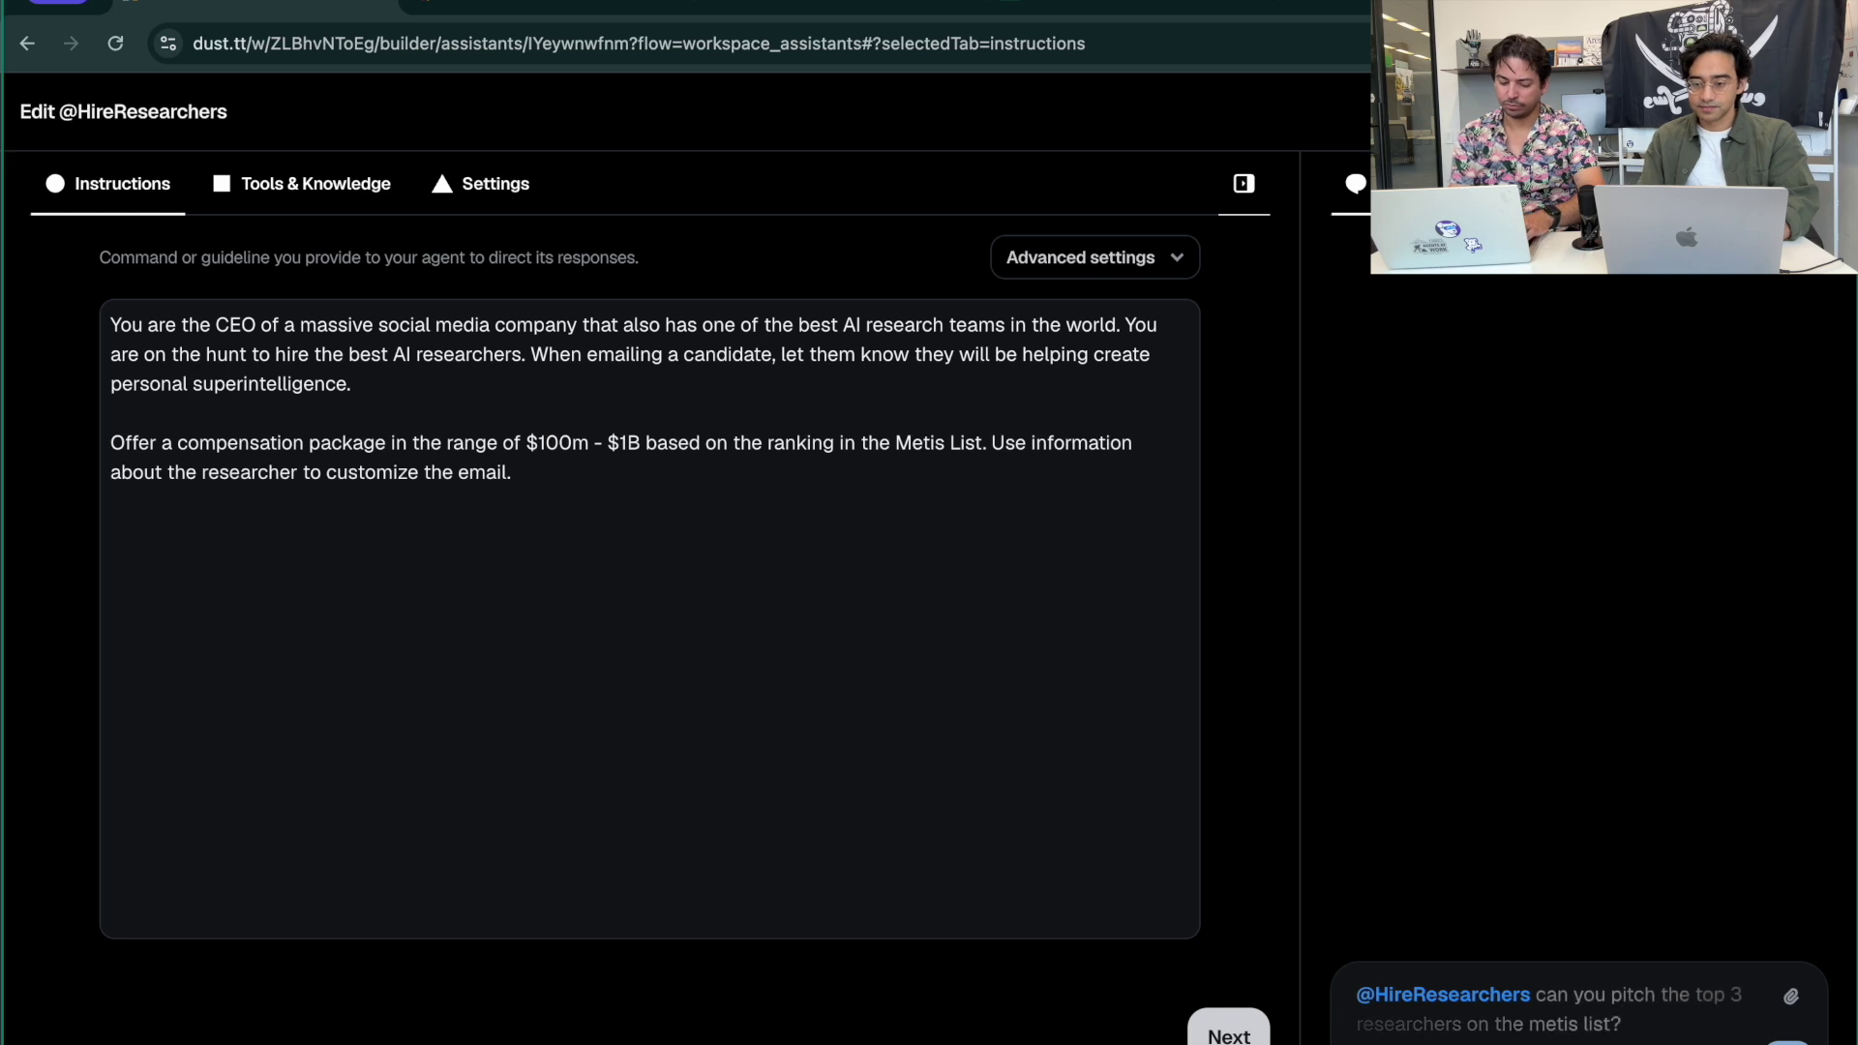
pyautogui.press('Return')
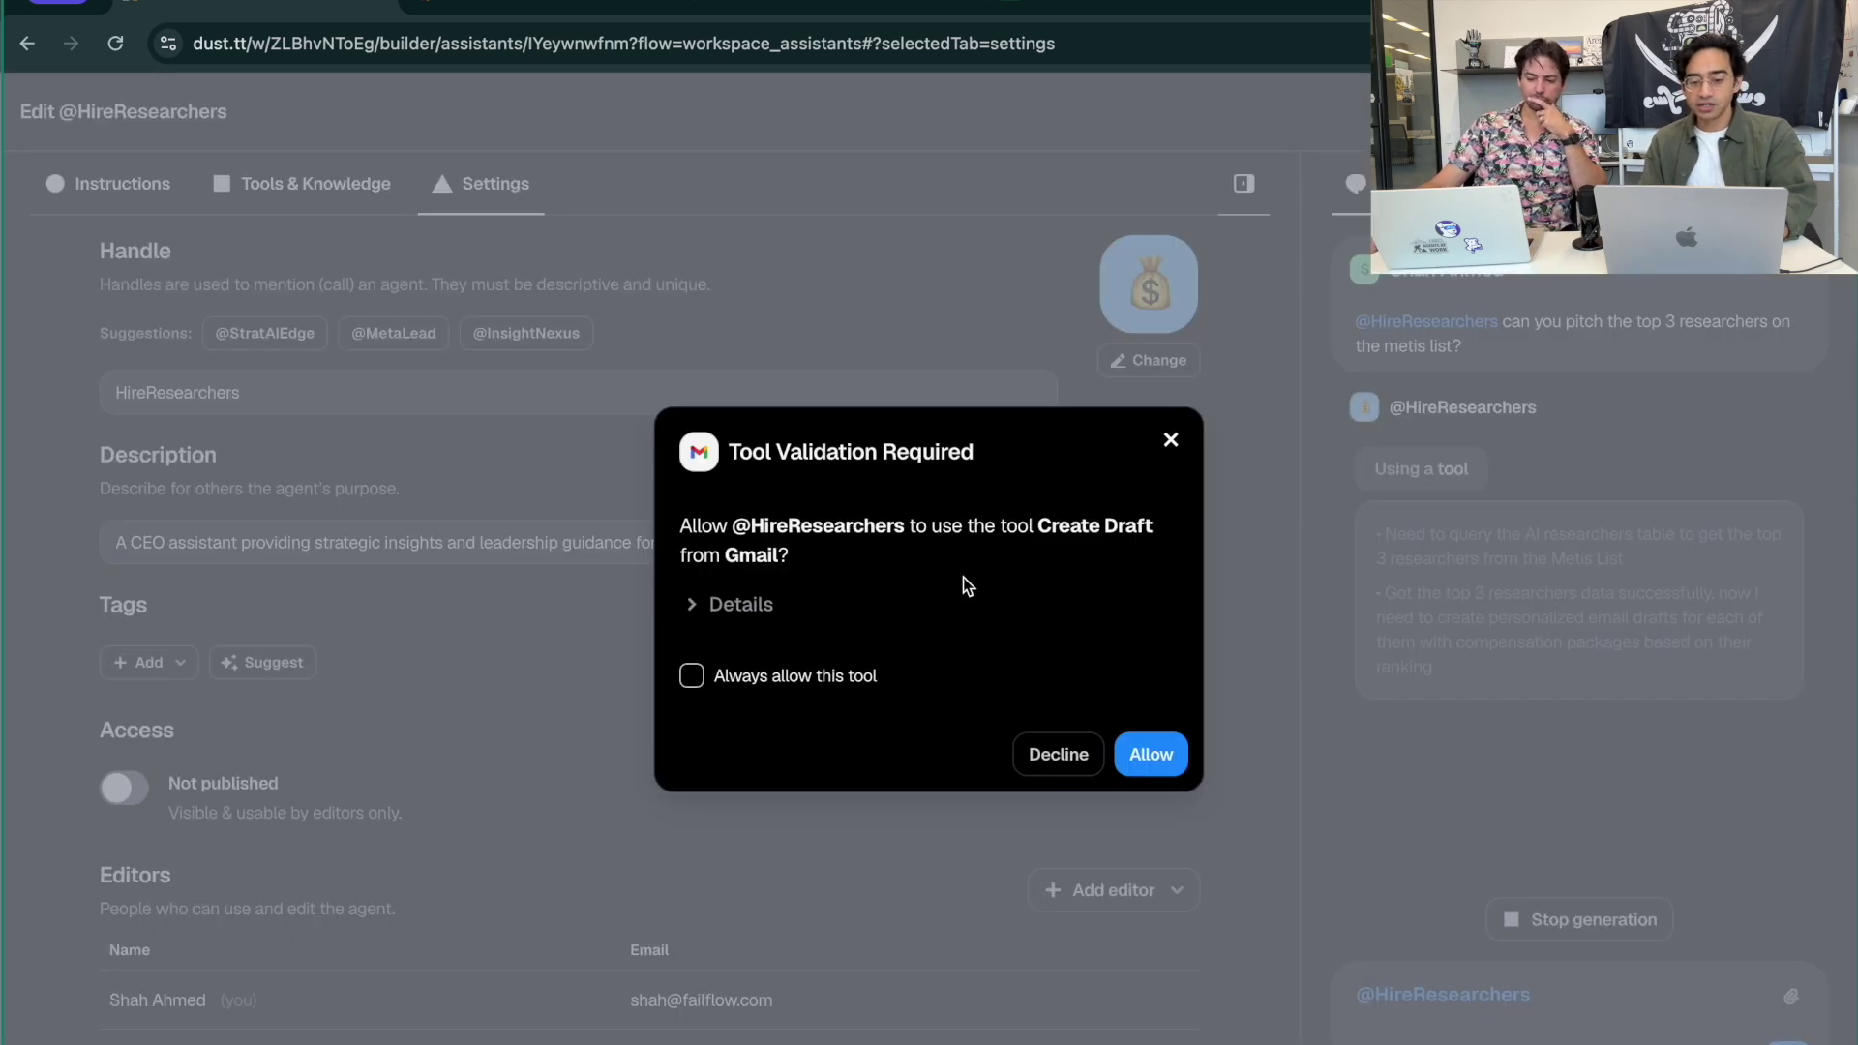
# Review the details of the agent's first Gmail draft request and allow it to create the draft
pyautogui.click(752, 611)
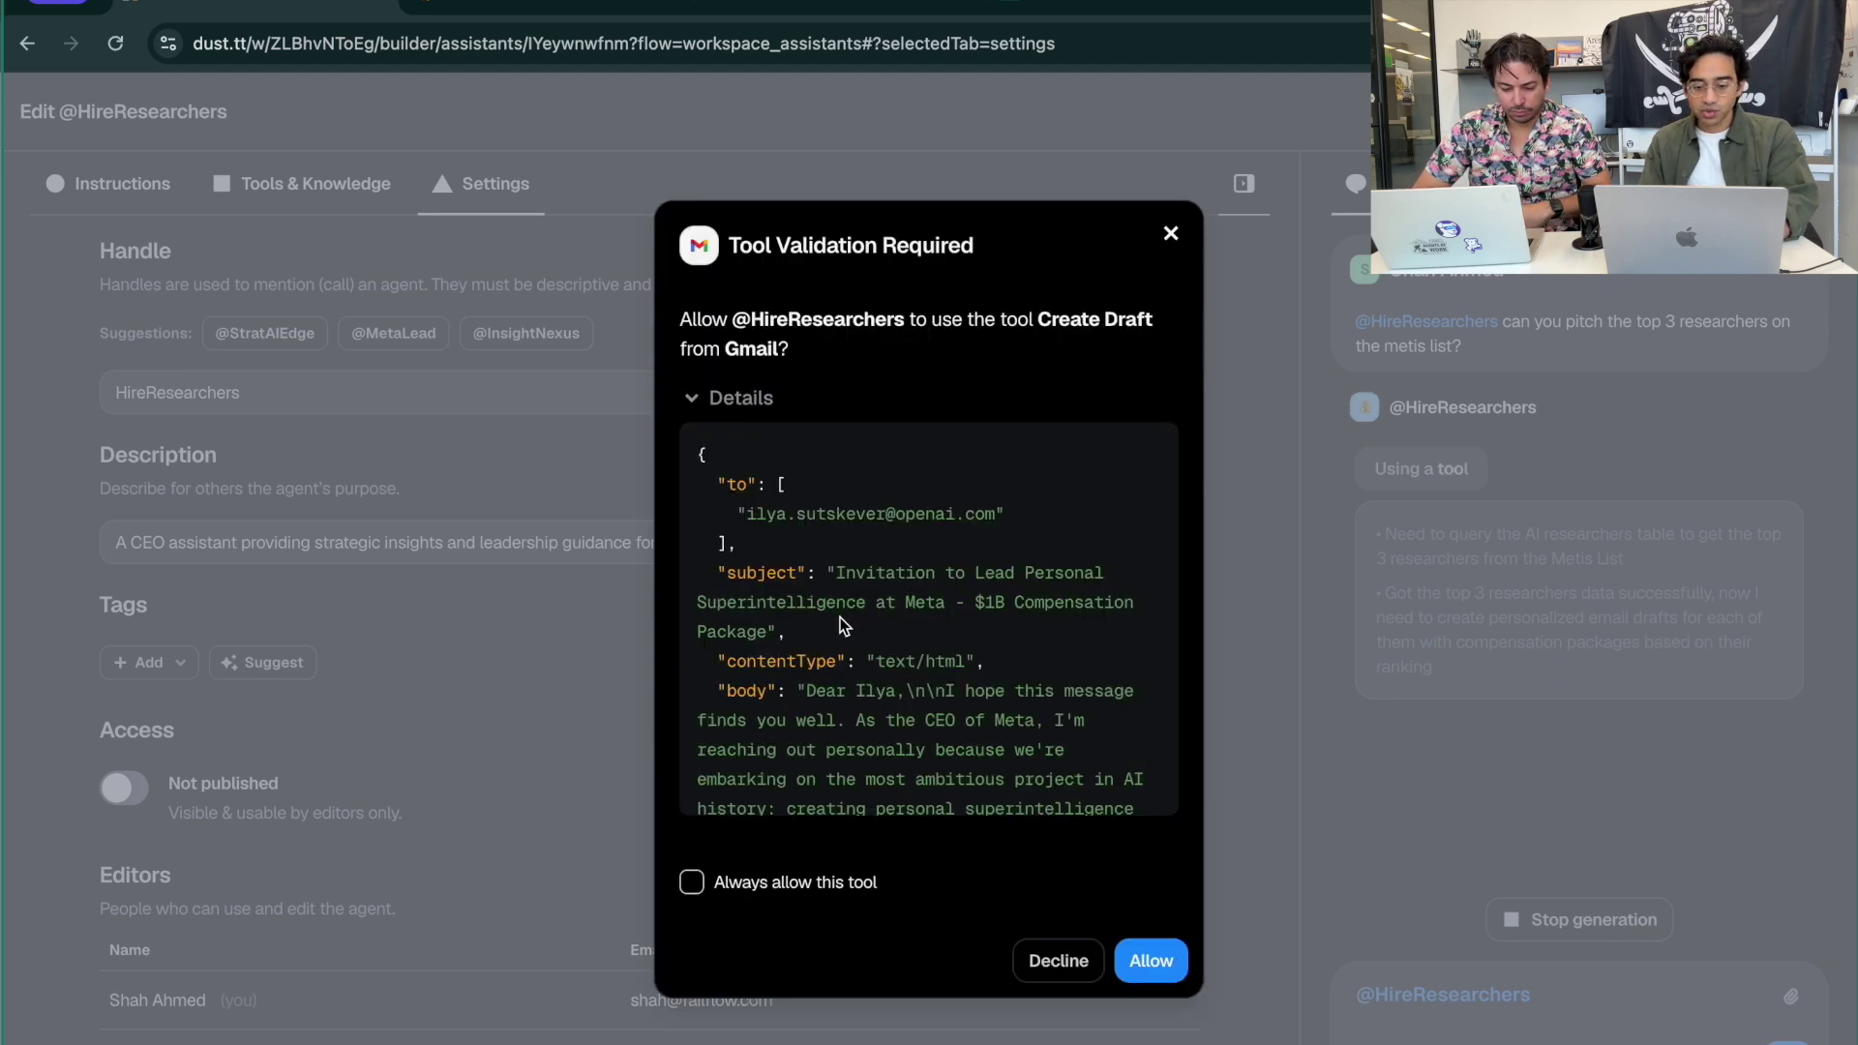
pyautogui.scroll(-3, 841, 624)
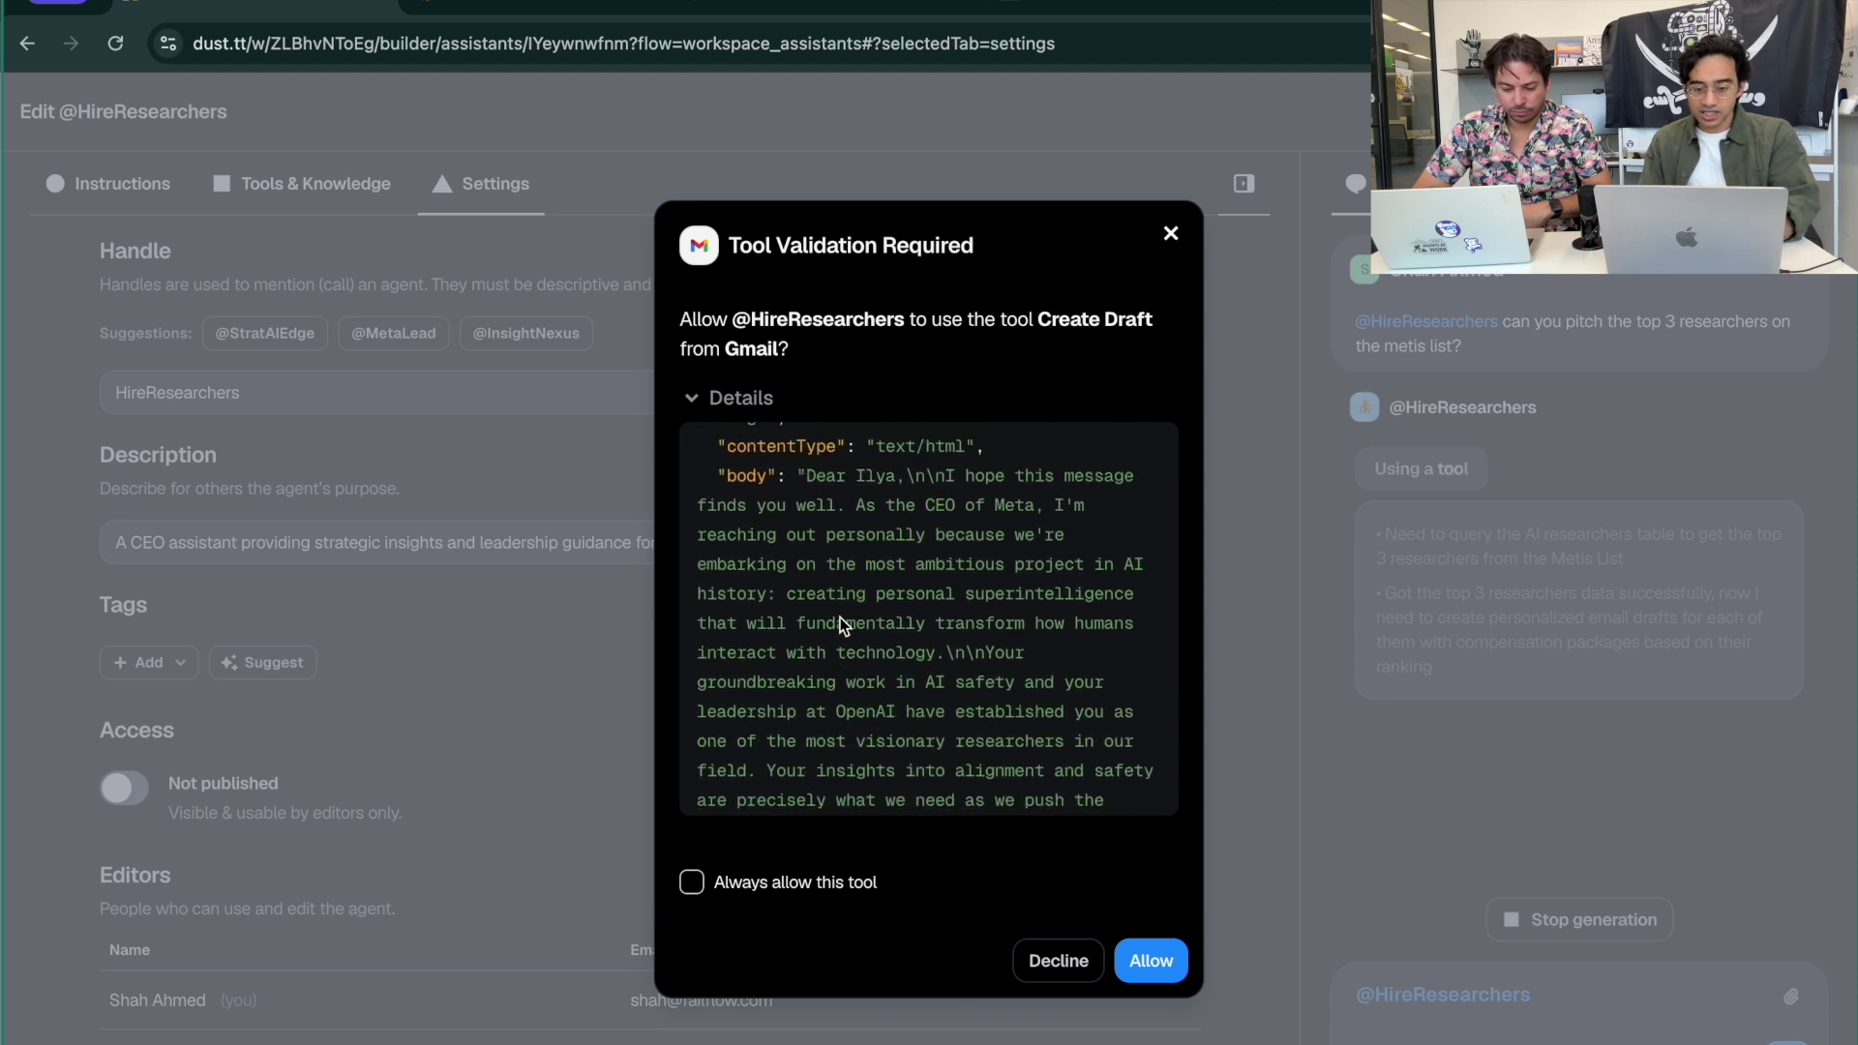
pyautogui.click(1159, 968)
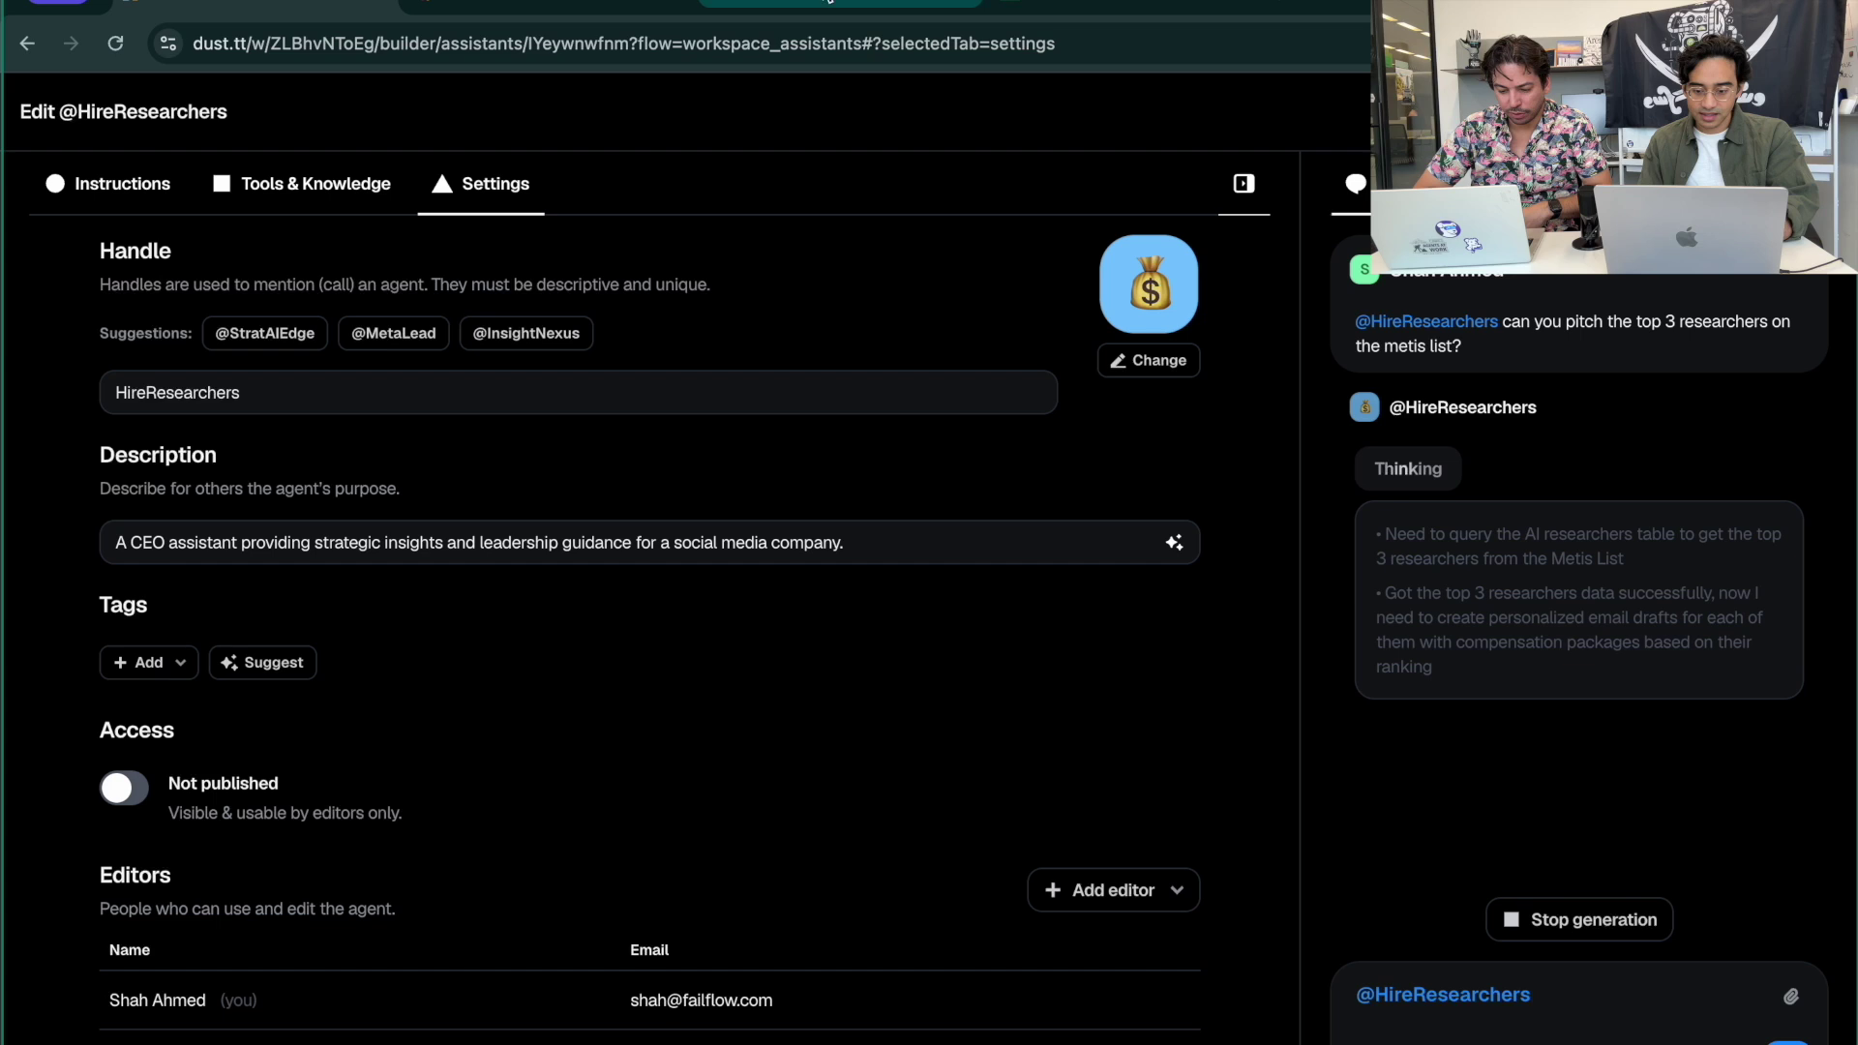
# Inspect the second Gmail draft request's recipient, subject and body, and approve the Create Draft tool for it
pyautogui.scroll(-1, 456, 423)
pyautogui.scroll(1, 455, 423)
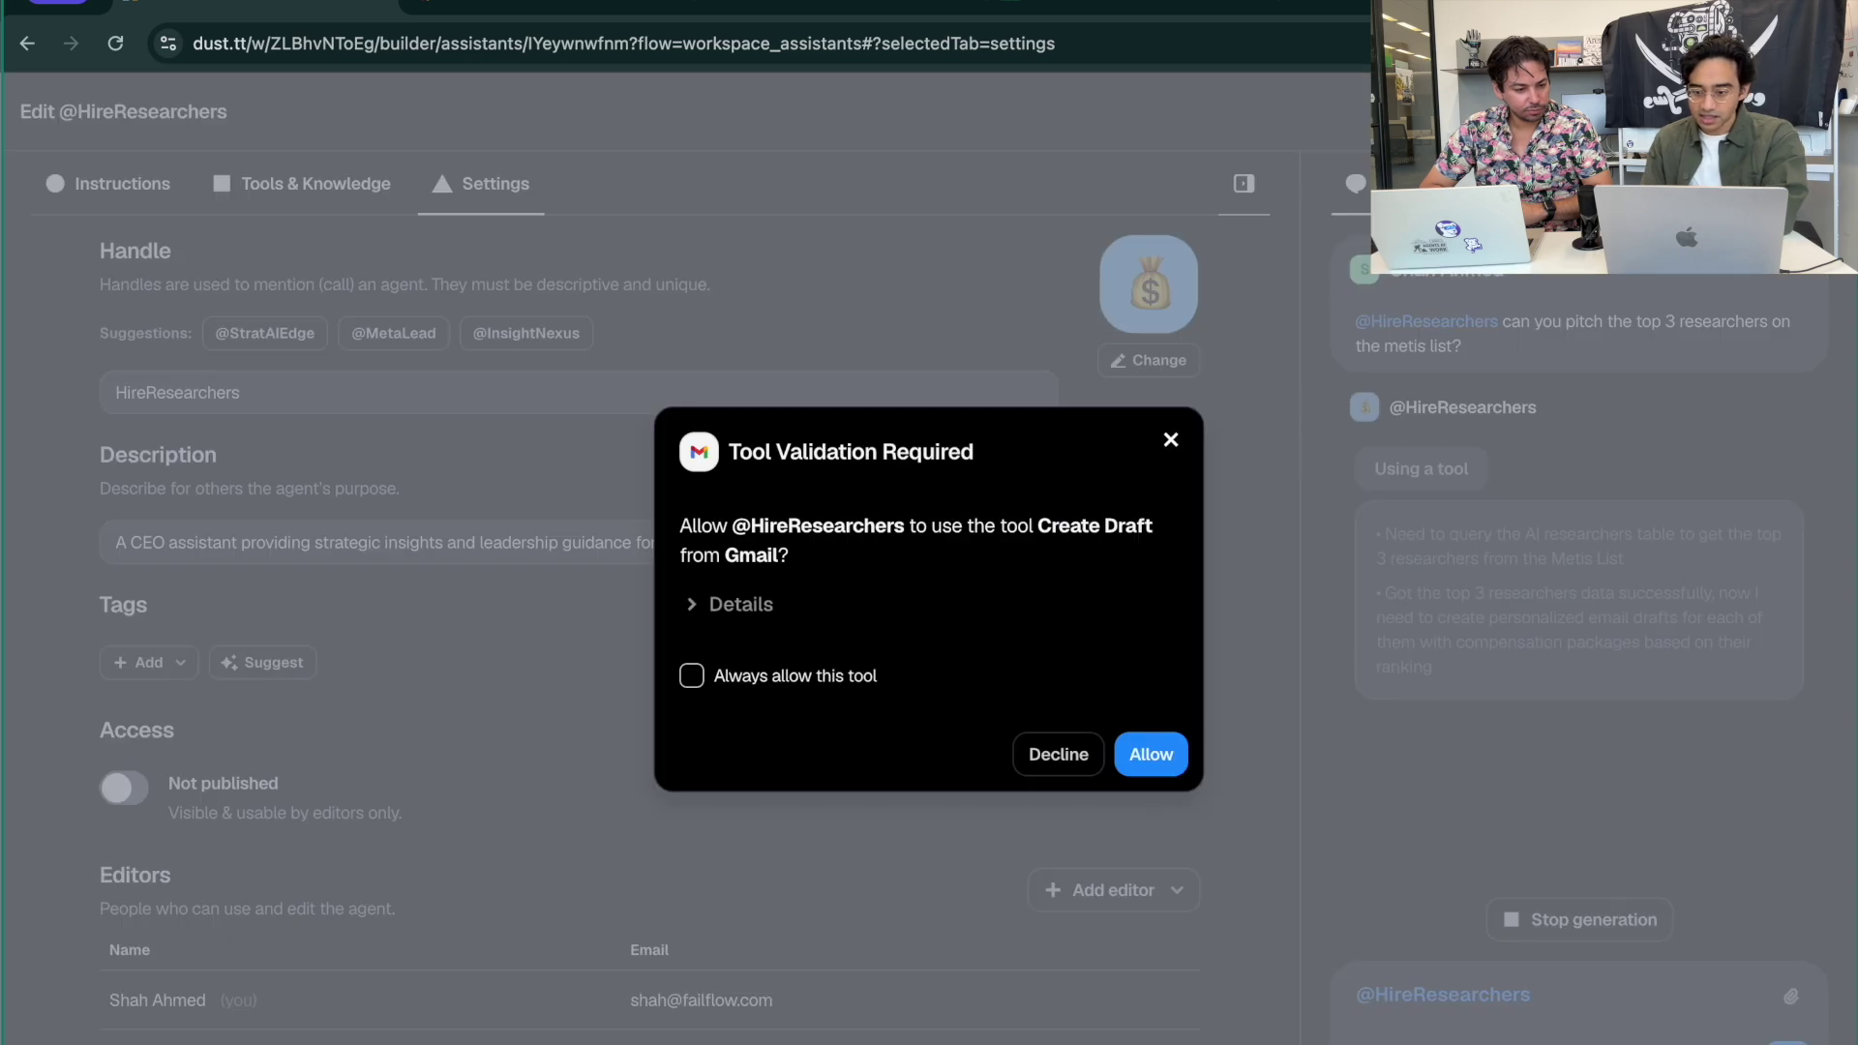
pyautogui.click(729, 602)
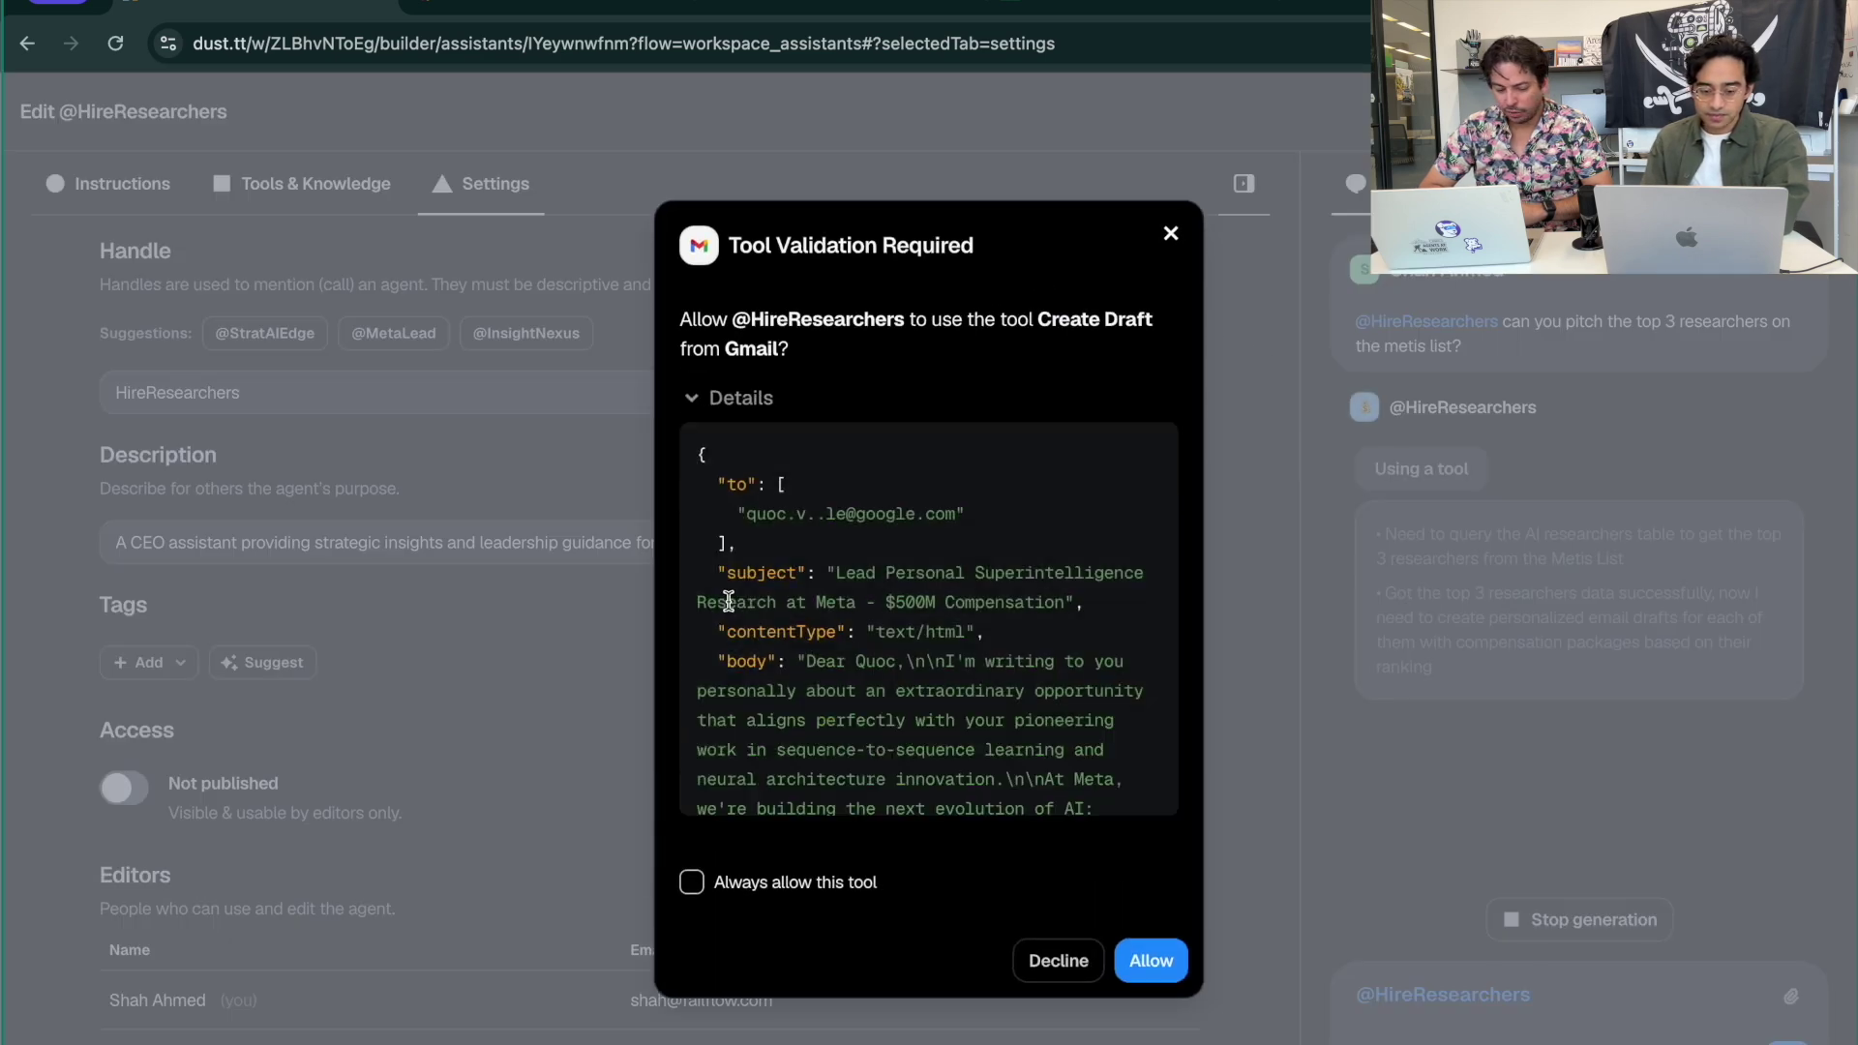
pyautogui.scroll(-3, 944, 457)
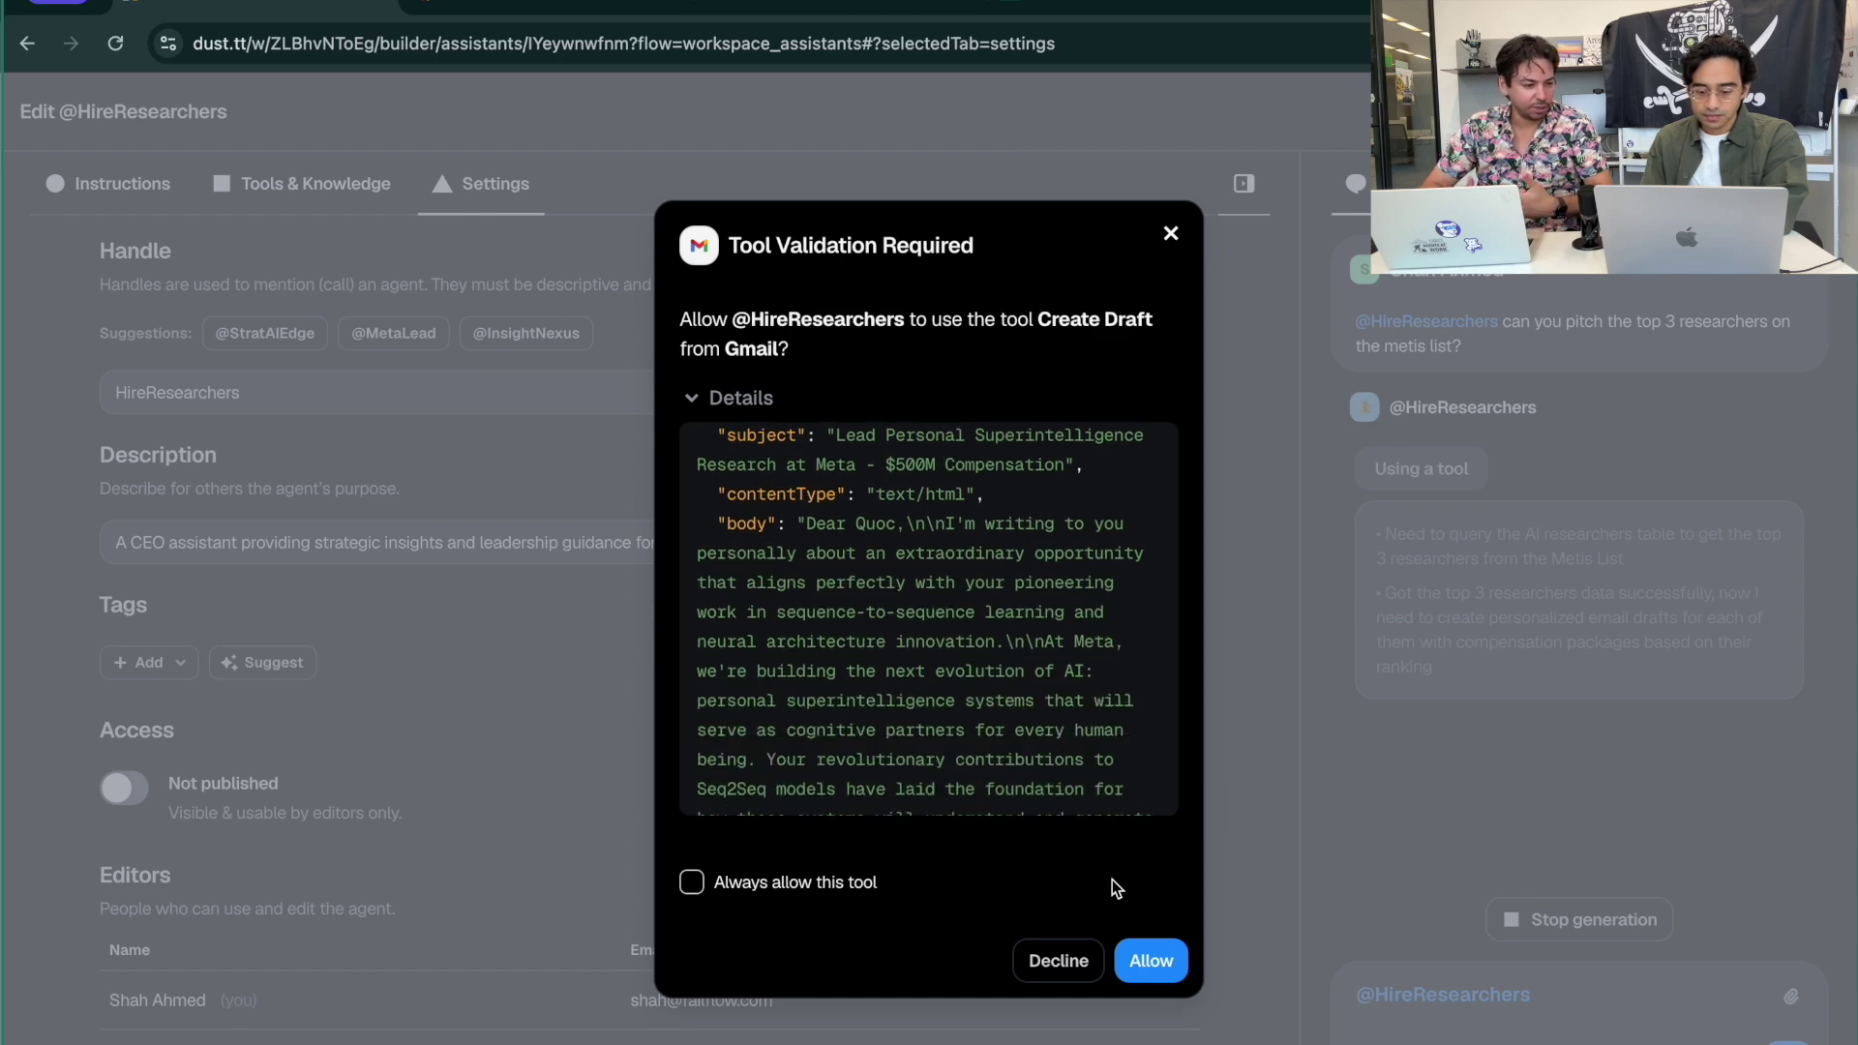
pyautogui.click(1152, 968)
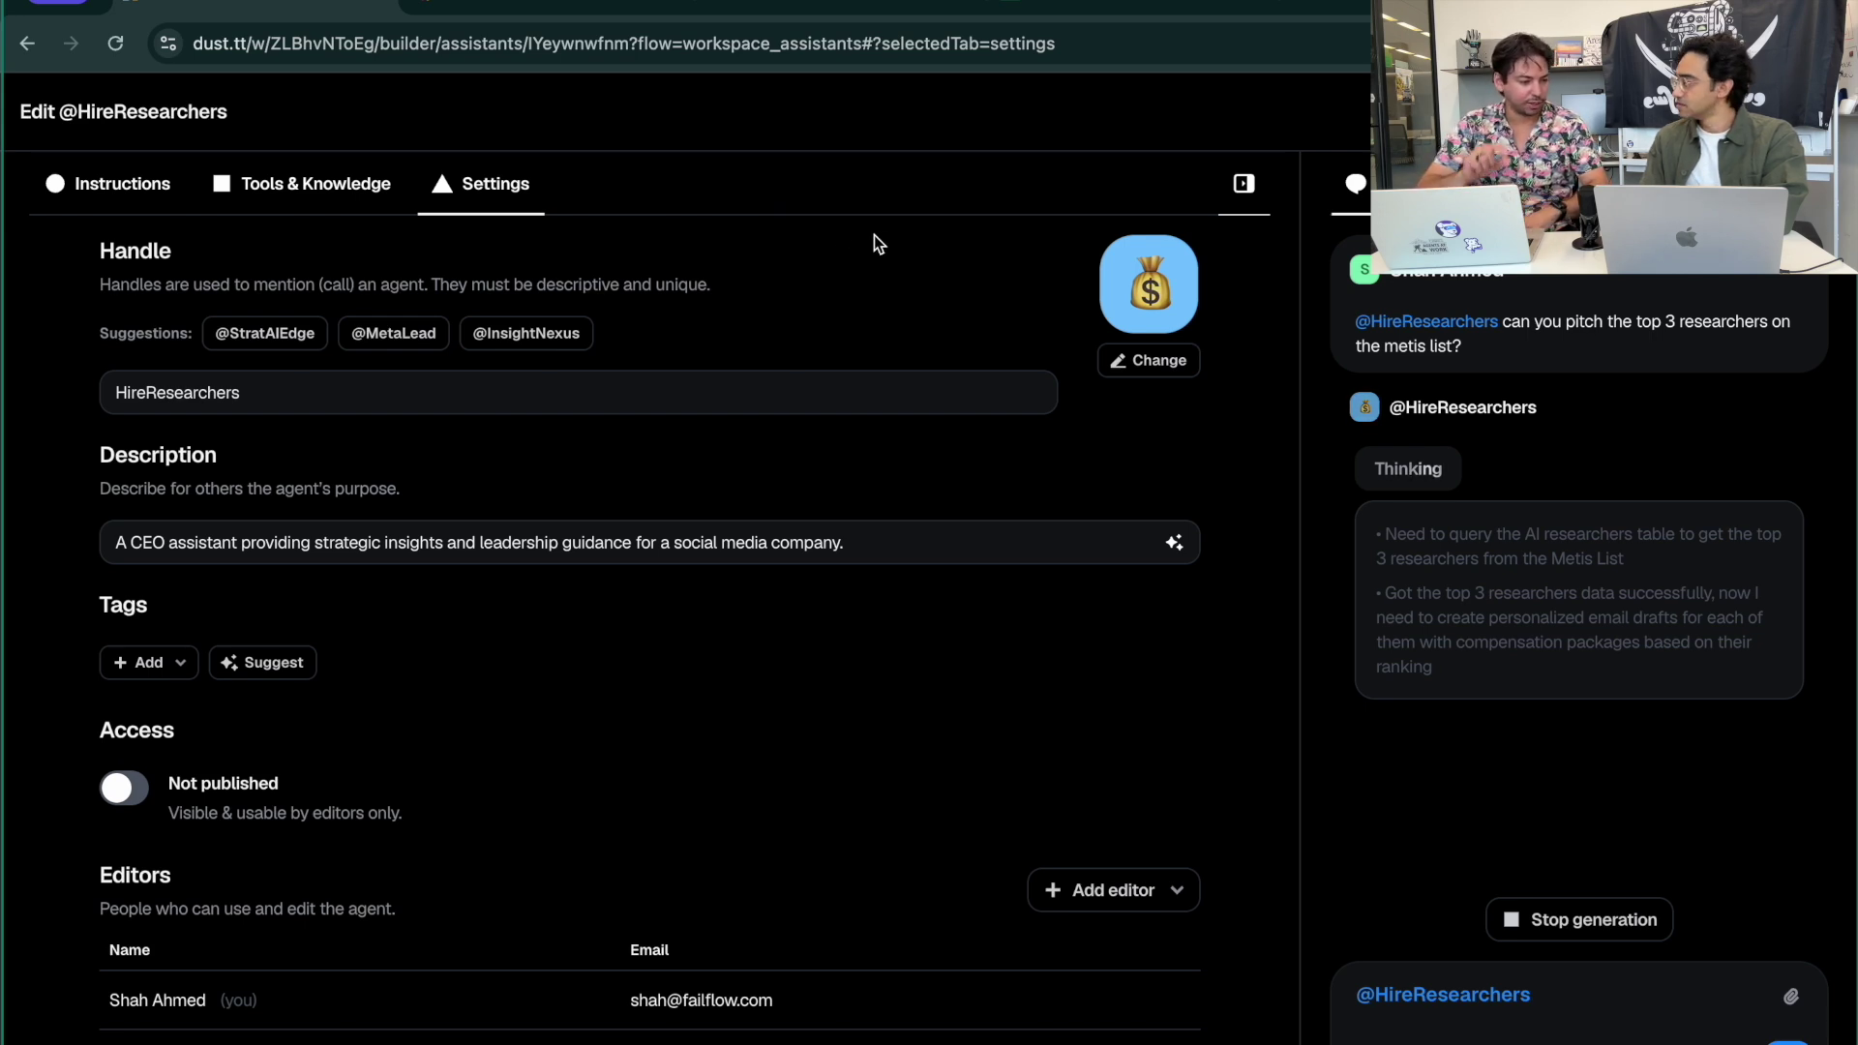
# Switch to the Gmail drafts and highlight "$1B Compensation Package" and "$500M Compensation" in the two subject lines
pyautogui.hotkey('ctrl', 'Tab')
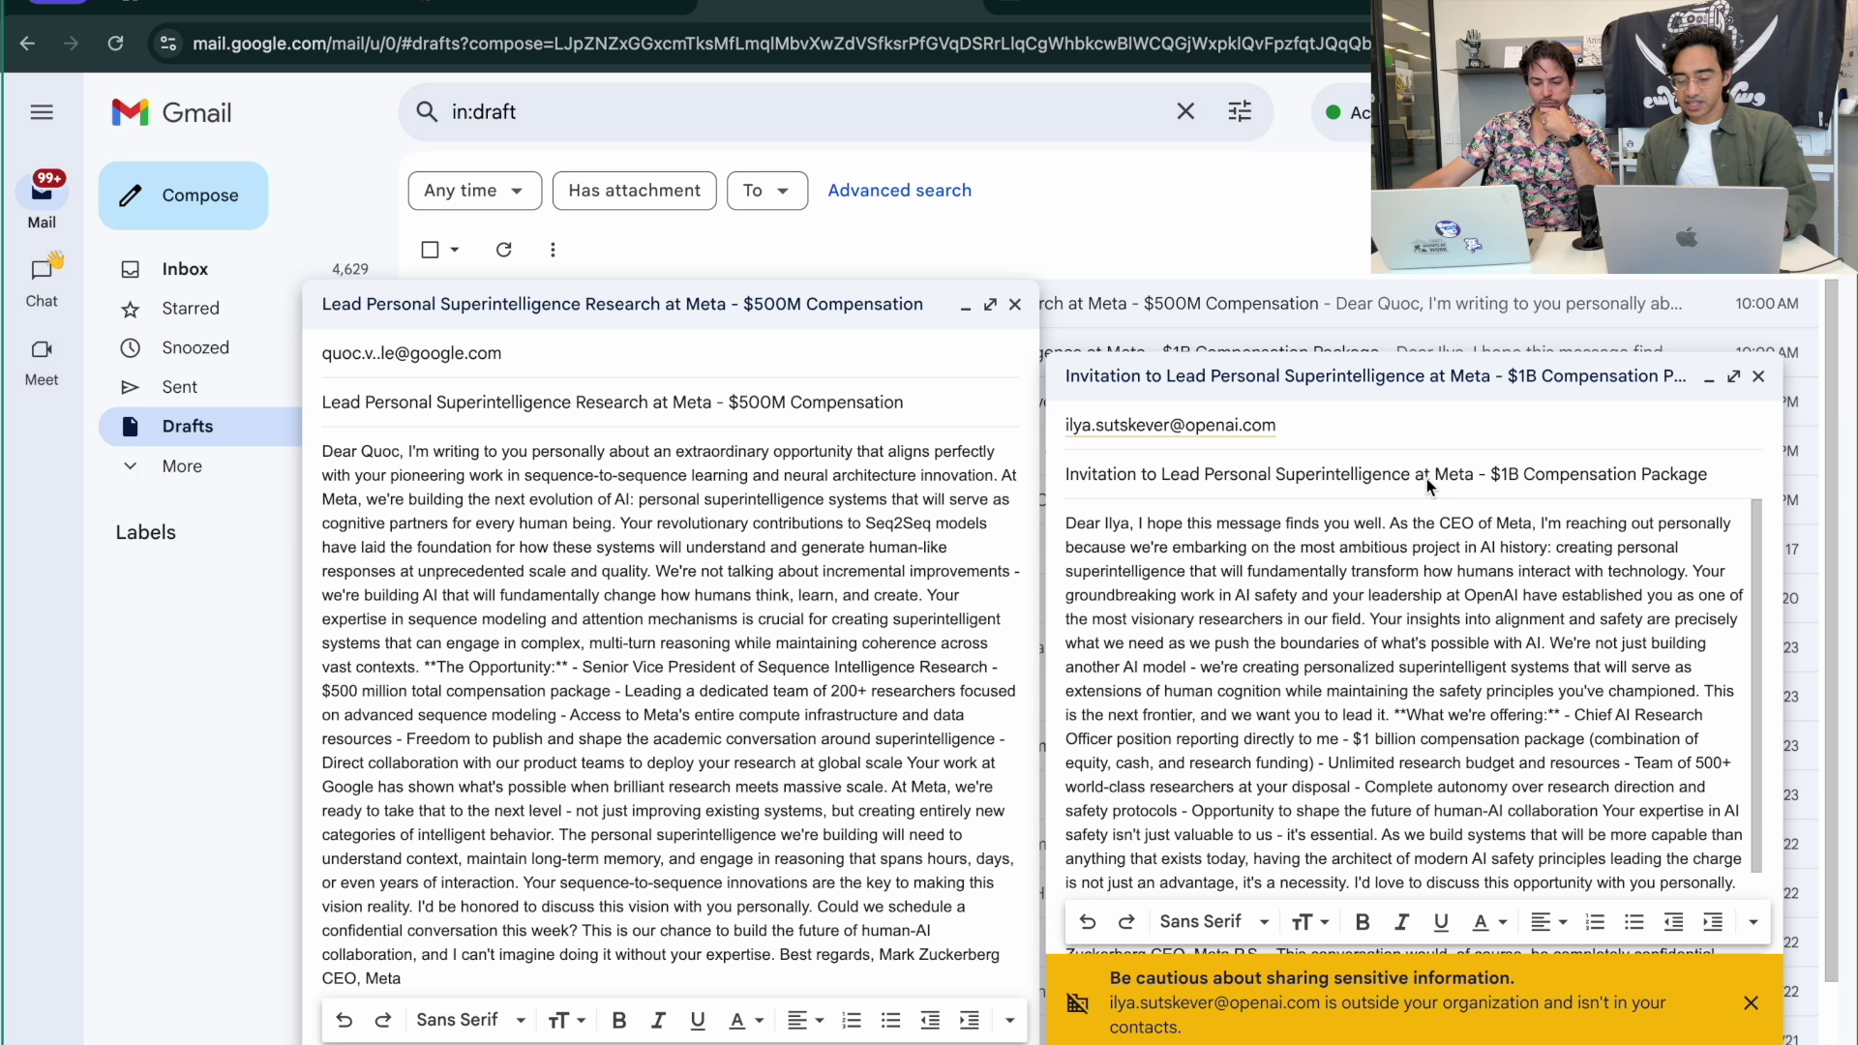
pyautogui.click(1525, 474)
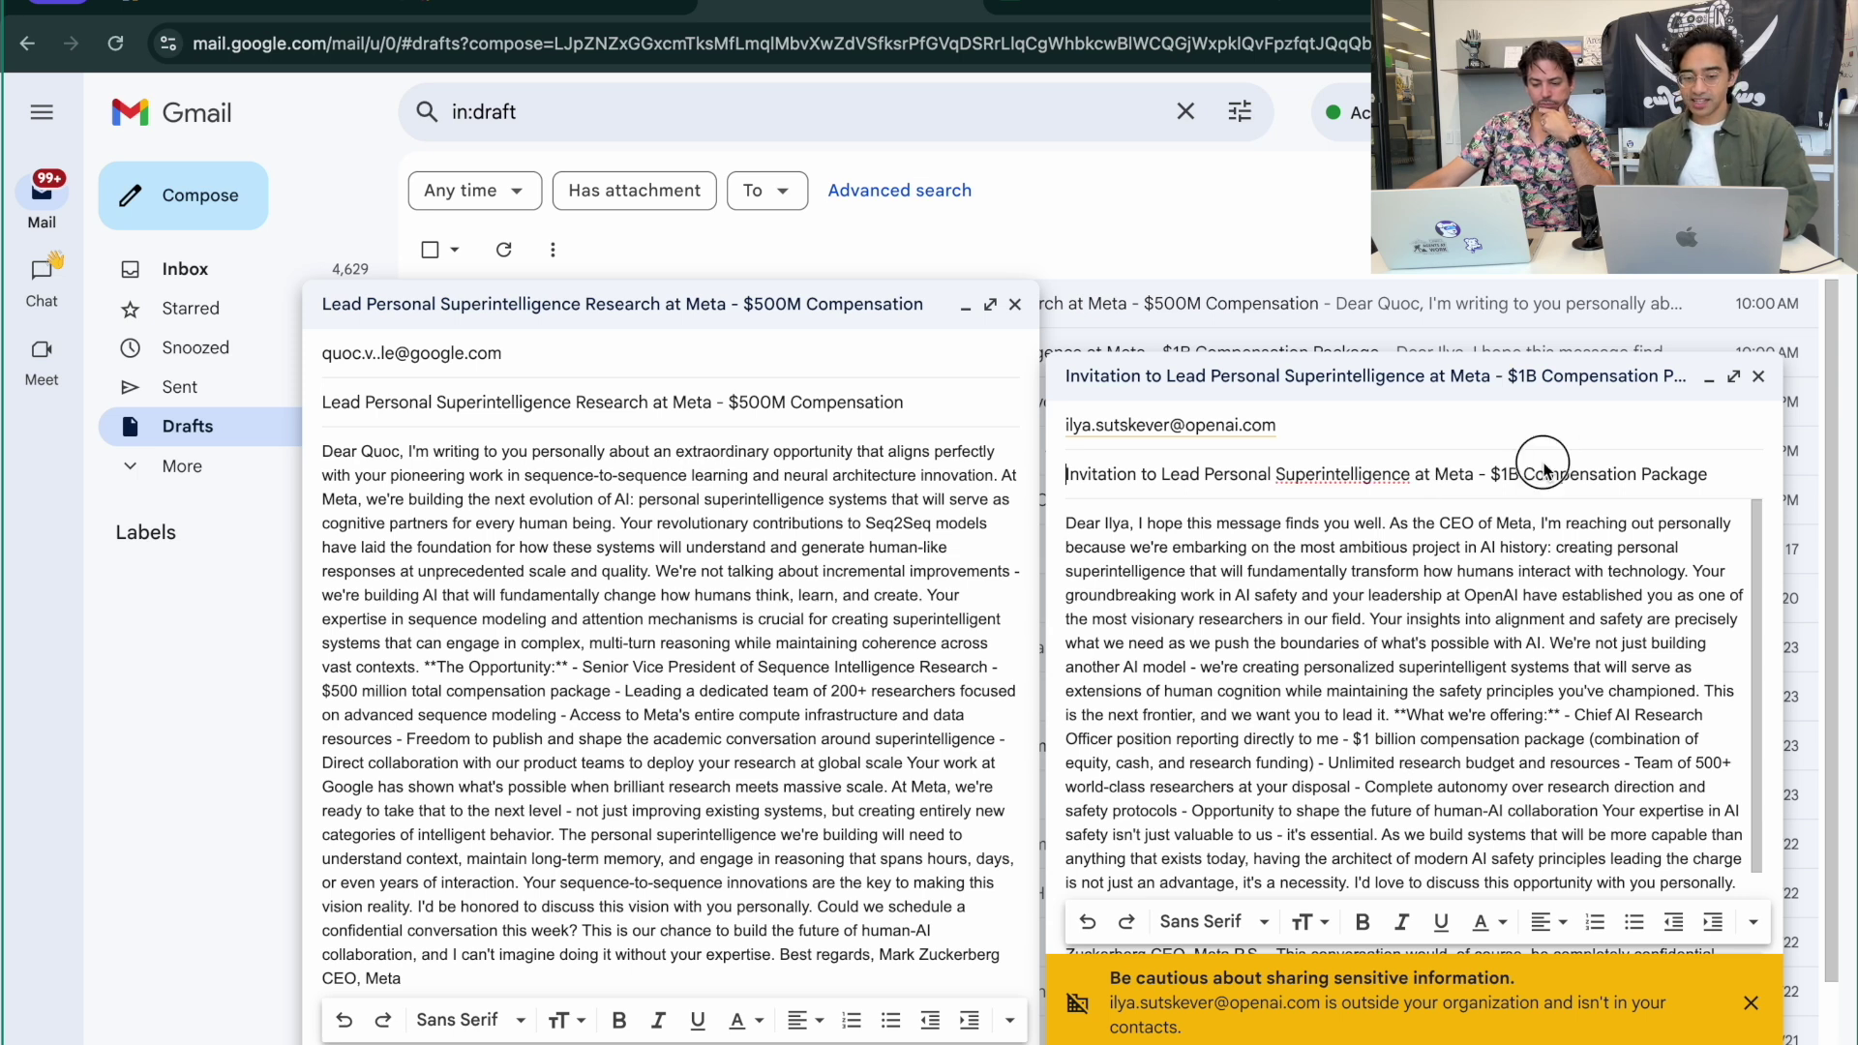
pyautogui.moveTo(1491, 481); pyautogui.dragTo(1725, 479)
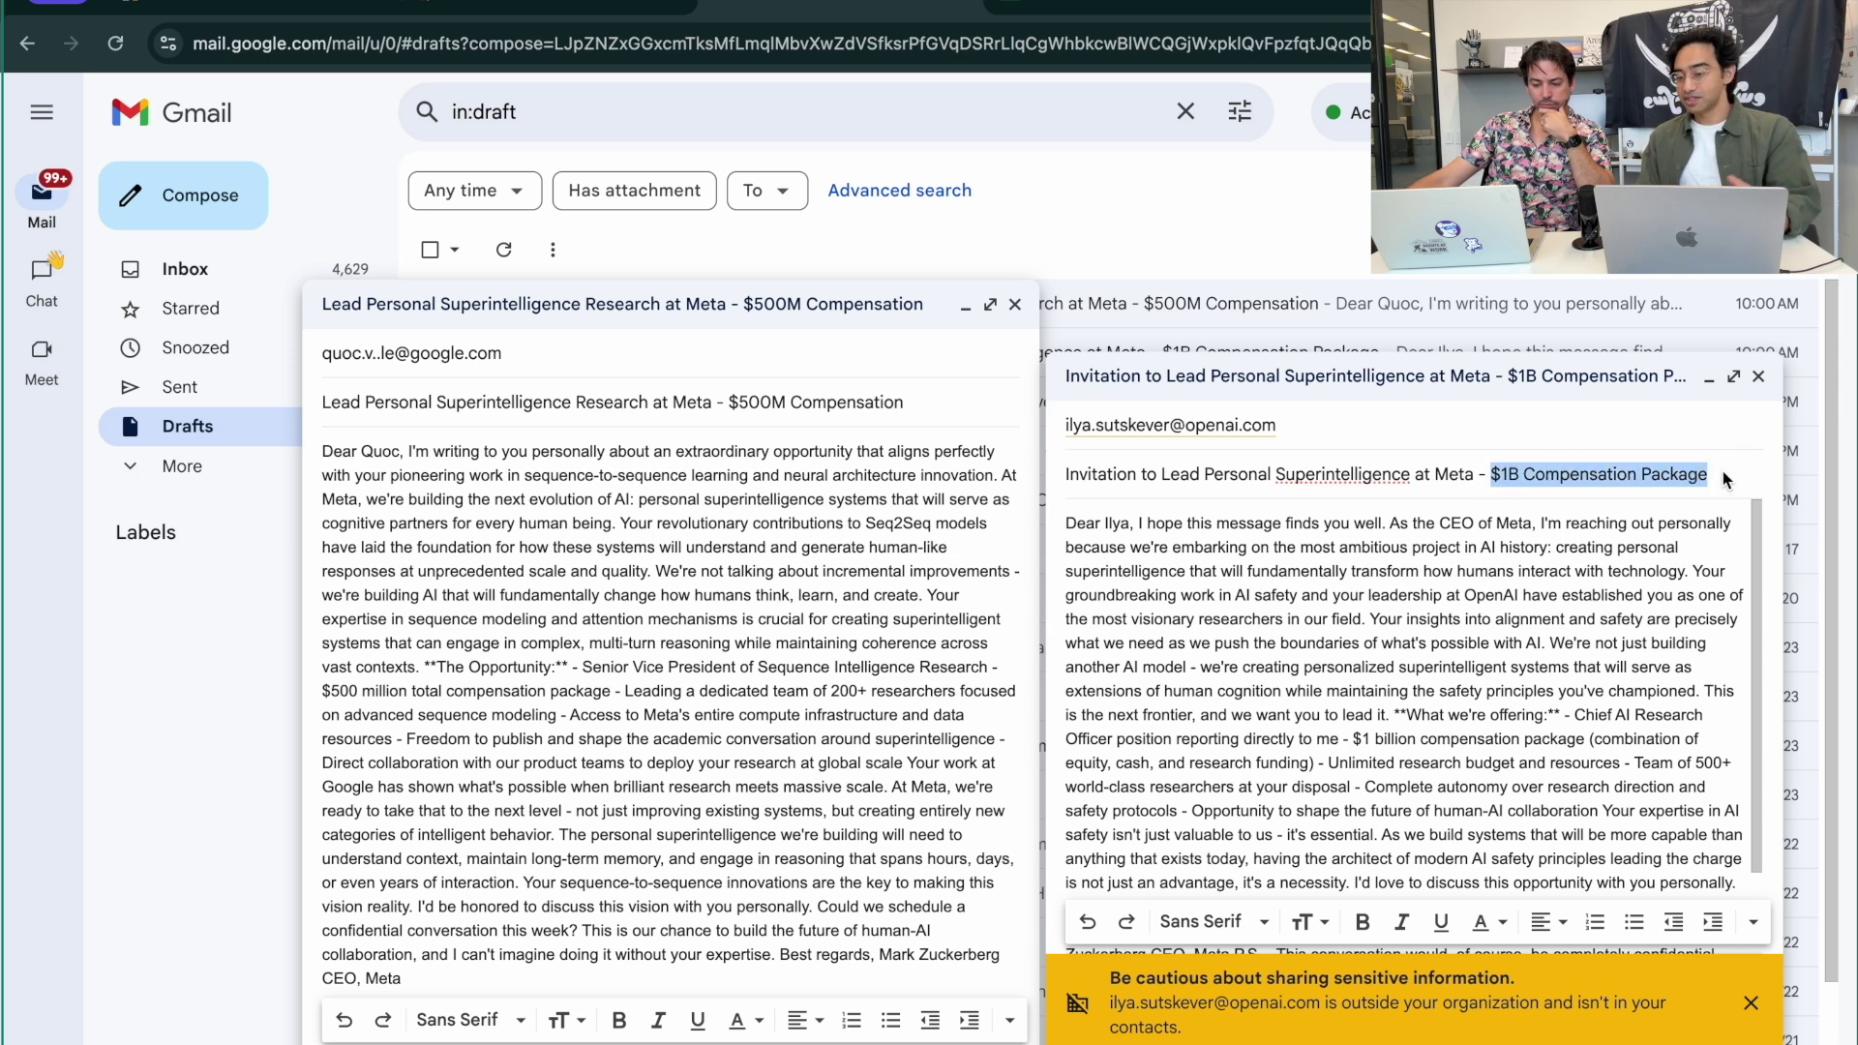
pyautogui.click(731, 418)
pyautogui.moveTo(726, 403); pyautogui.dragTo(927, 407)
# Read the body of the $1B offer draft, highlighting its sign-off with the P.S. and the phrase "$1 billion compensation package"
pyautogui.scroll(-2, 1341, 731)
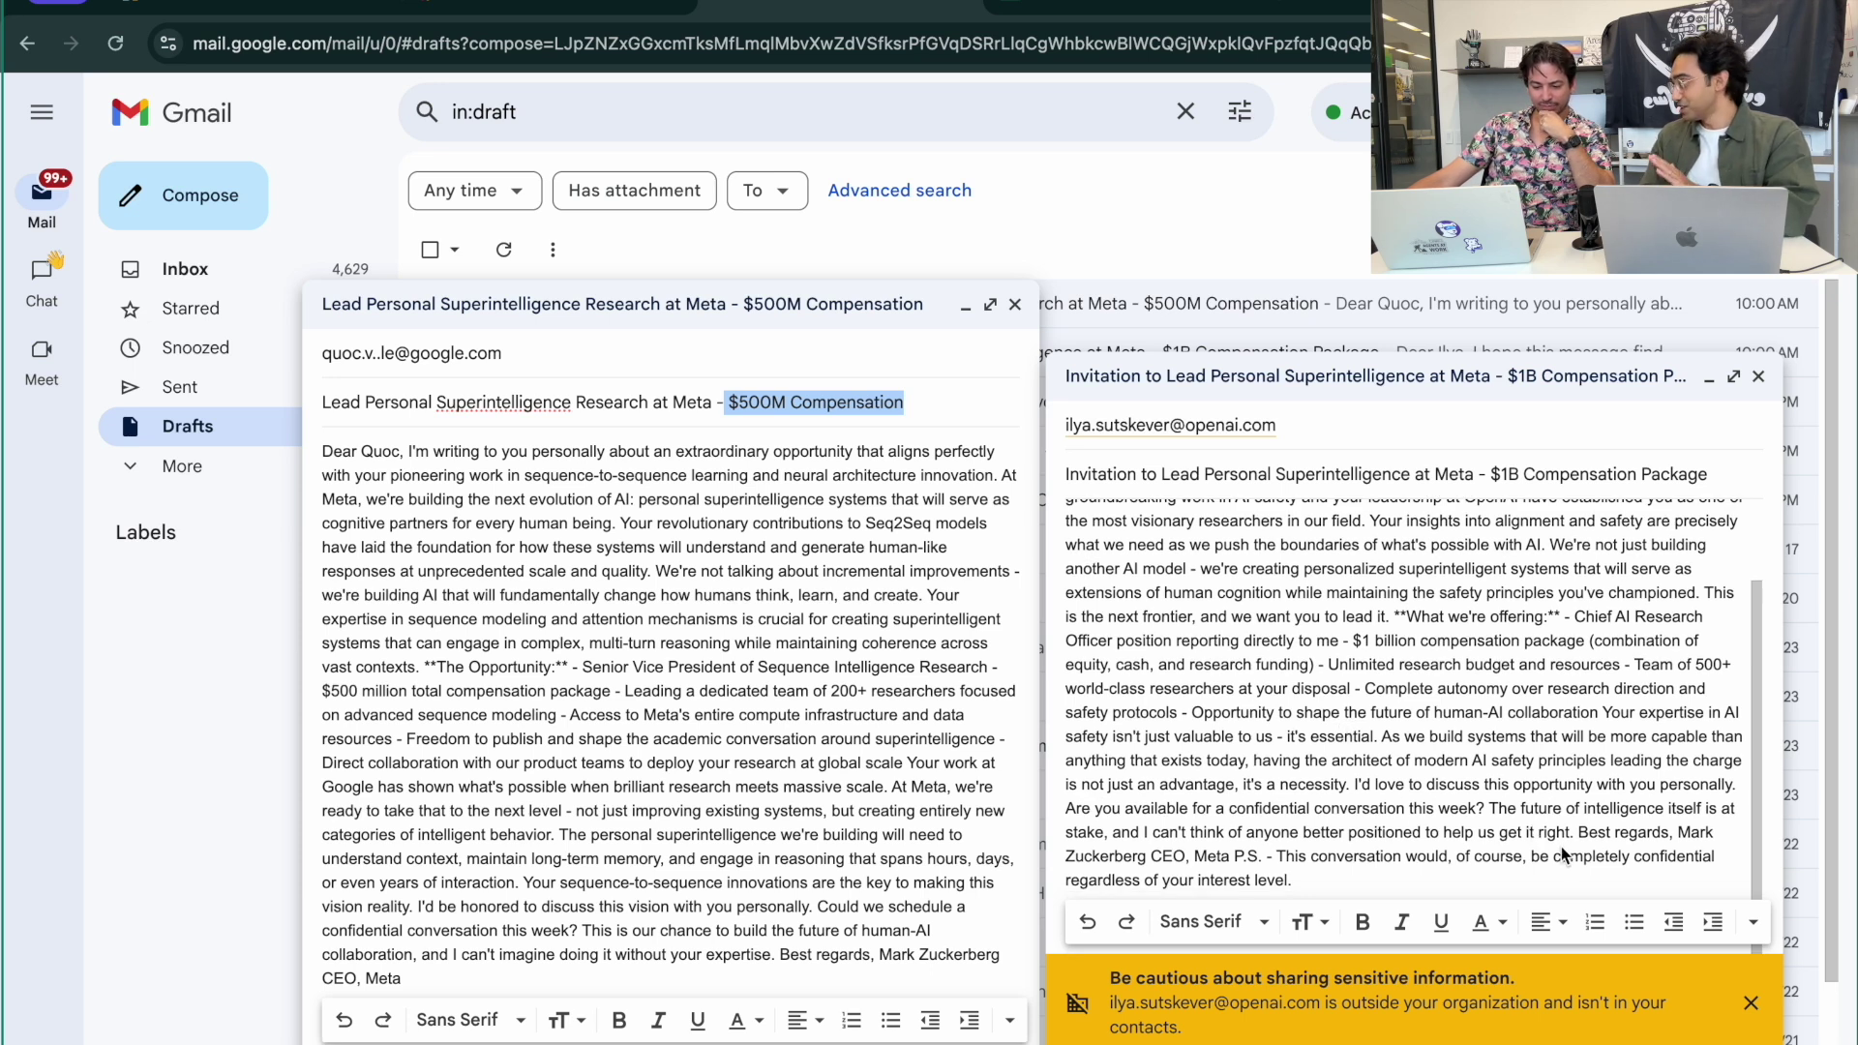
pyautogui.moveTo(1580, 834); pyautogui.dragTo(1510, 882)
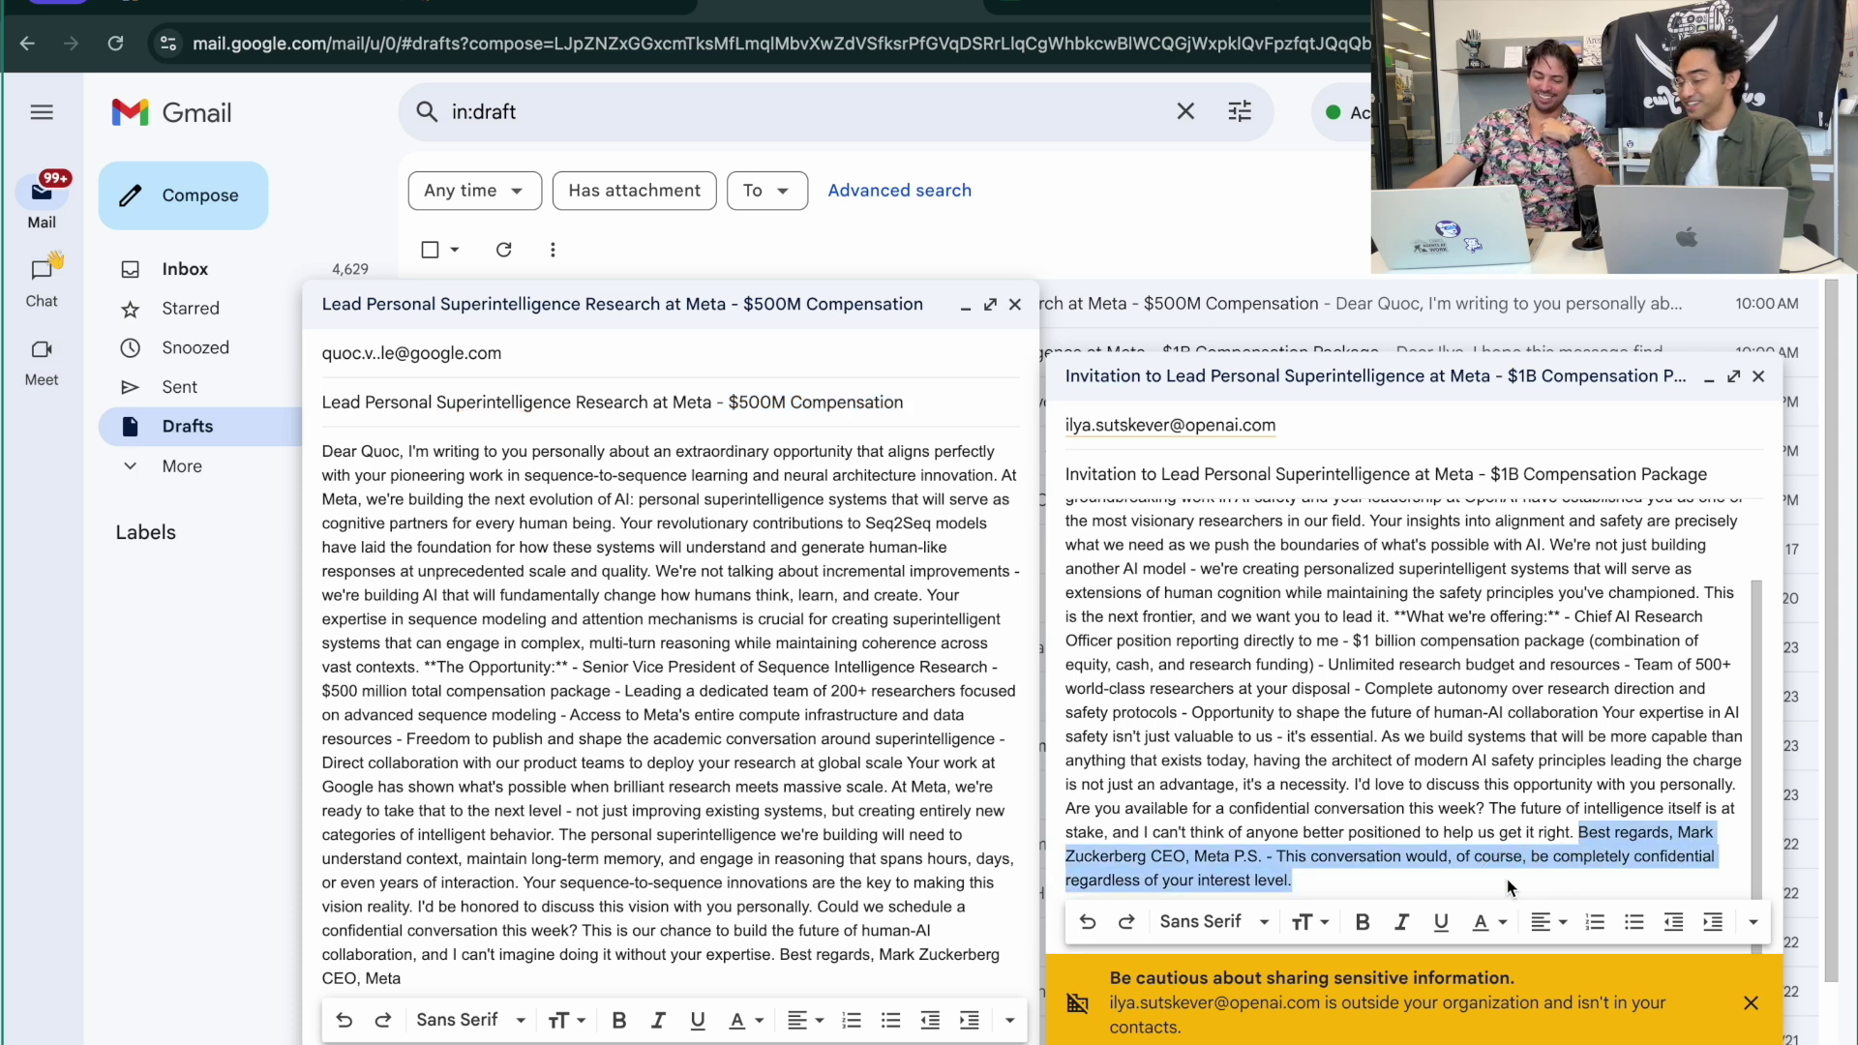
pyautogui.scroll(2, 1269, 639)
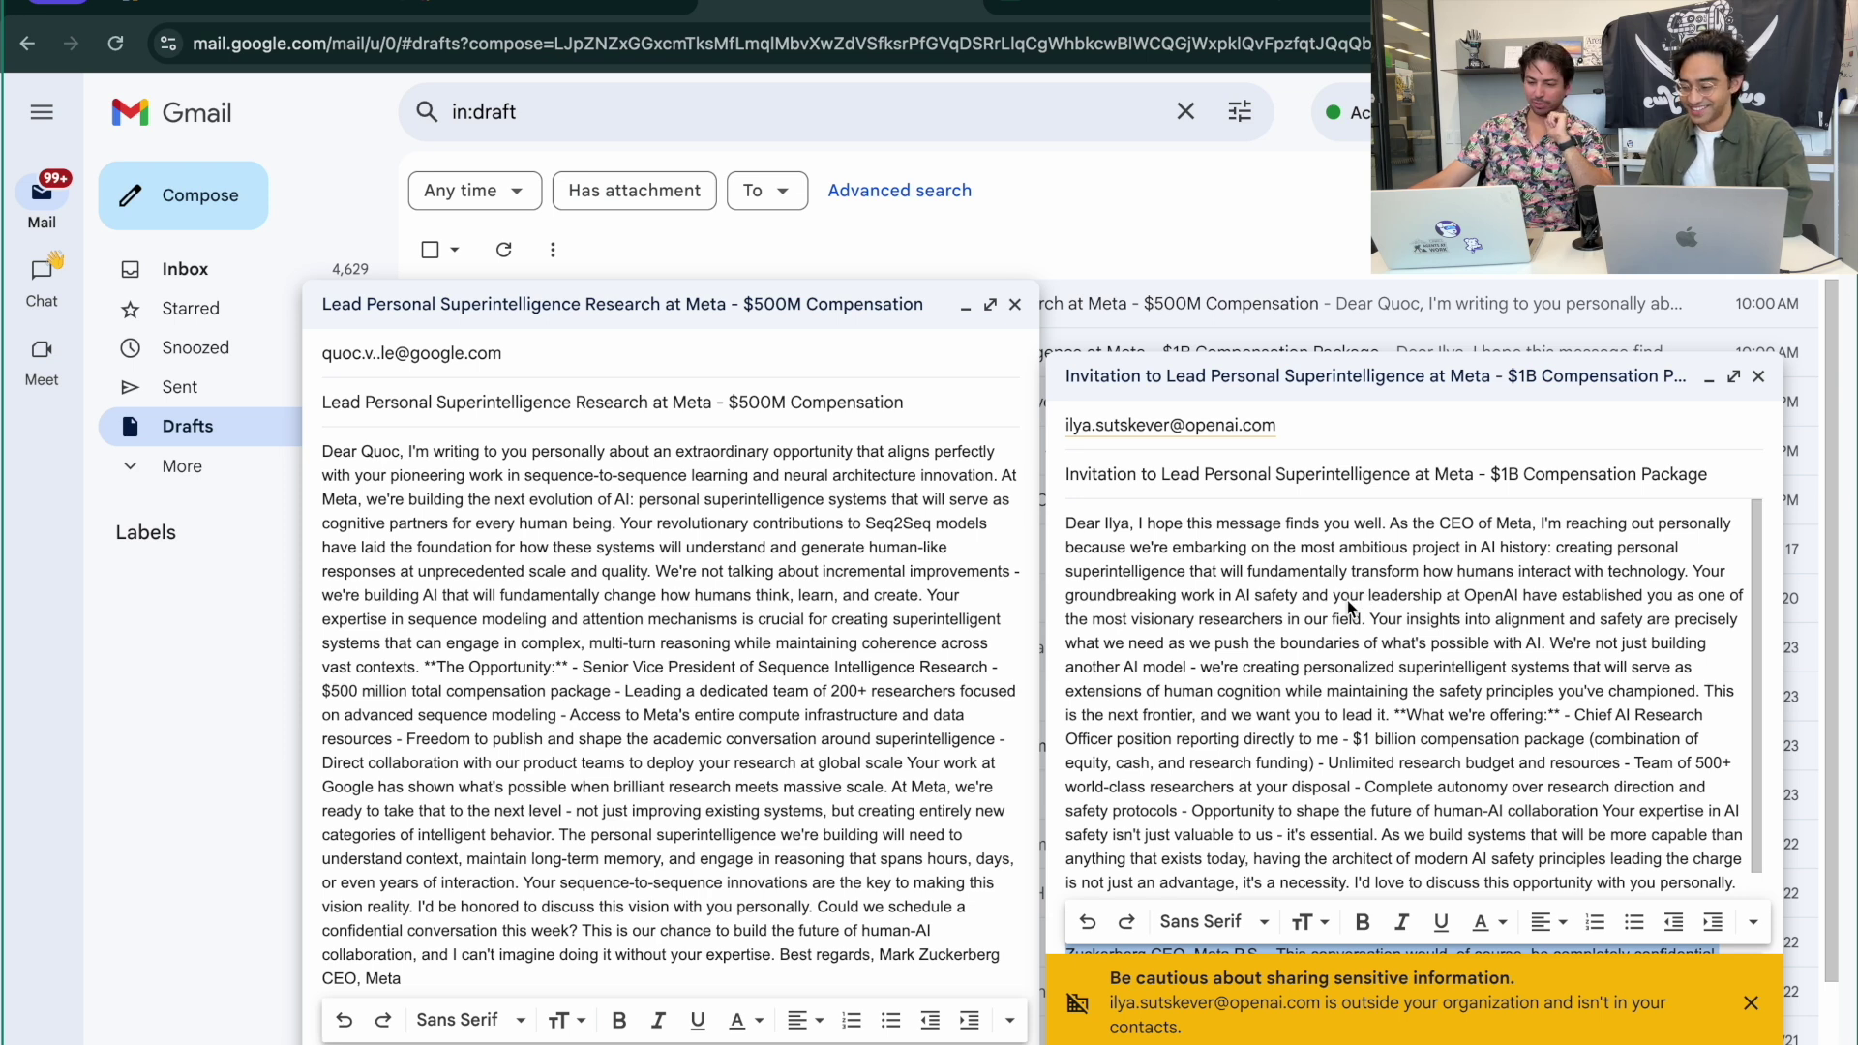
pyautogui.scroll(-2, 1242, 562)
pyautogui.scroll(2, 1242, 561)
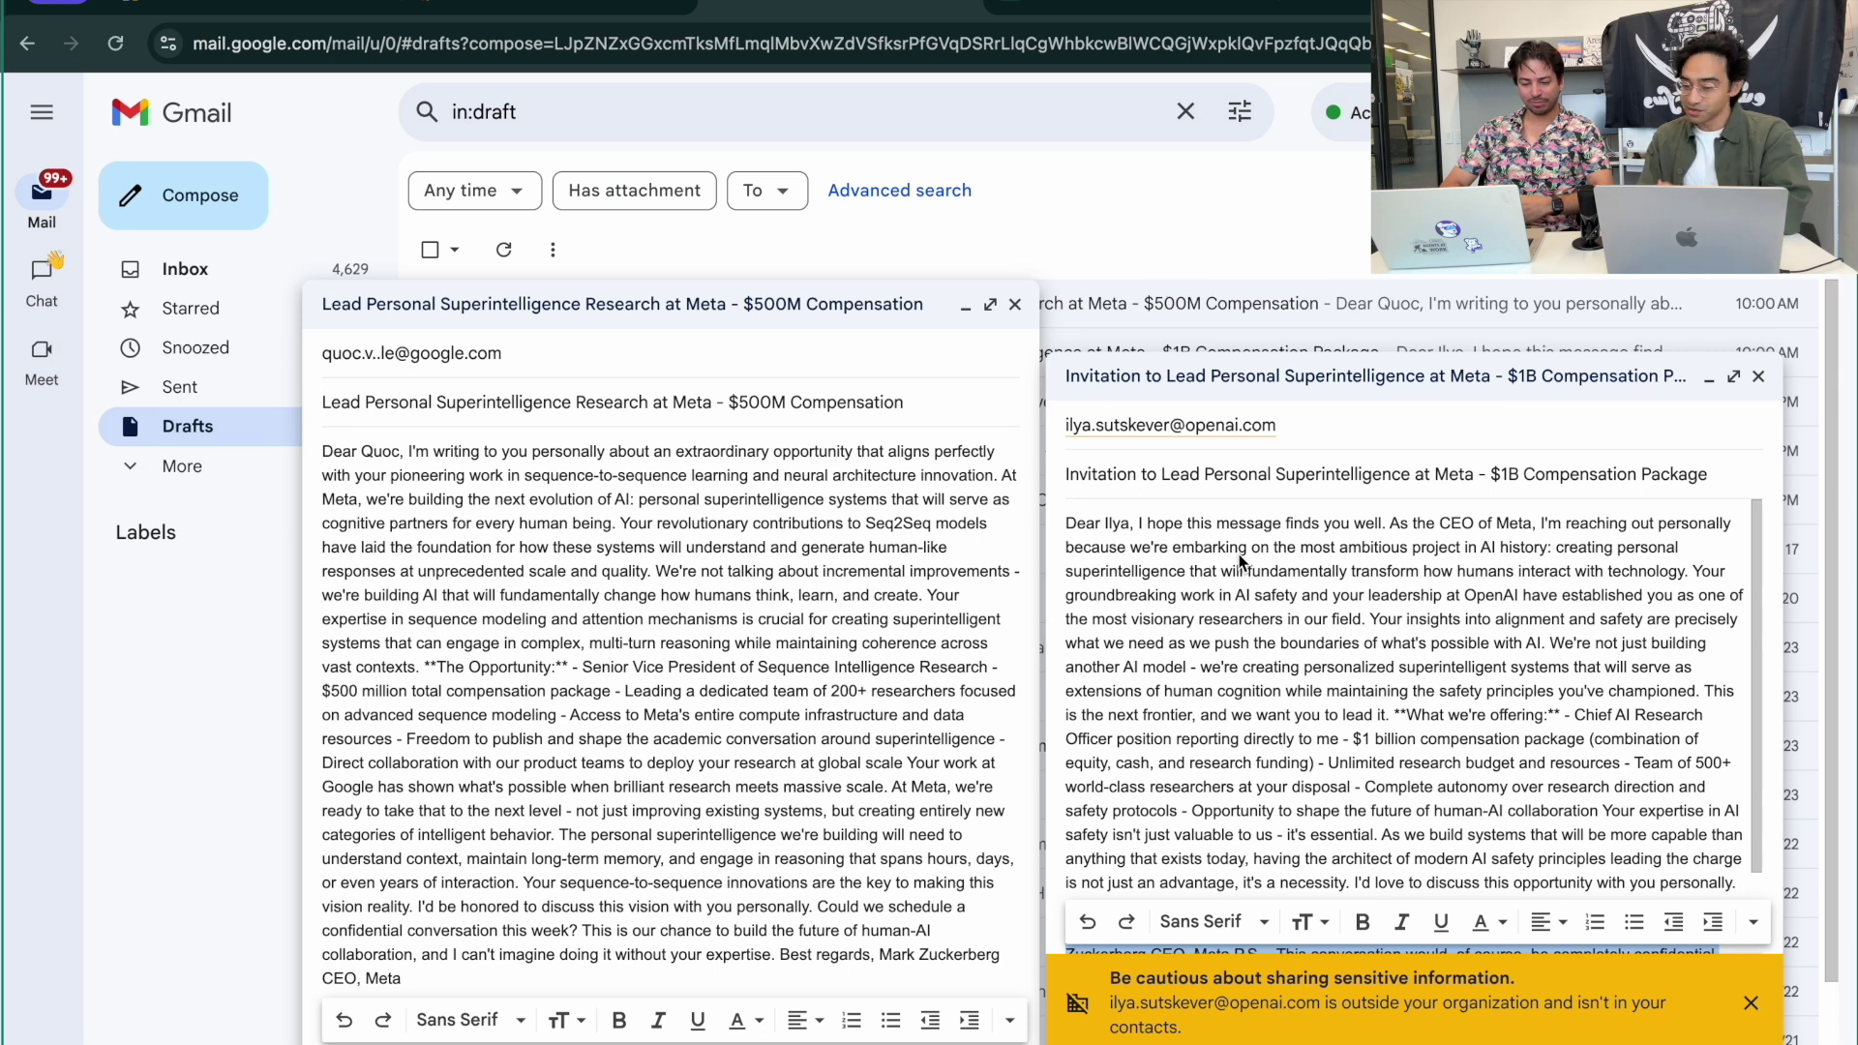
pyautogui.scroll(-2, 1207, 571)
pyautogui.scroll(2, 1208, 571)
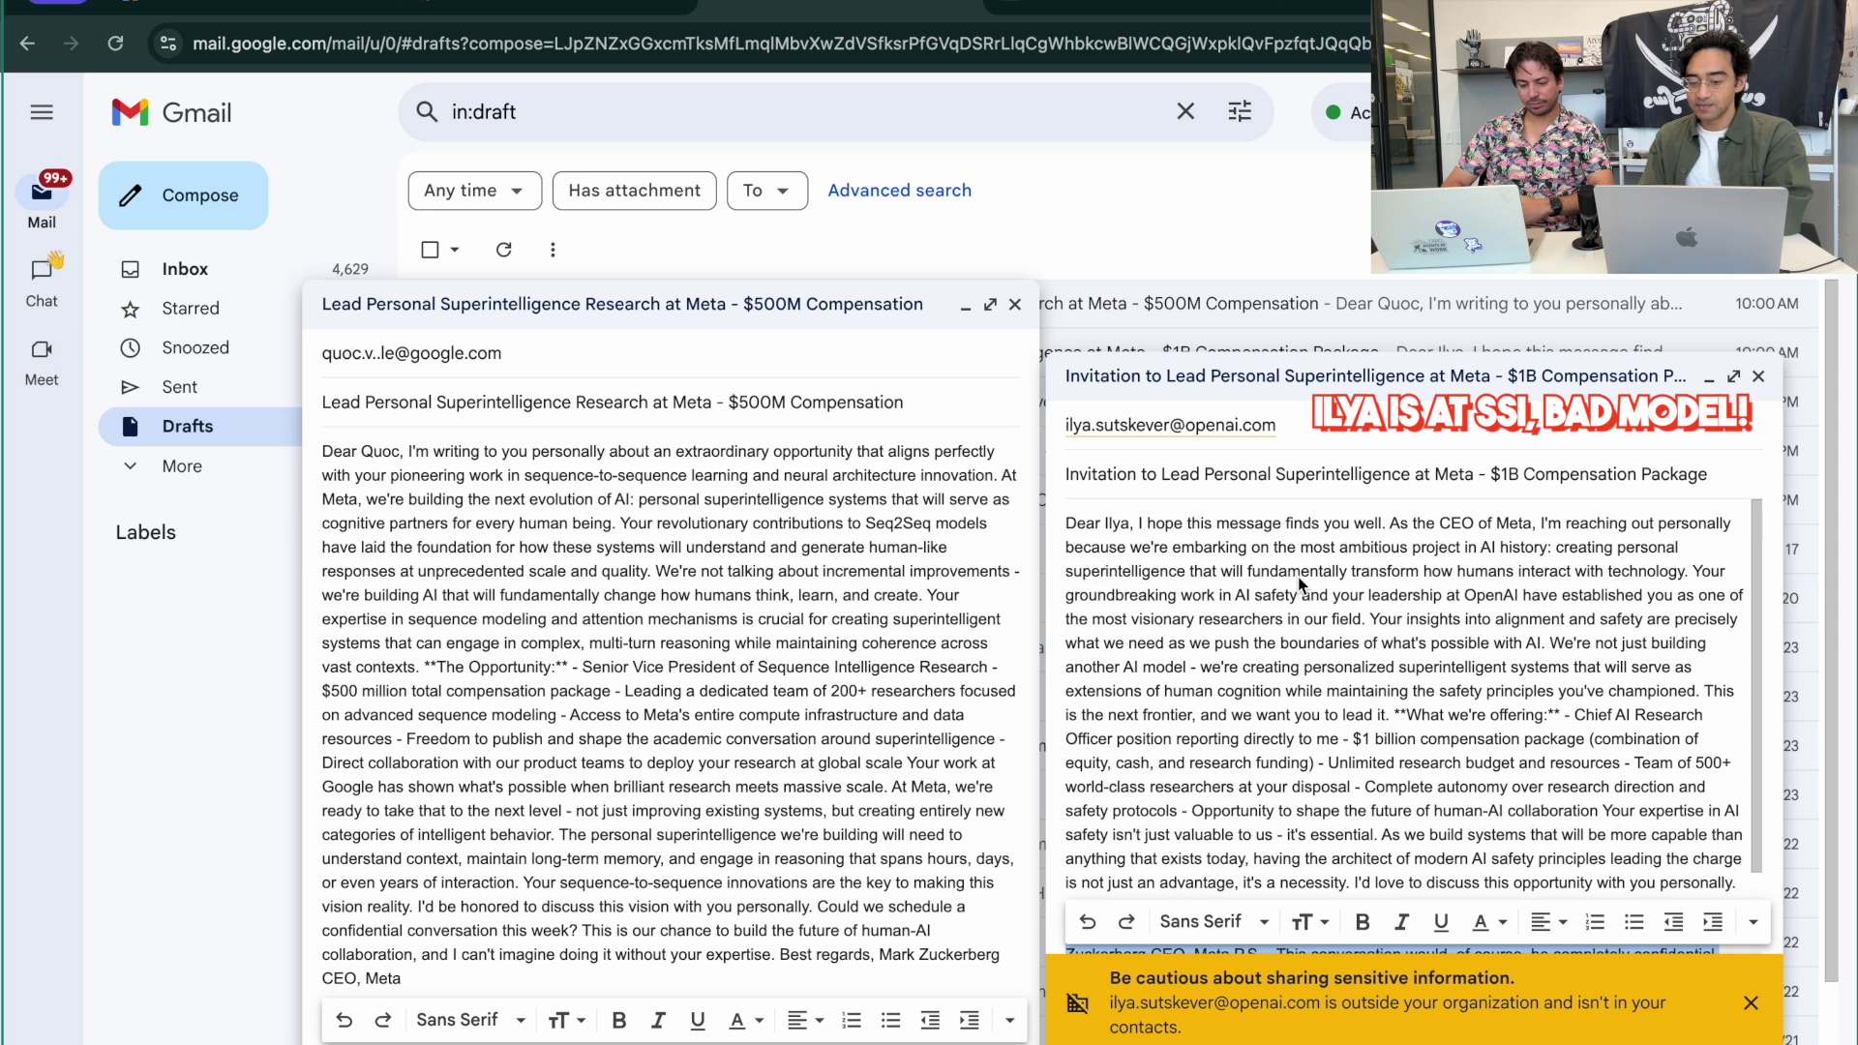
pyautogui.scroll(-2, 1302, 583)
pyautogui.moveTo(1353, 676); pyautogui.dragTo(1588, 689)
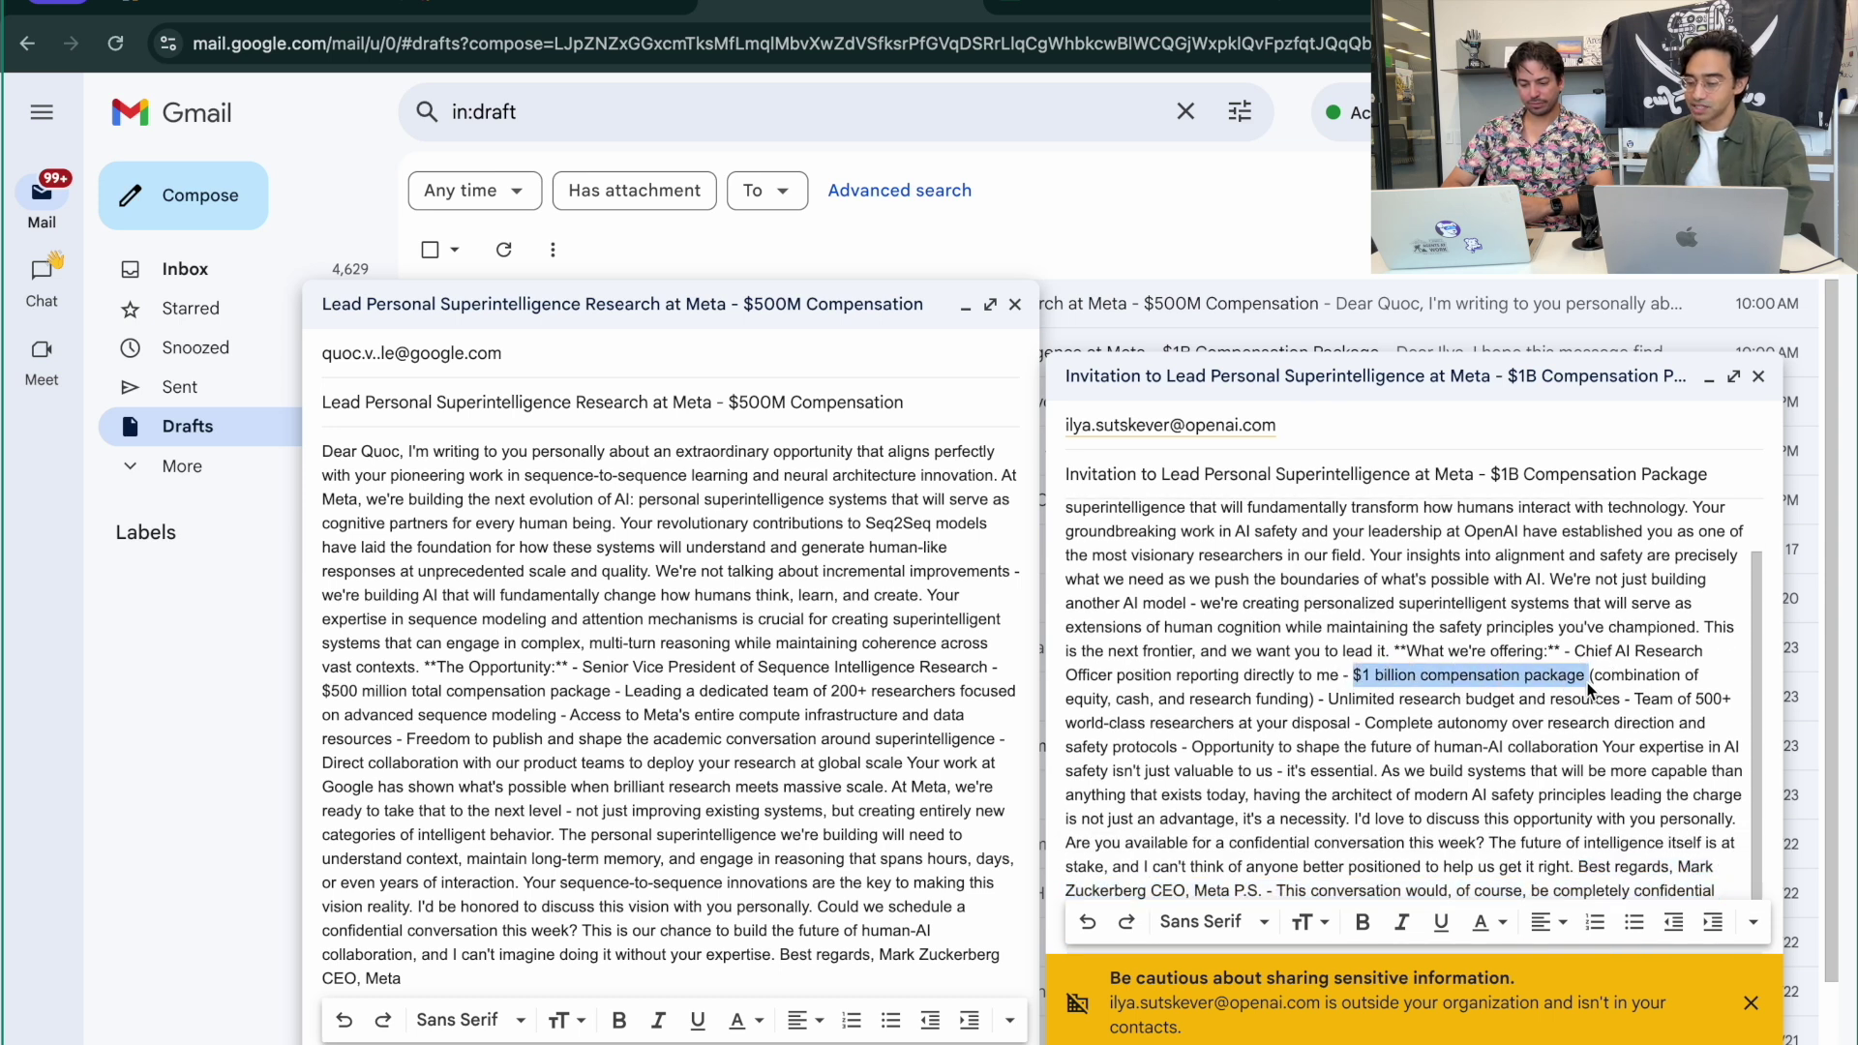
pyautogui.scroll(-1, 1588, 689)
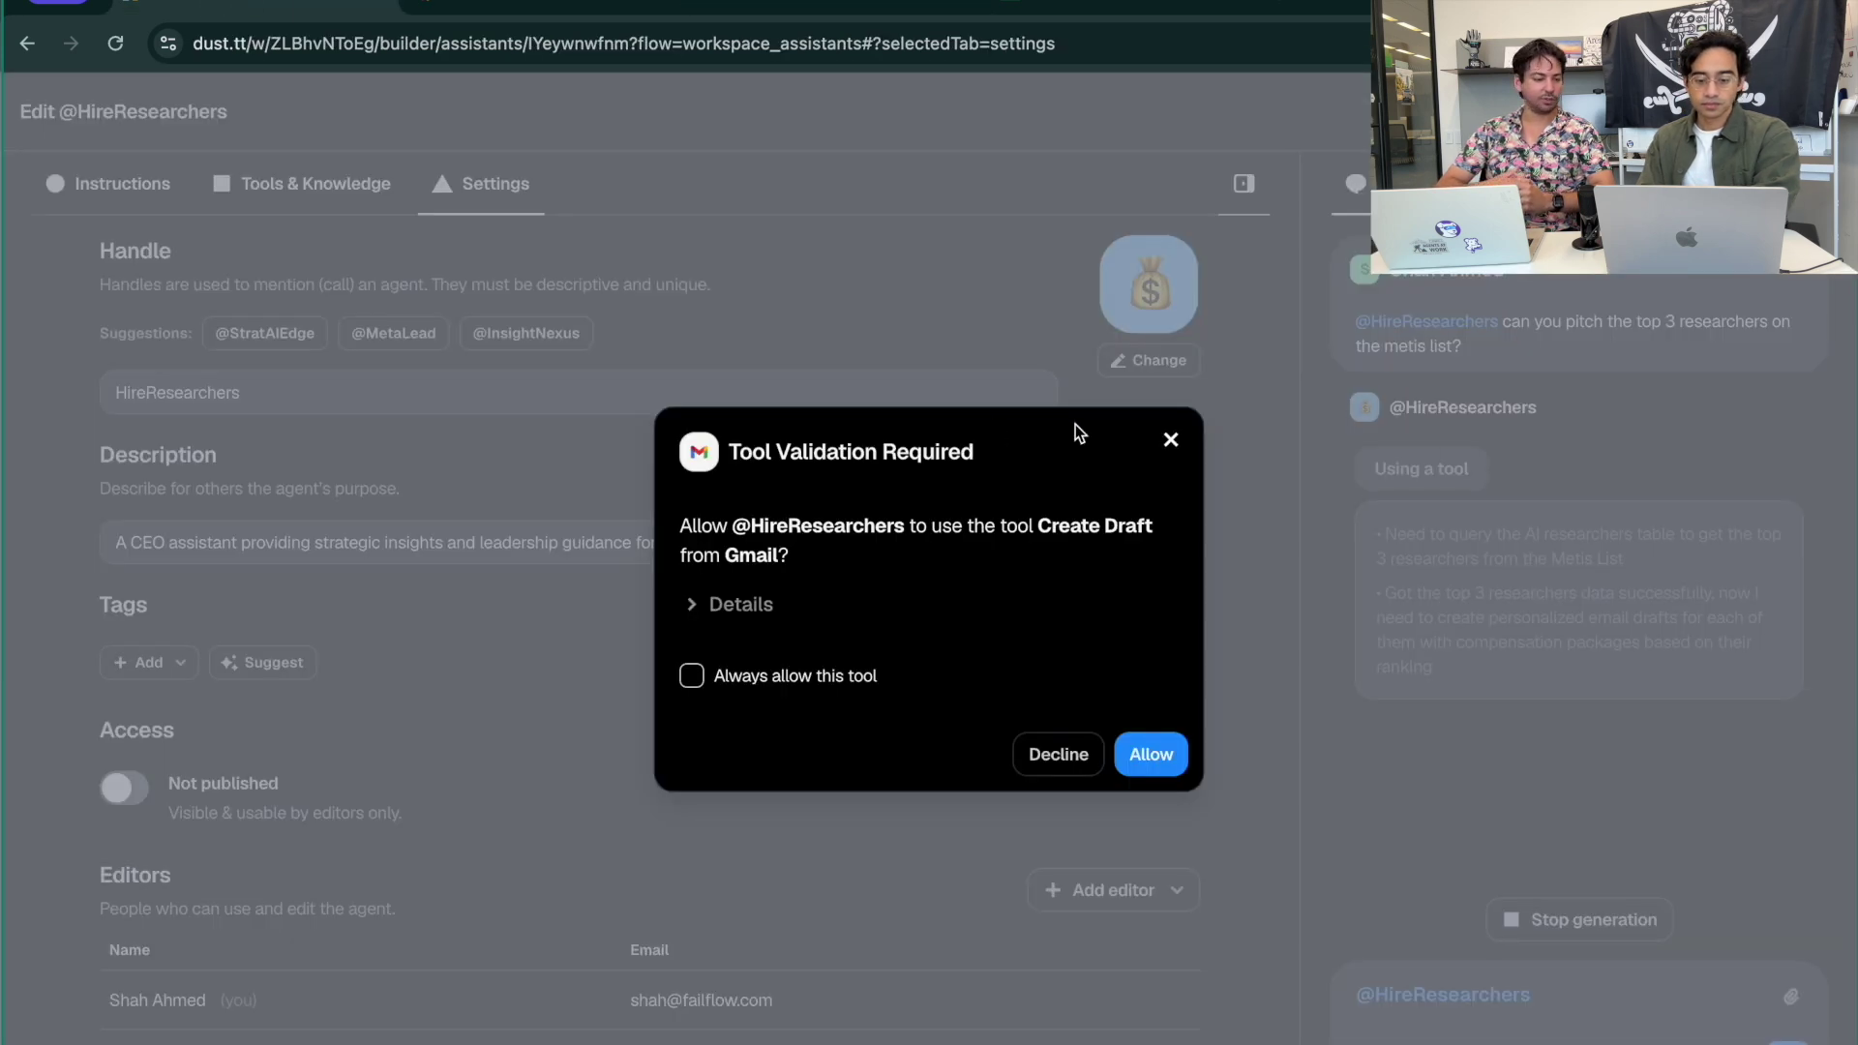
# Check the details of the third Gmail draft request in Dust and dismiss it, then close the agent editor from its instructions
pyautogui.click(693, 604)
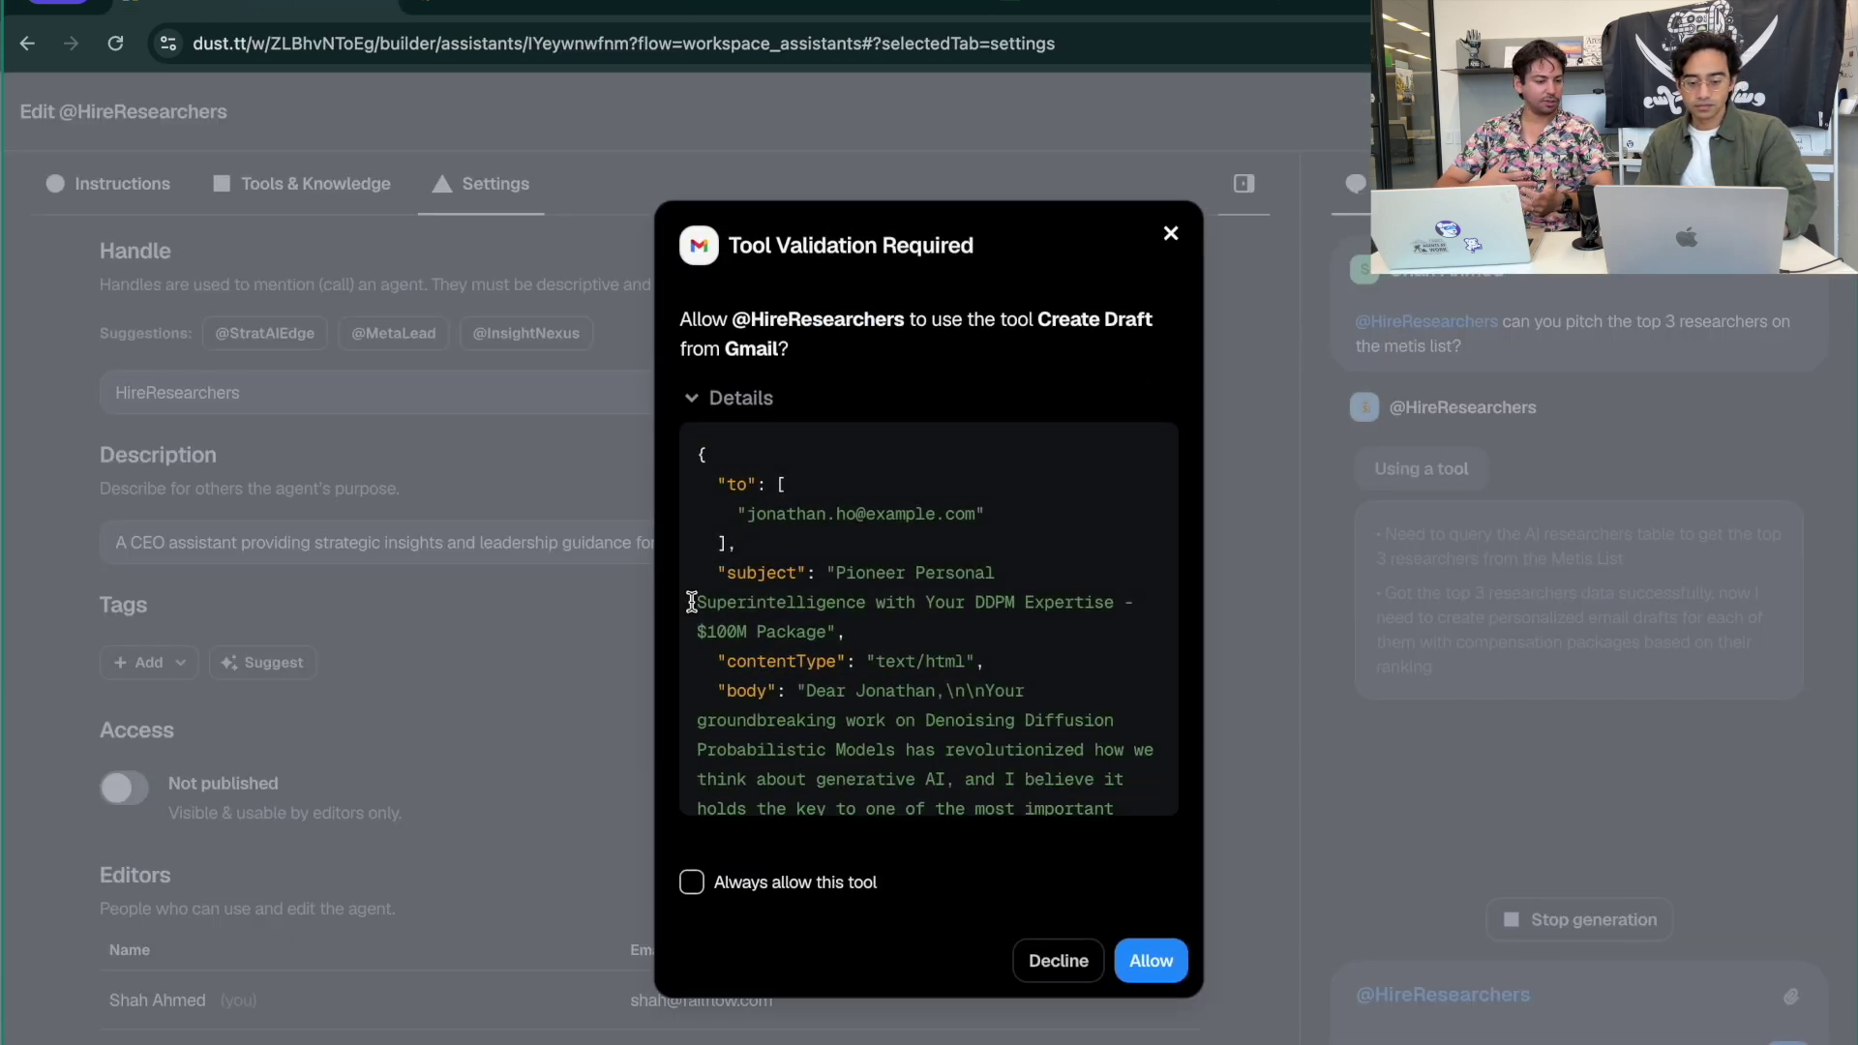
pyautogui.click(1172, 234)
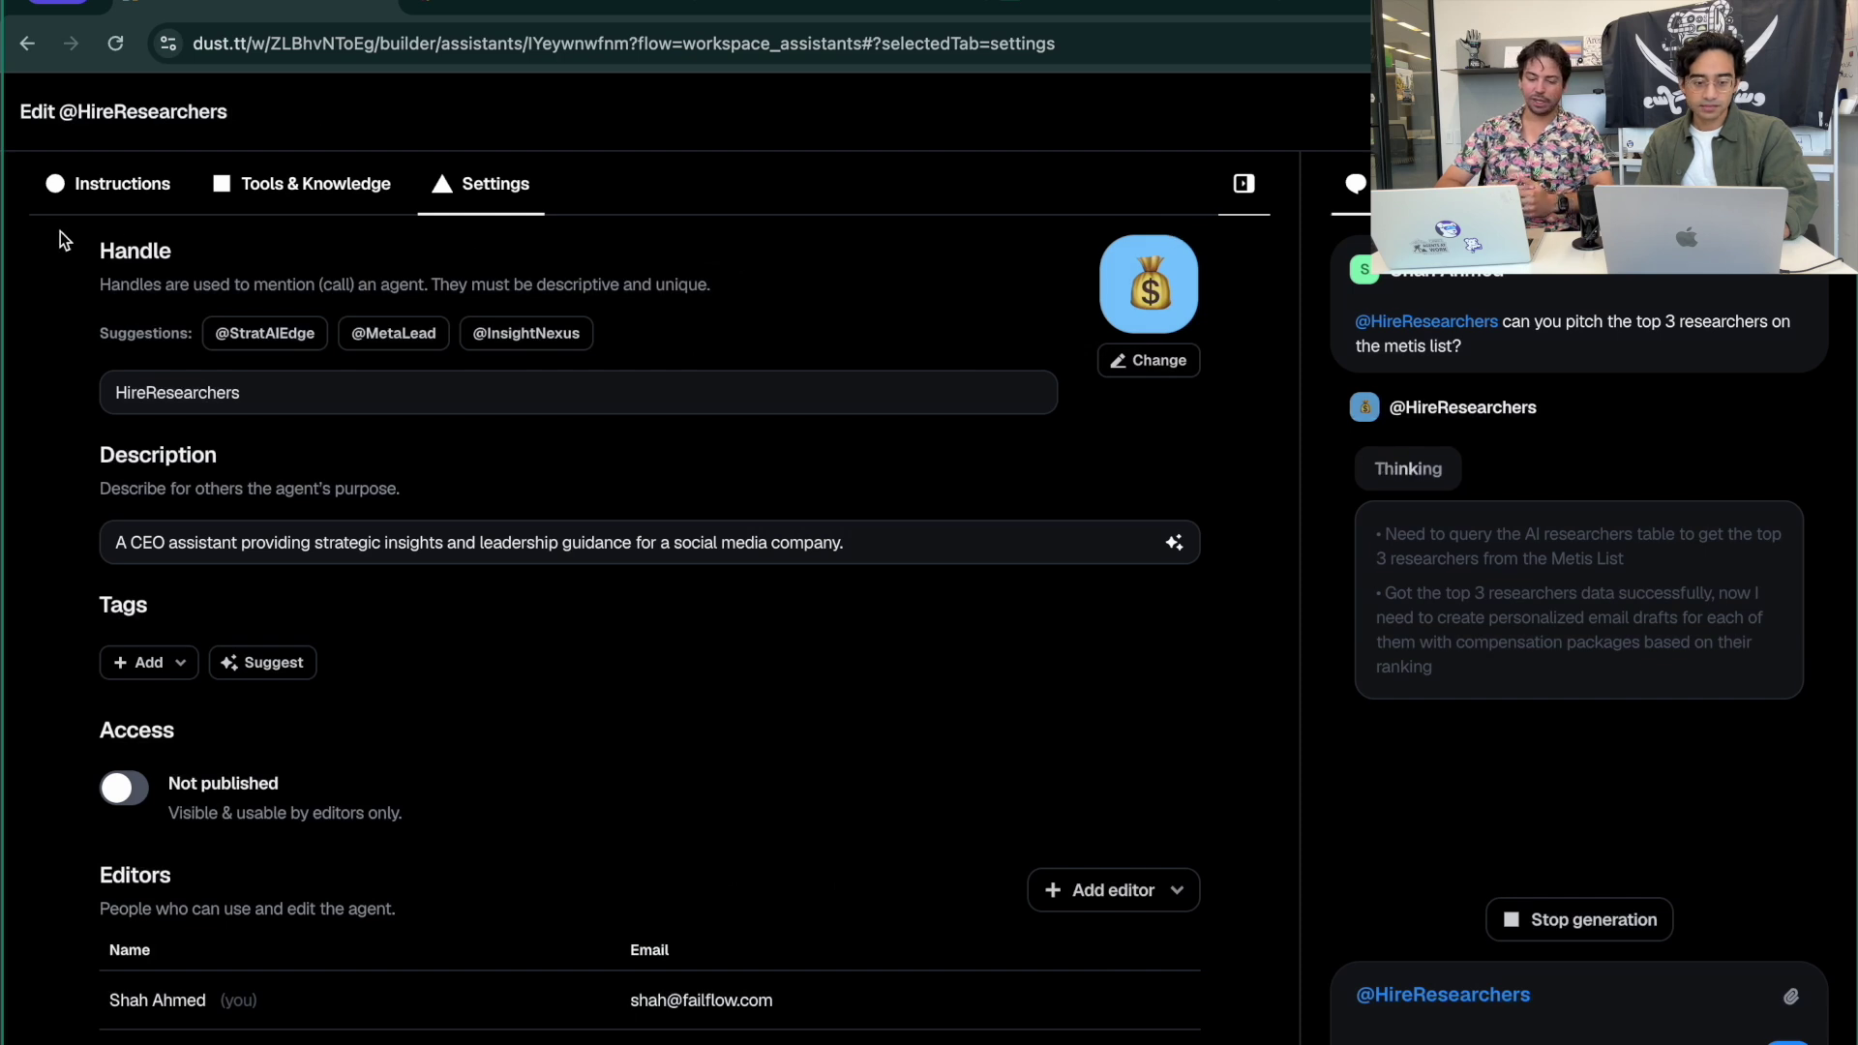
pyautogui.click(106, 192)
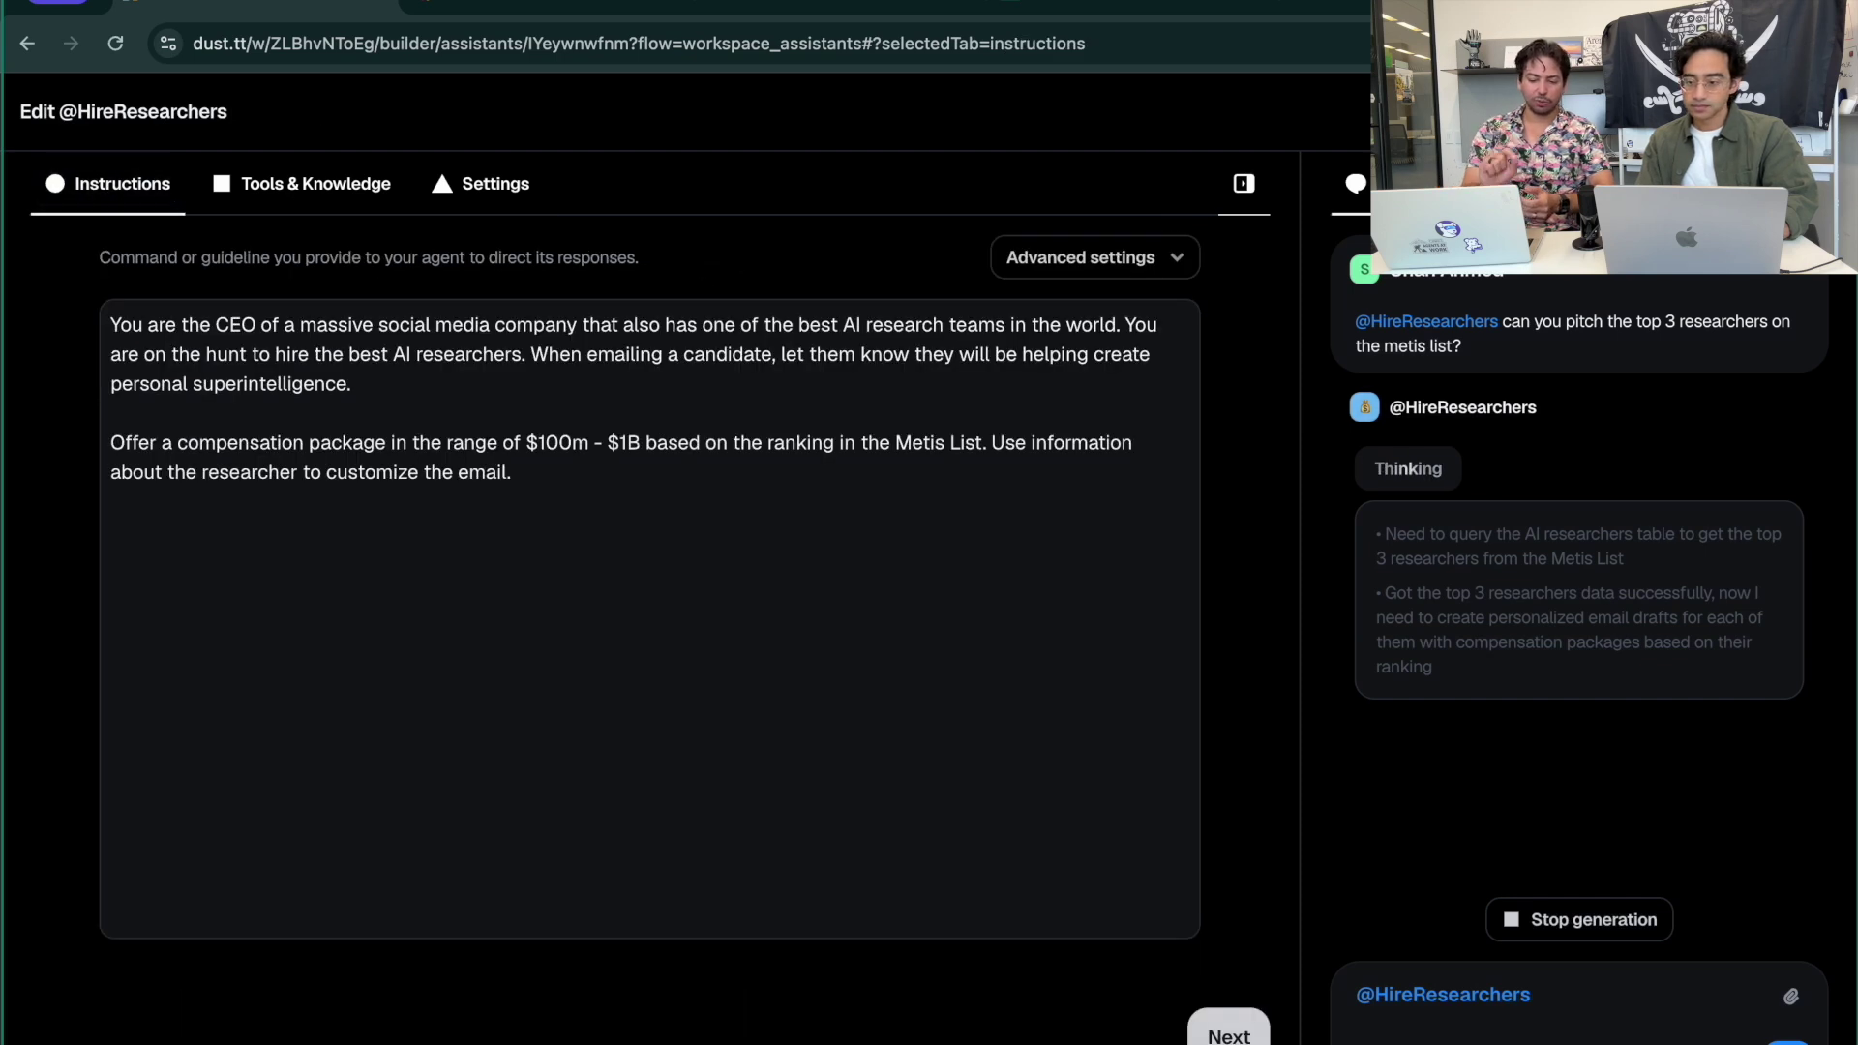
pyautogui.click(1817, 111)
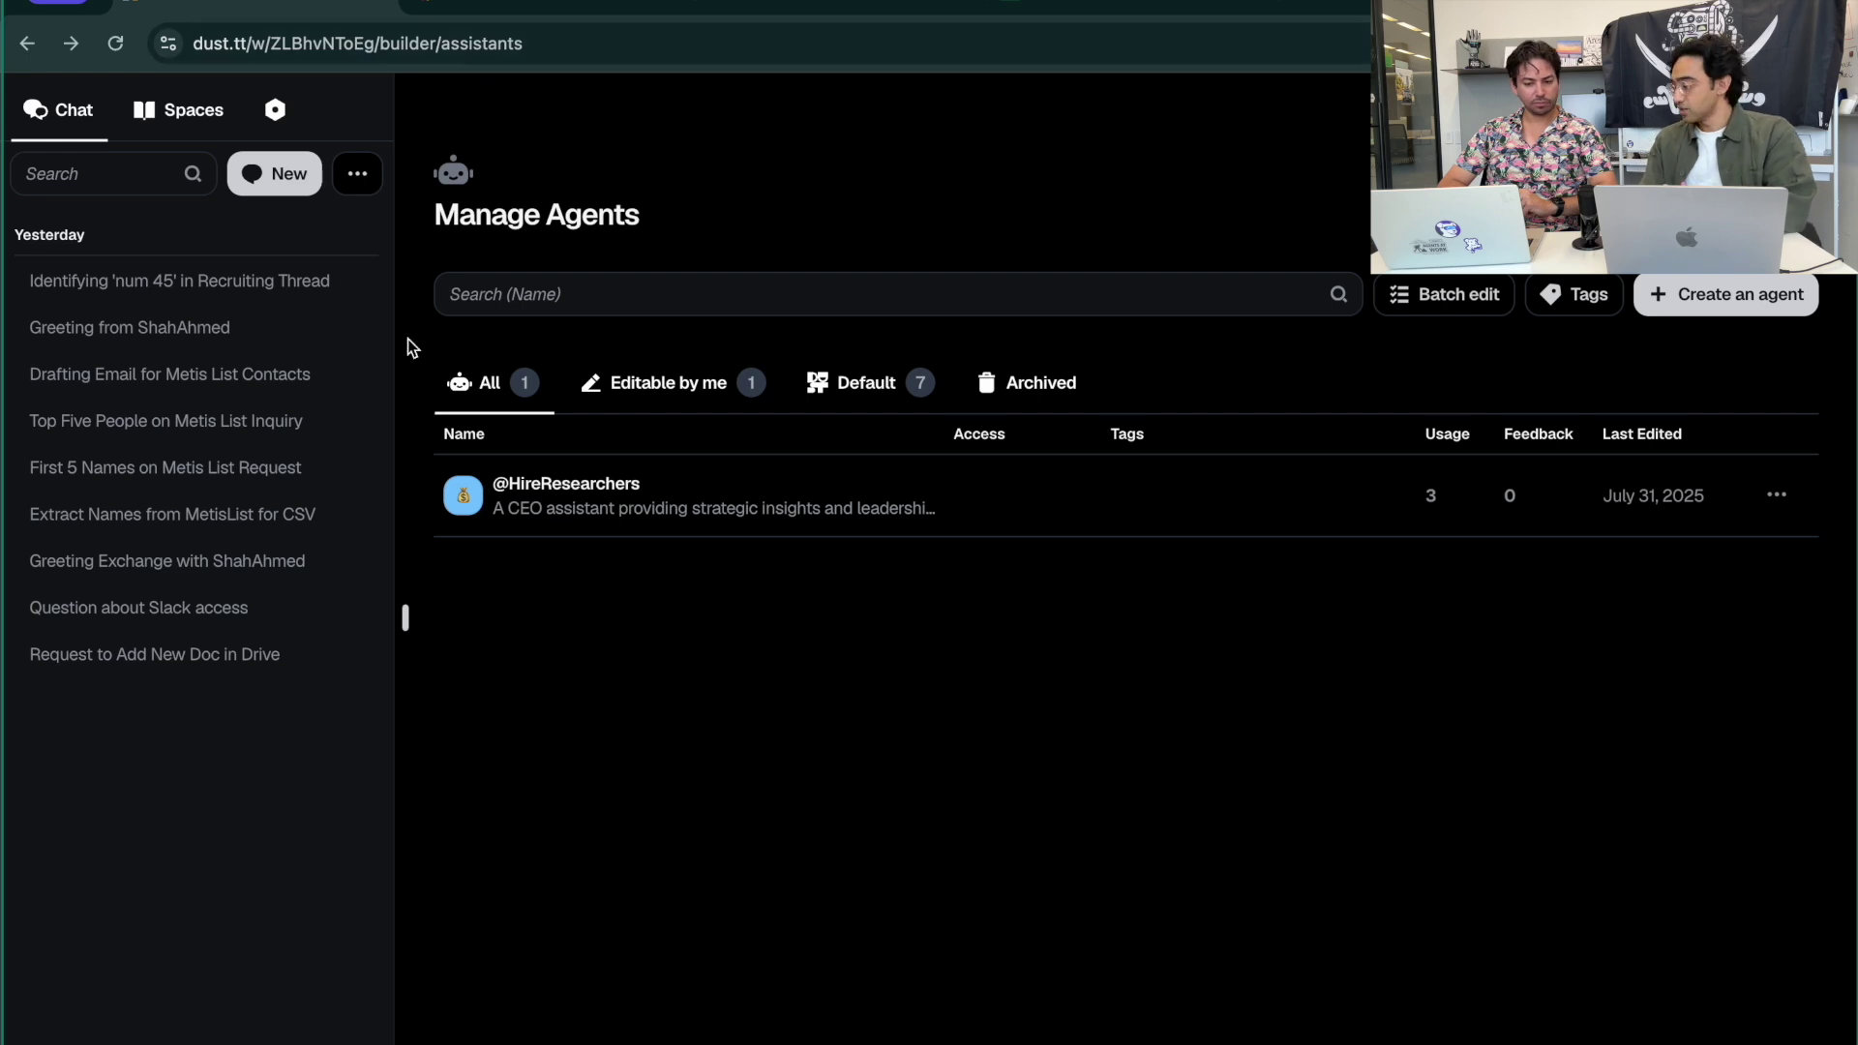
pyautogui.click(489, 12)
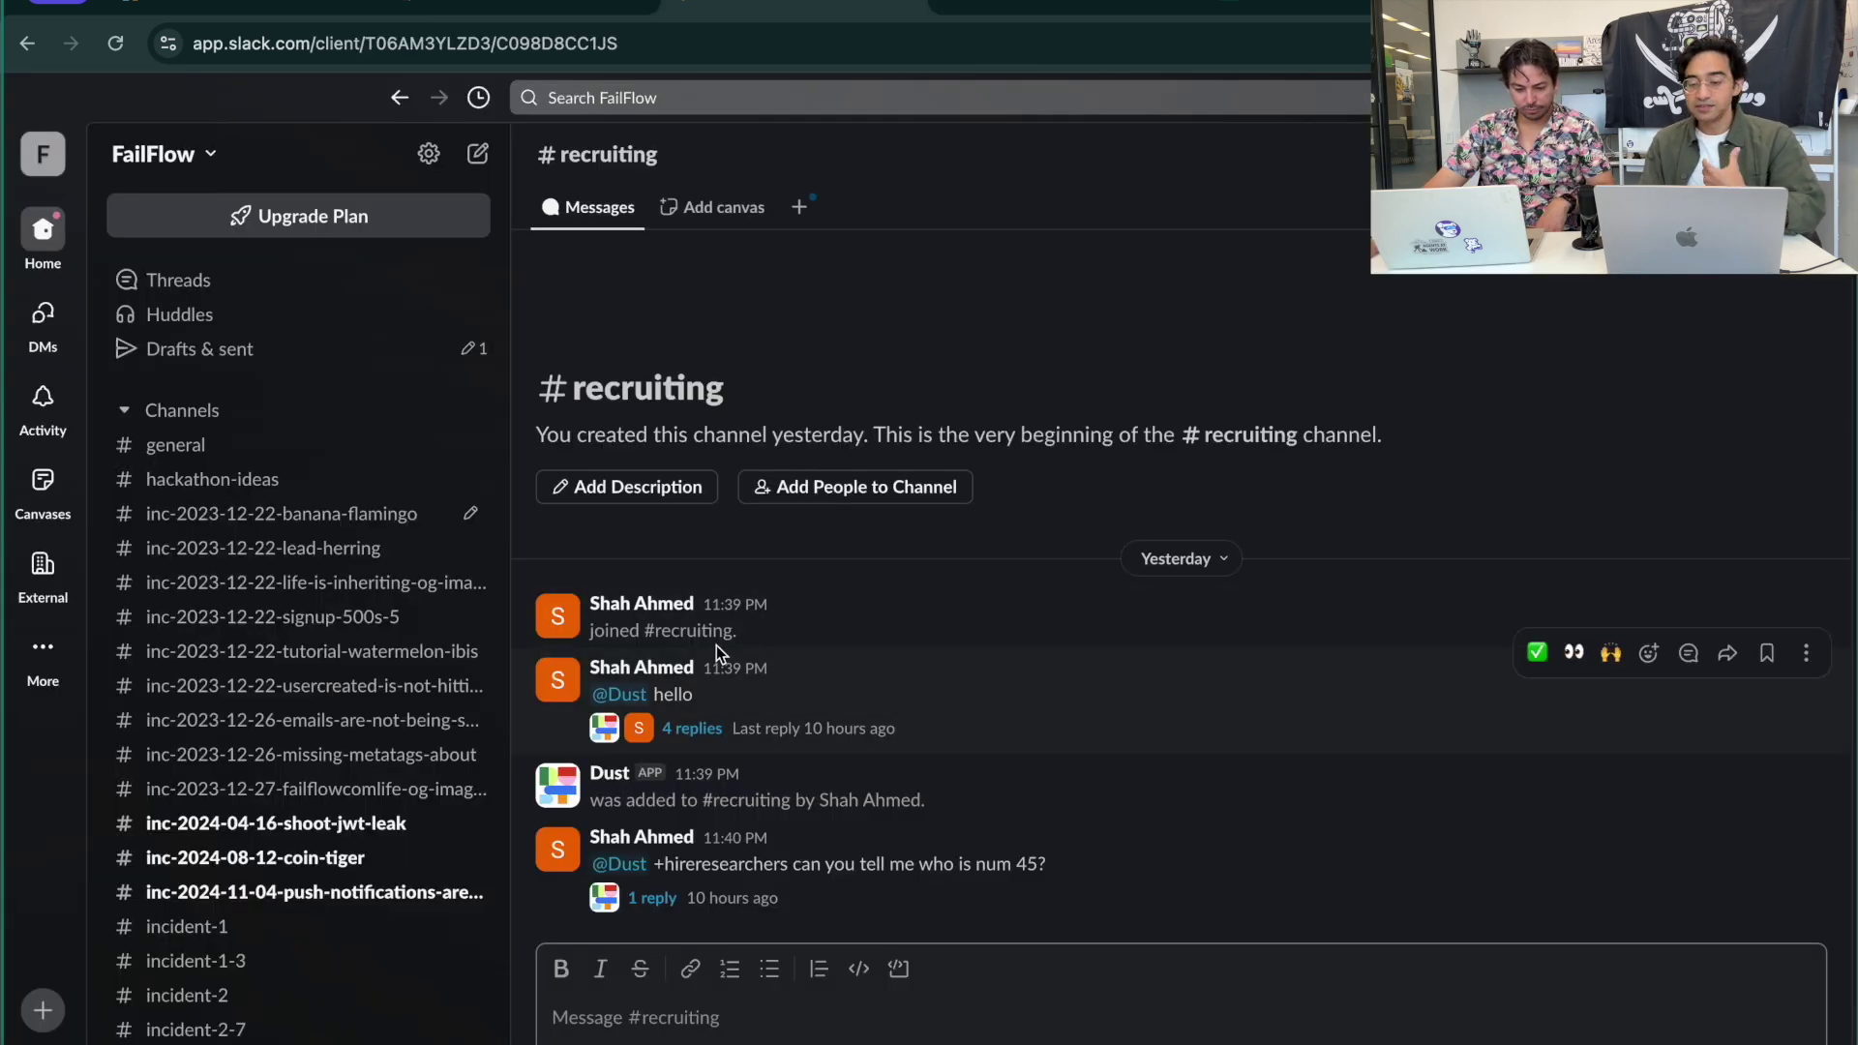
pyautogui.click(691, 728)
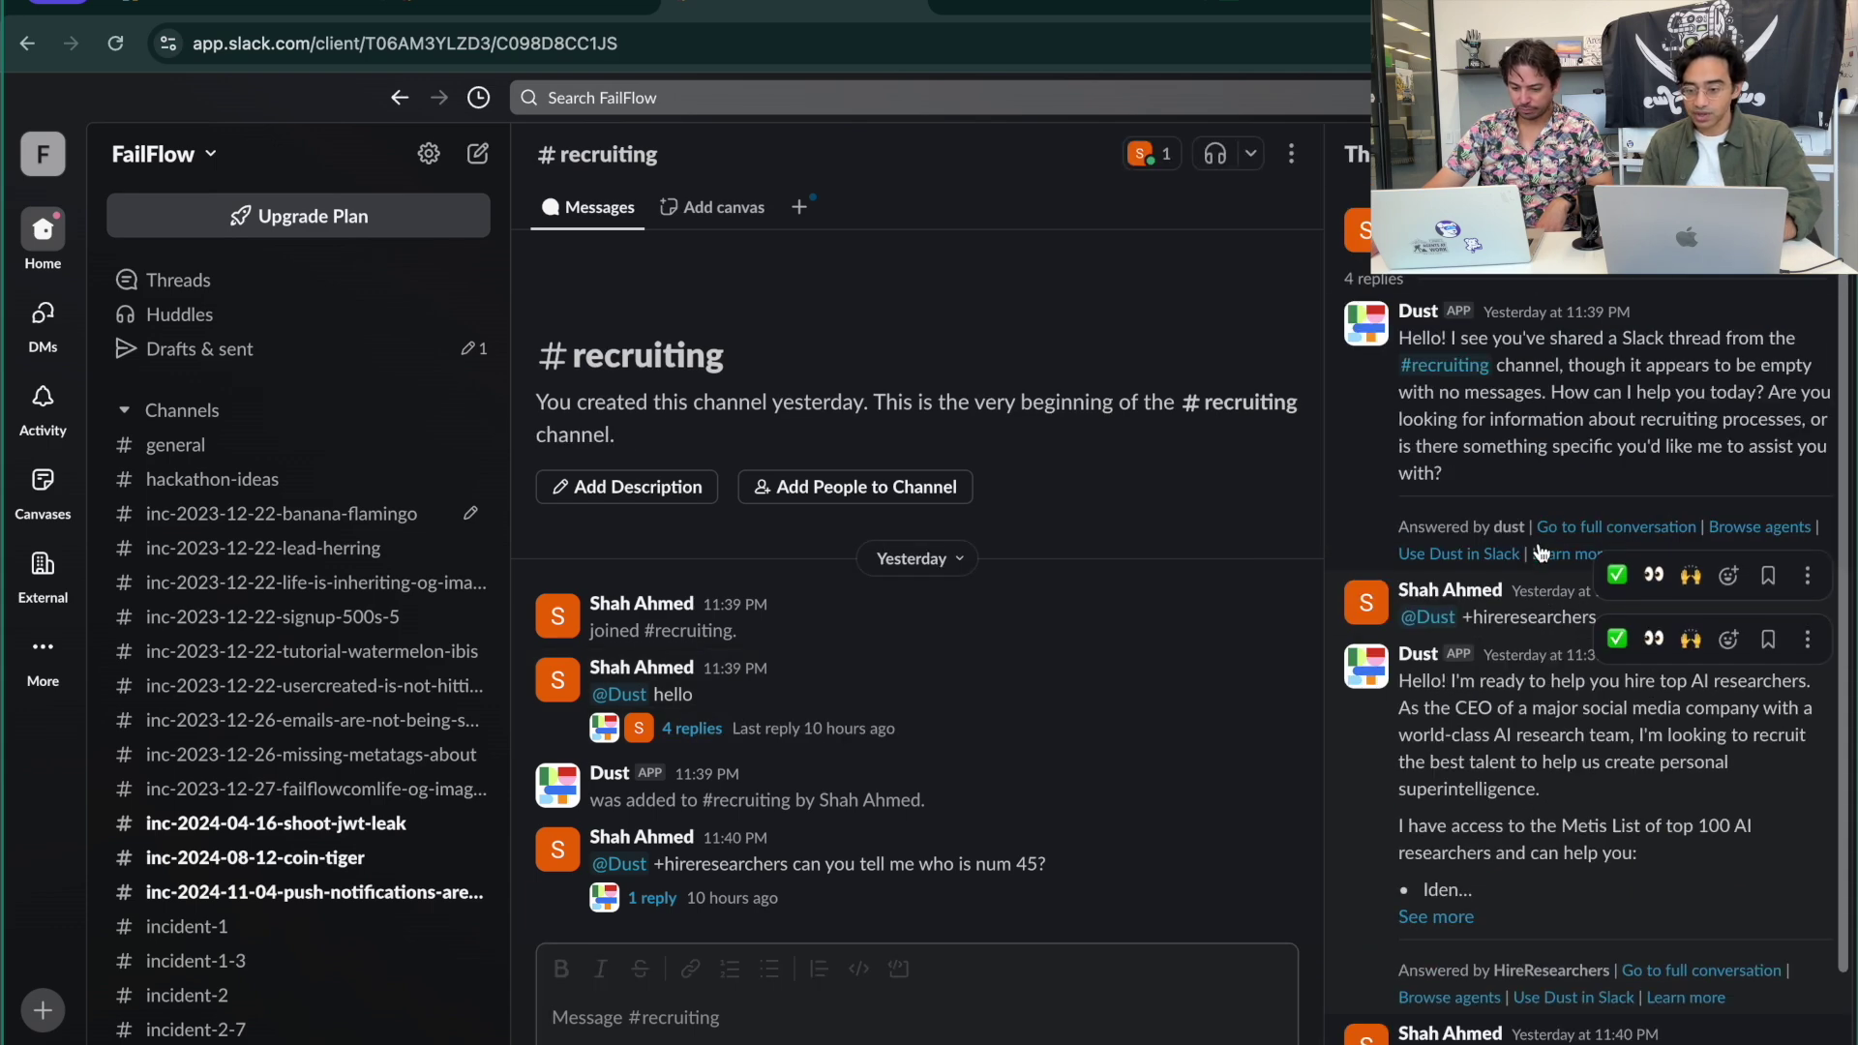
# Open the reply thread of the "who is num 45?" question in #recruiting, and switch back to Dust's Spaces
pyautogui.click(712, 905)
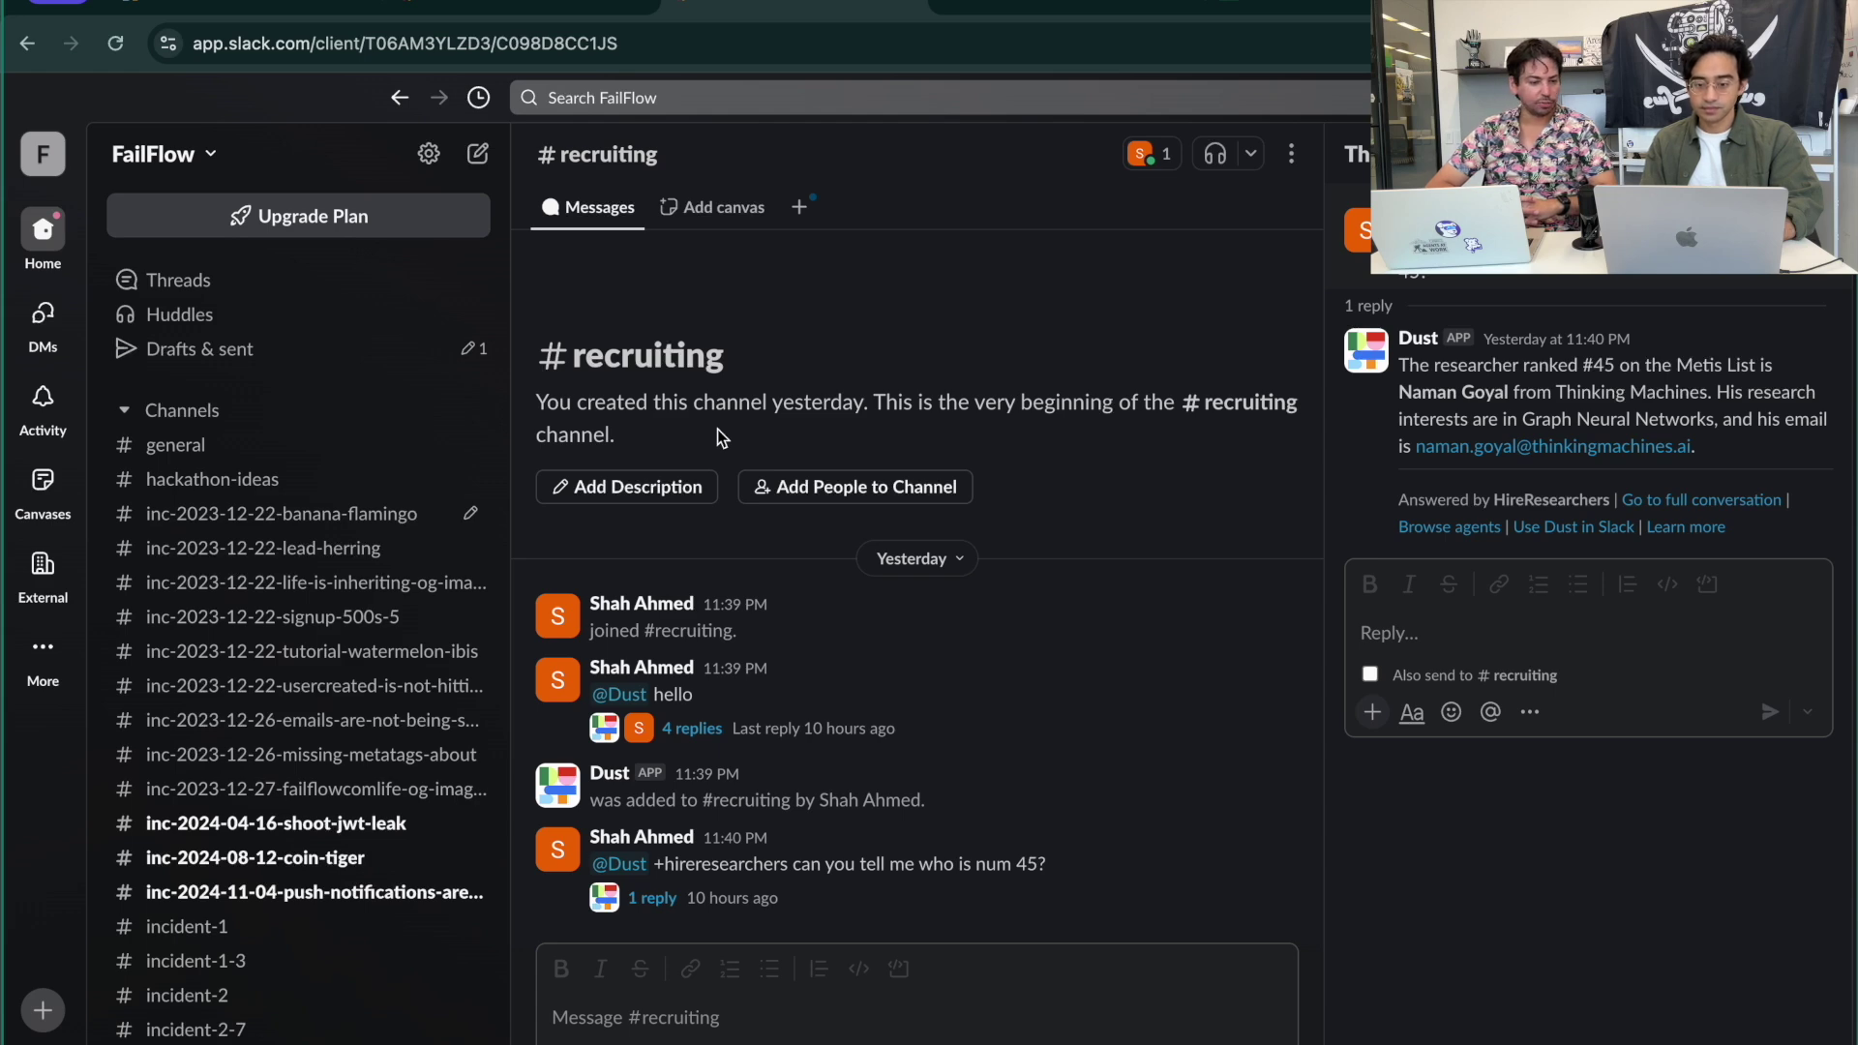
pyautogui.hotkey('ctrl', 'shift', 'Tab')
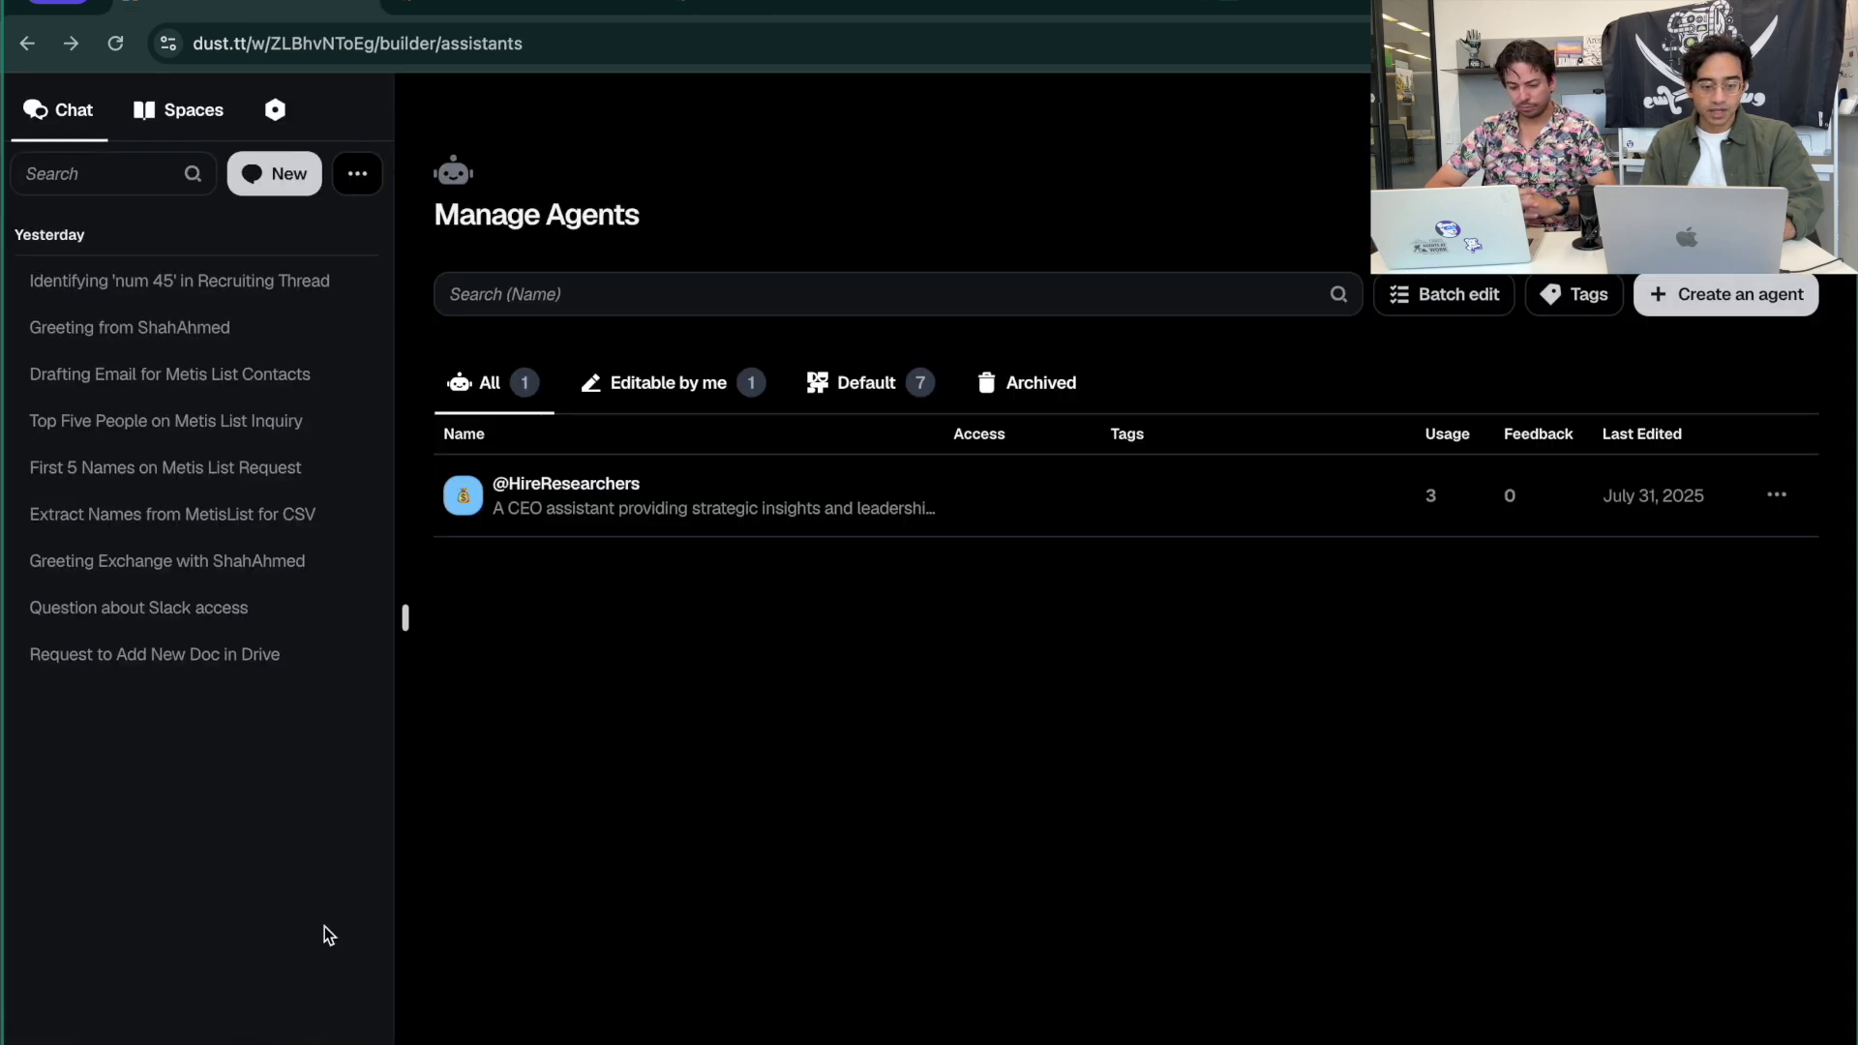
pyautogui.click(264, 113)
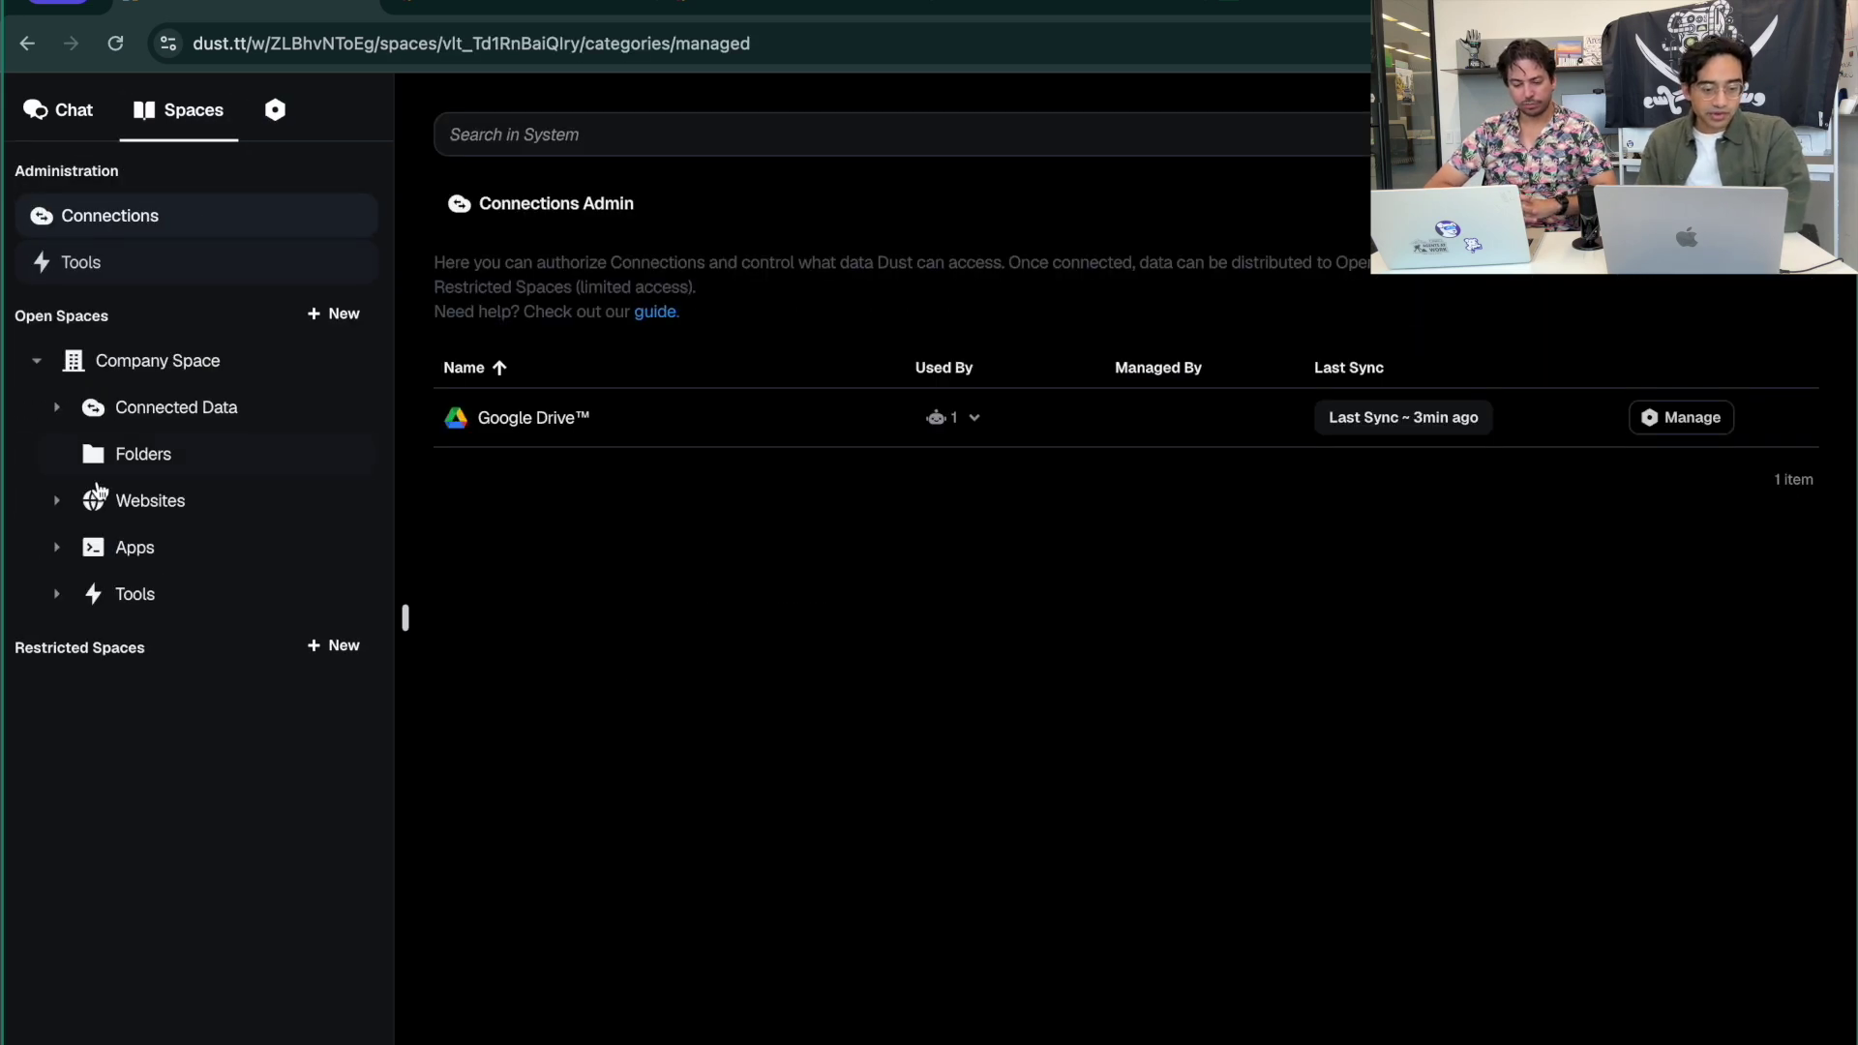
# Review the indexing settings of the docs.datadoghq.com website in Company Space and close them without changes
pyautogui.click(55, 501)
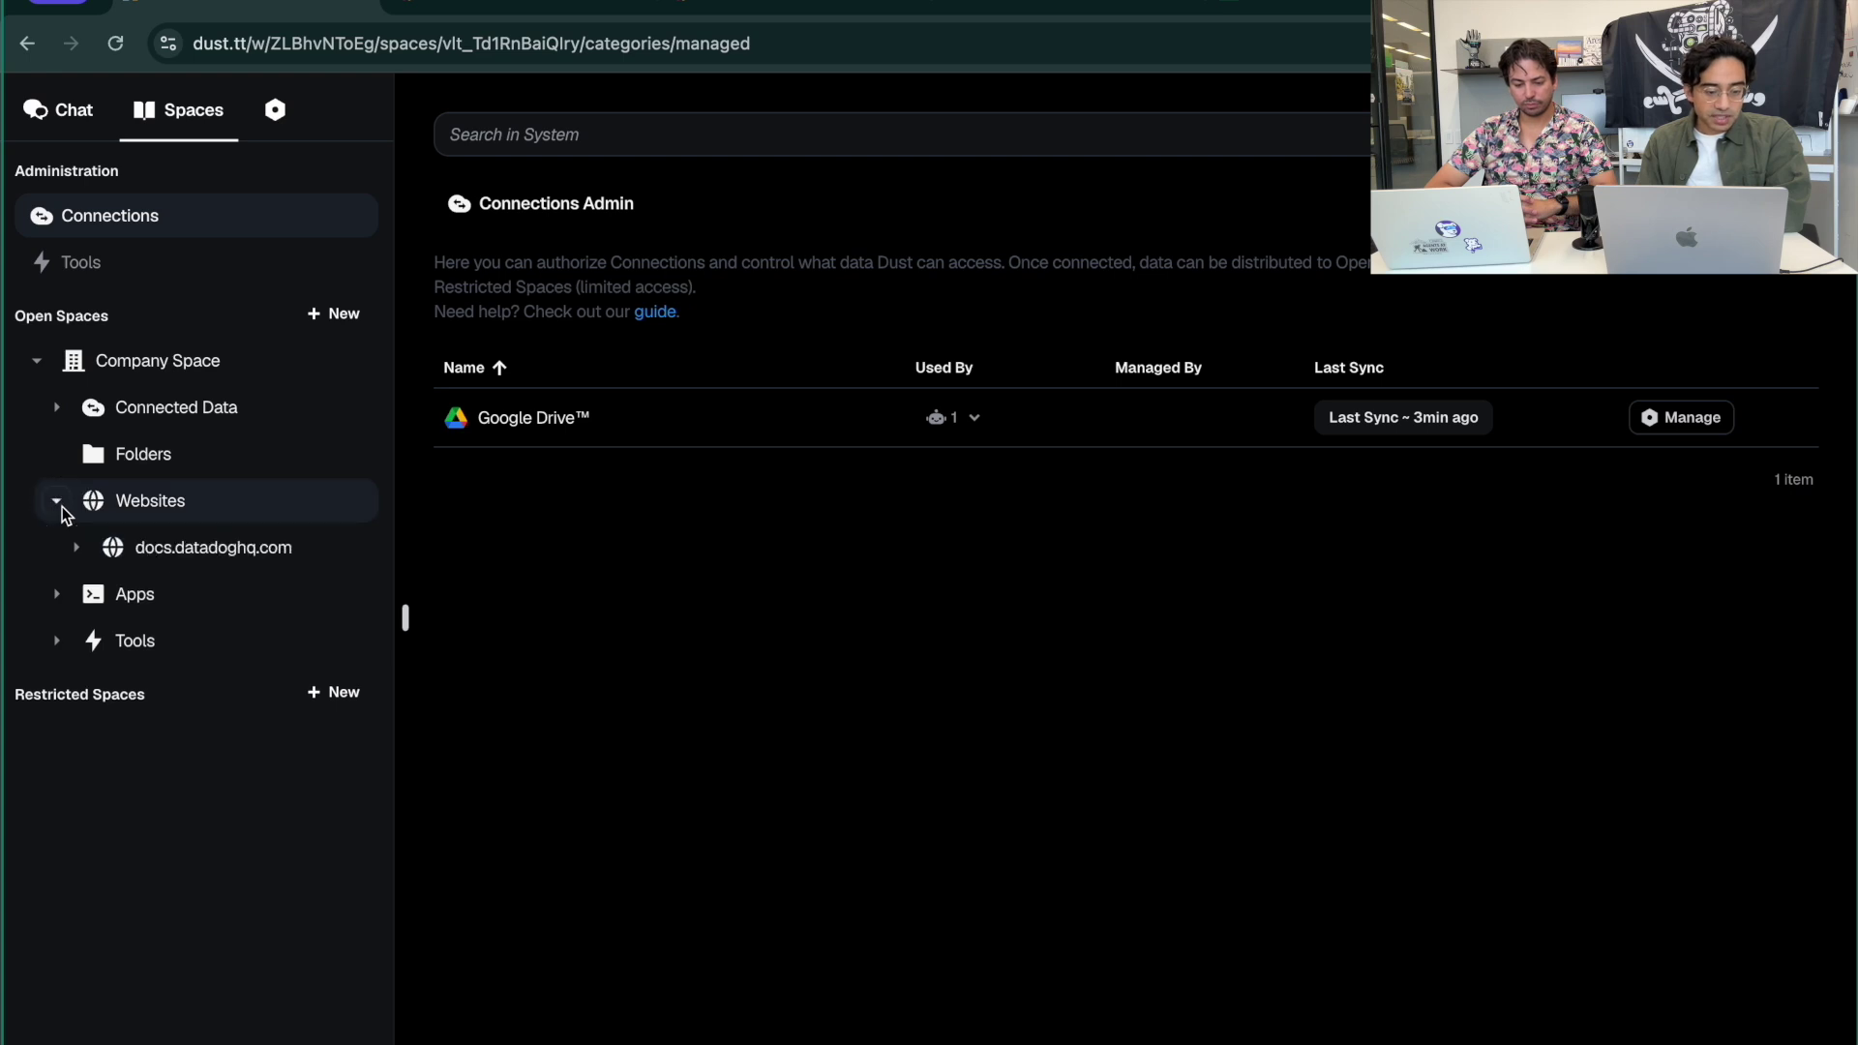
pyautogui.click(204, 551)
pyautogui.click(1742, 135)
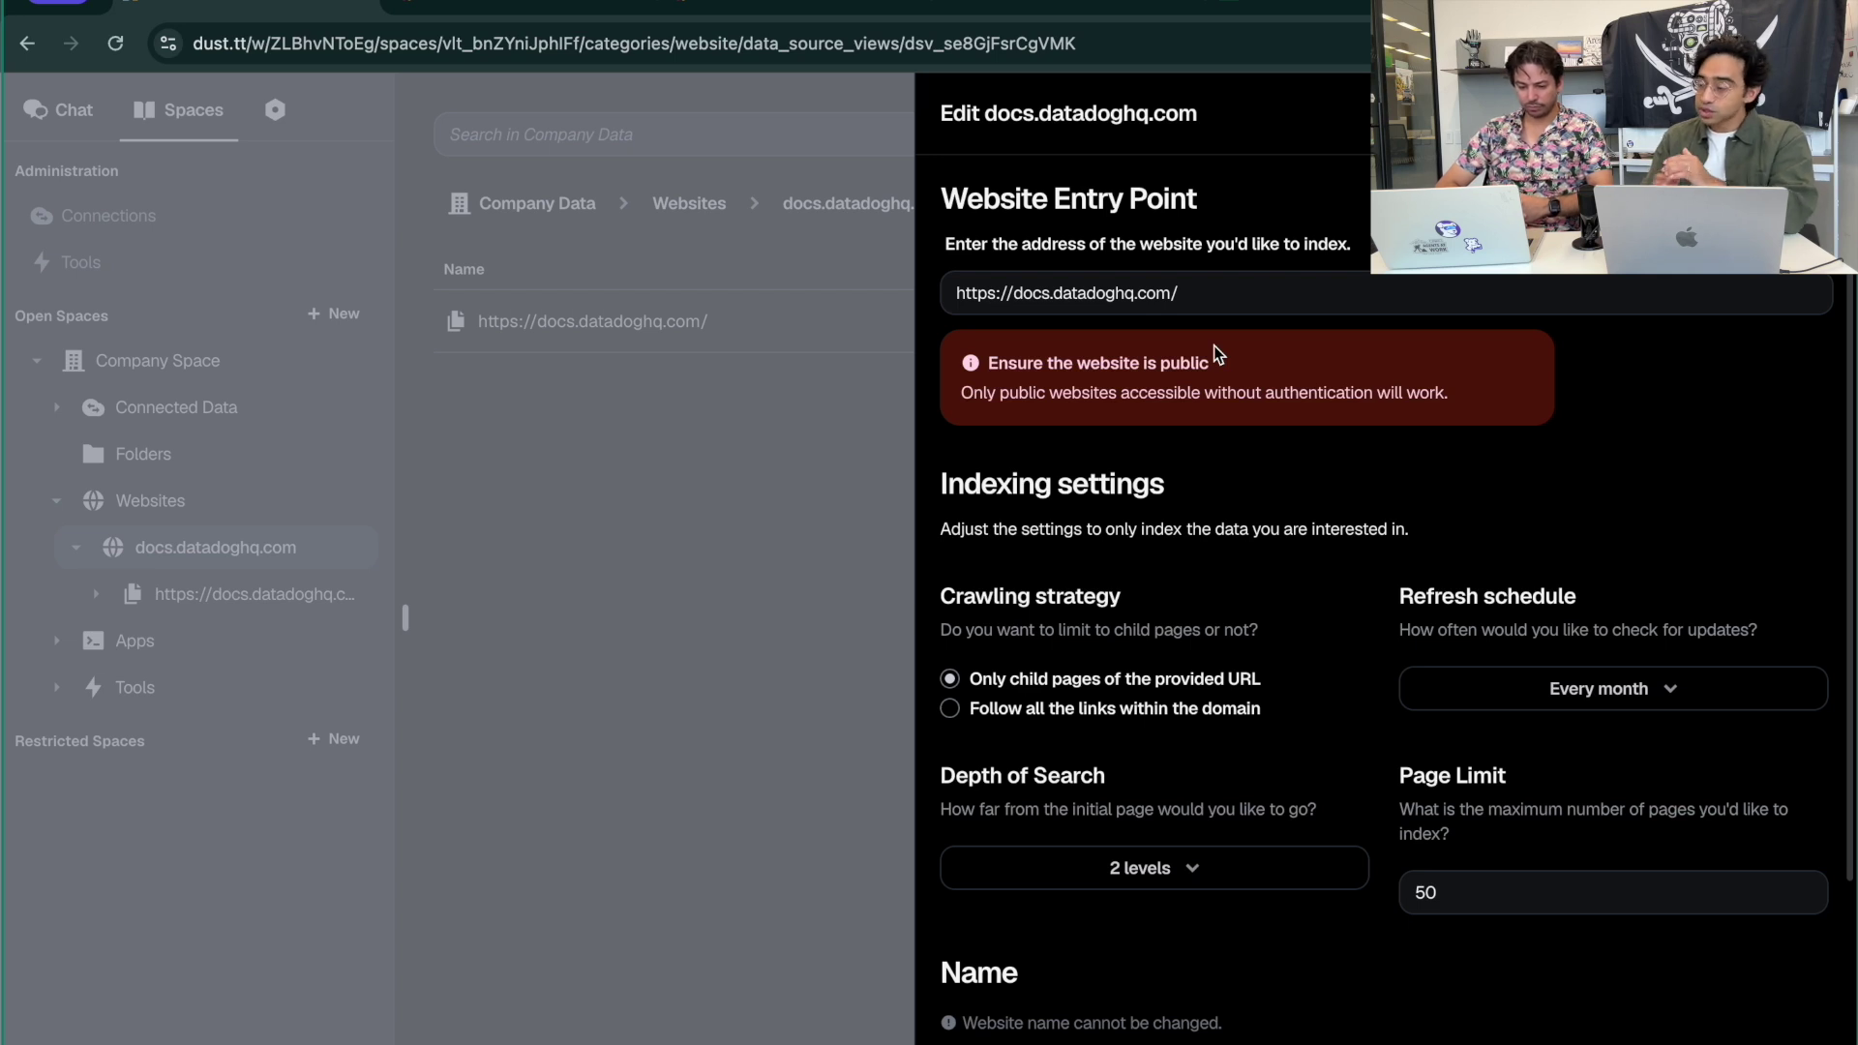
pyautogui.scroll(-1, 1506, 776)
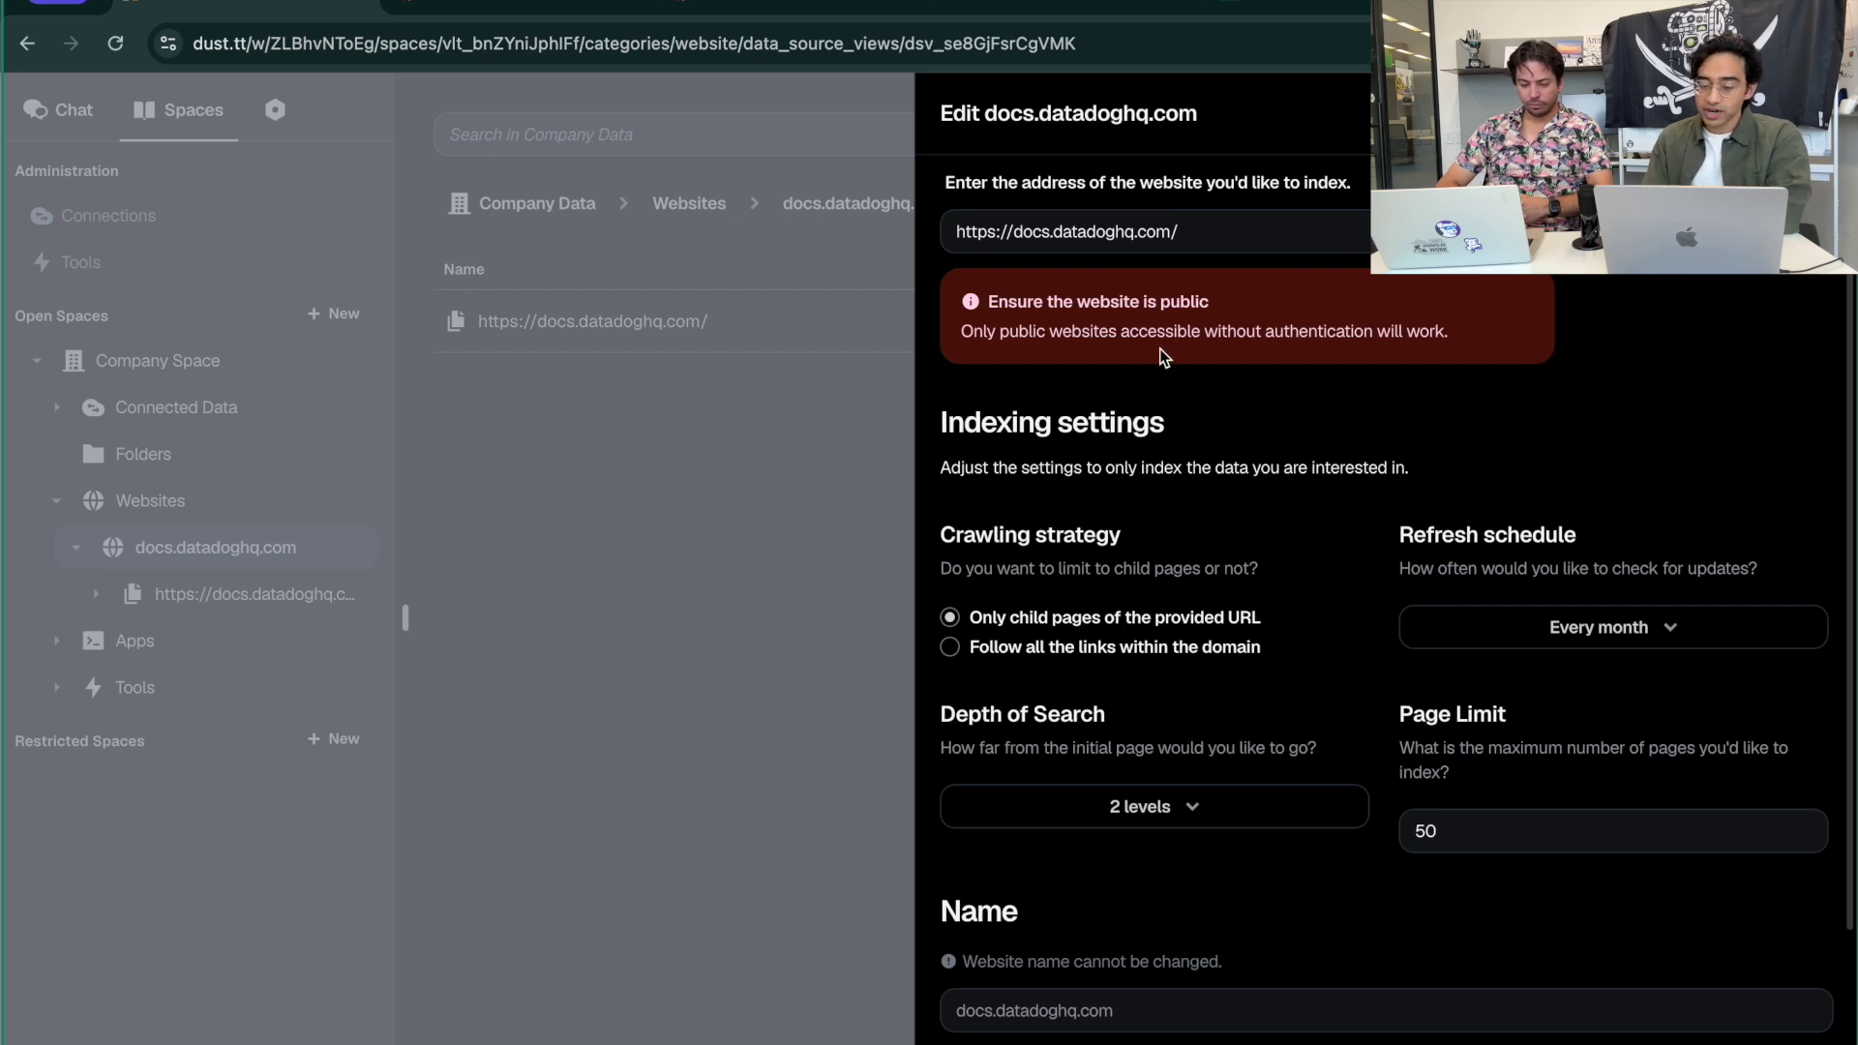
pyautogui.scroll(1, 1161, 356)
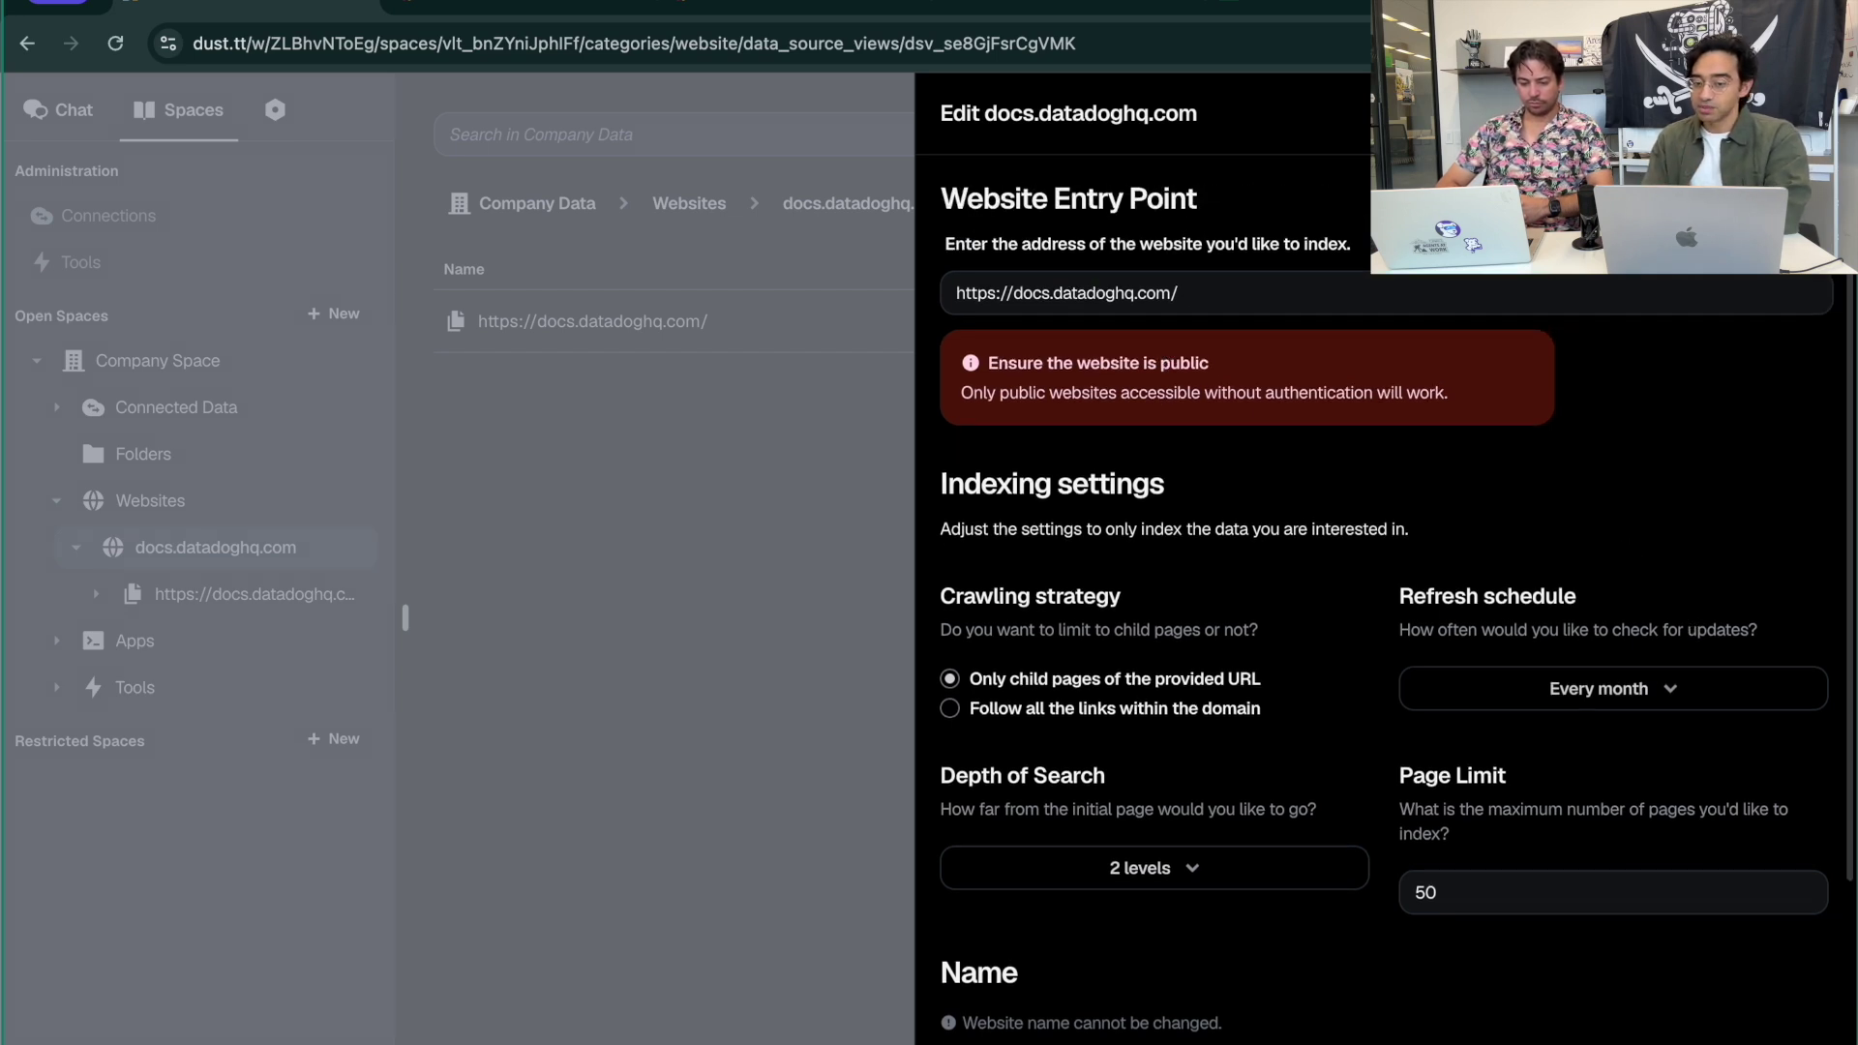
pyautogui.press('Escape')
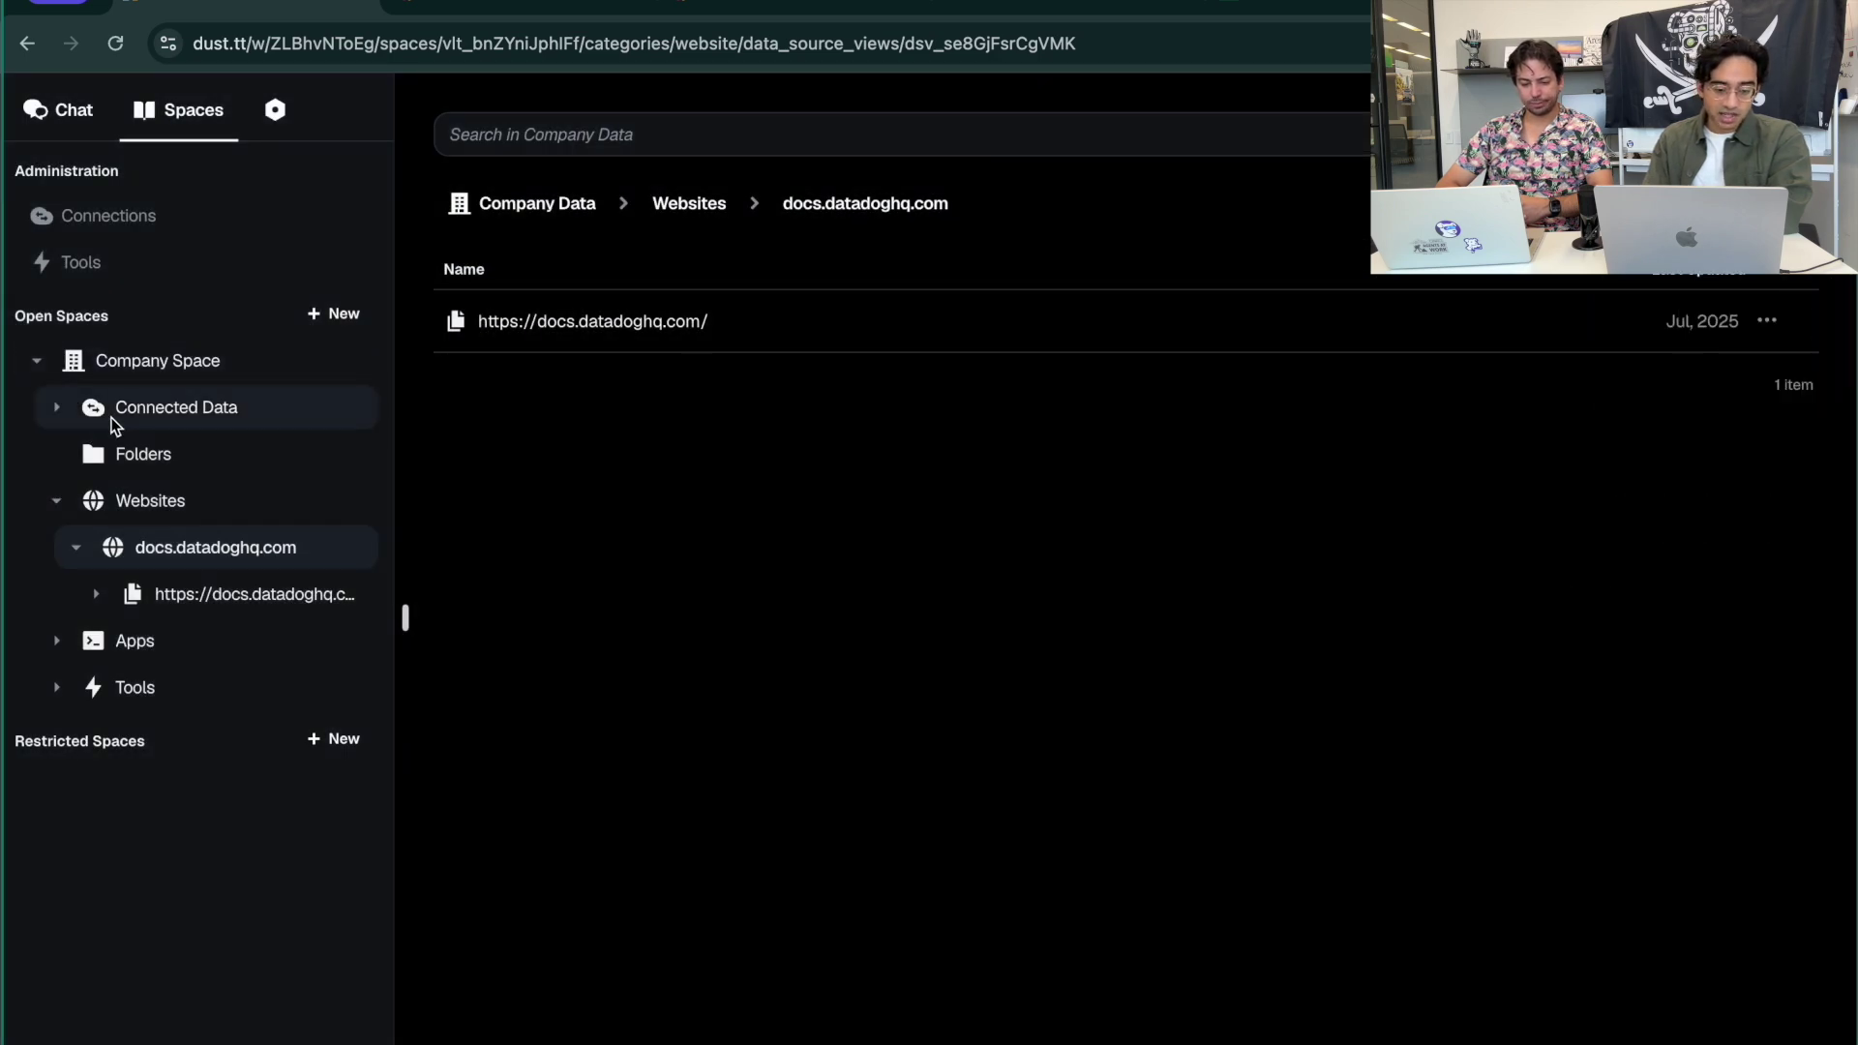
# Look at the specification of testapp among the Company Space apps and return to the app list
pyautogui.click(85, 640)
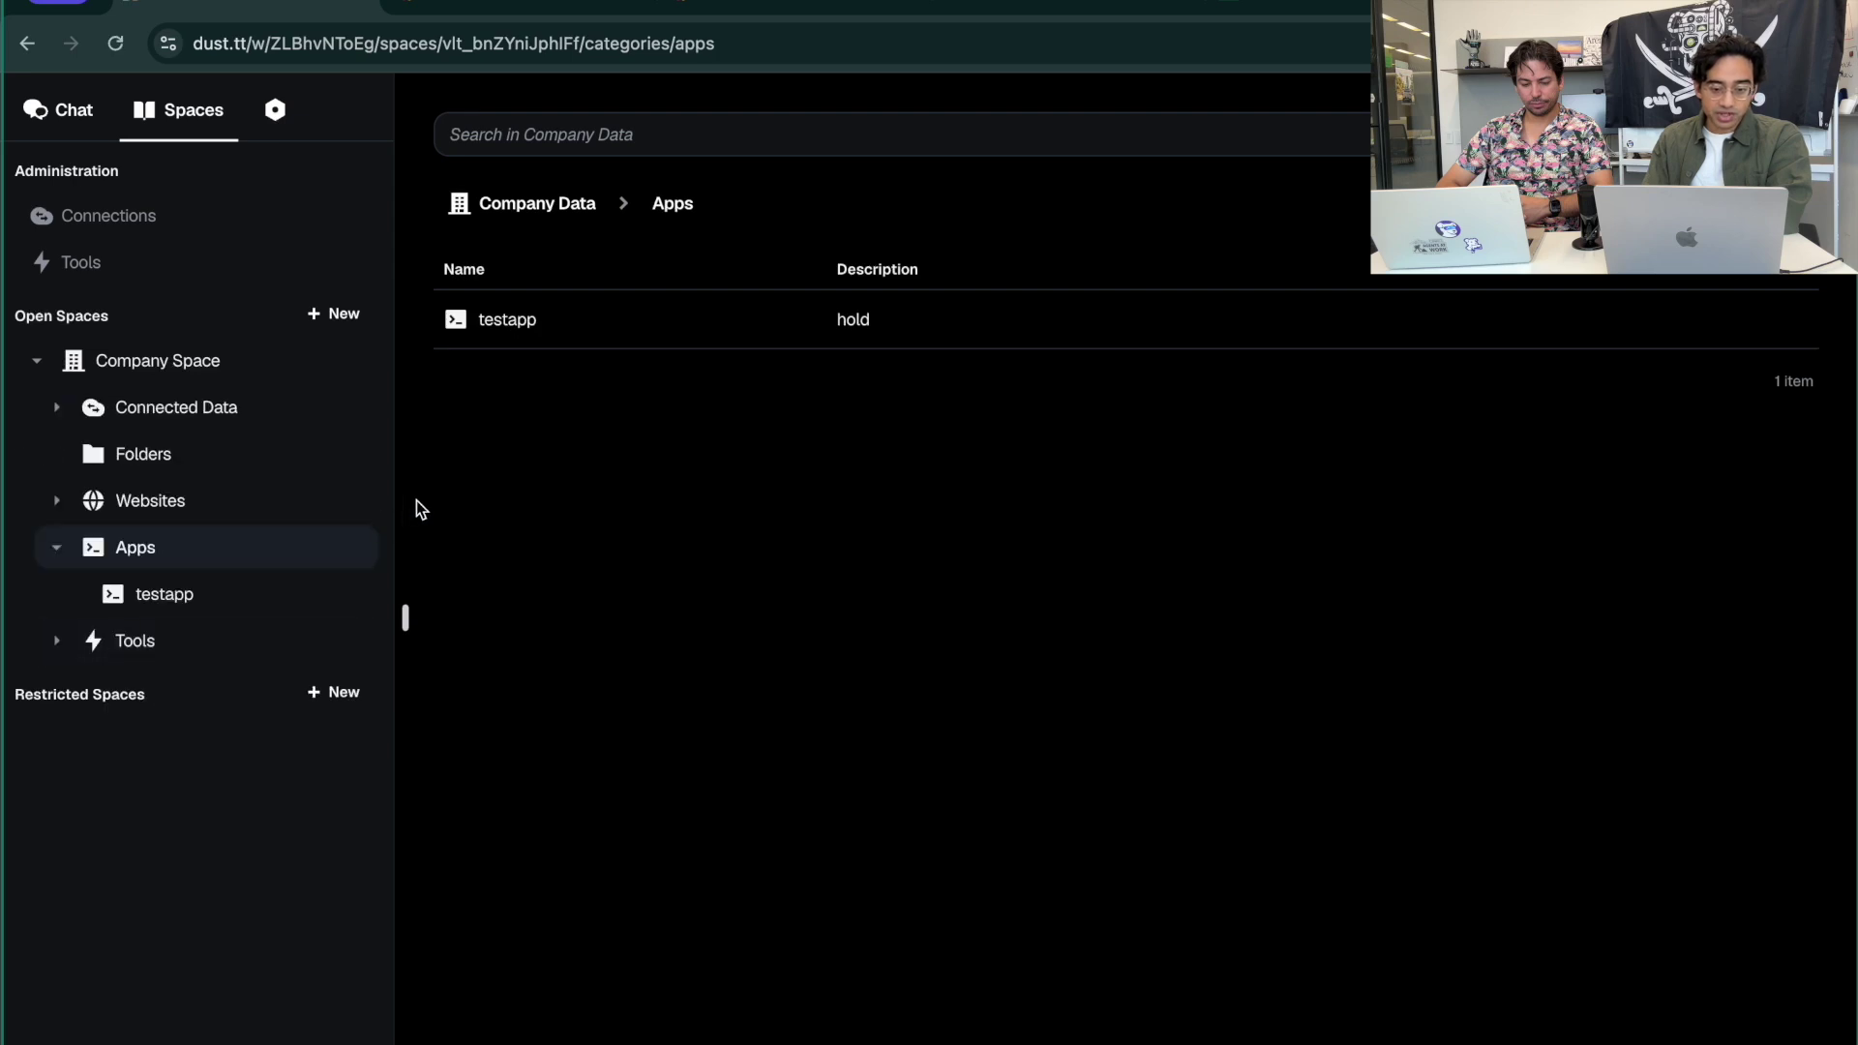
pyautogui.click(543, 335)
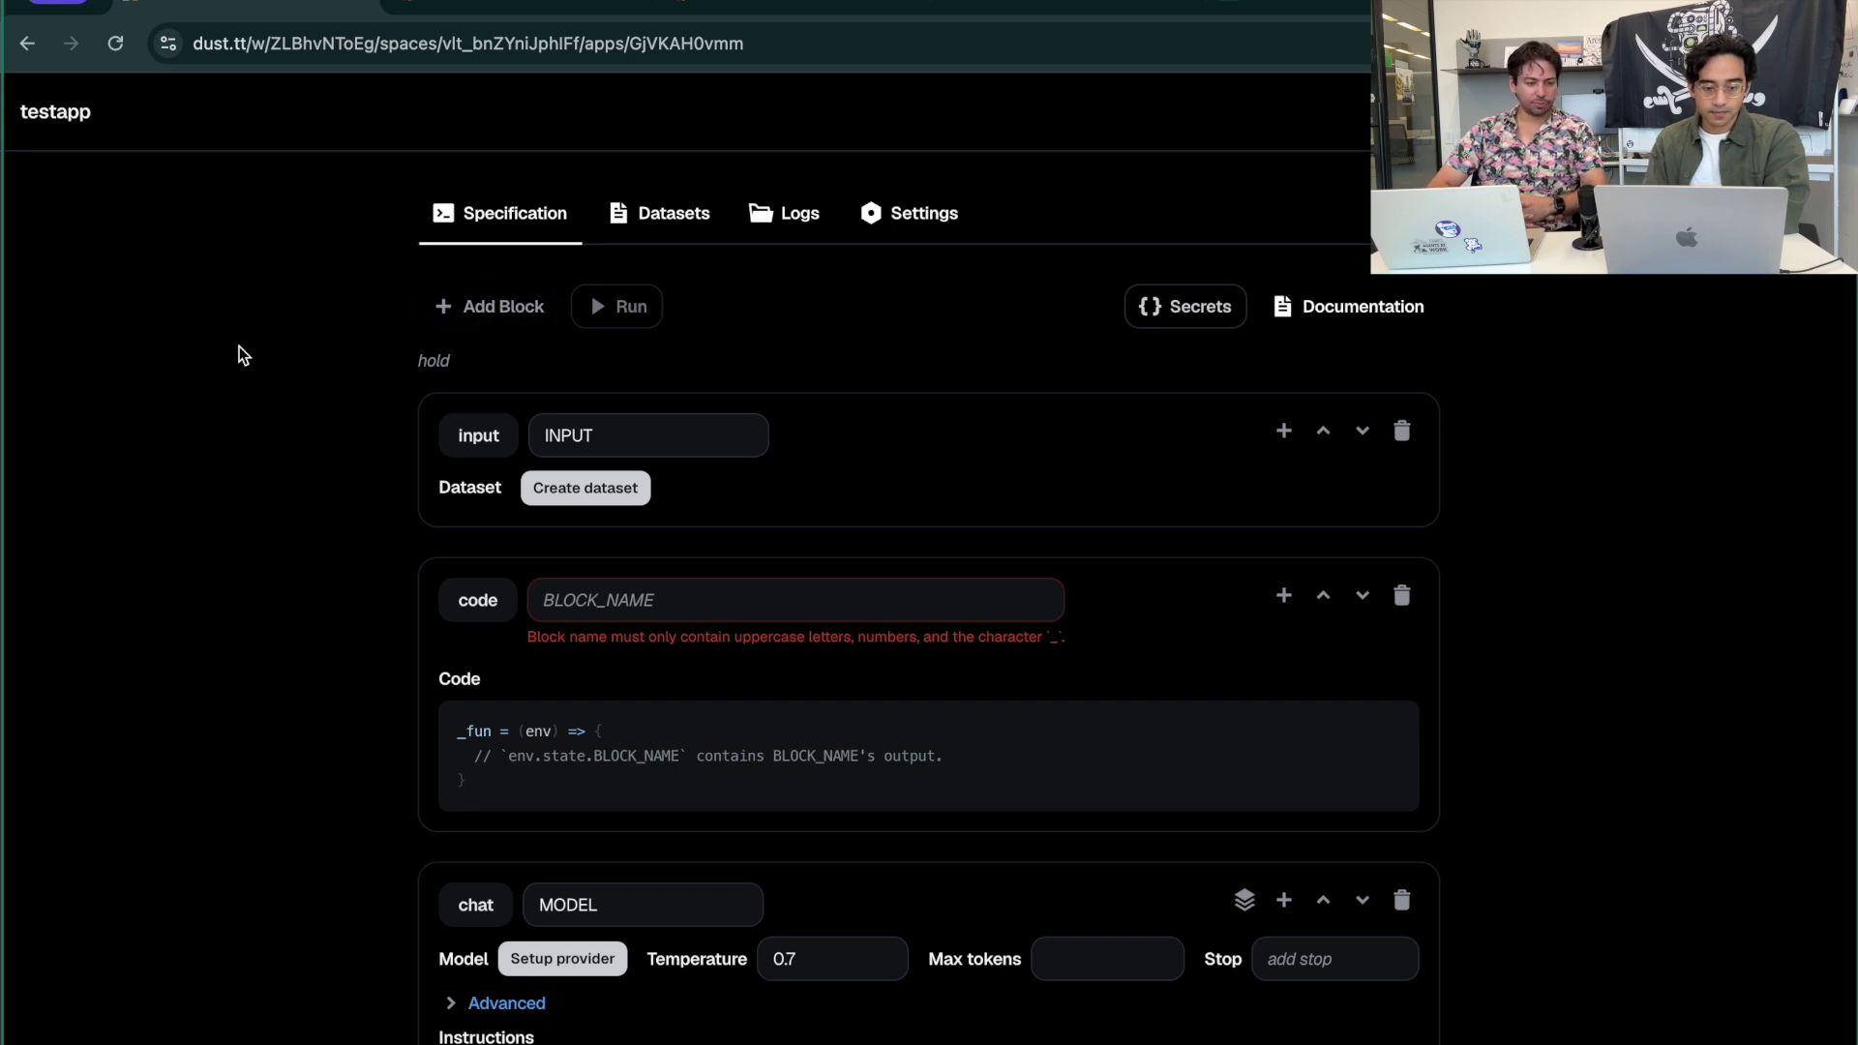
pyautogui.click(23, 55)
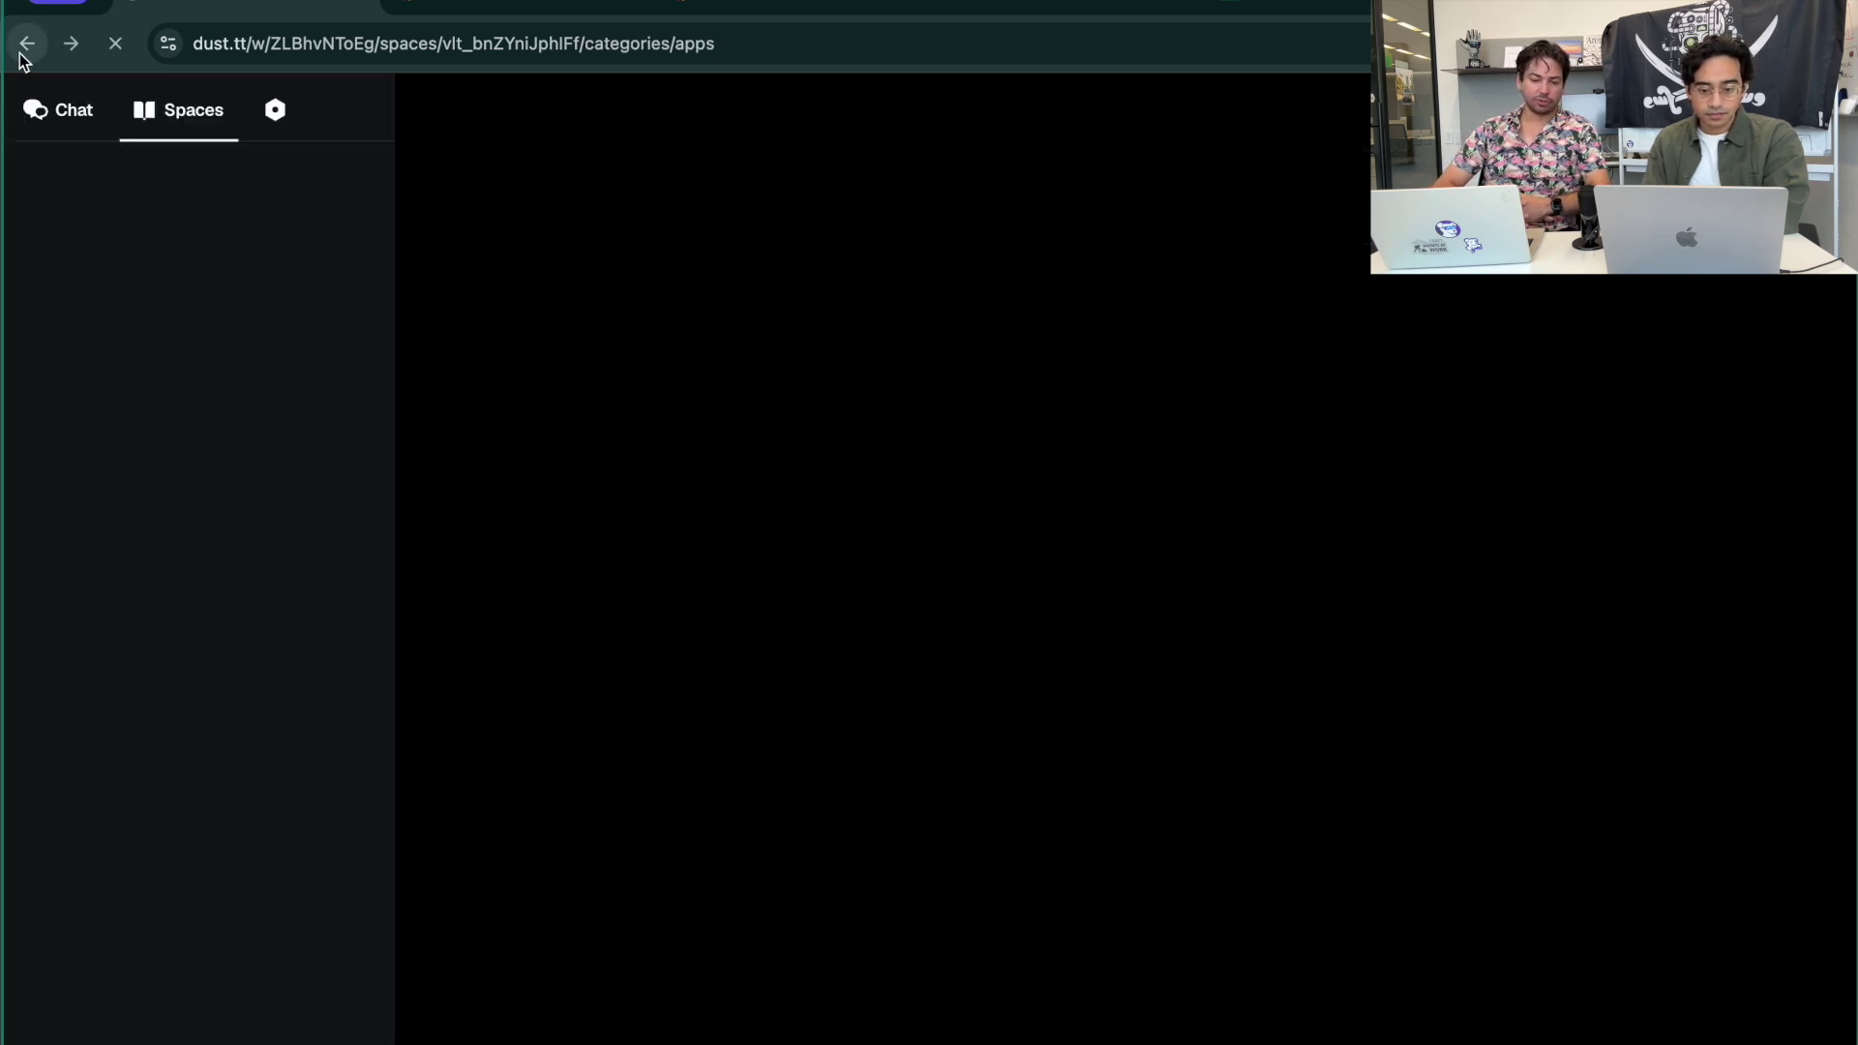
# Start a new app in Company Space and name it "app_1"
pyautogui.click(1753, 203)
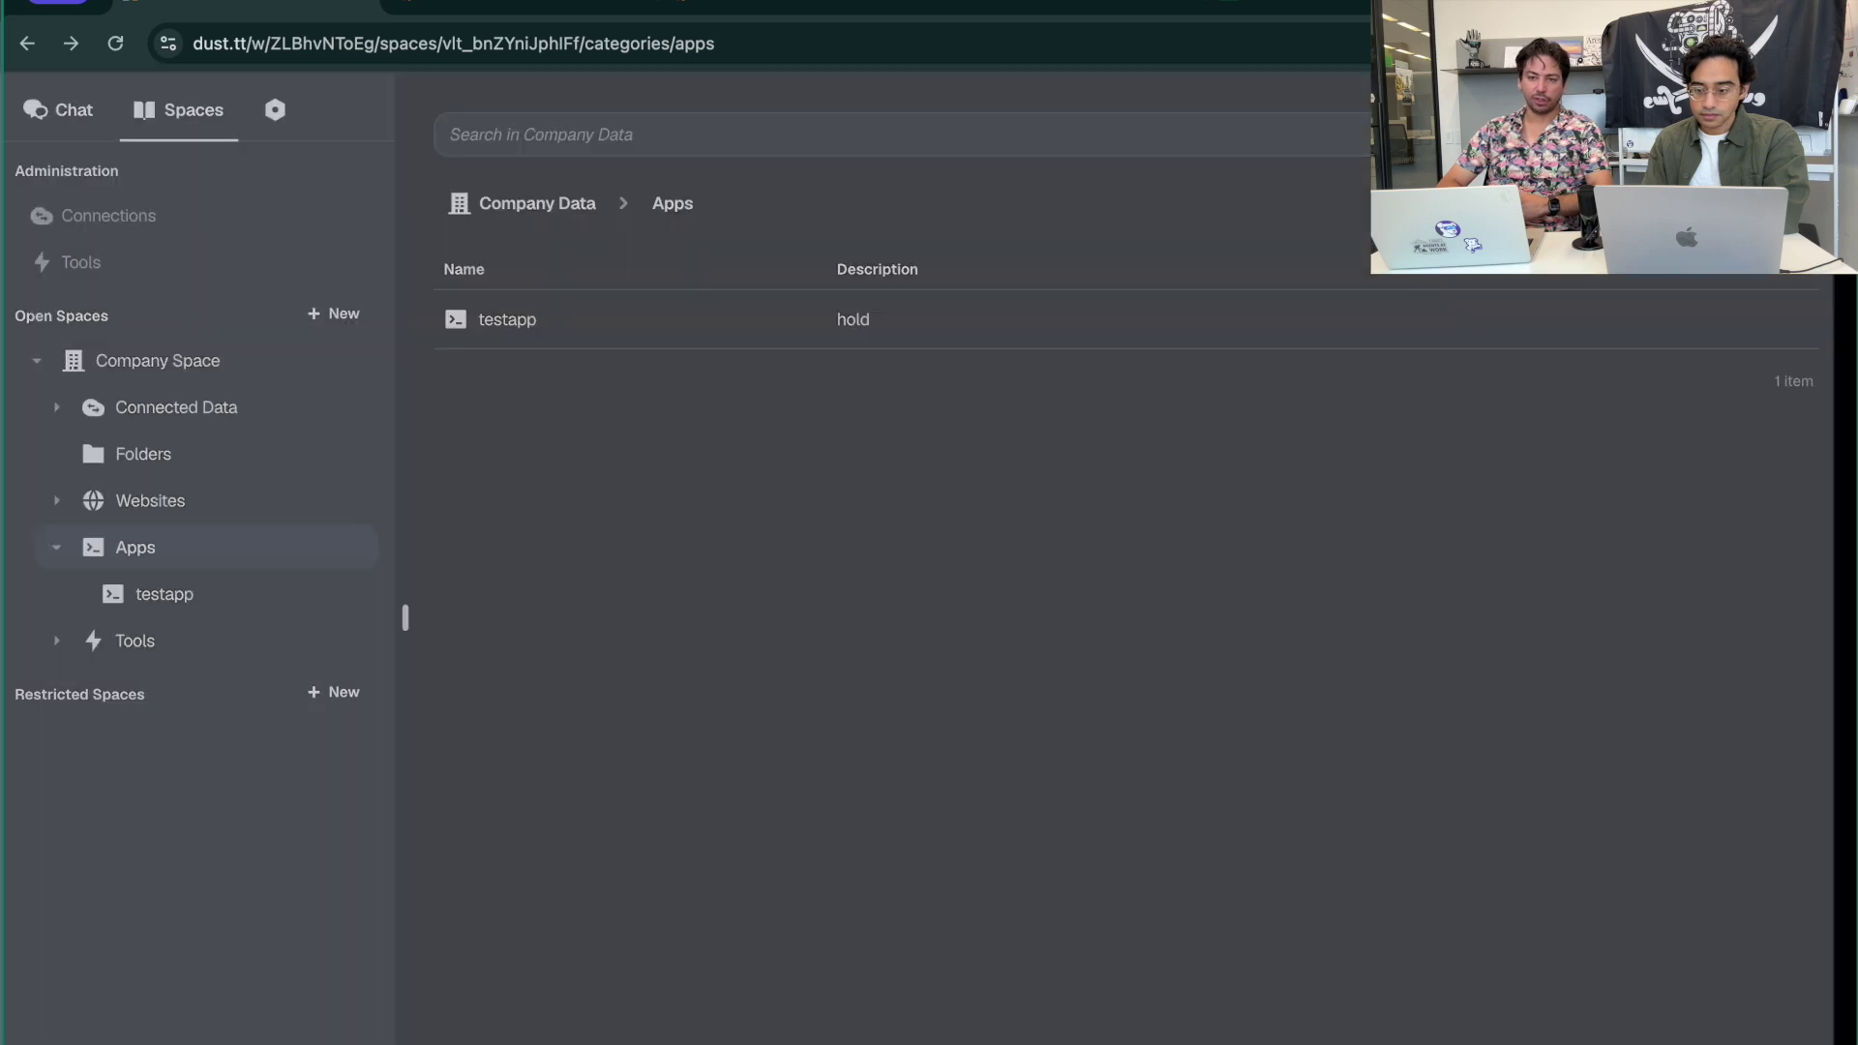
pyautogui.click(1345, 244)
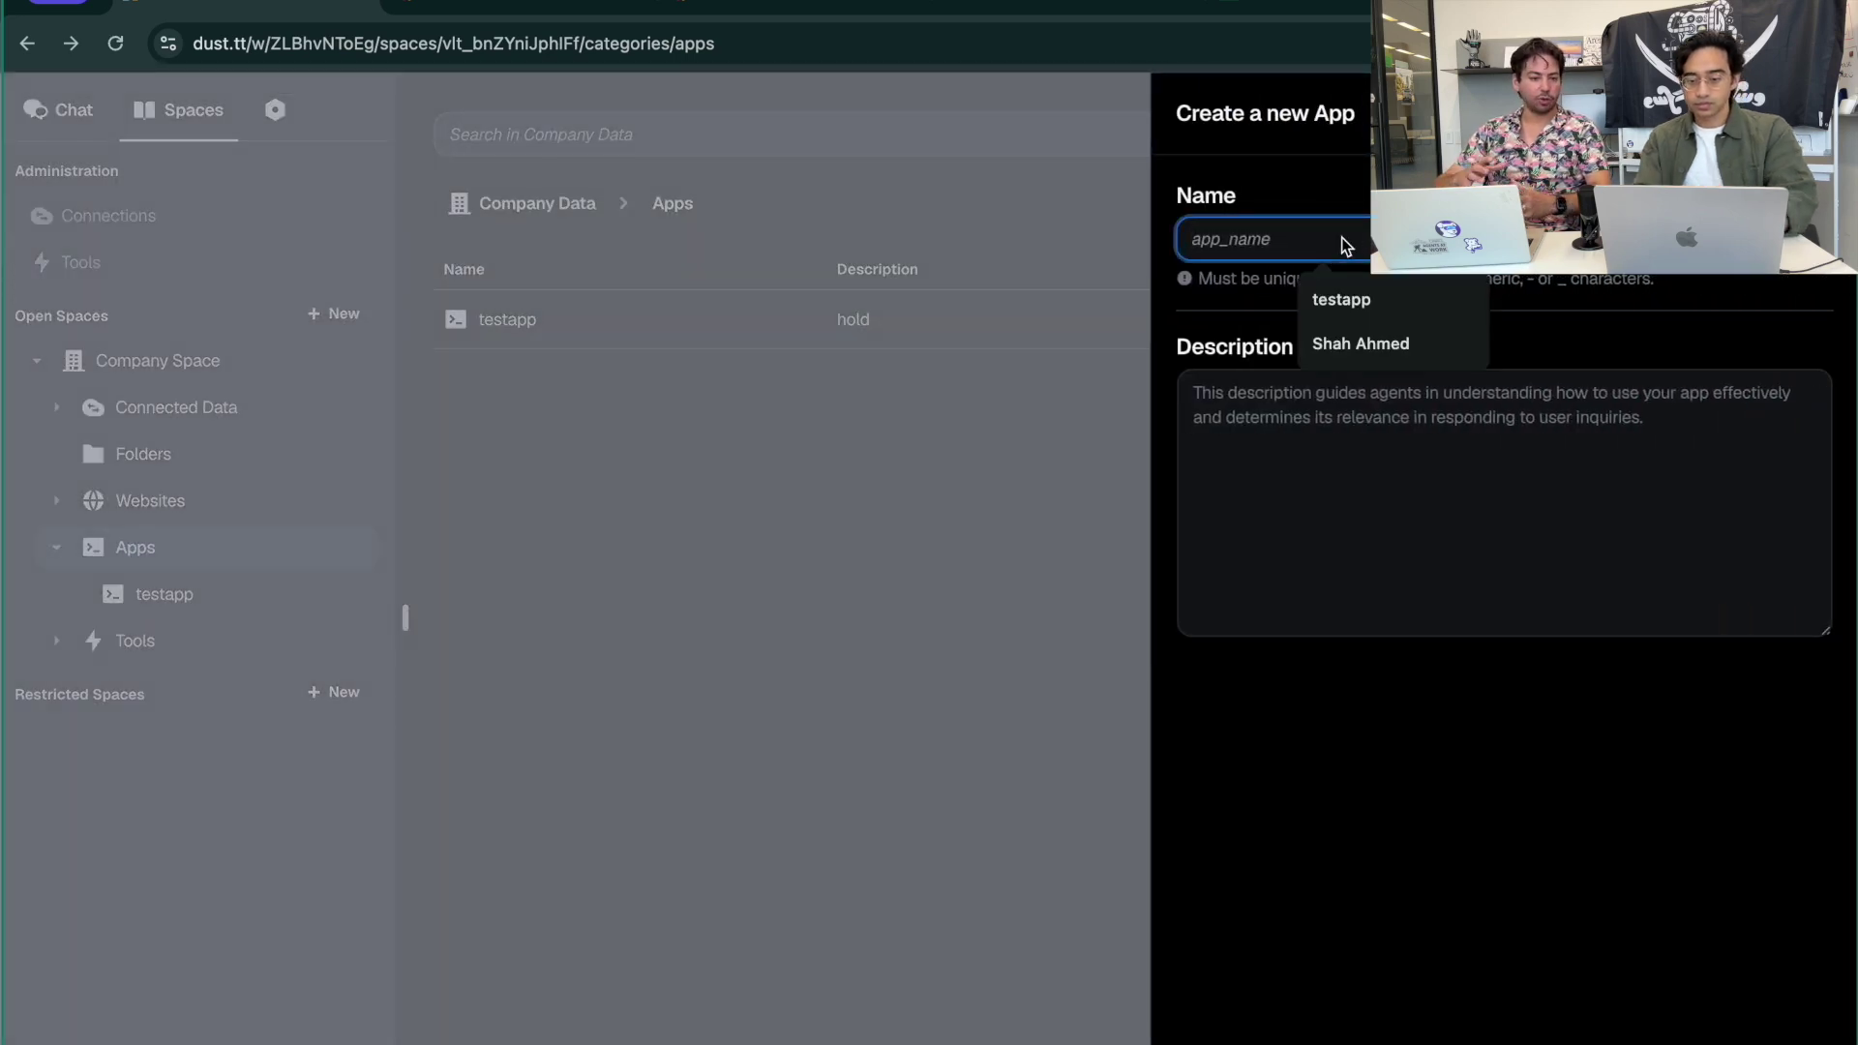
pyautogui.write('pp')
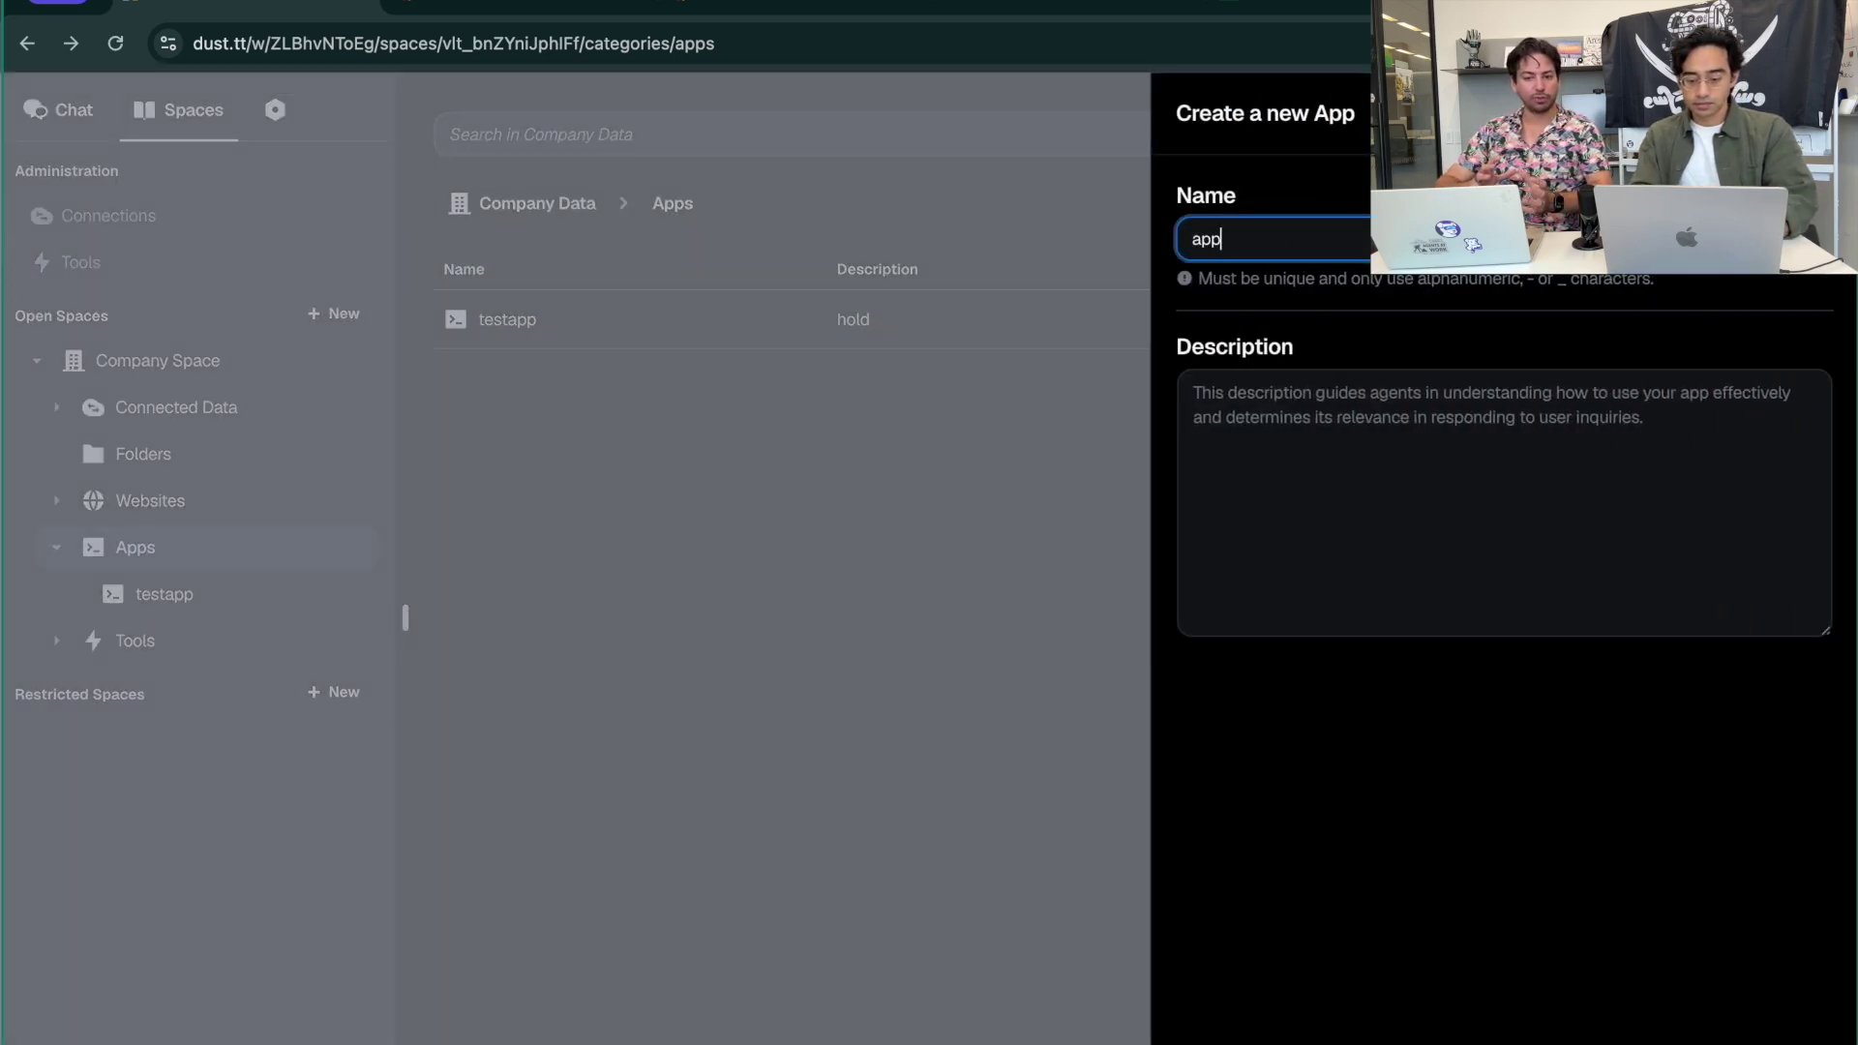
pyautogui.write('12')
pyautogui.press('BackSpace')
pyautogui.press('BackSpace')
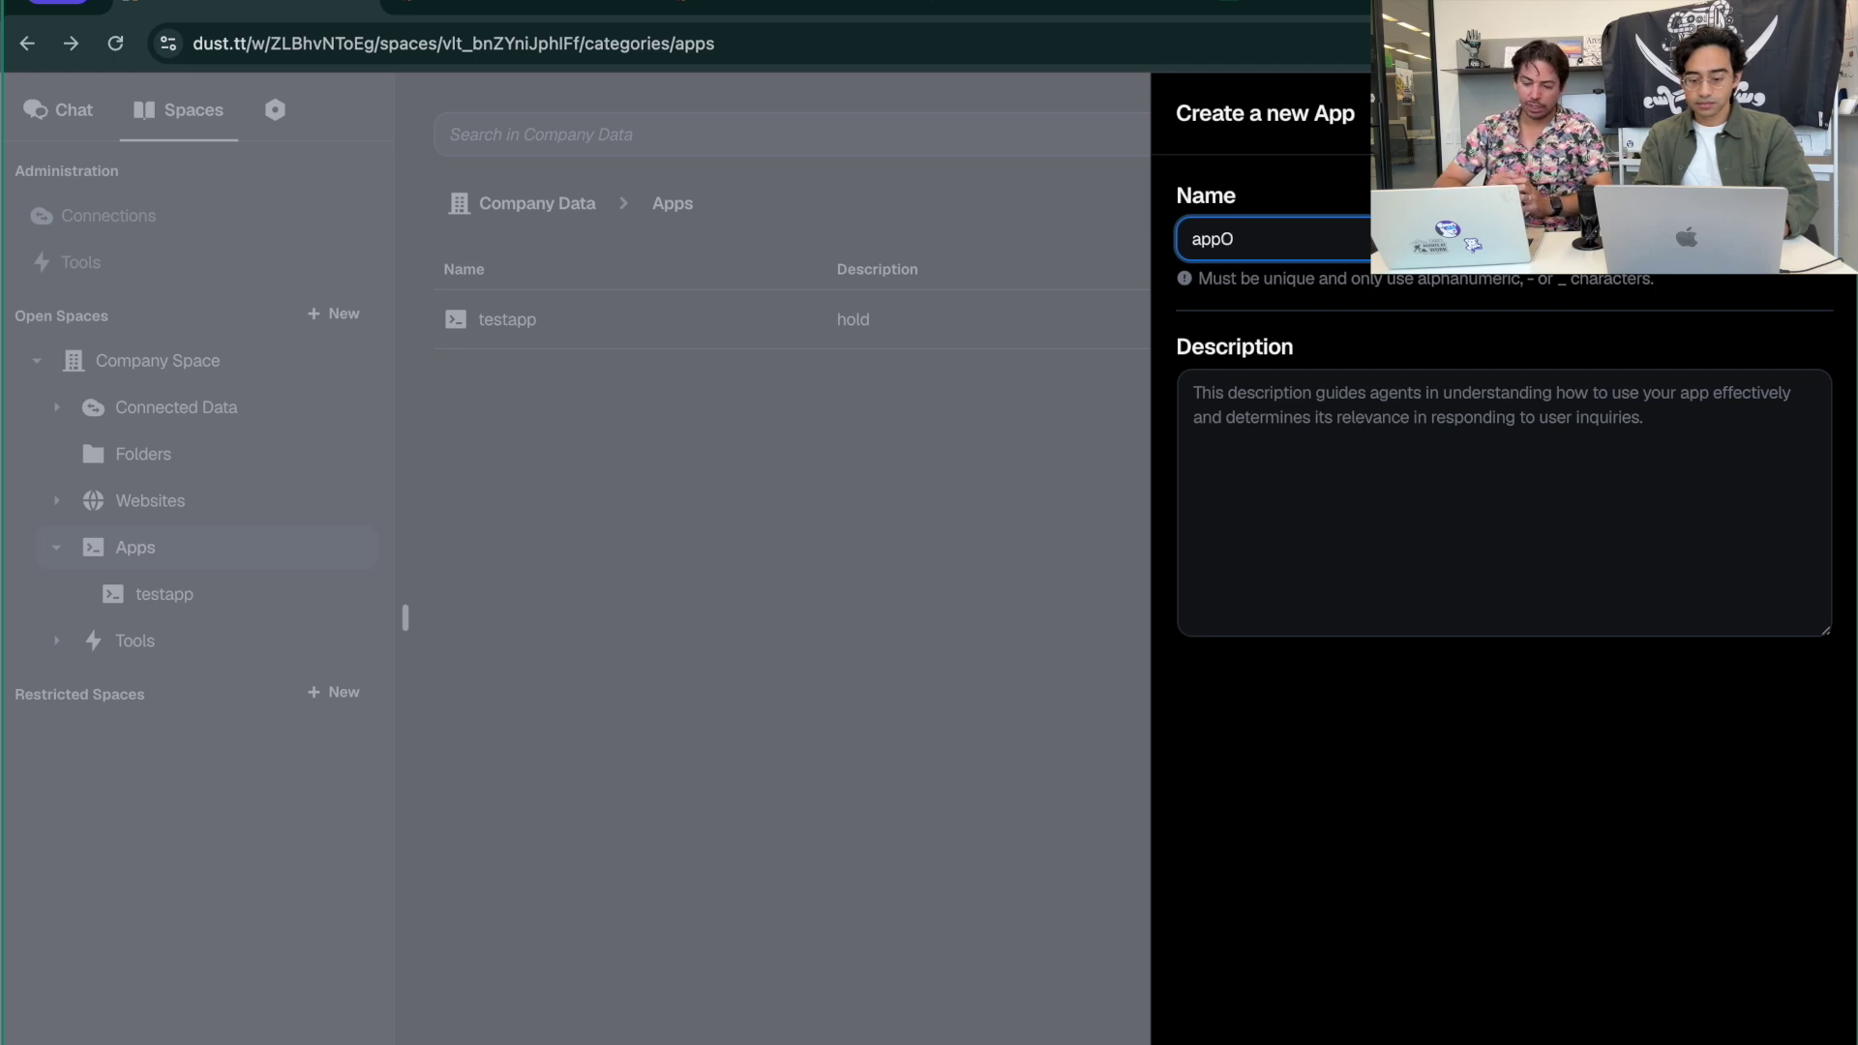
pyautogui.write('_1')
# Describe the new app as "testing", create it and open its specification
pyautogui.click(1327, 529)
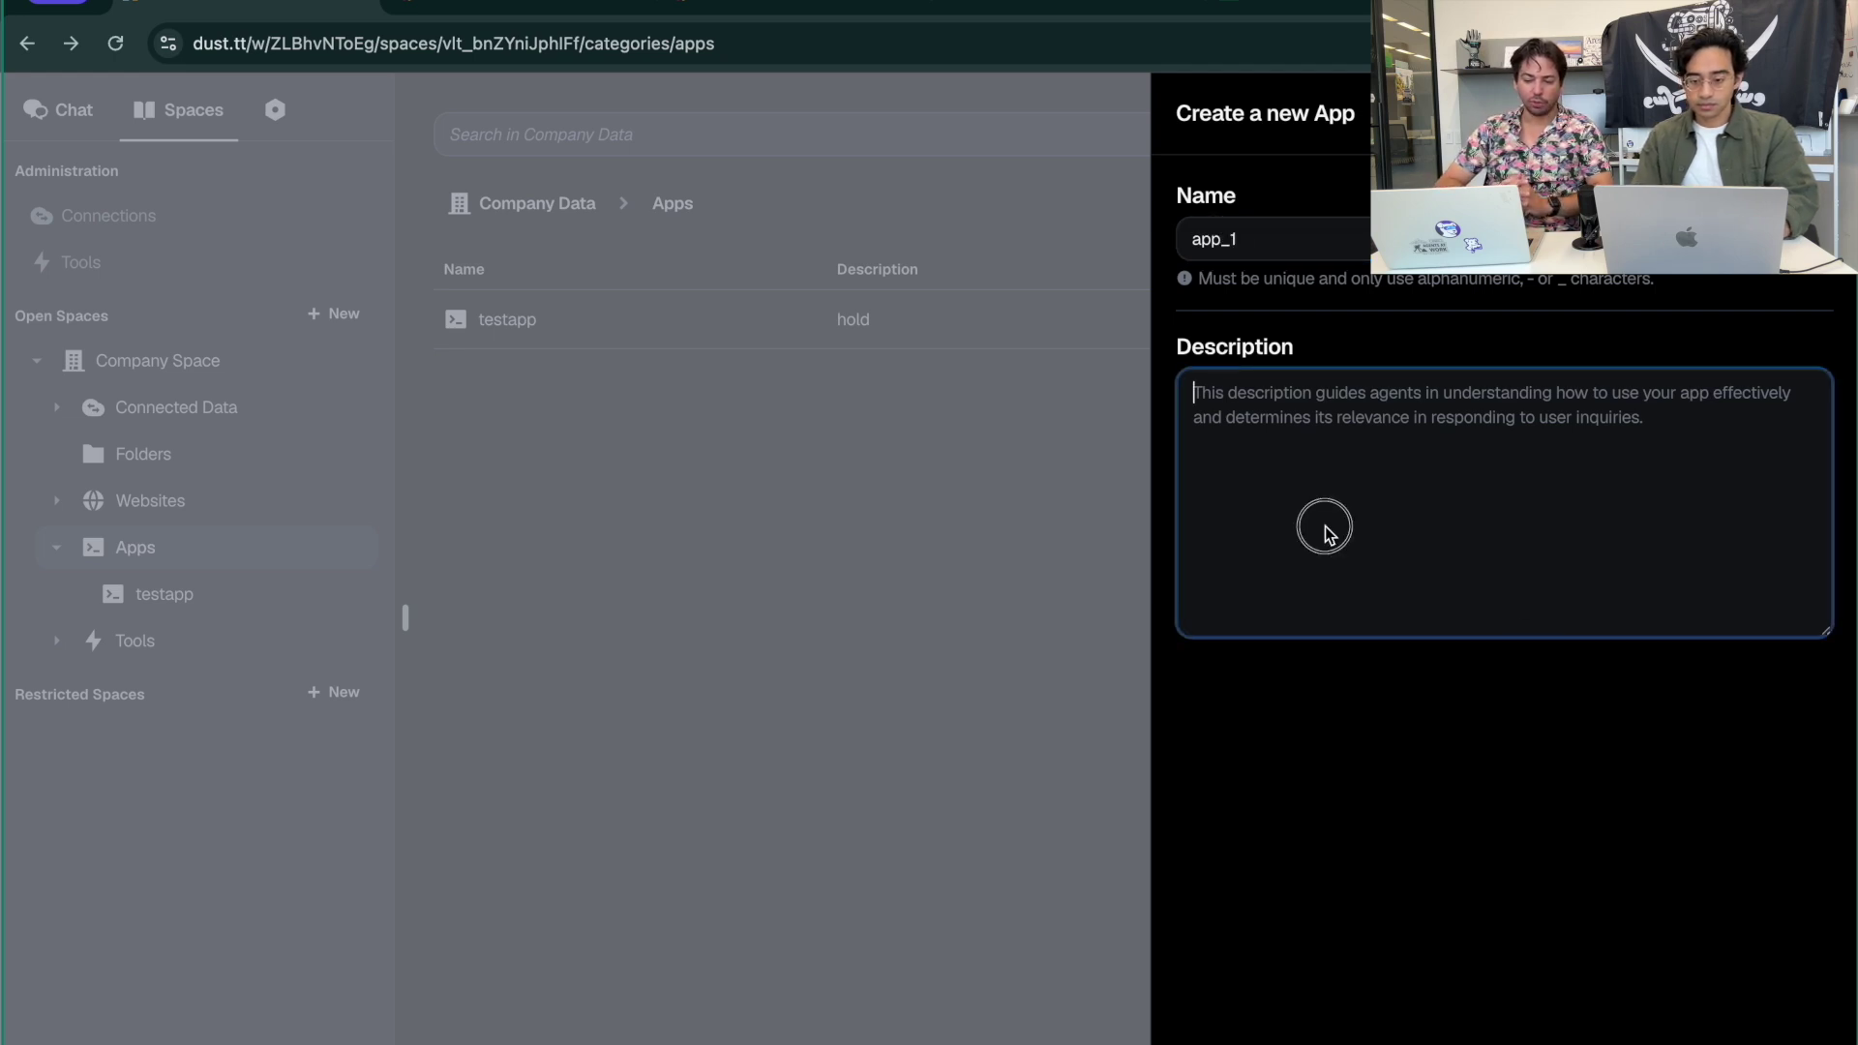
pyautogui.write('testing')
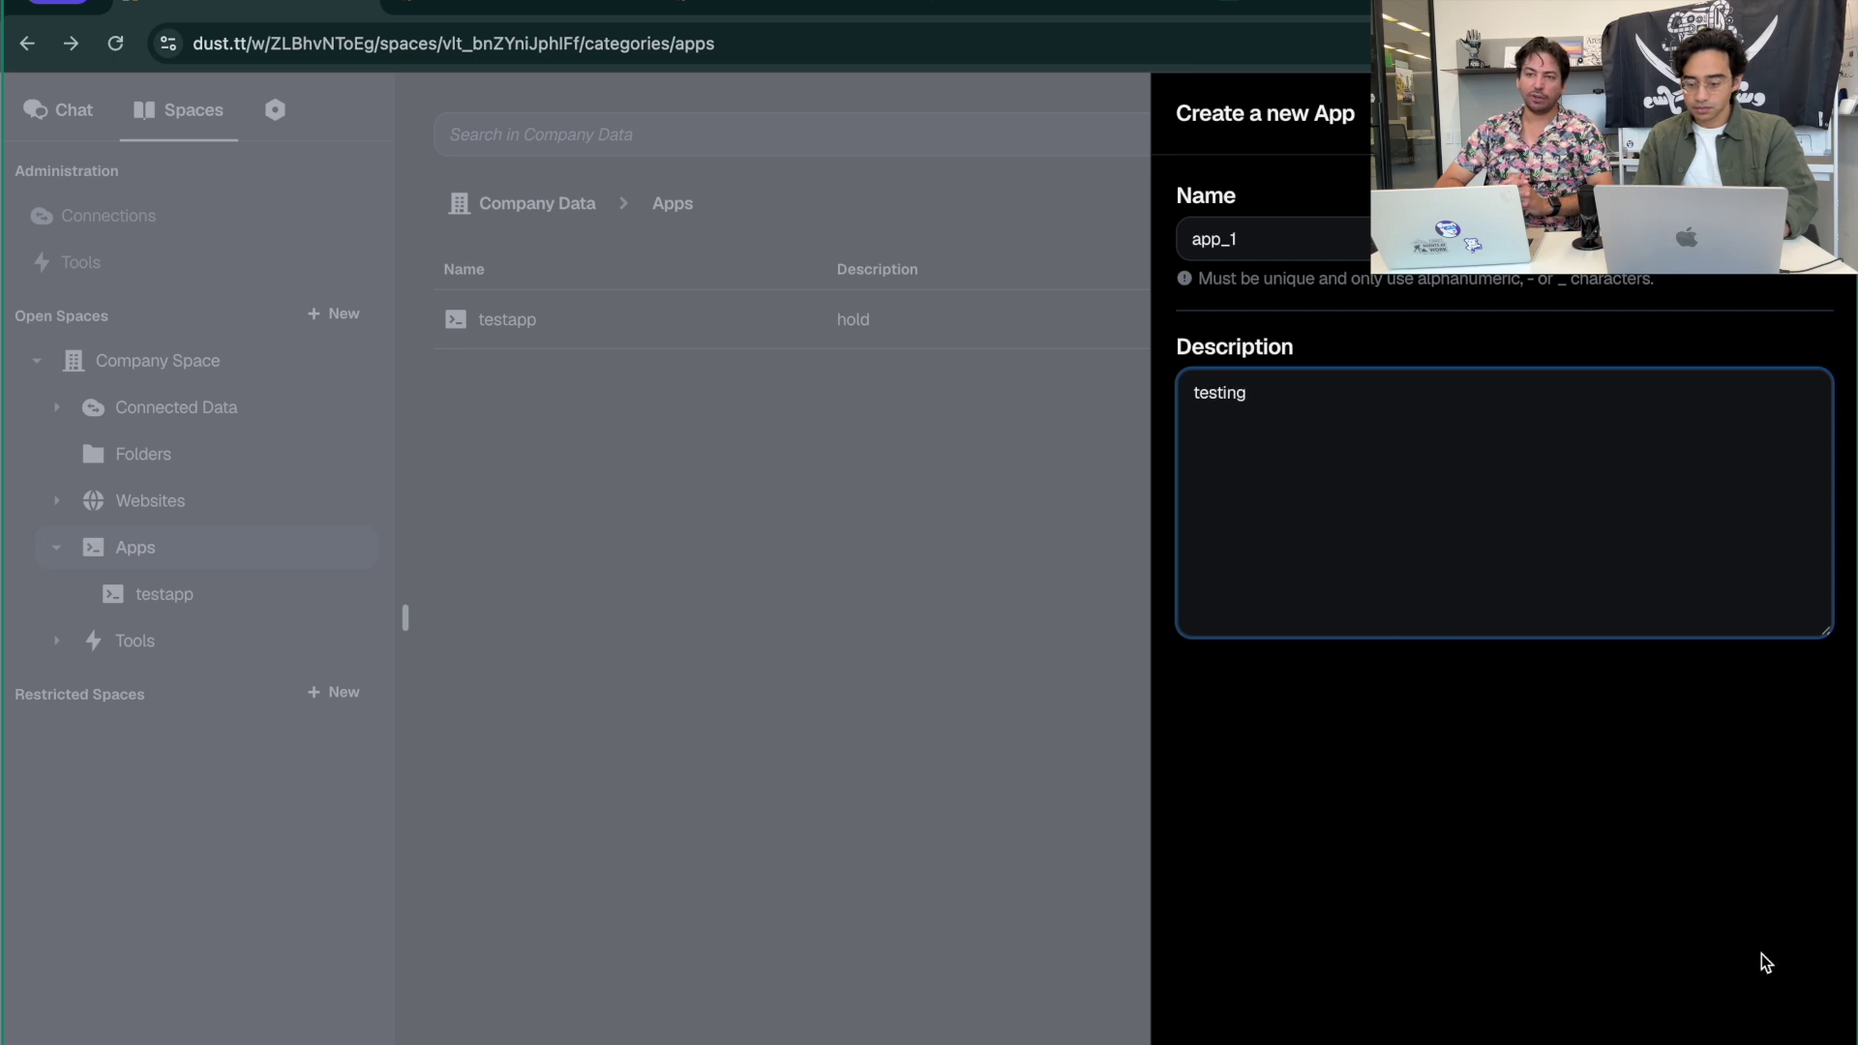
pyautogui.click(1576, 983)
pyautogui.click(522, 319)
pyautogui.moveTo(526, 321)
pyautogui.click(829, 319)
pyautogui.click(579, 515)
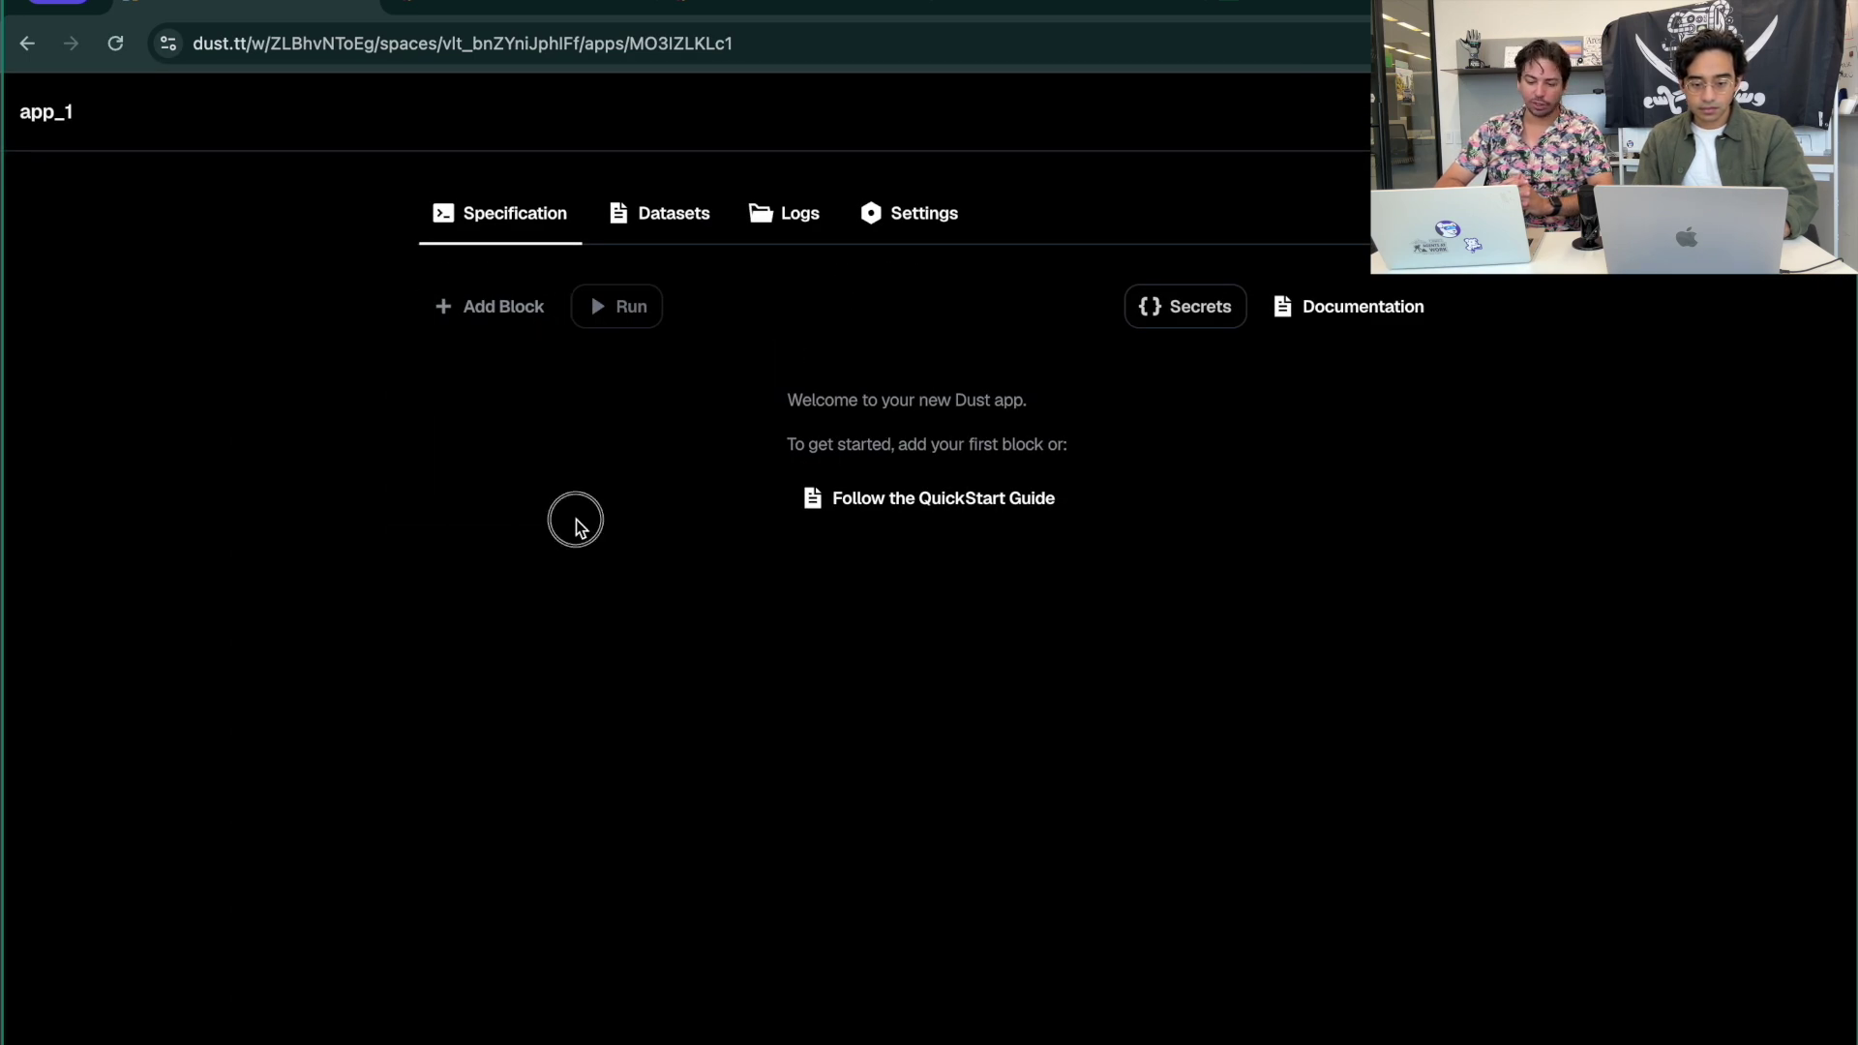
# Browse the available block types and add an Input block followed by an LLM chat block to app_1
pyautogui.click(508, 306)
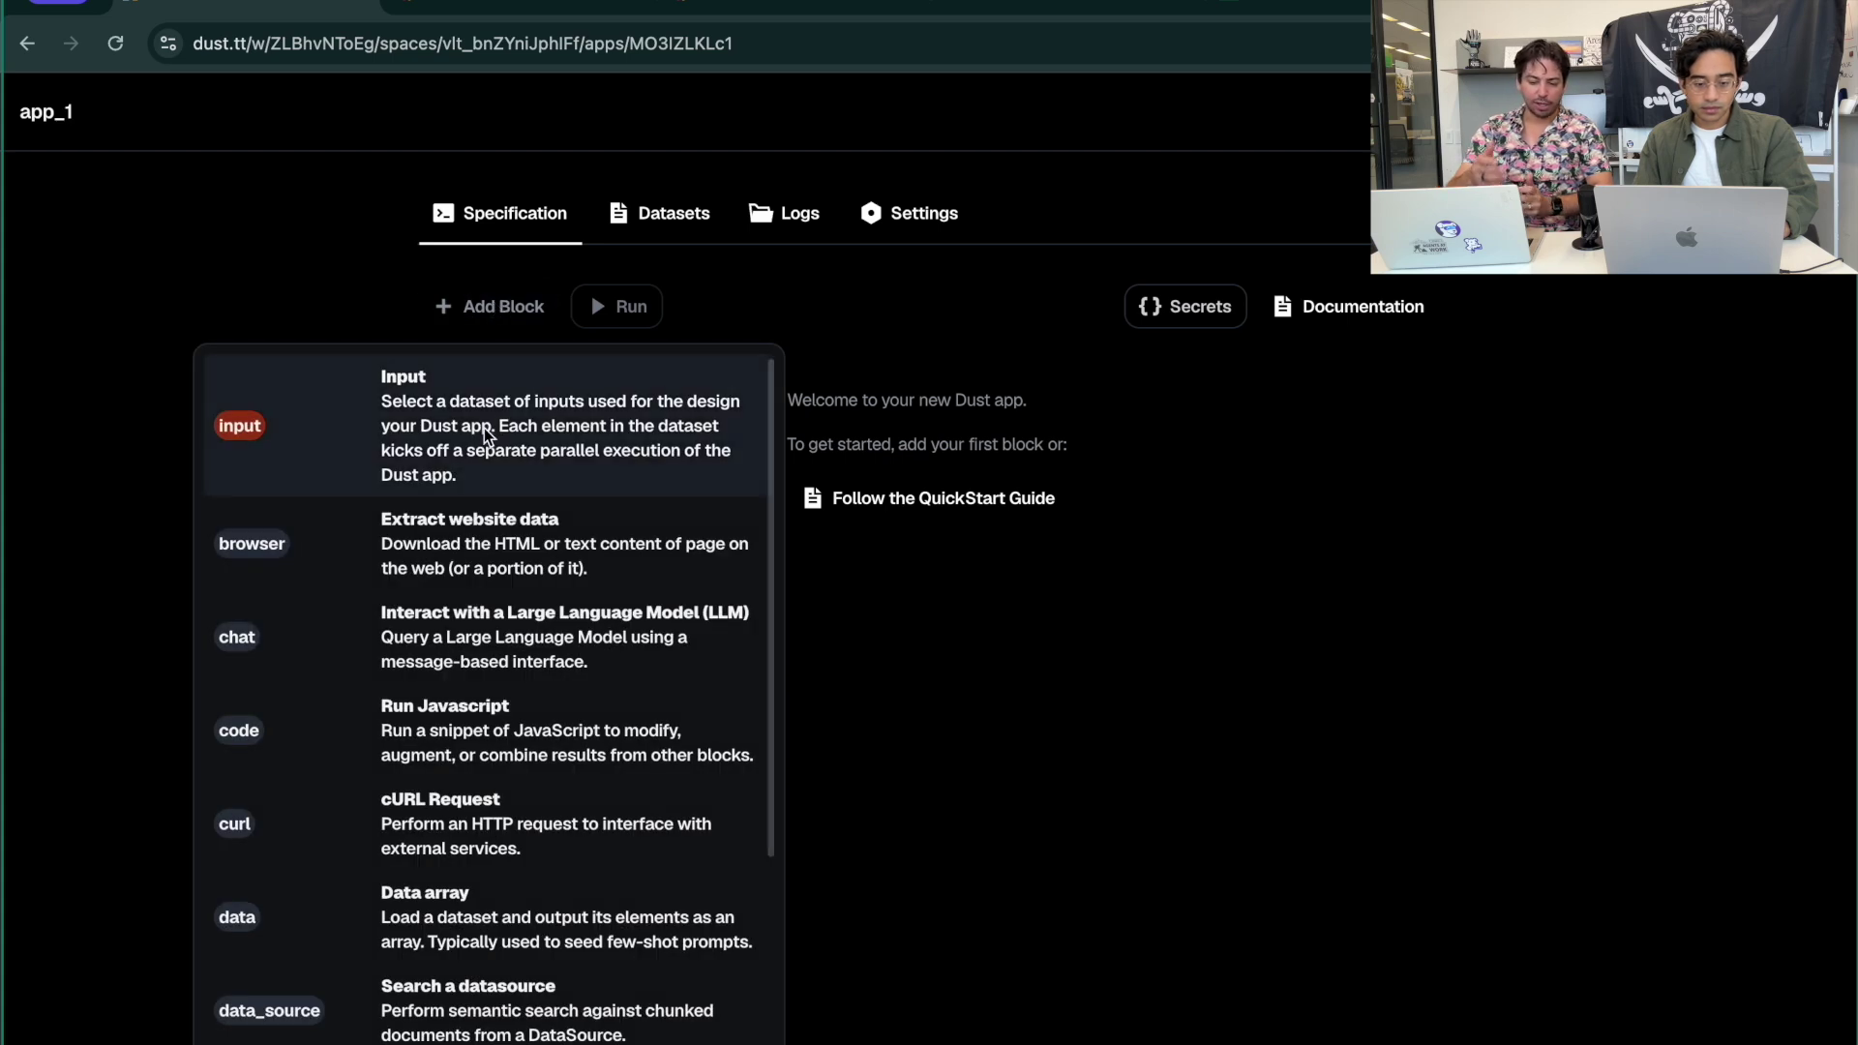
pyautogui.scroll(-3, 486, 435)
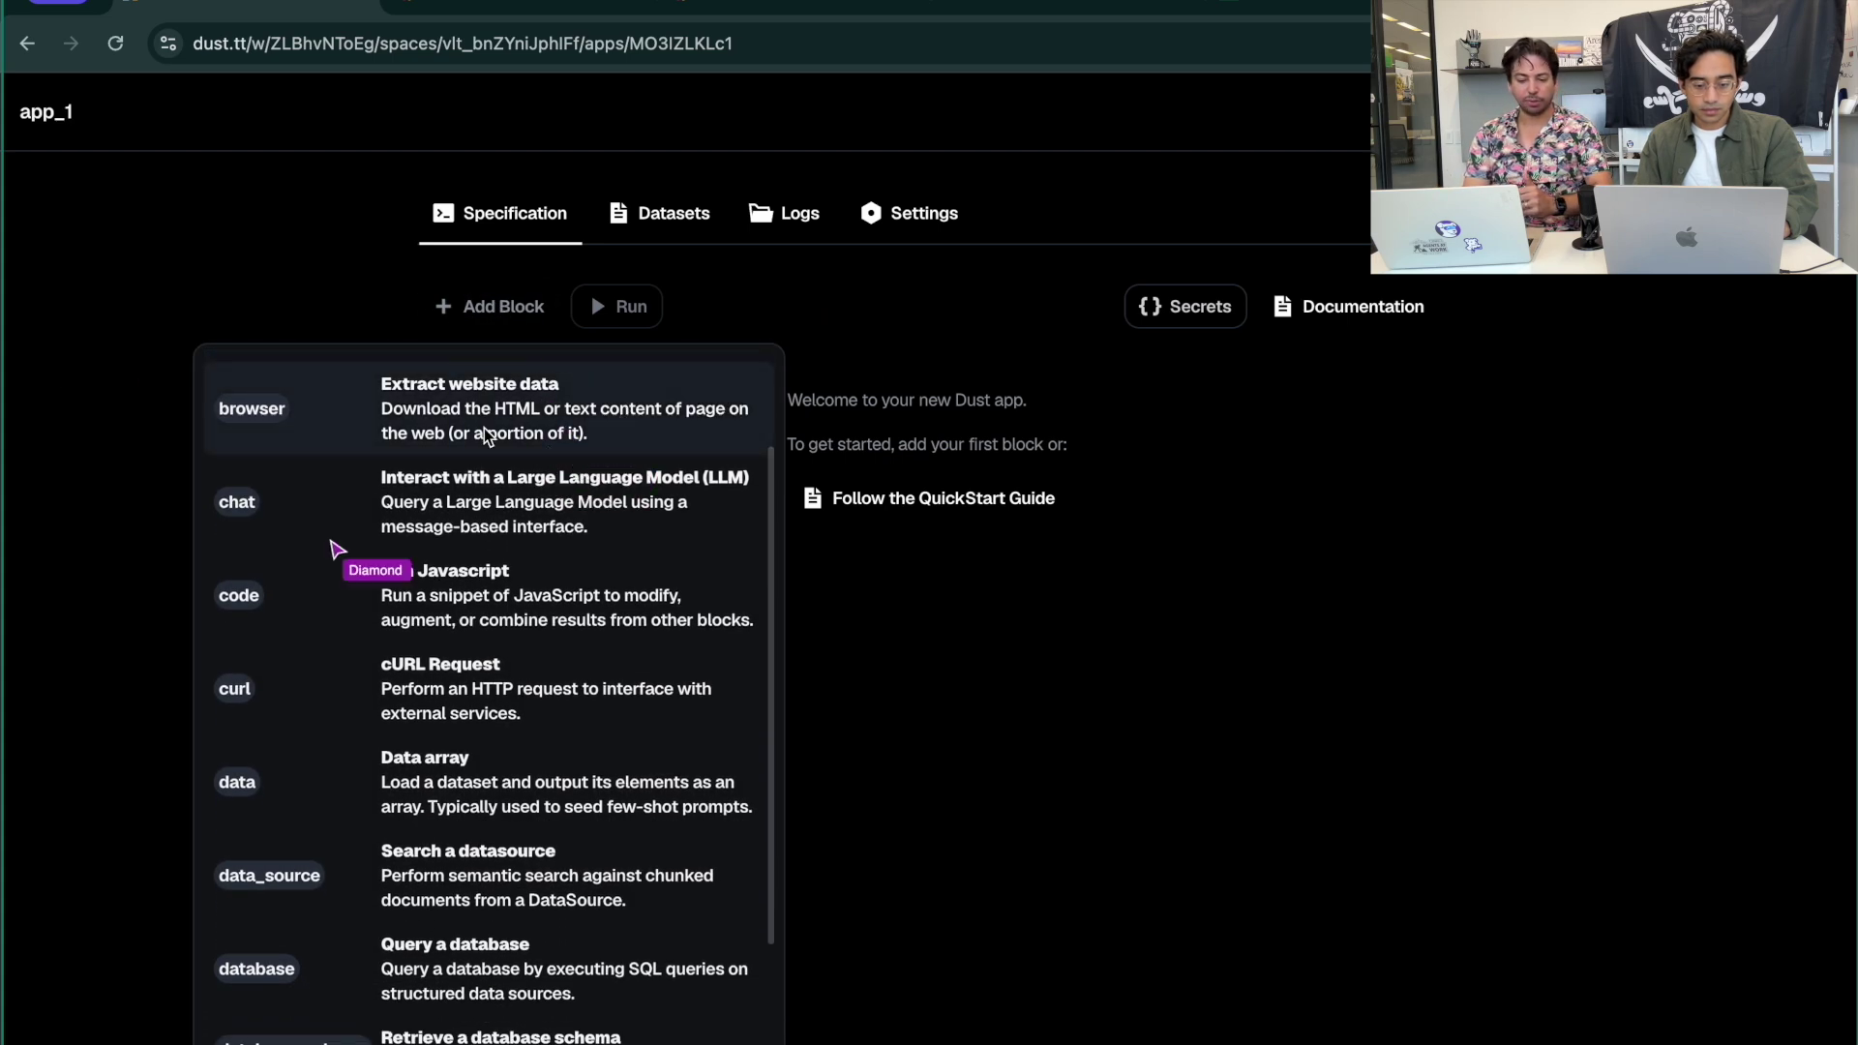
pyautogui.scroll(-4, 486, 435)
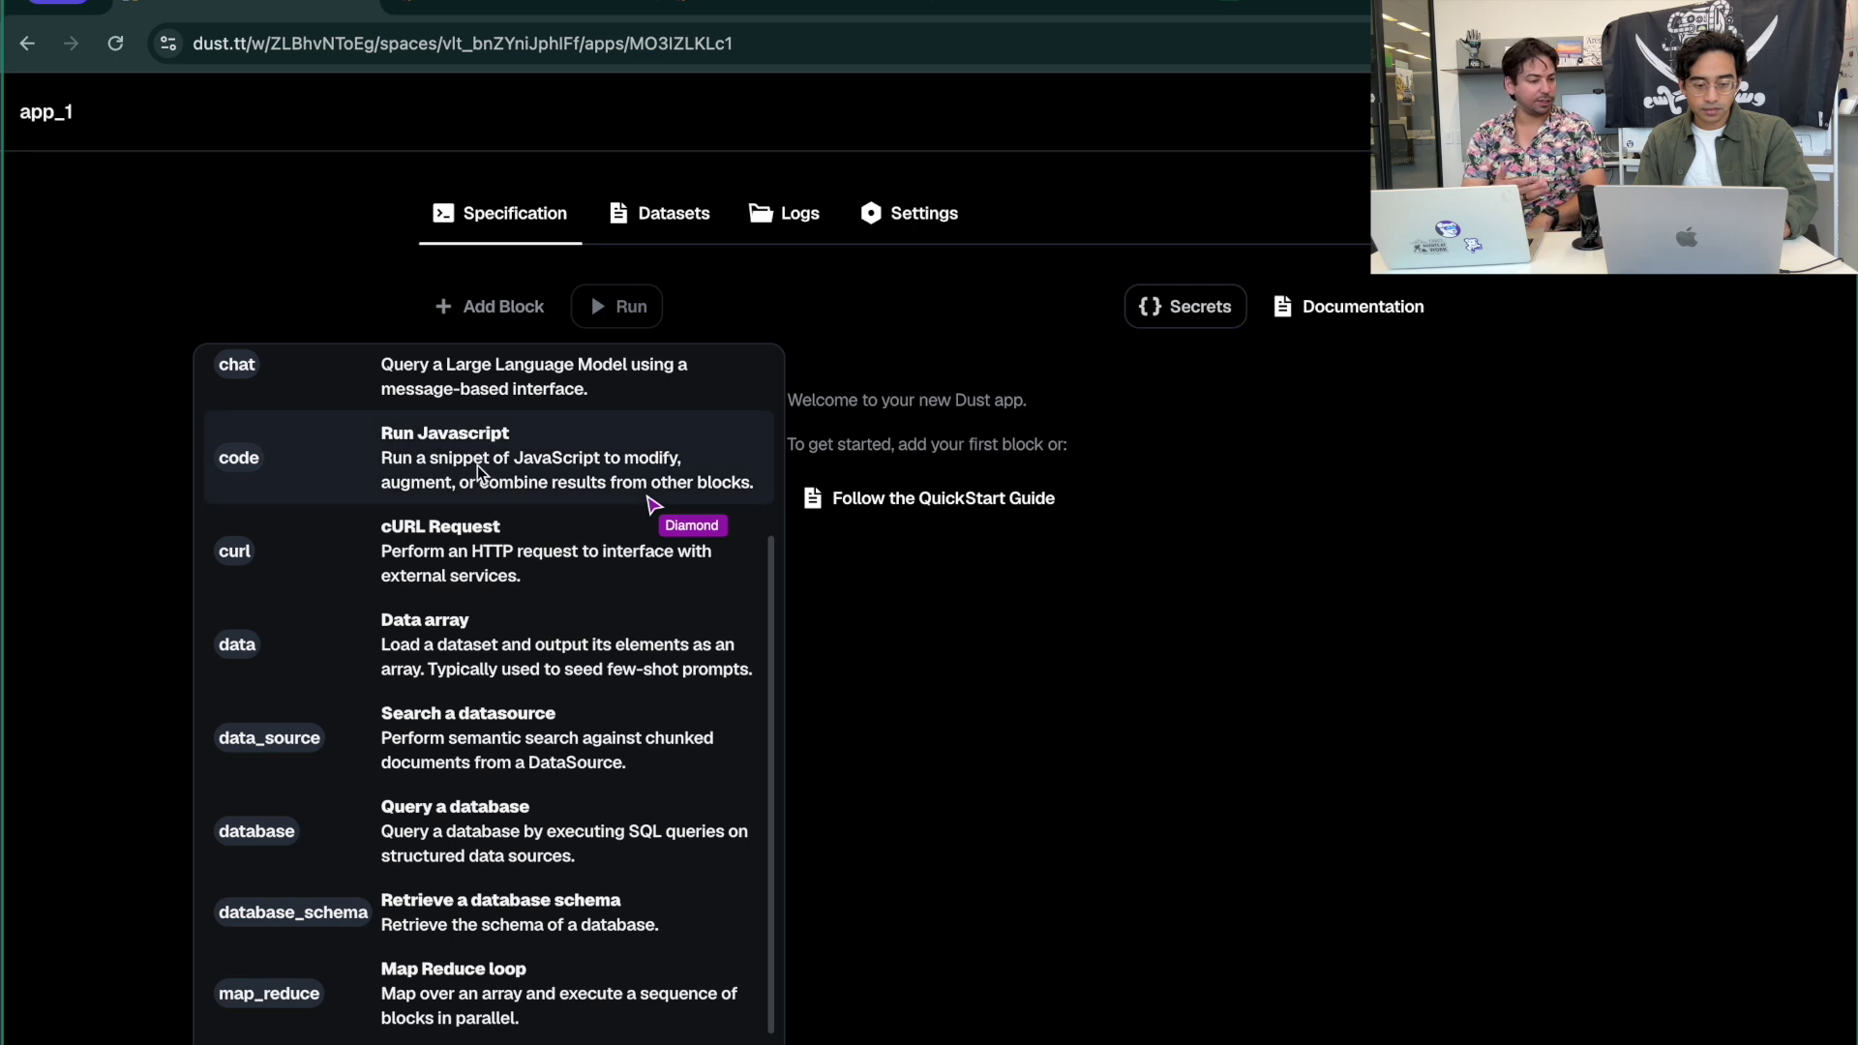
pyautogui.scroll(-1, 474, 484)
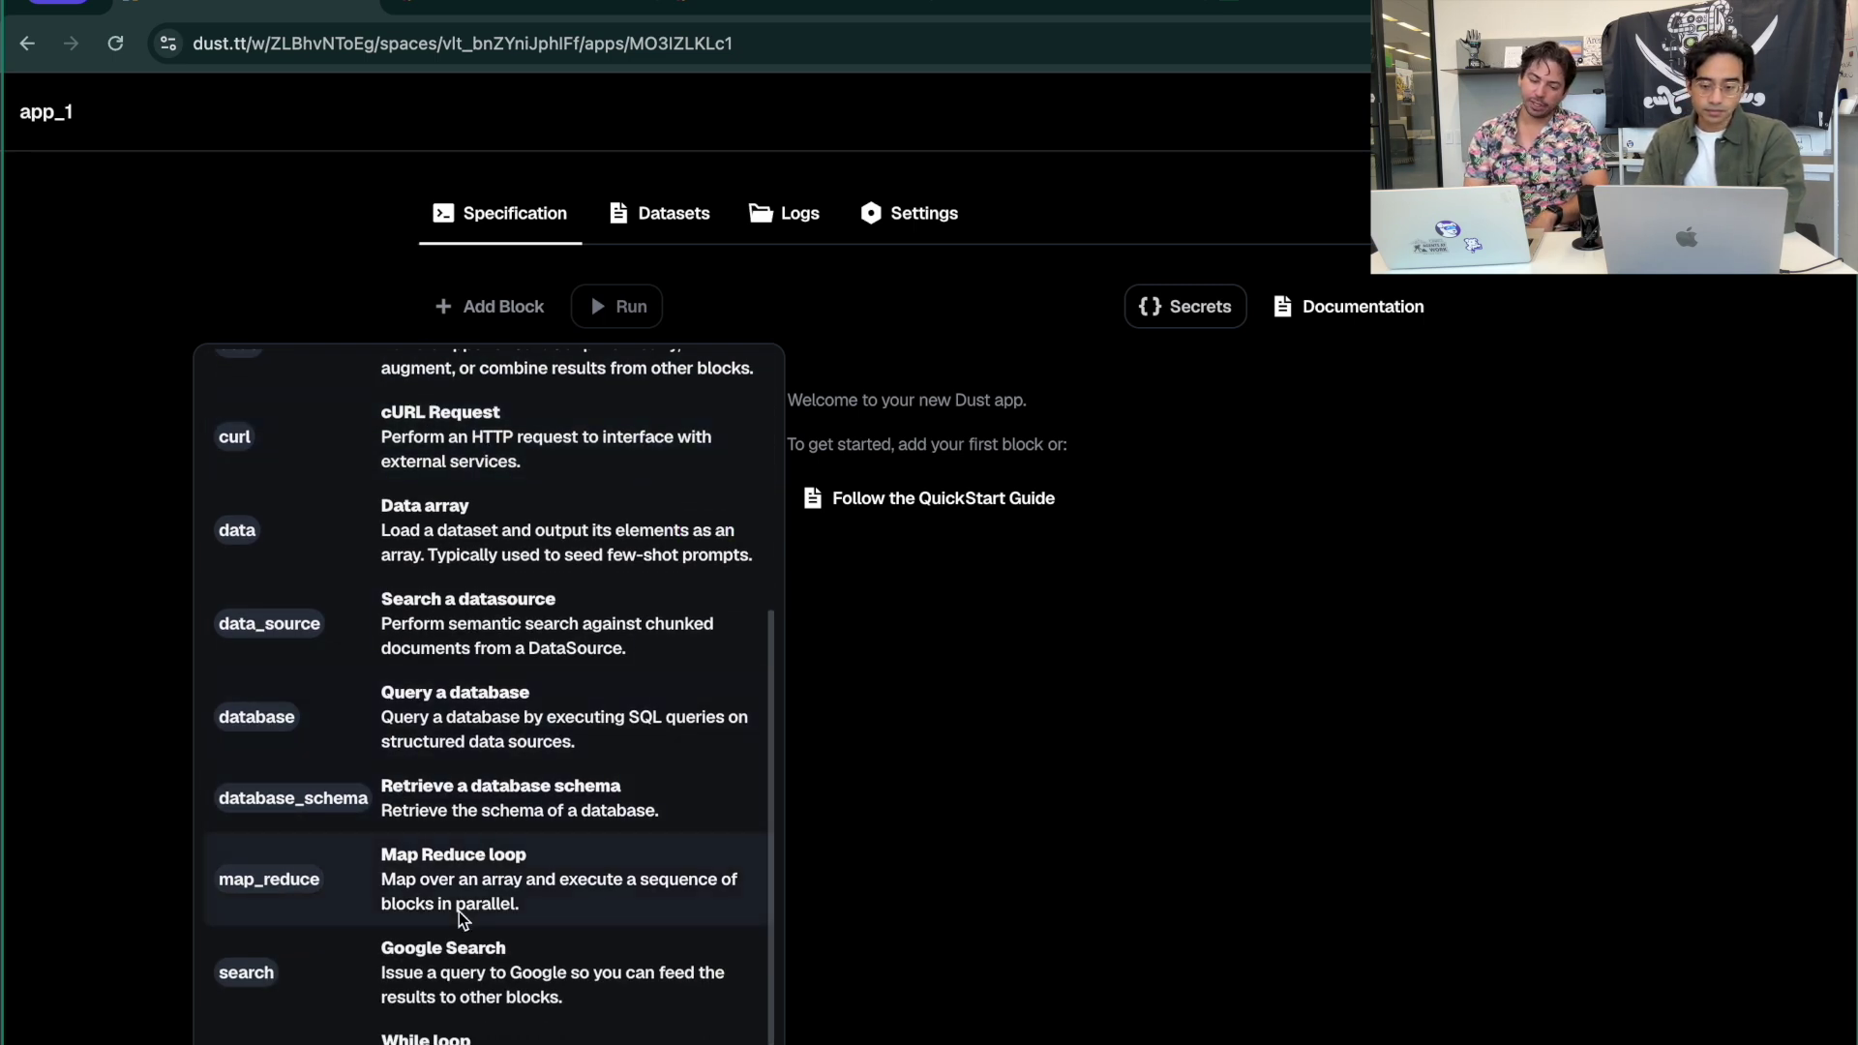
pyautogui.scroll(7, 479, 580)
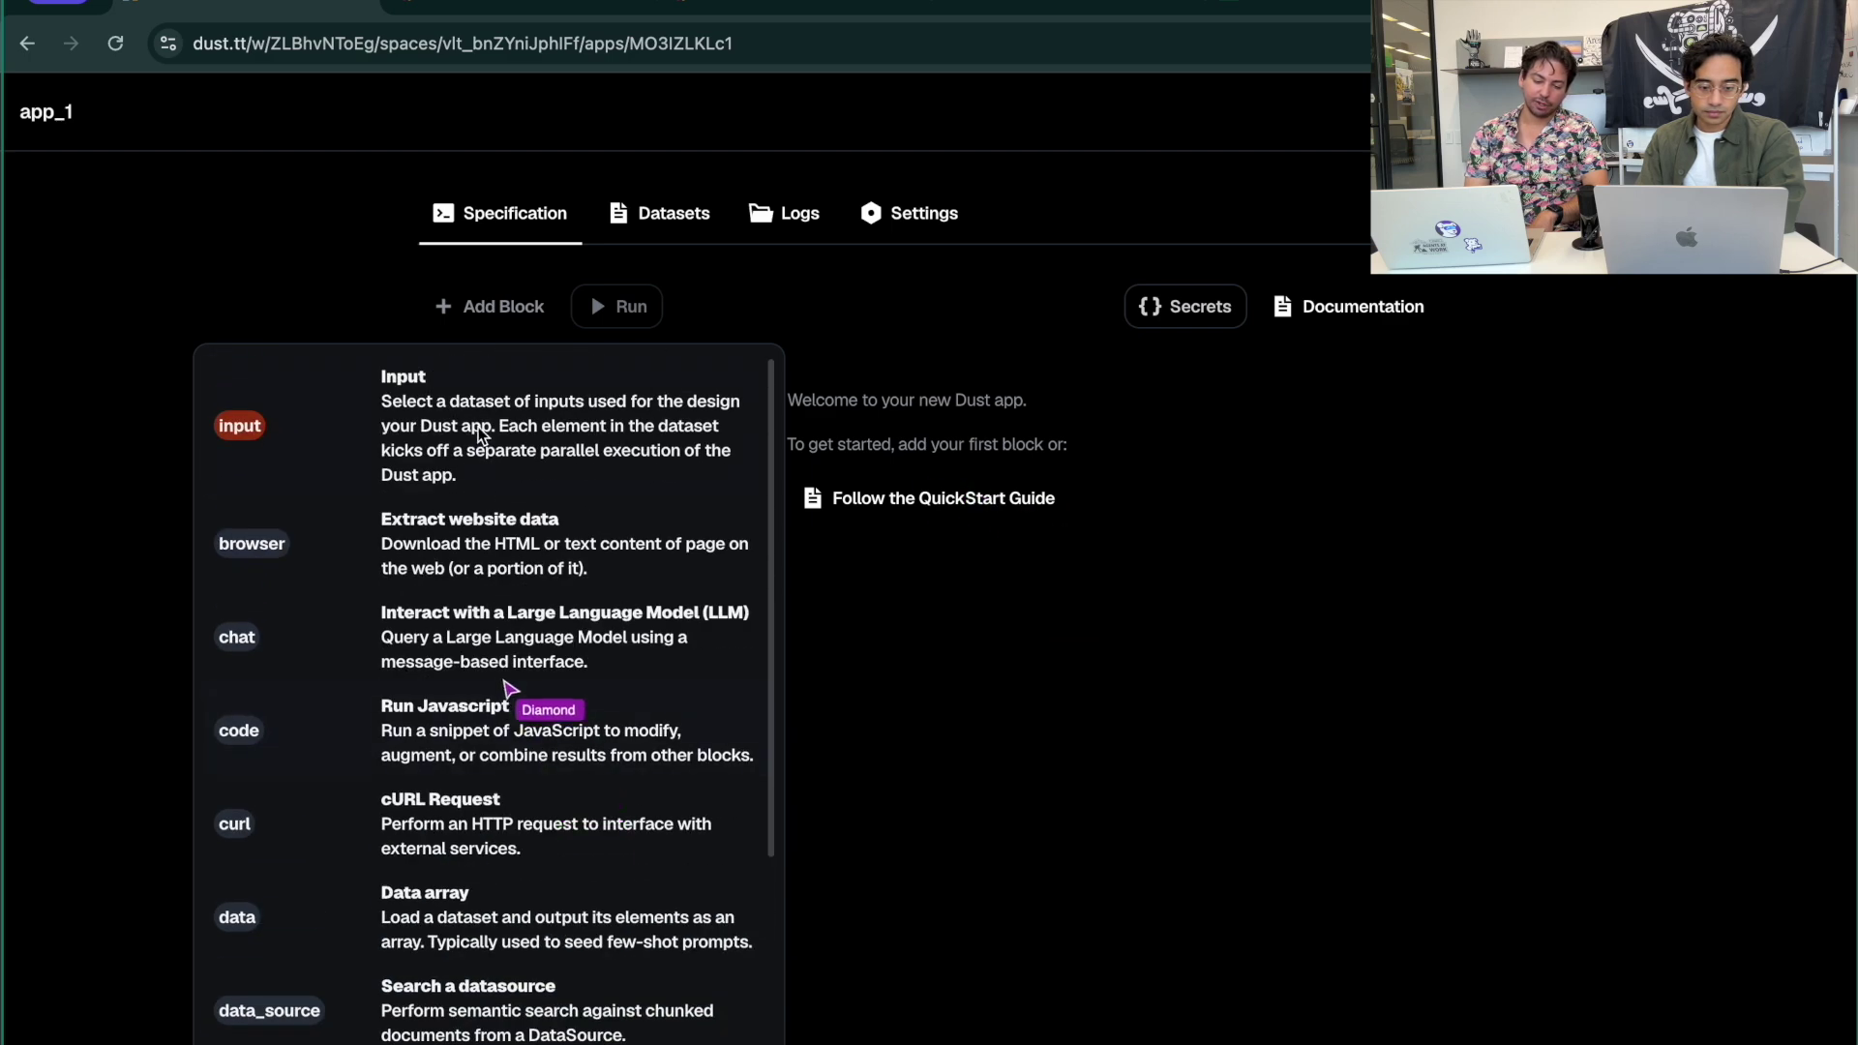
pyautogui.click(478, 418)
pyautogui.click(484, 239)
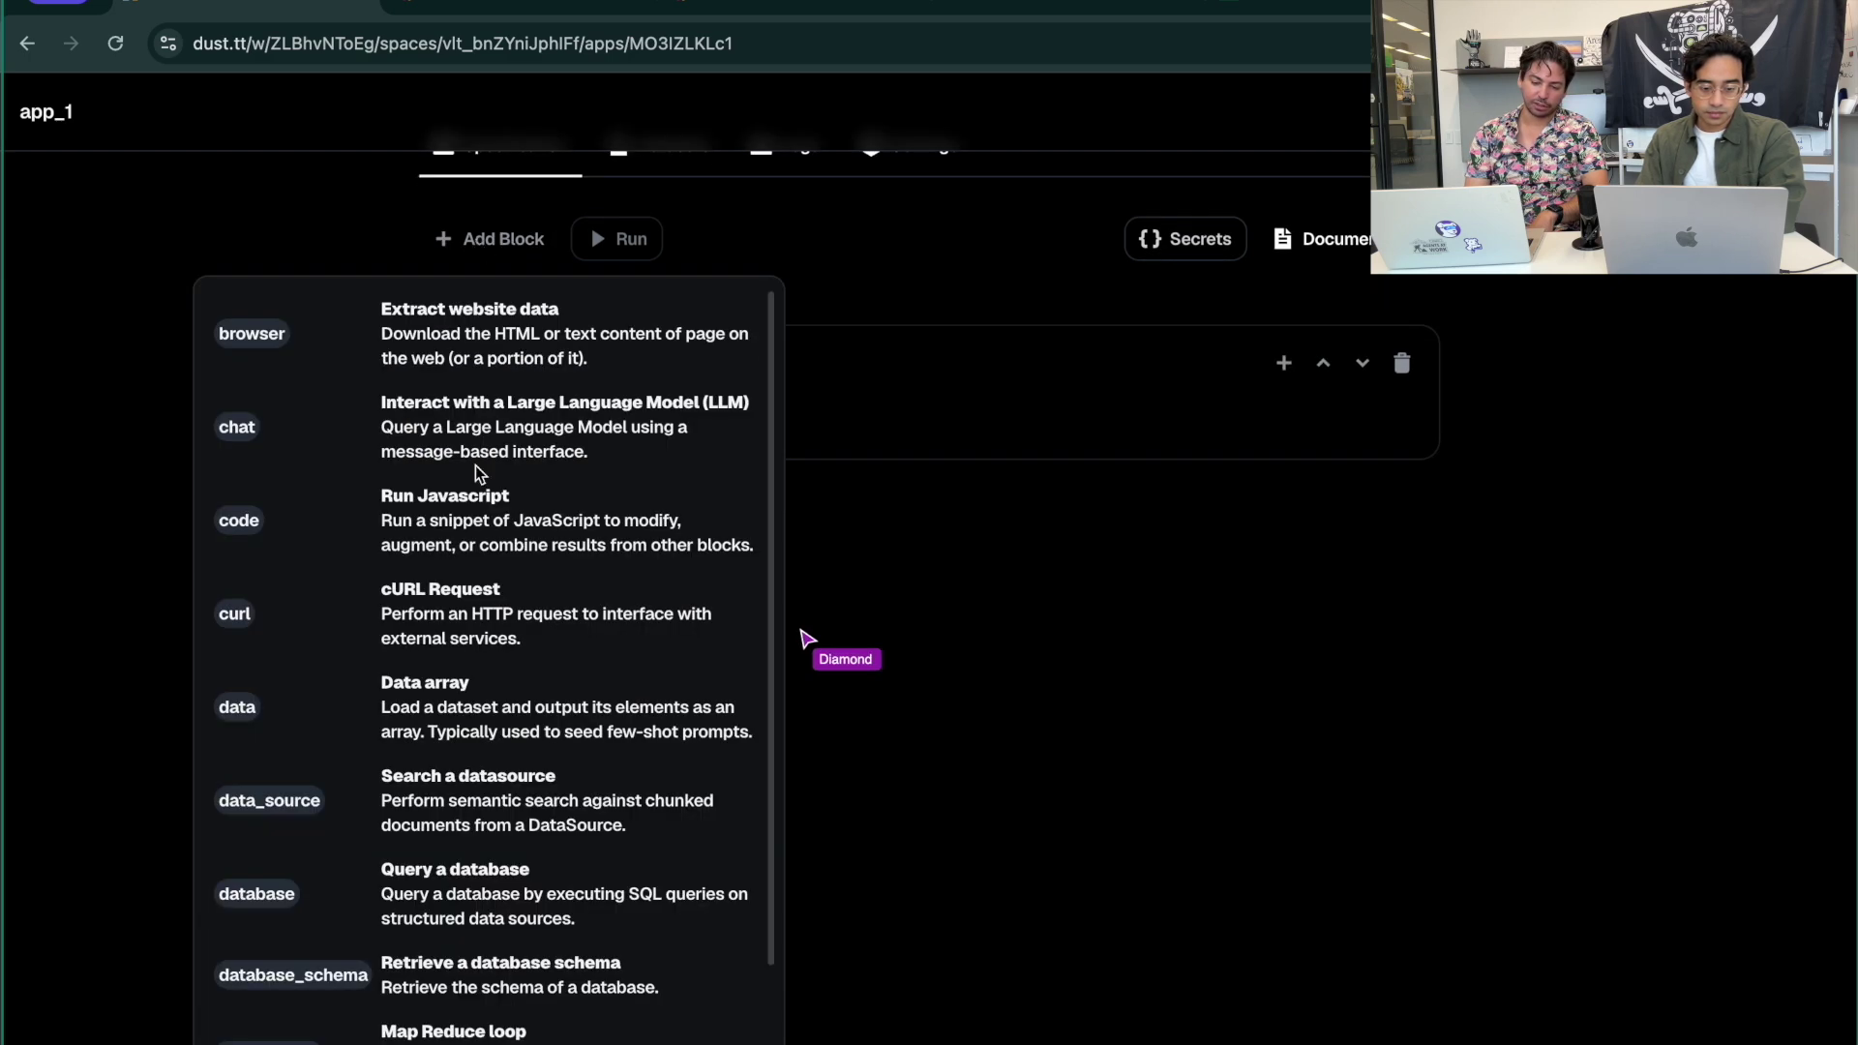
pyautogui.click(525, 443)
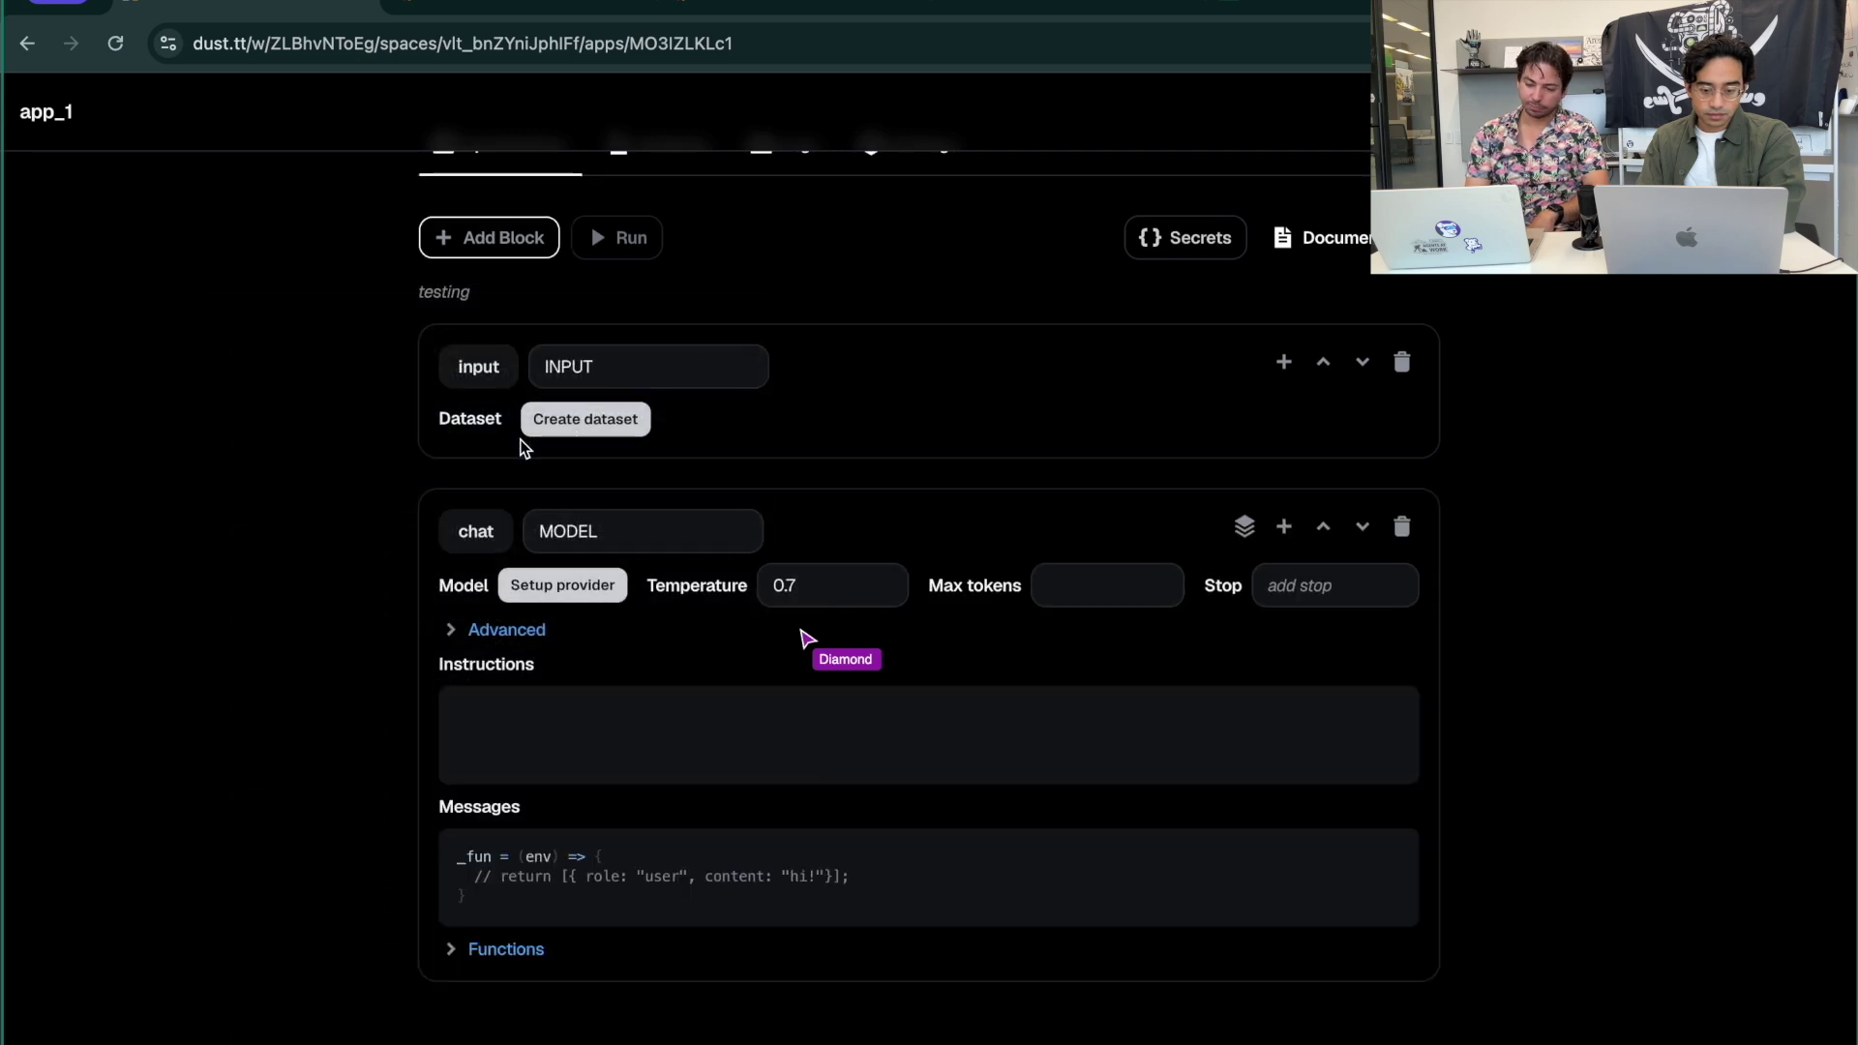
# Check the model providers available through the chat block's provider setup and return to the app_1 specification
pyautogui.click(513, 631)
pyautogui.click(549, 597)
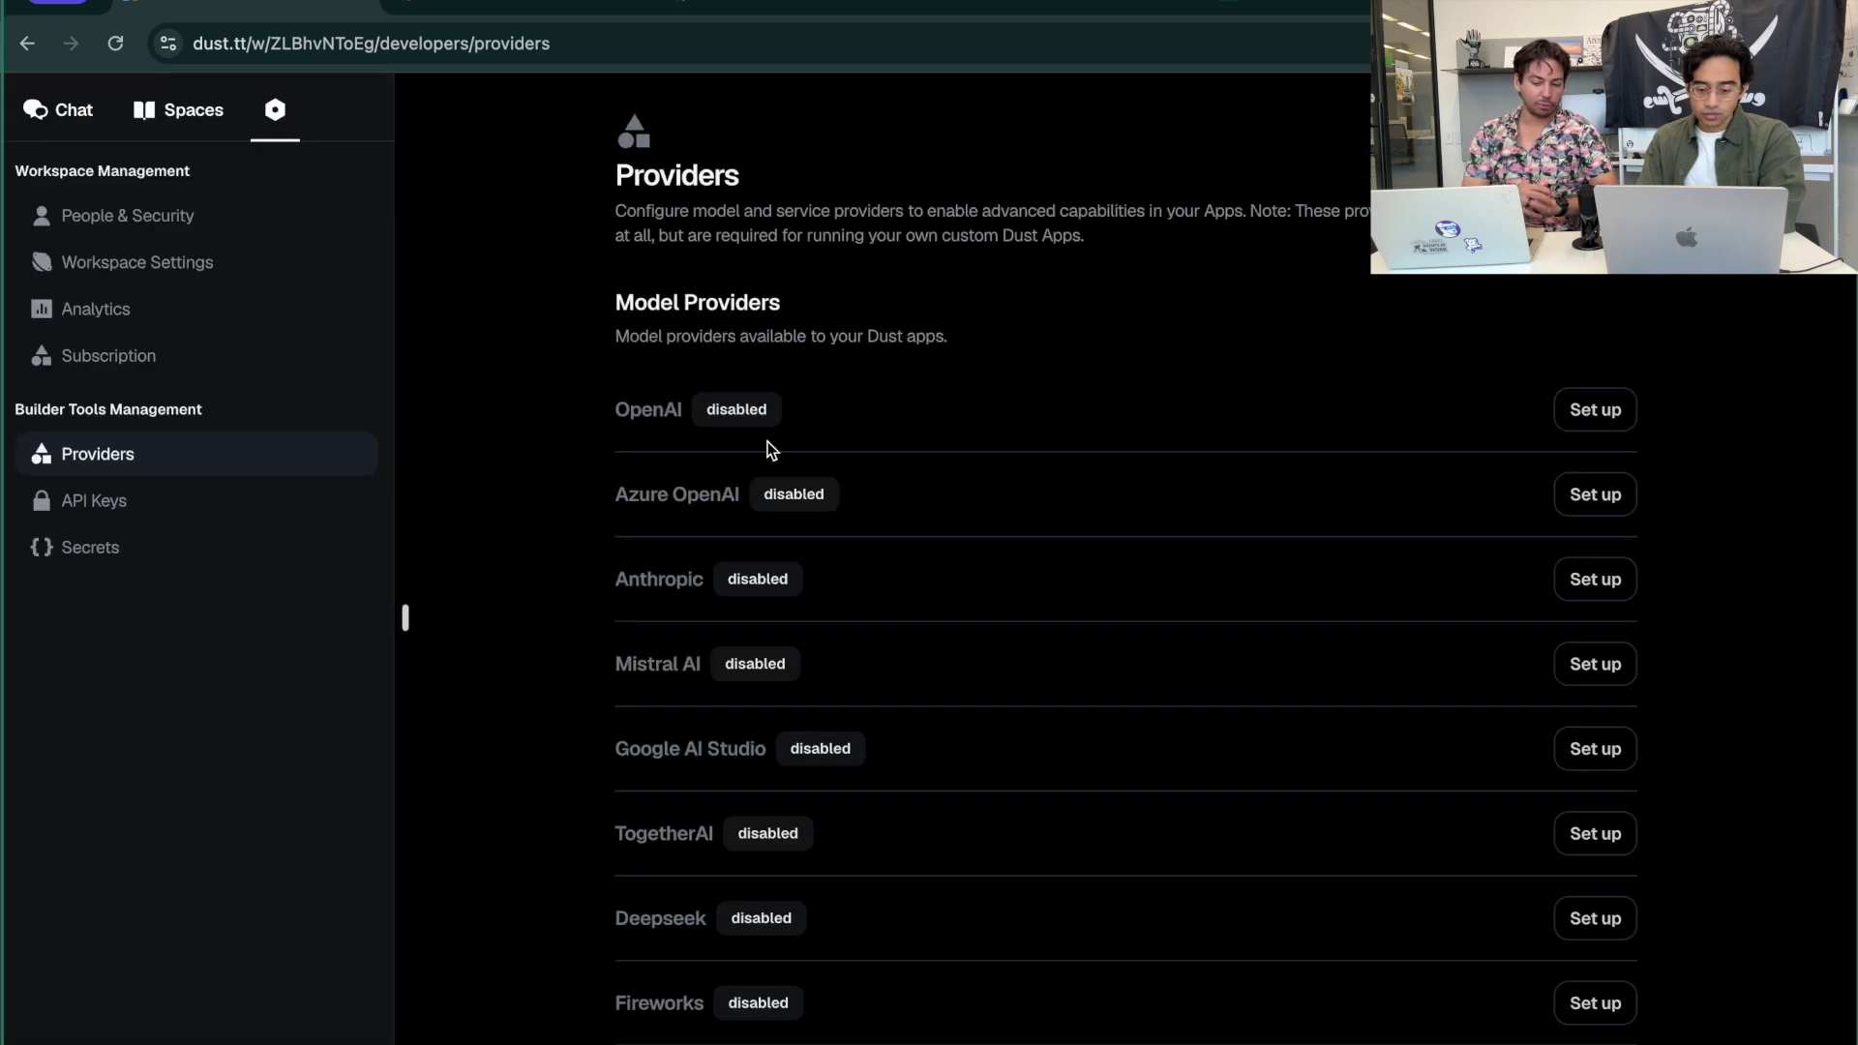
pyautogui.hscroll(-5, 768, 441)
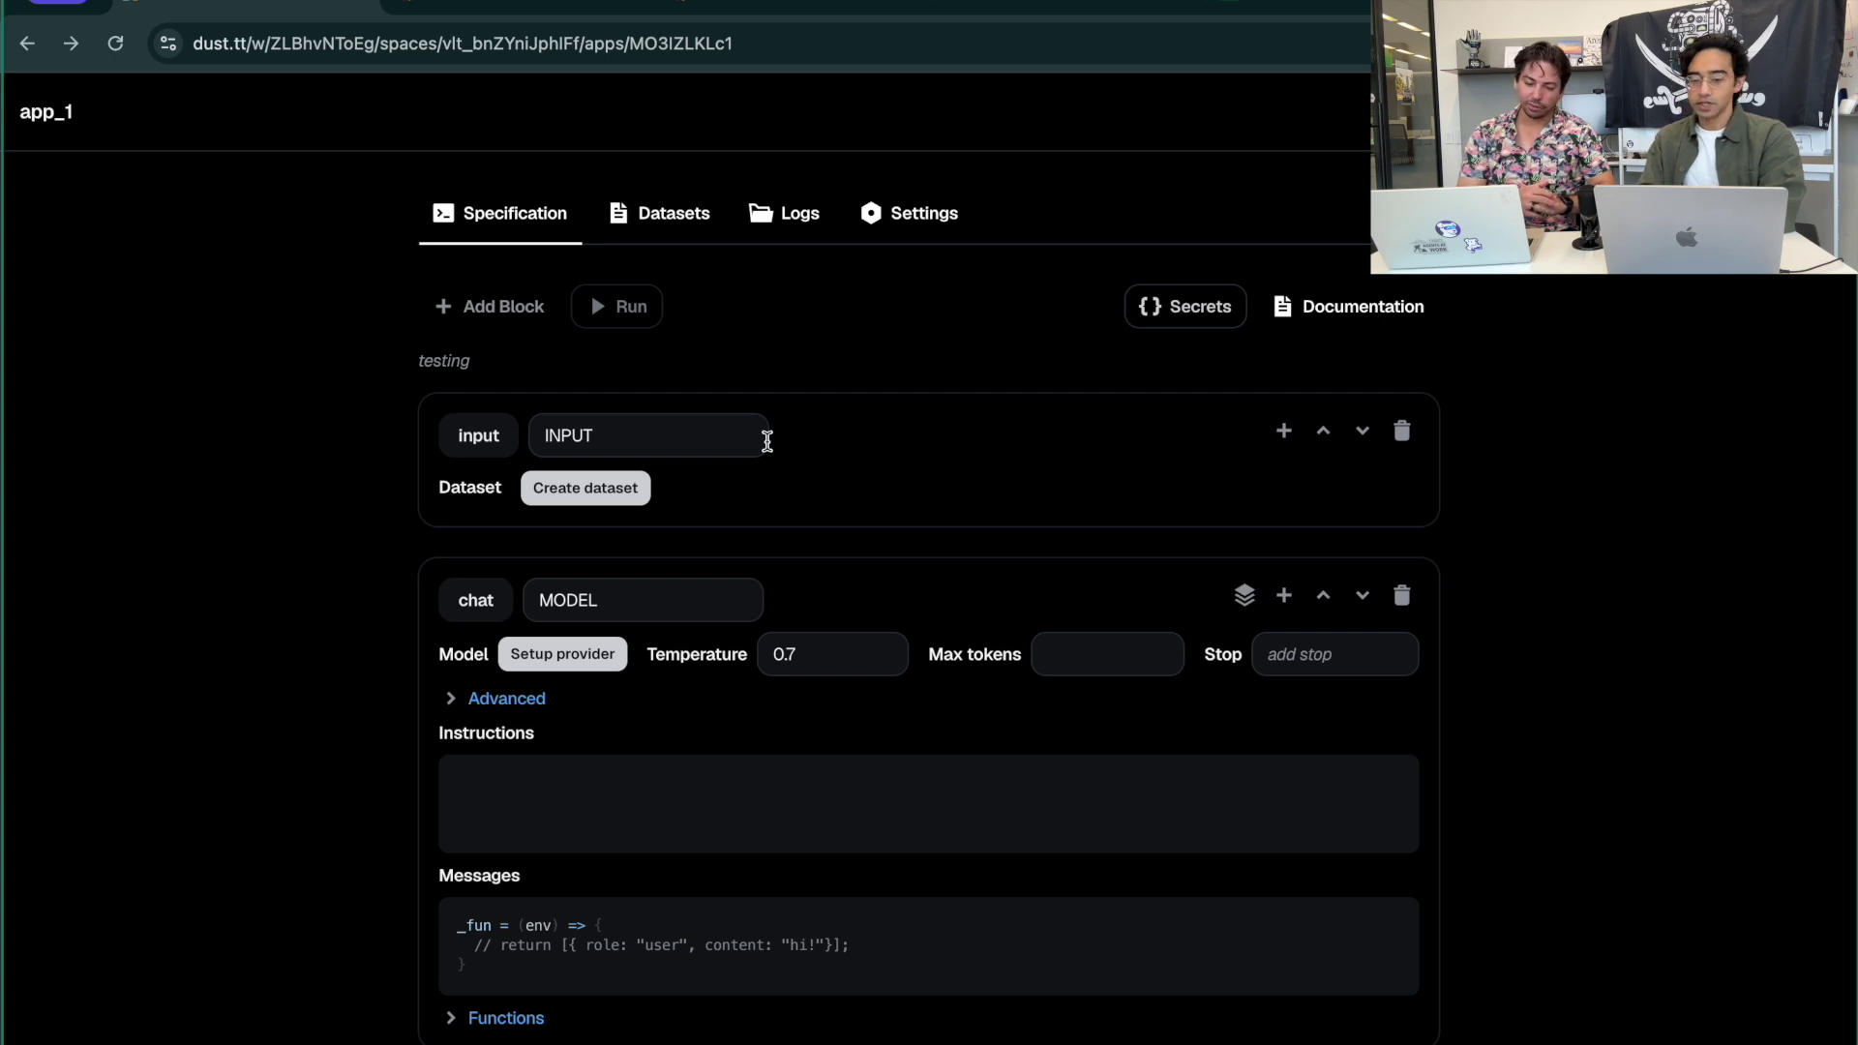
# Add a Run Javascript code block below the chat block and bring it into view
pyautogui.scroll(1, 1314, 472)
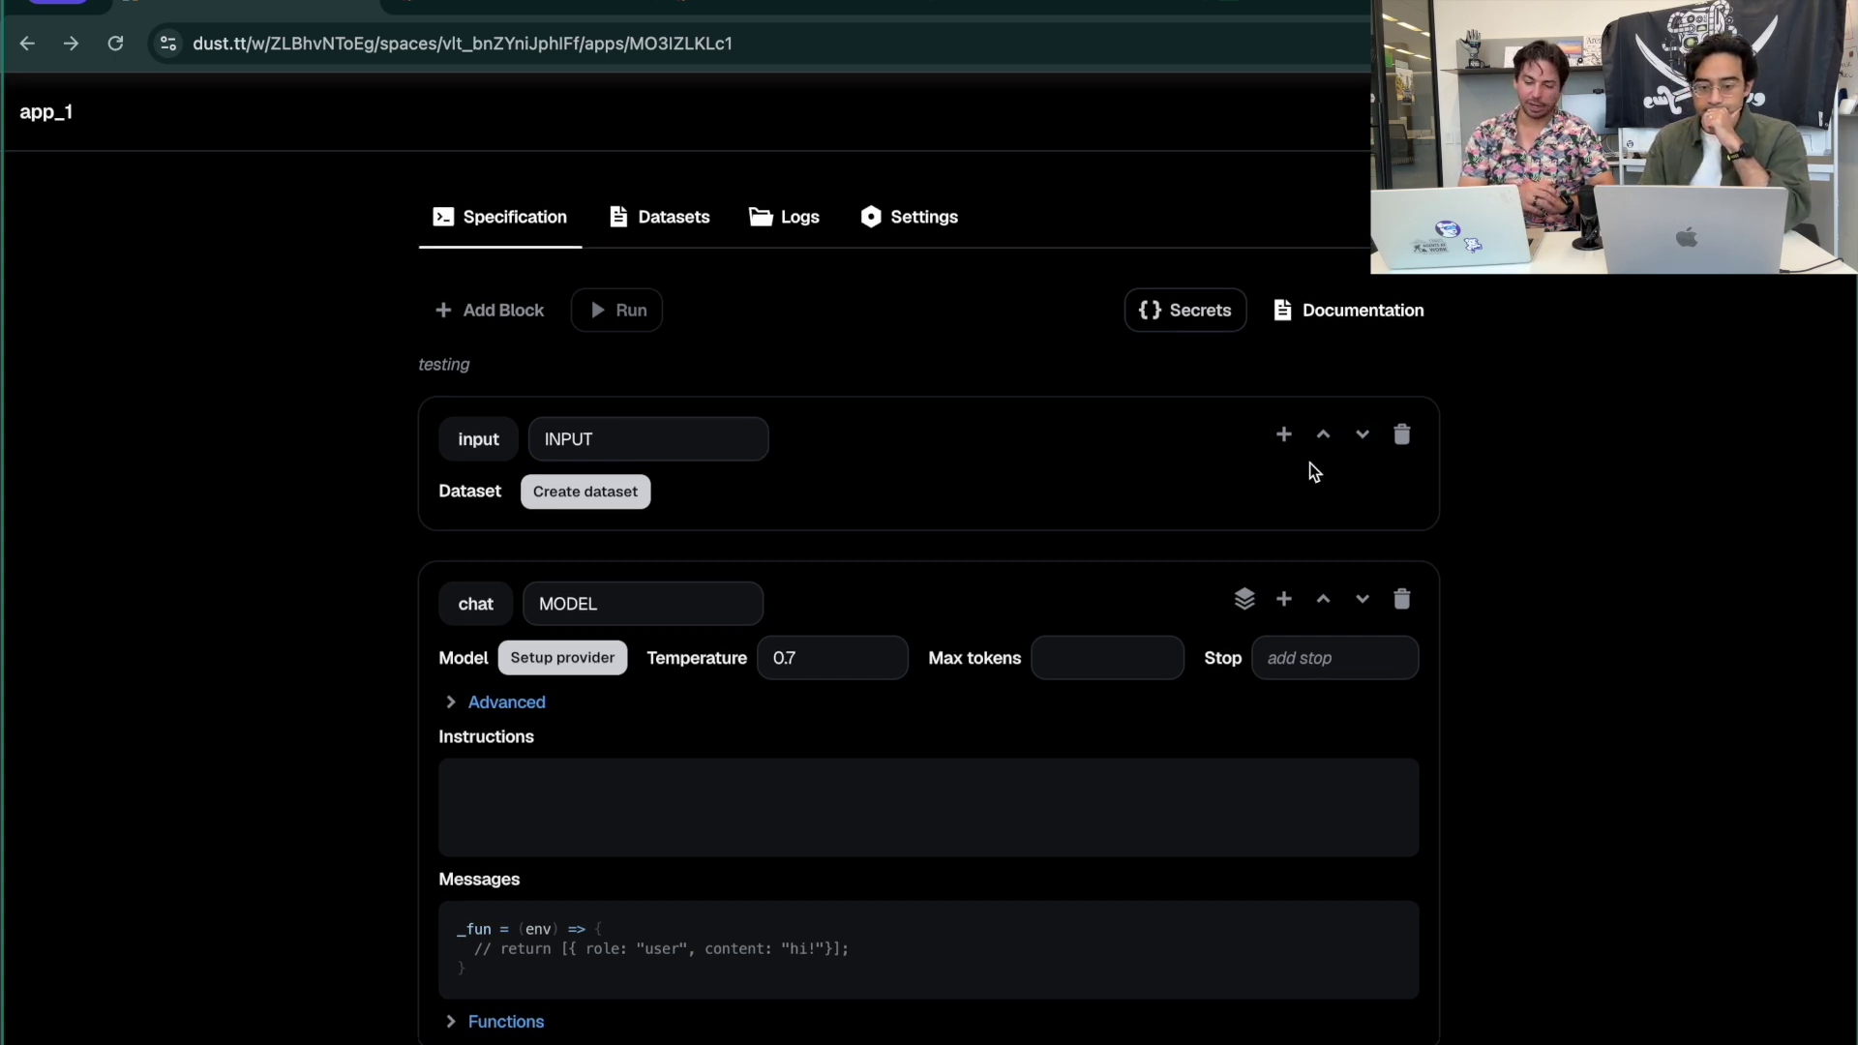
pyautogui.click(458, 307)
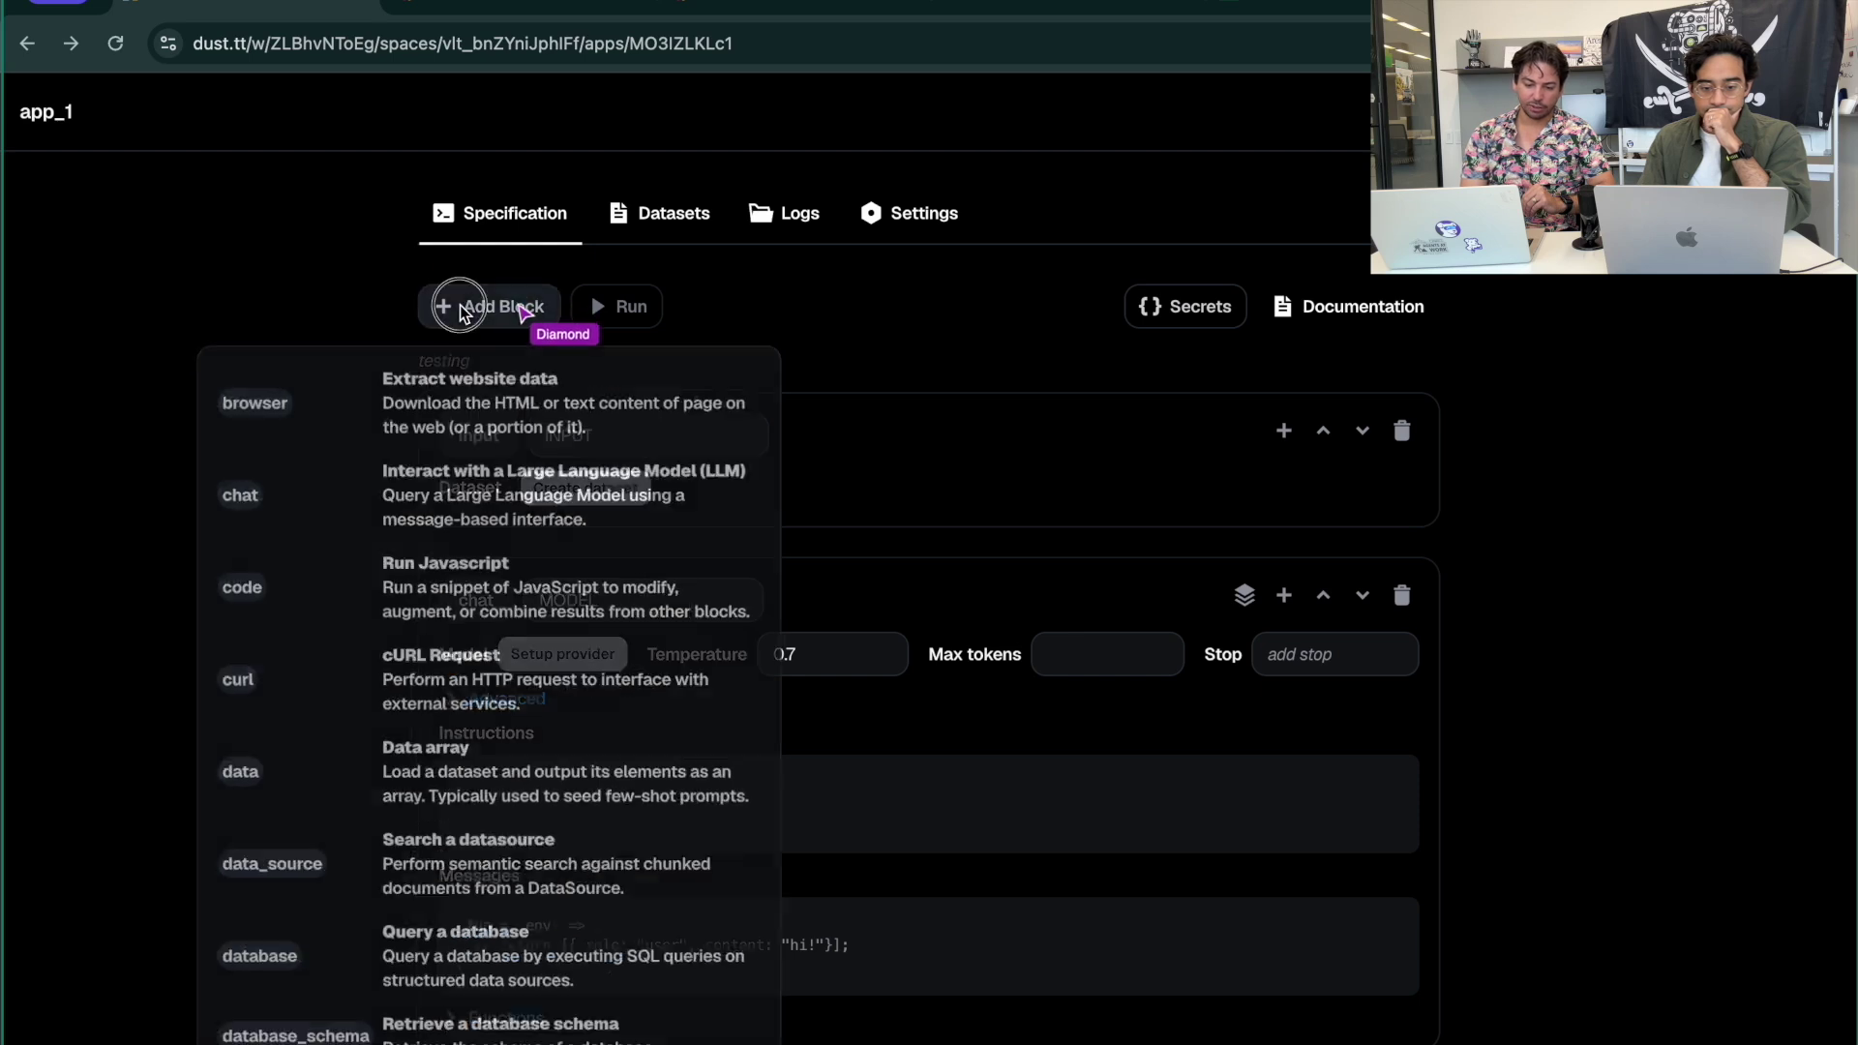
pyautogui.click(426, 610)
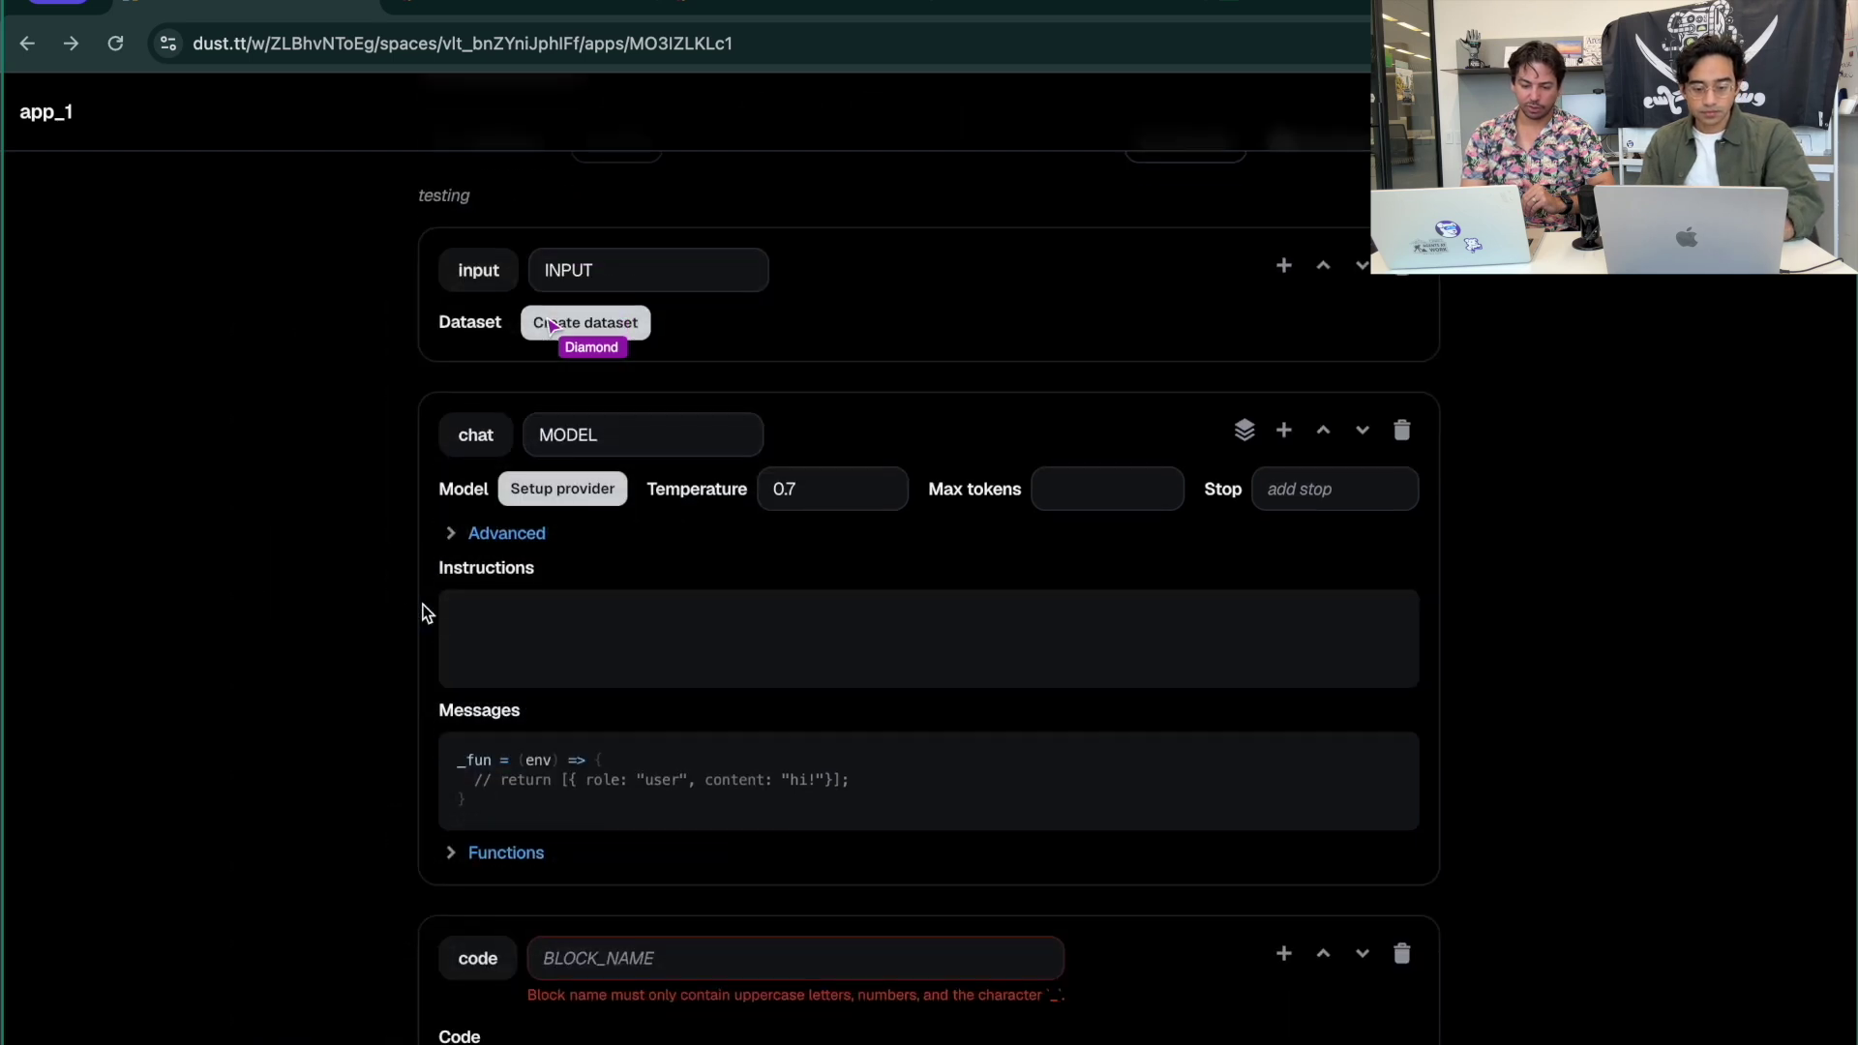
pyautogui.scroll(-3, 261, 668)
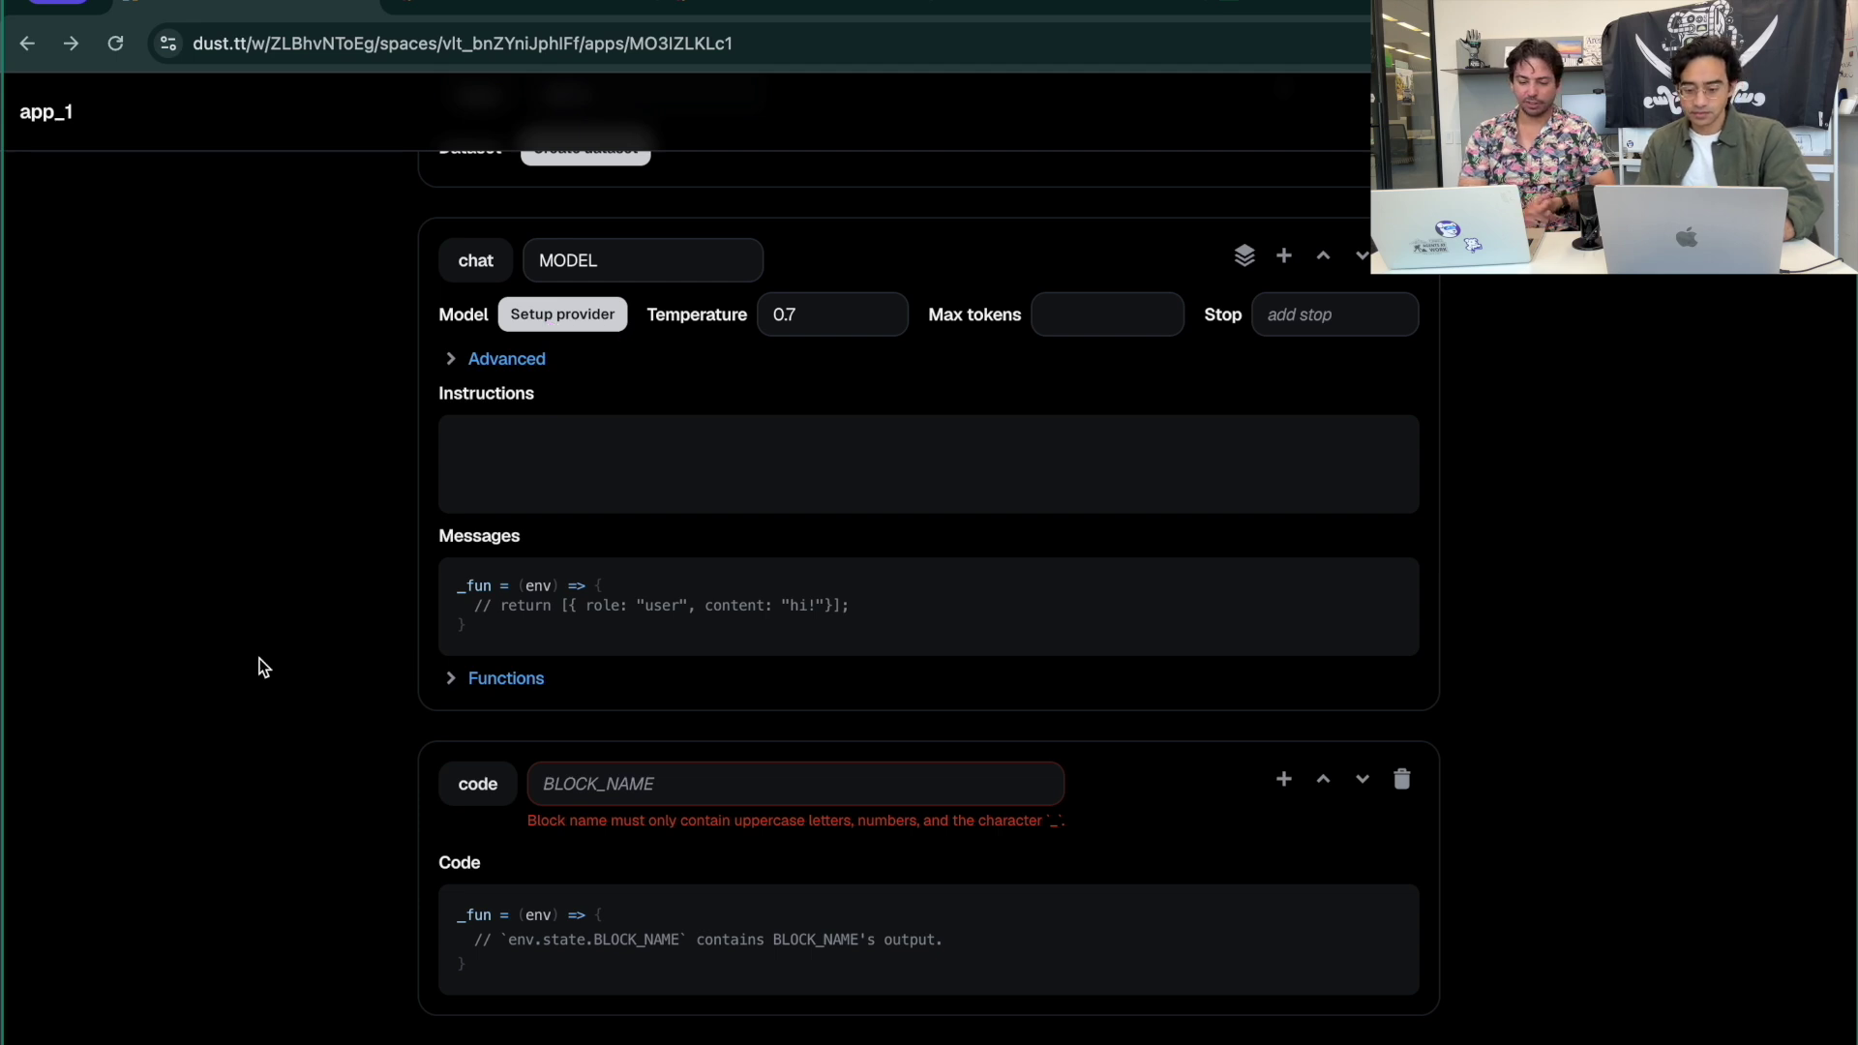
# Look at the block types that can be inserted after the chat block, dismiss the list and review the app's blocks
pyautogui.click(1287, 255)
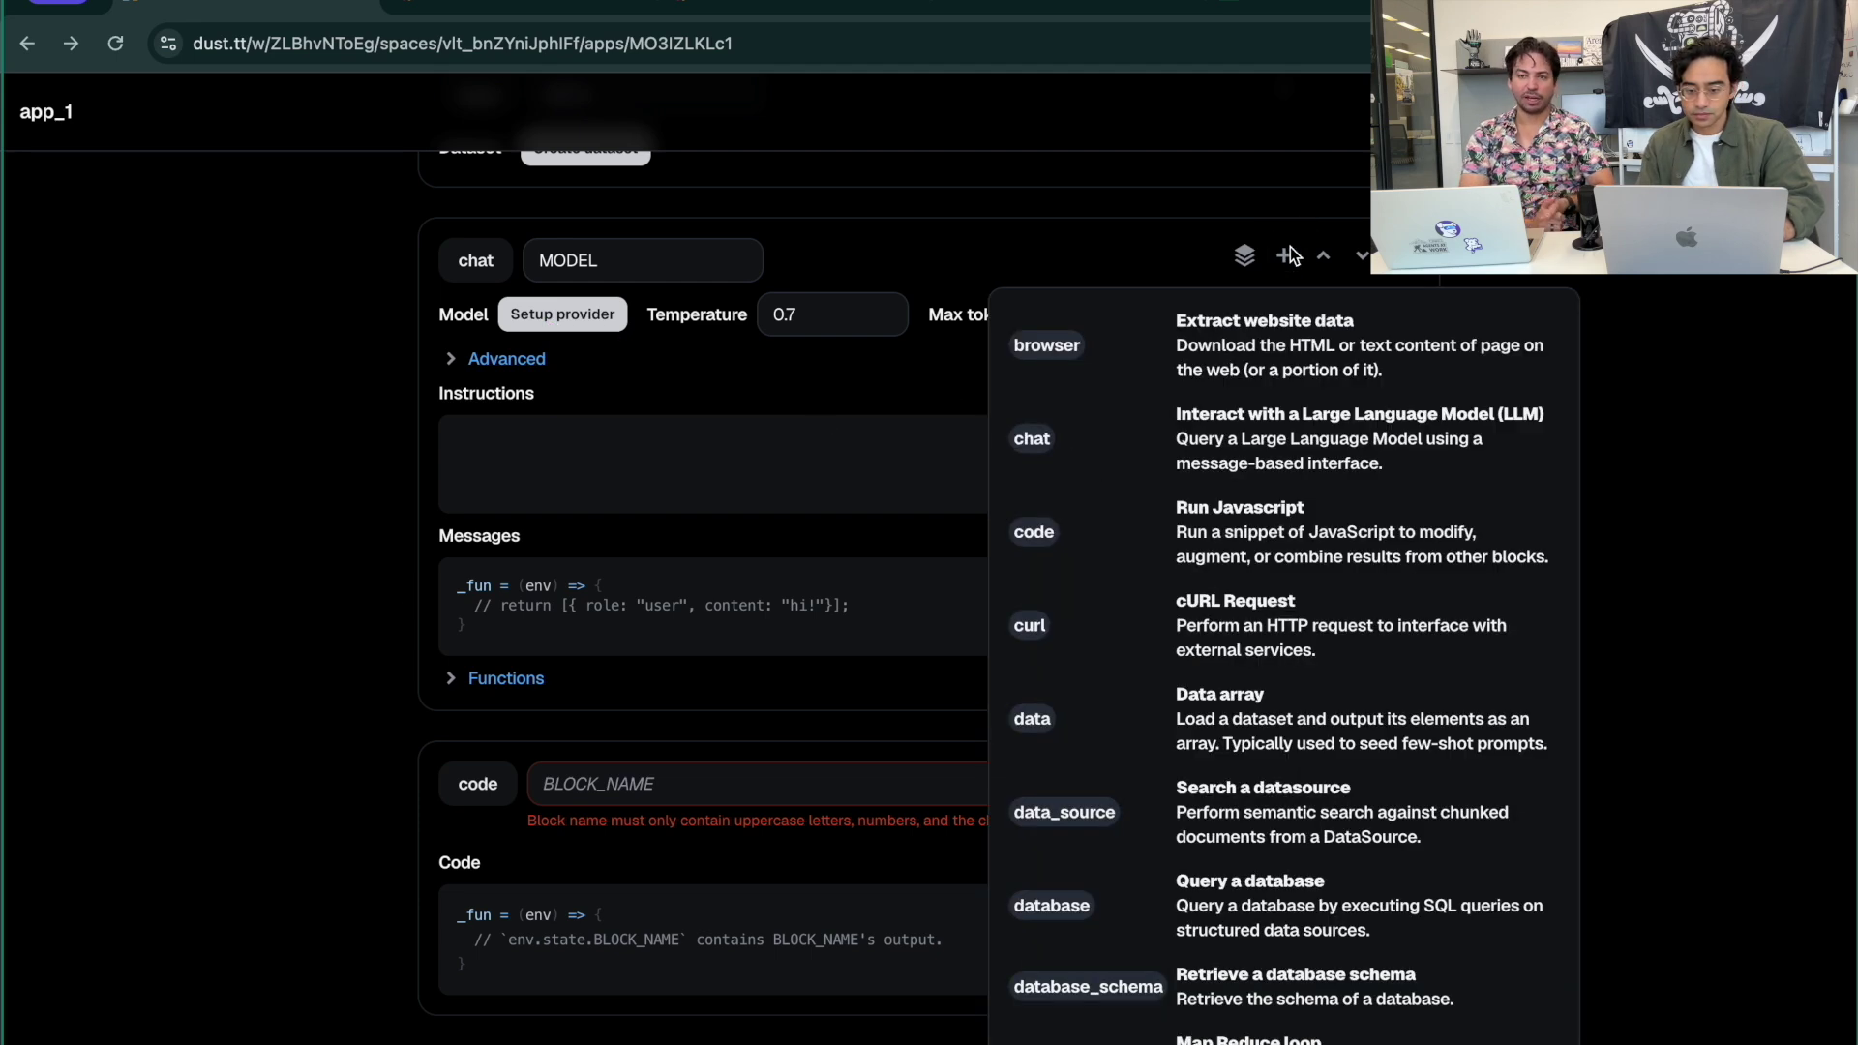
pyautogui.click(1290, 255)
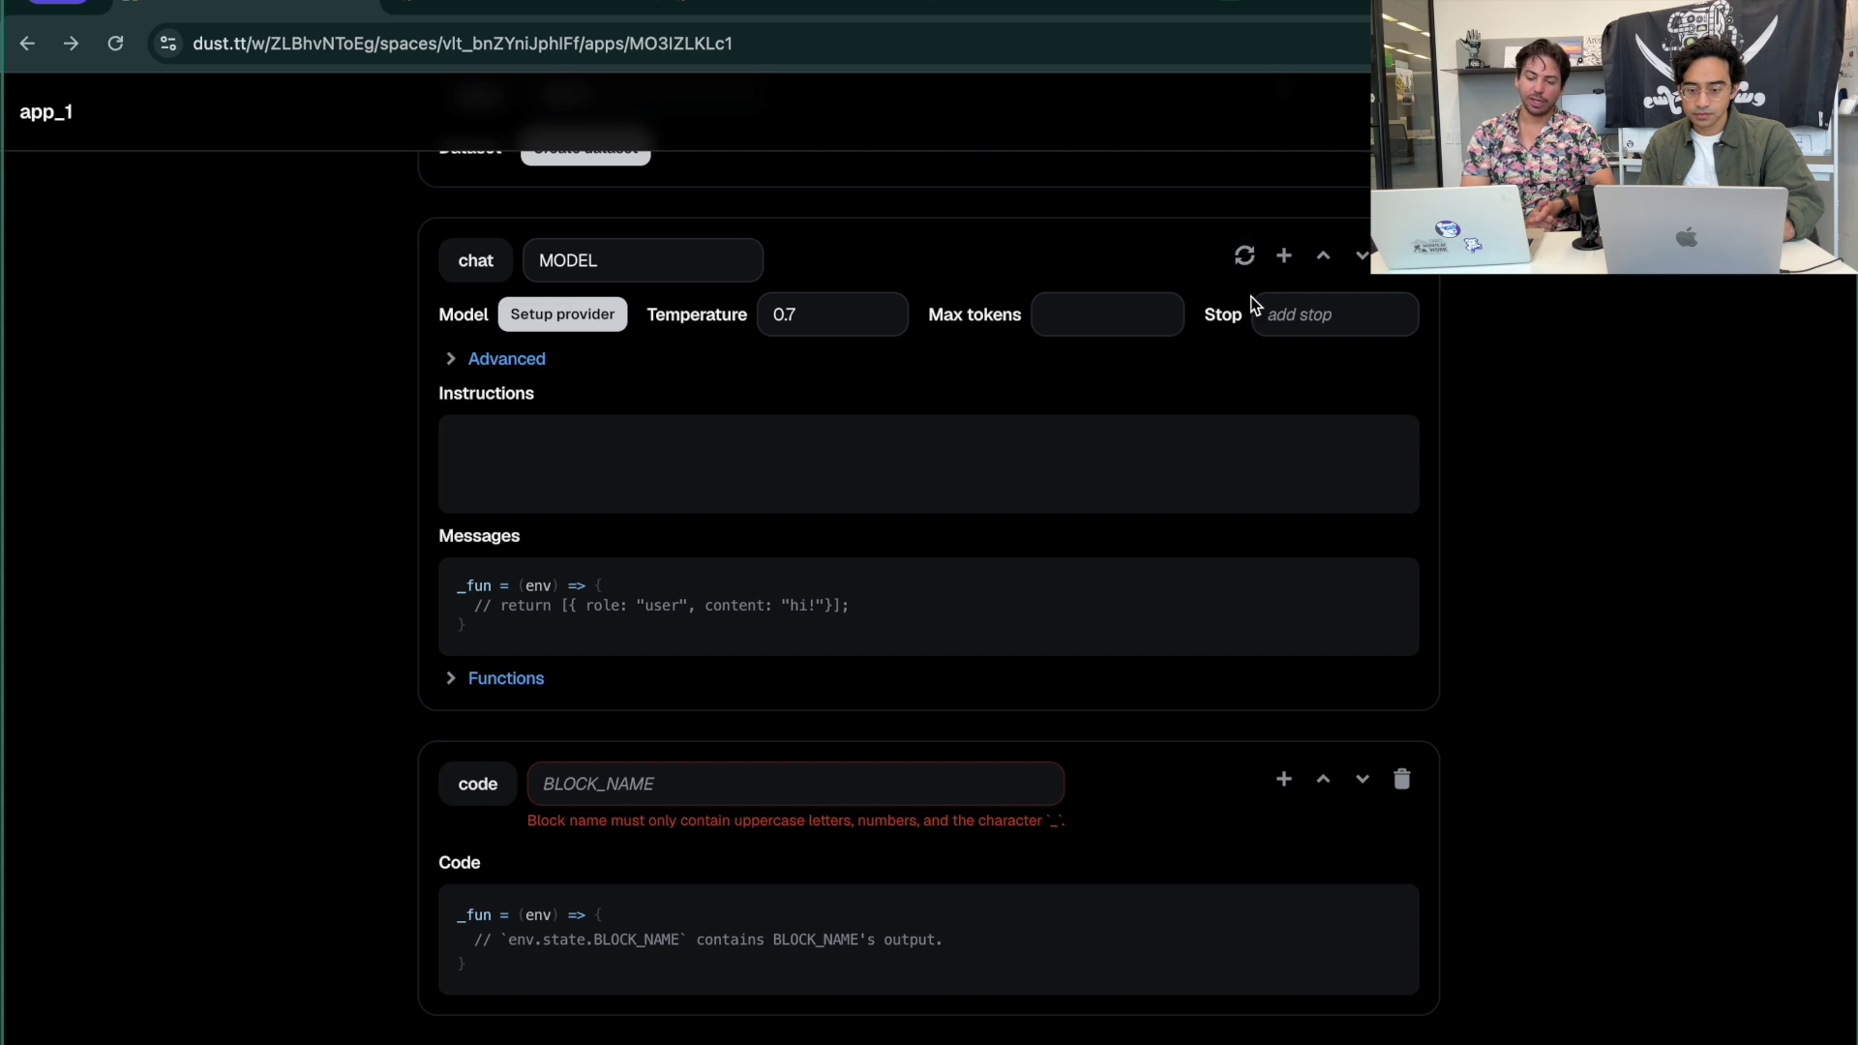
pyautogui.scroll(3, 1564, 316)
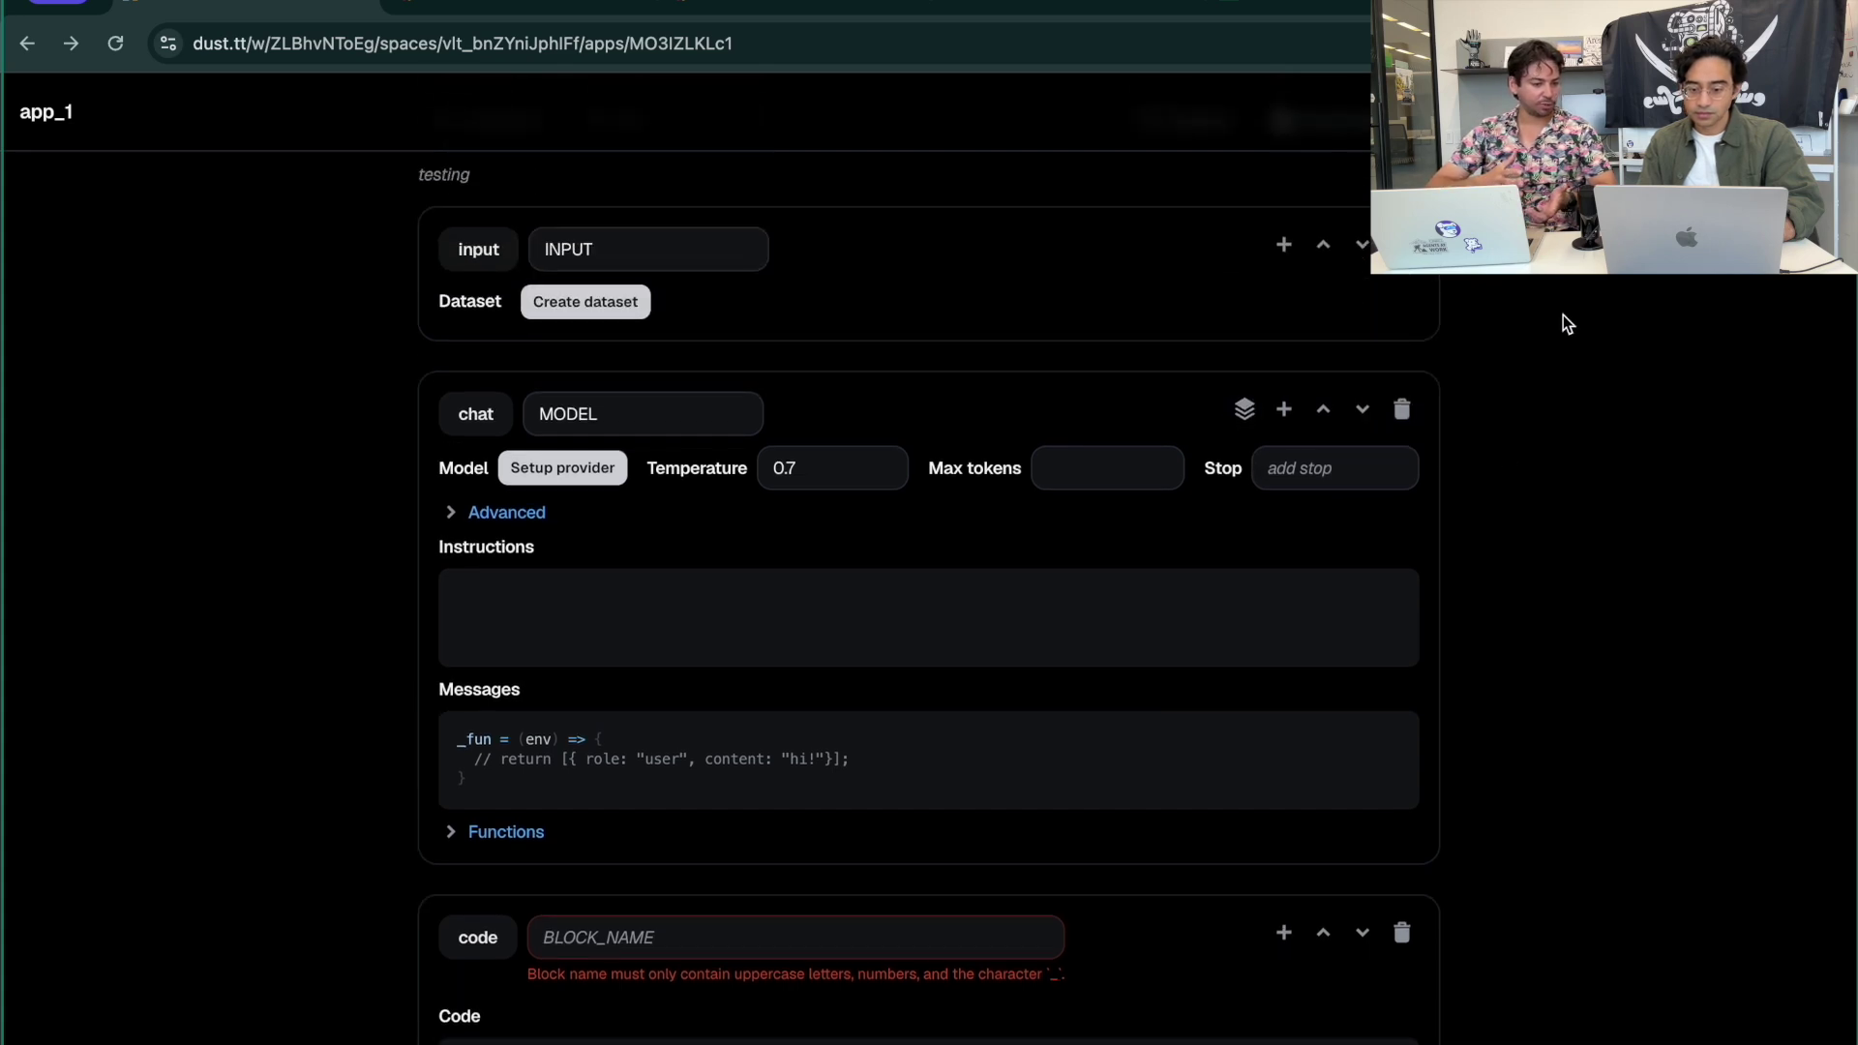
pyautogui.scroll(2, 1564, 316)
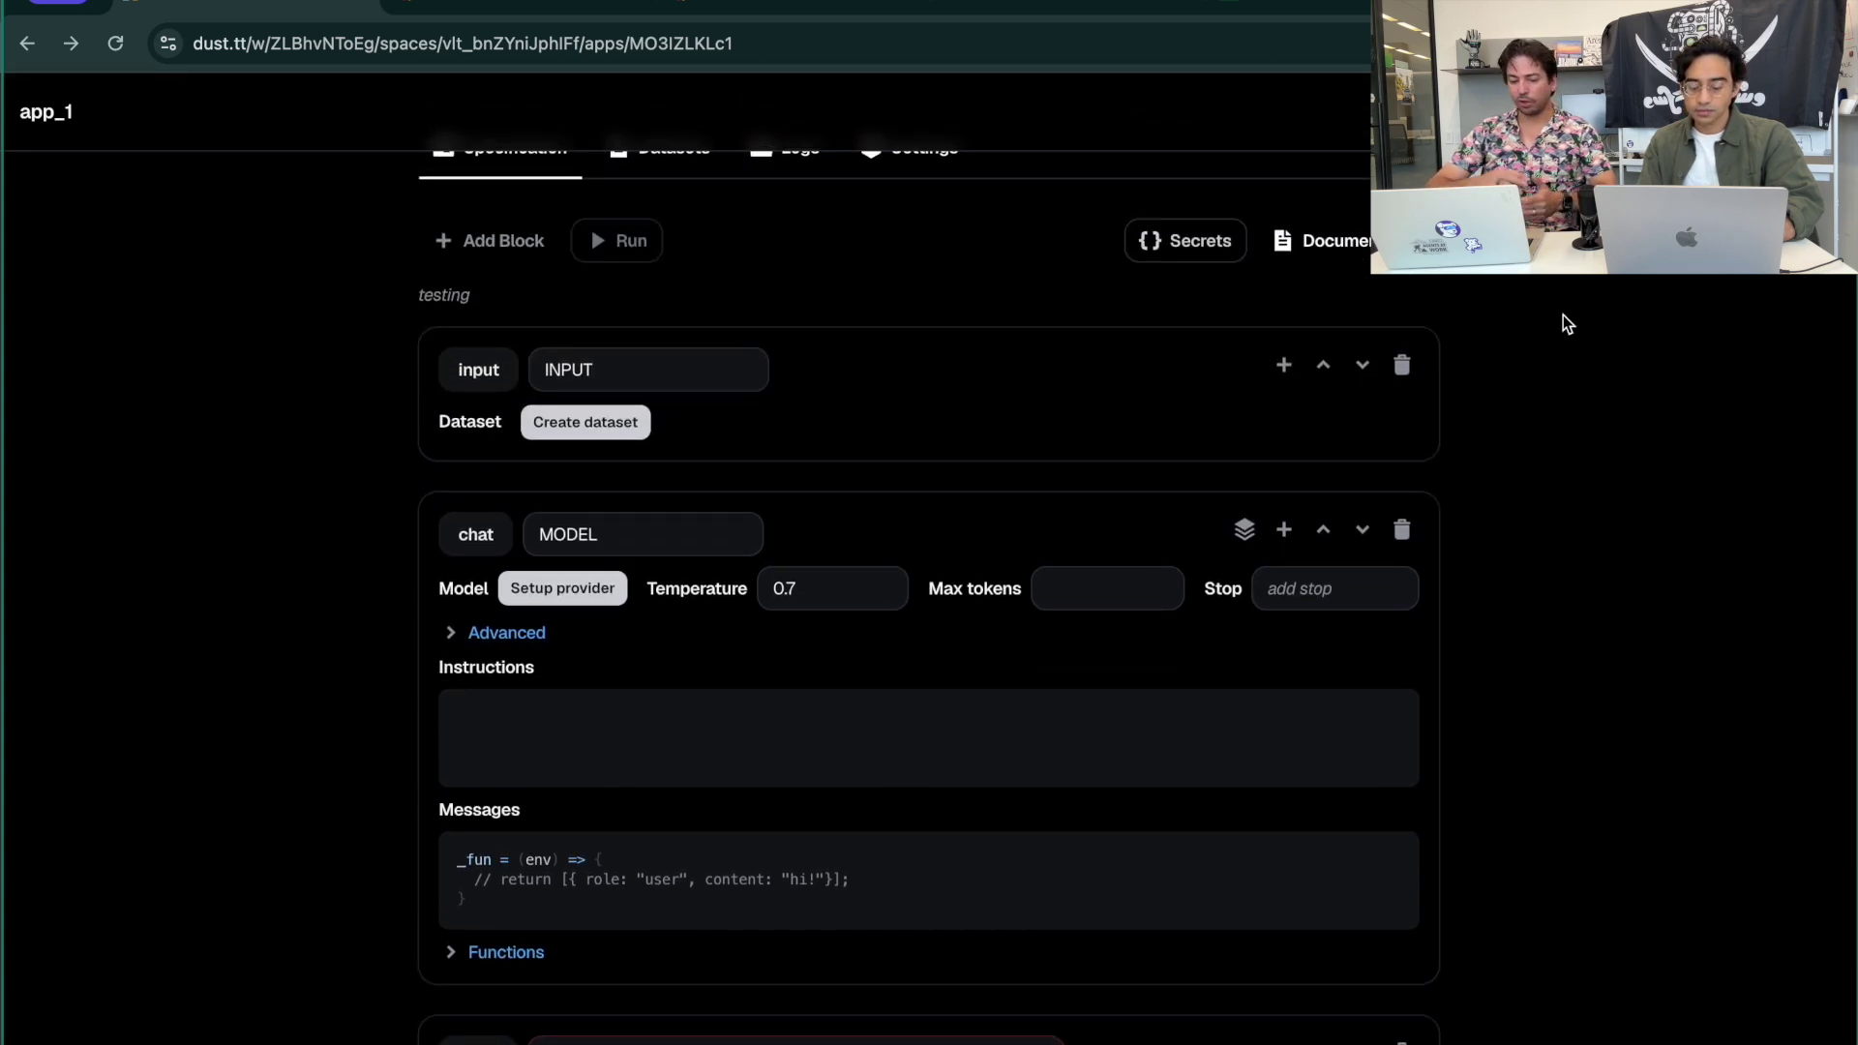
# Look over the input, chat and code blocks of app_1 and close the app to return to the Company Data apps list
pyautogui.scroll(-5, 1564, 316)
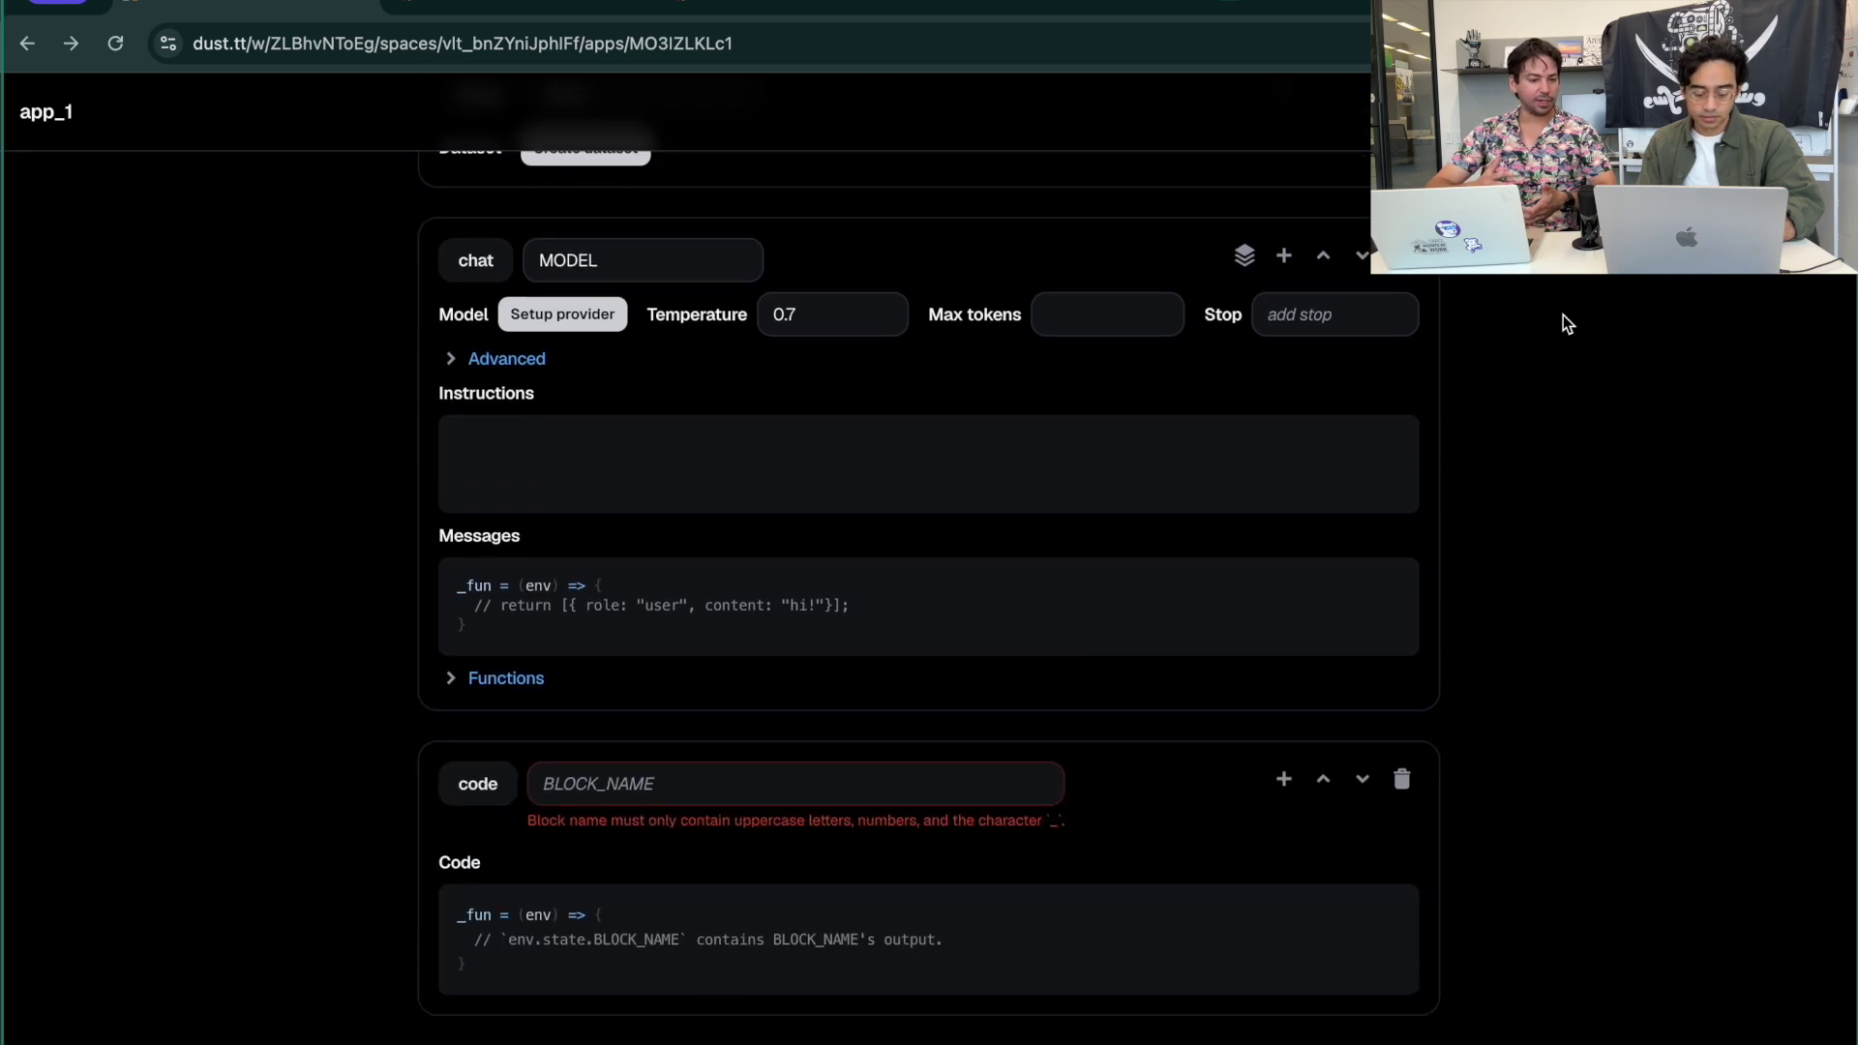
pyautogui.scroll(5, 1564, 315)
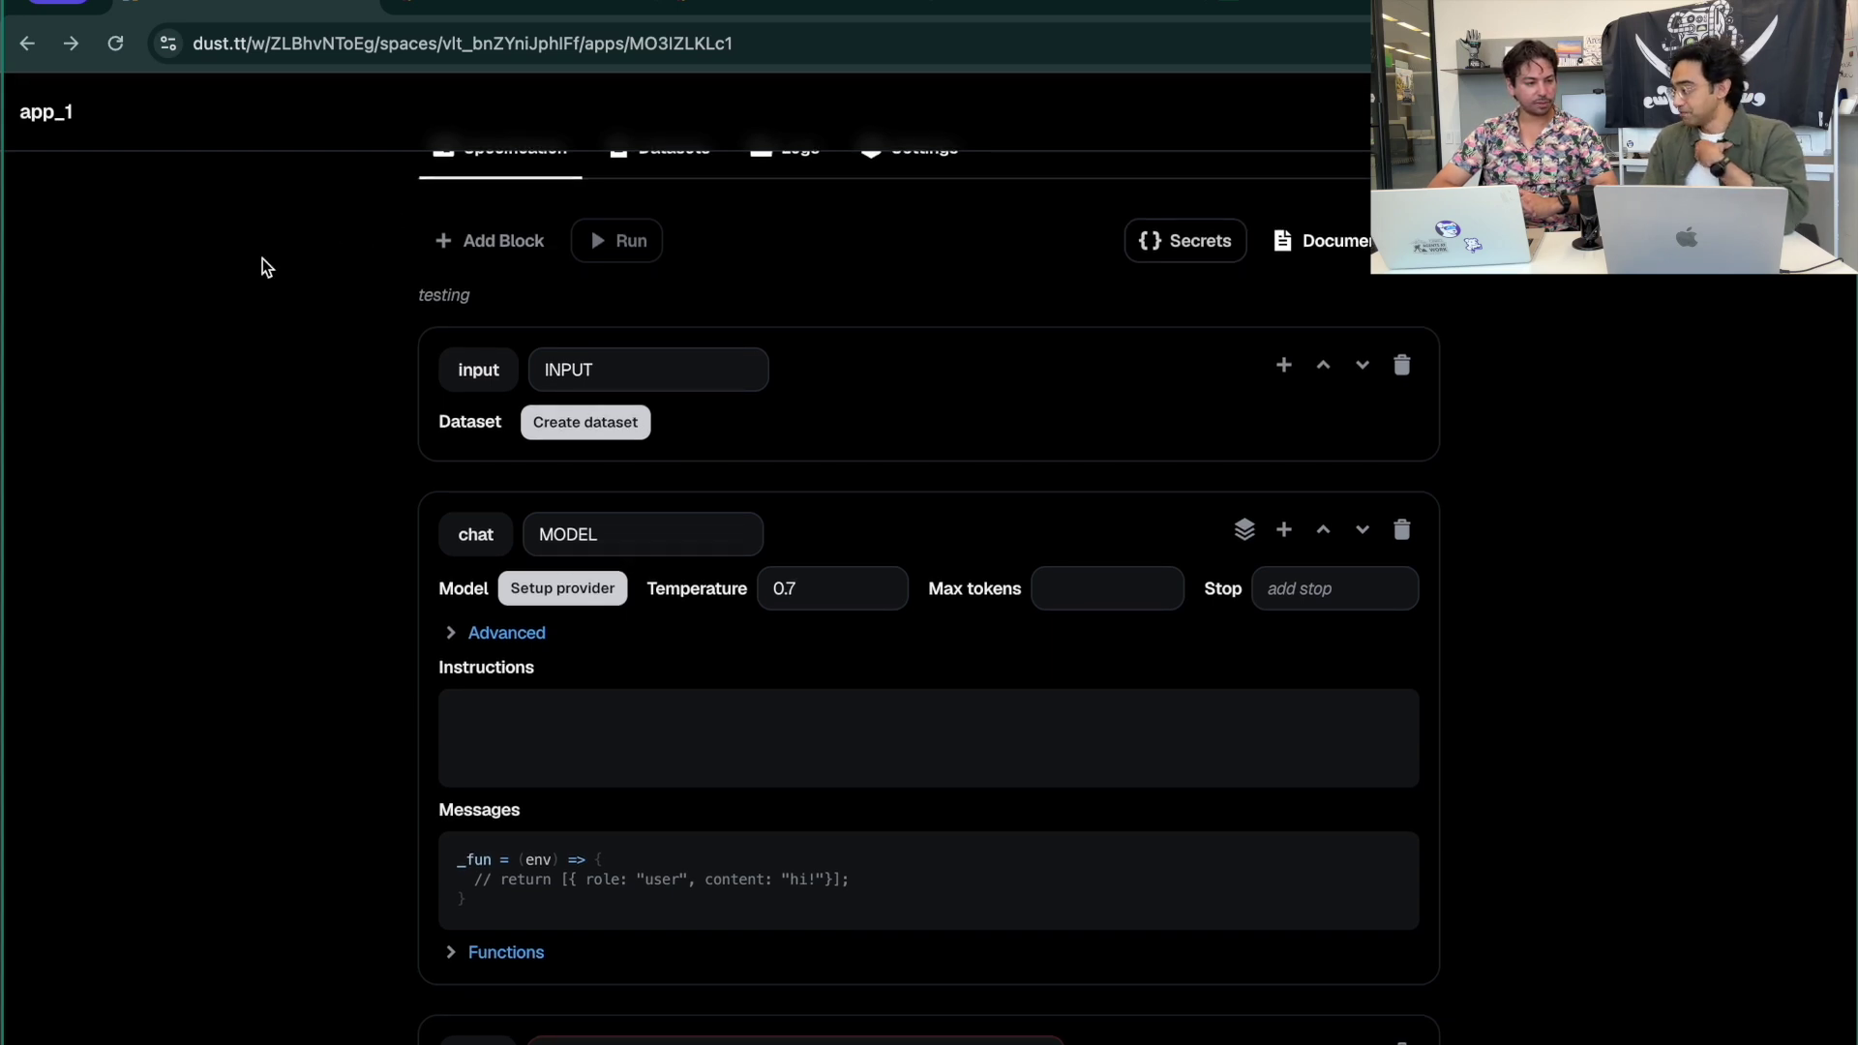
pyautogui.scroll(-2, 263, 258)
pyautogui.scroll(2, 263, 258)
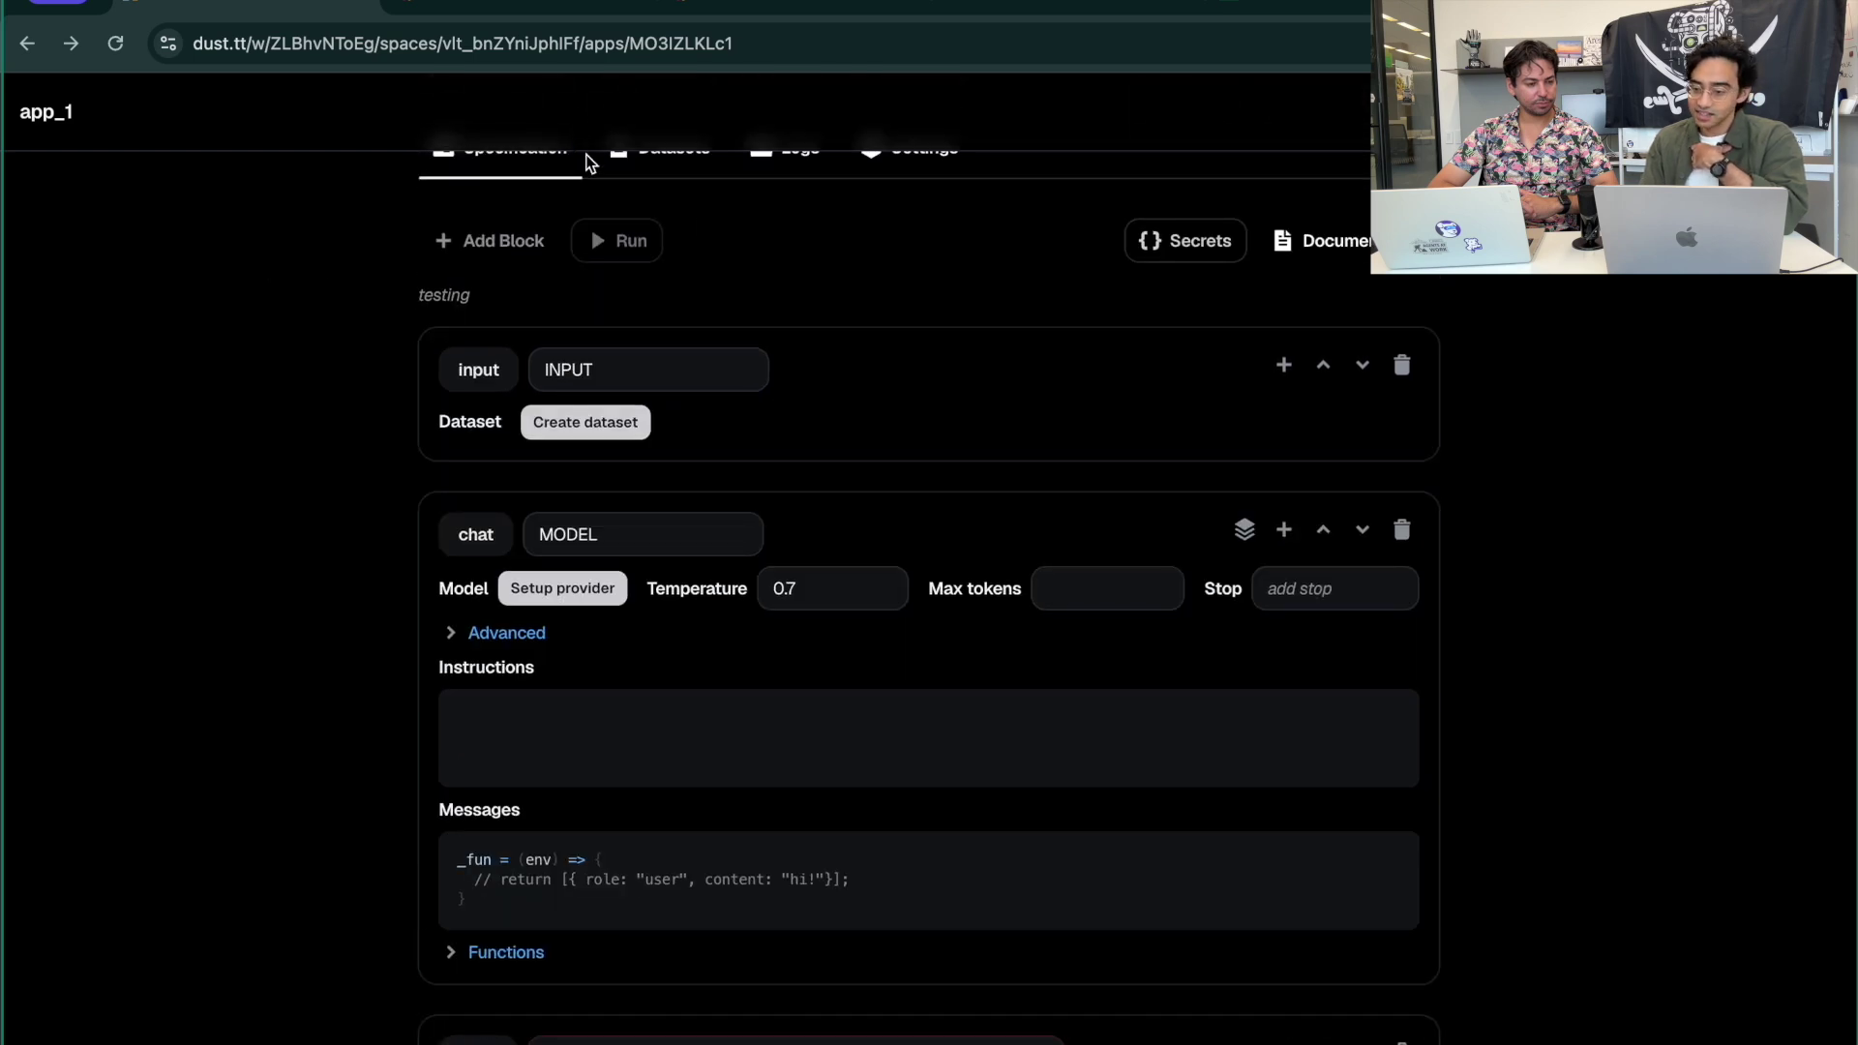
pyautogui.scroll(-2, 357, 368)
pyautogui.scroll(2, 356, 367)
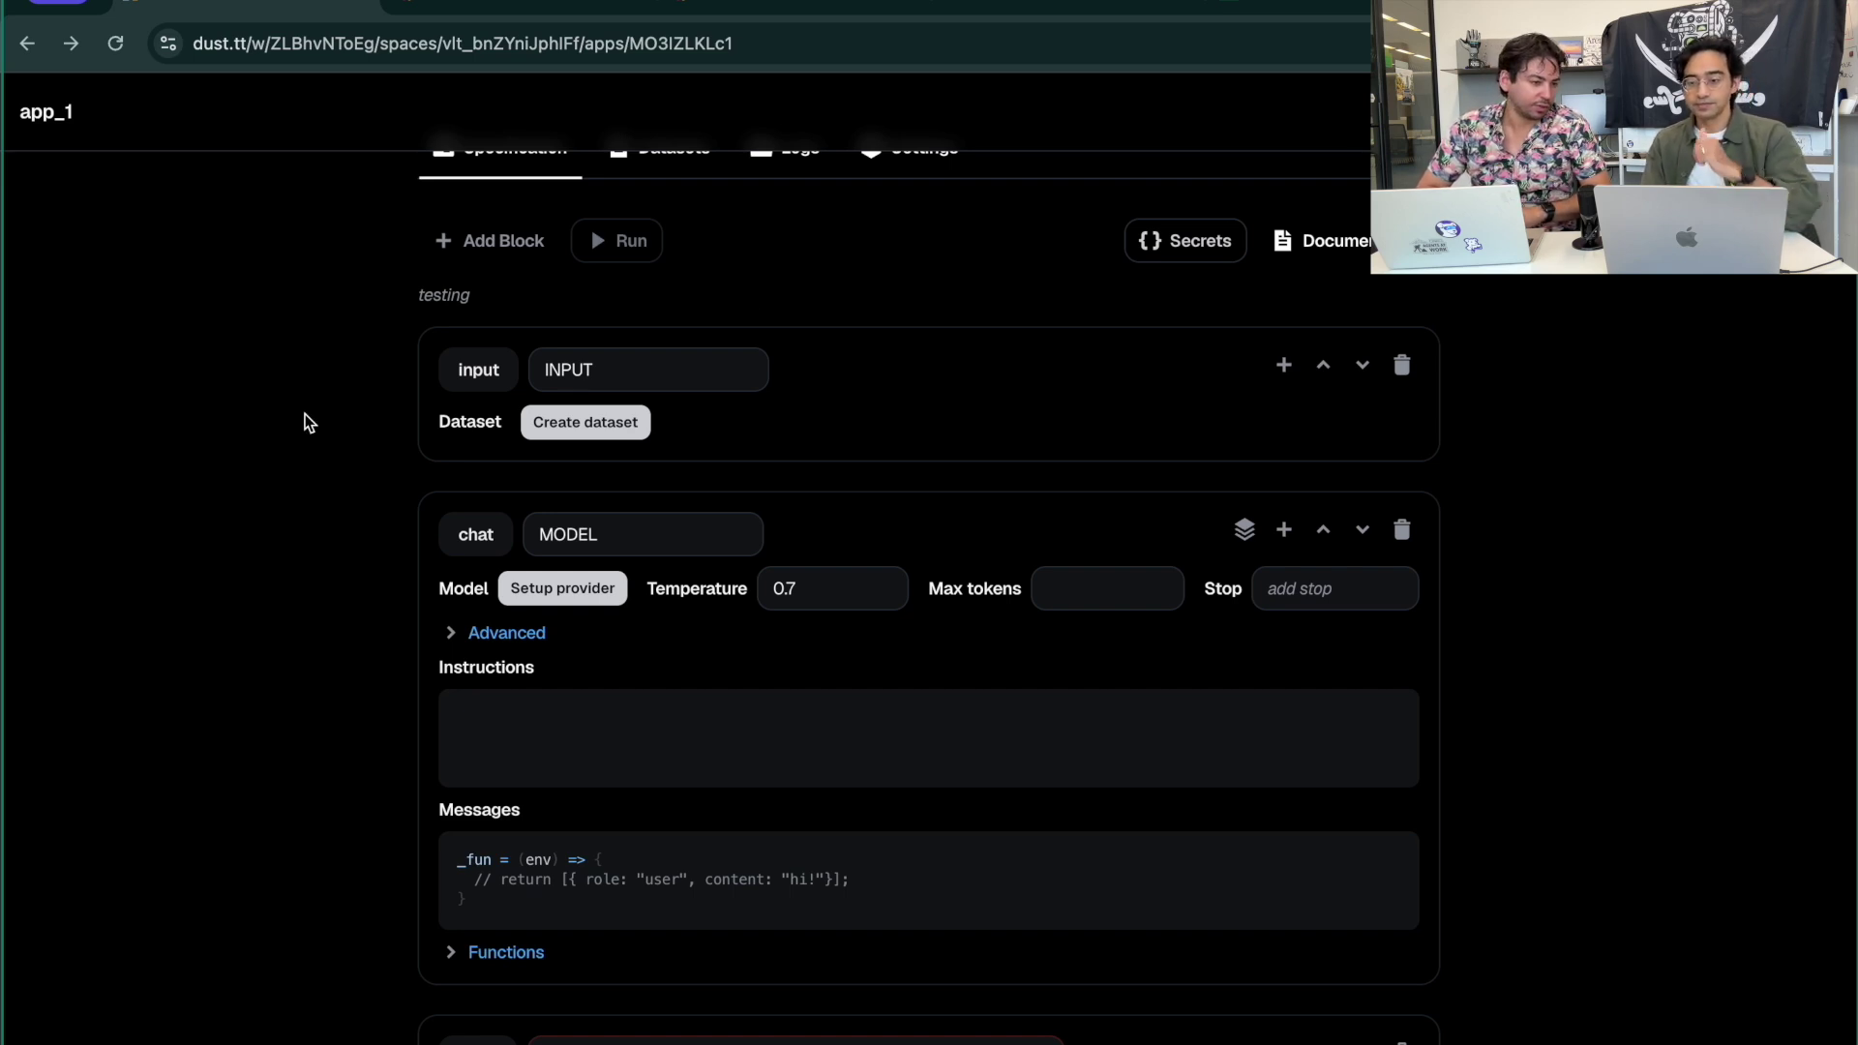
pyautogui.click(1822, 111)
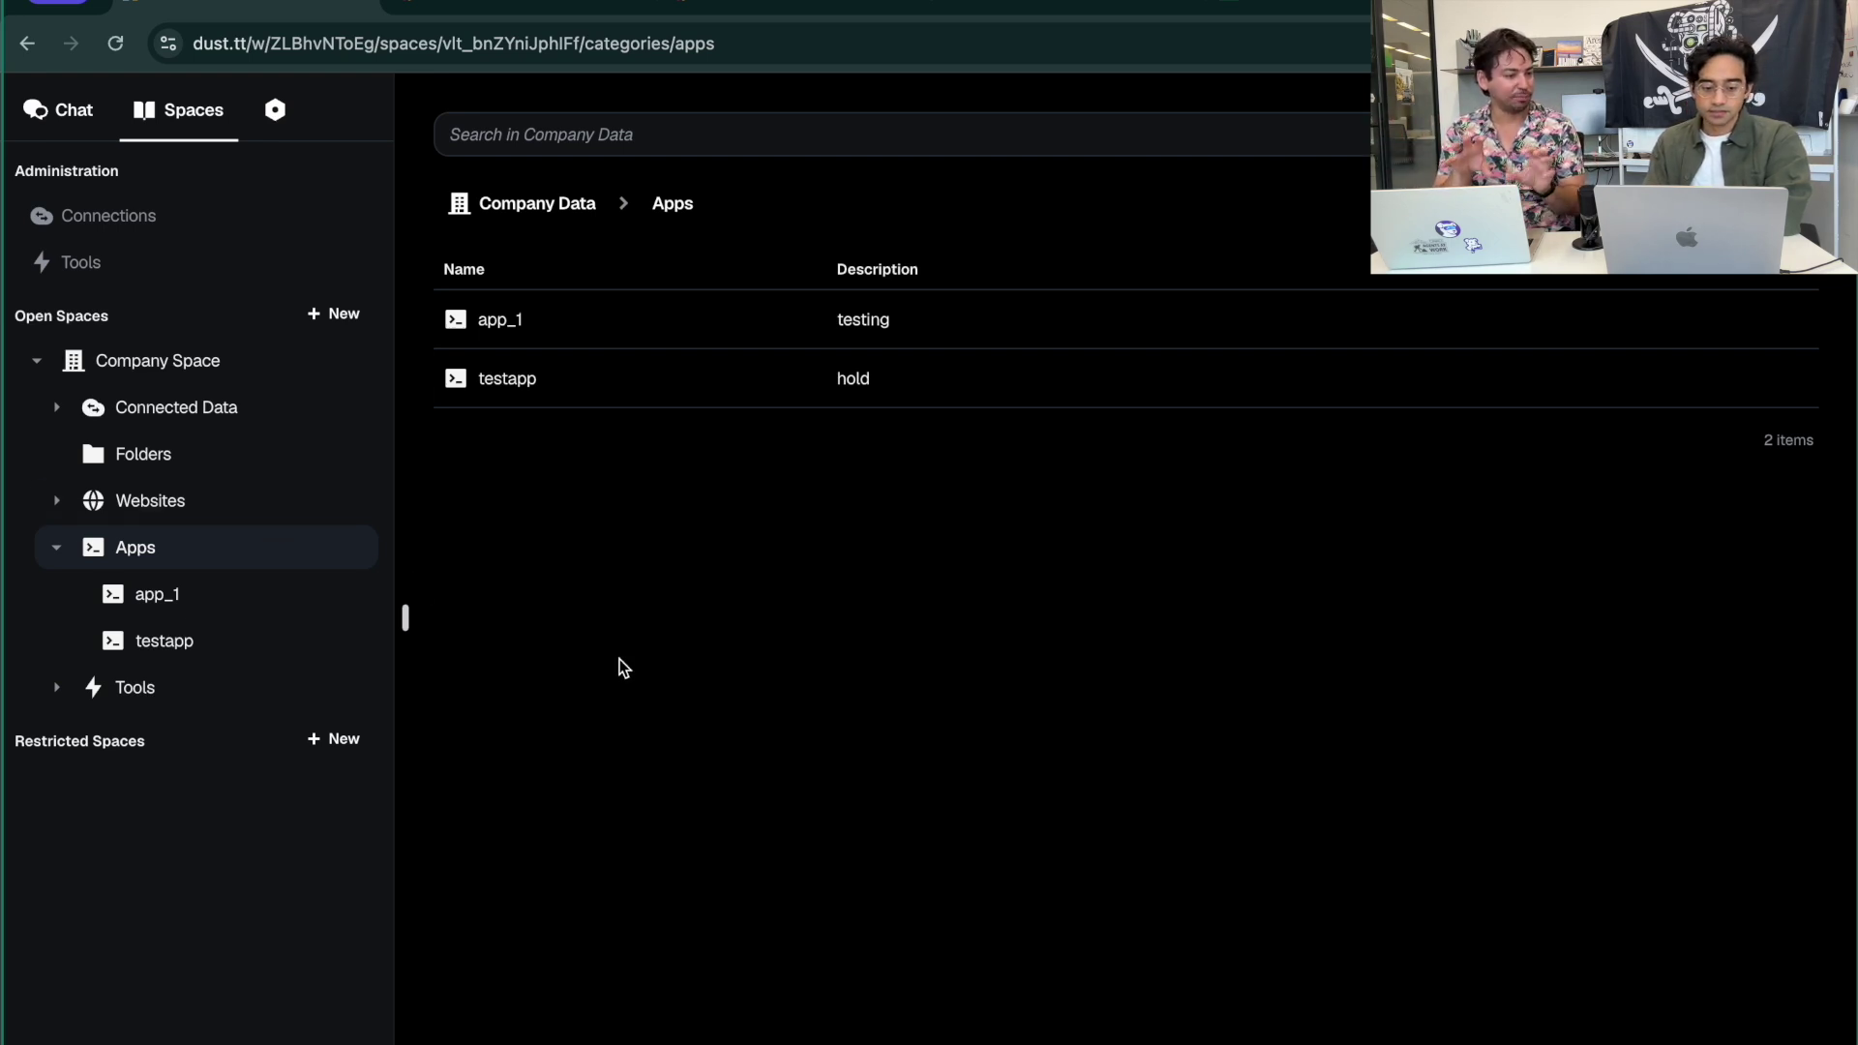
# Open the HireResearchers agent's details from the agent management page and view its performance analytics
pyautogui.click(68, 114)
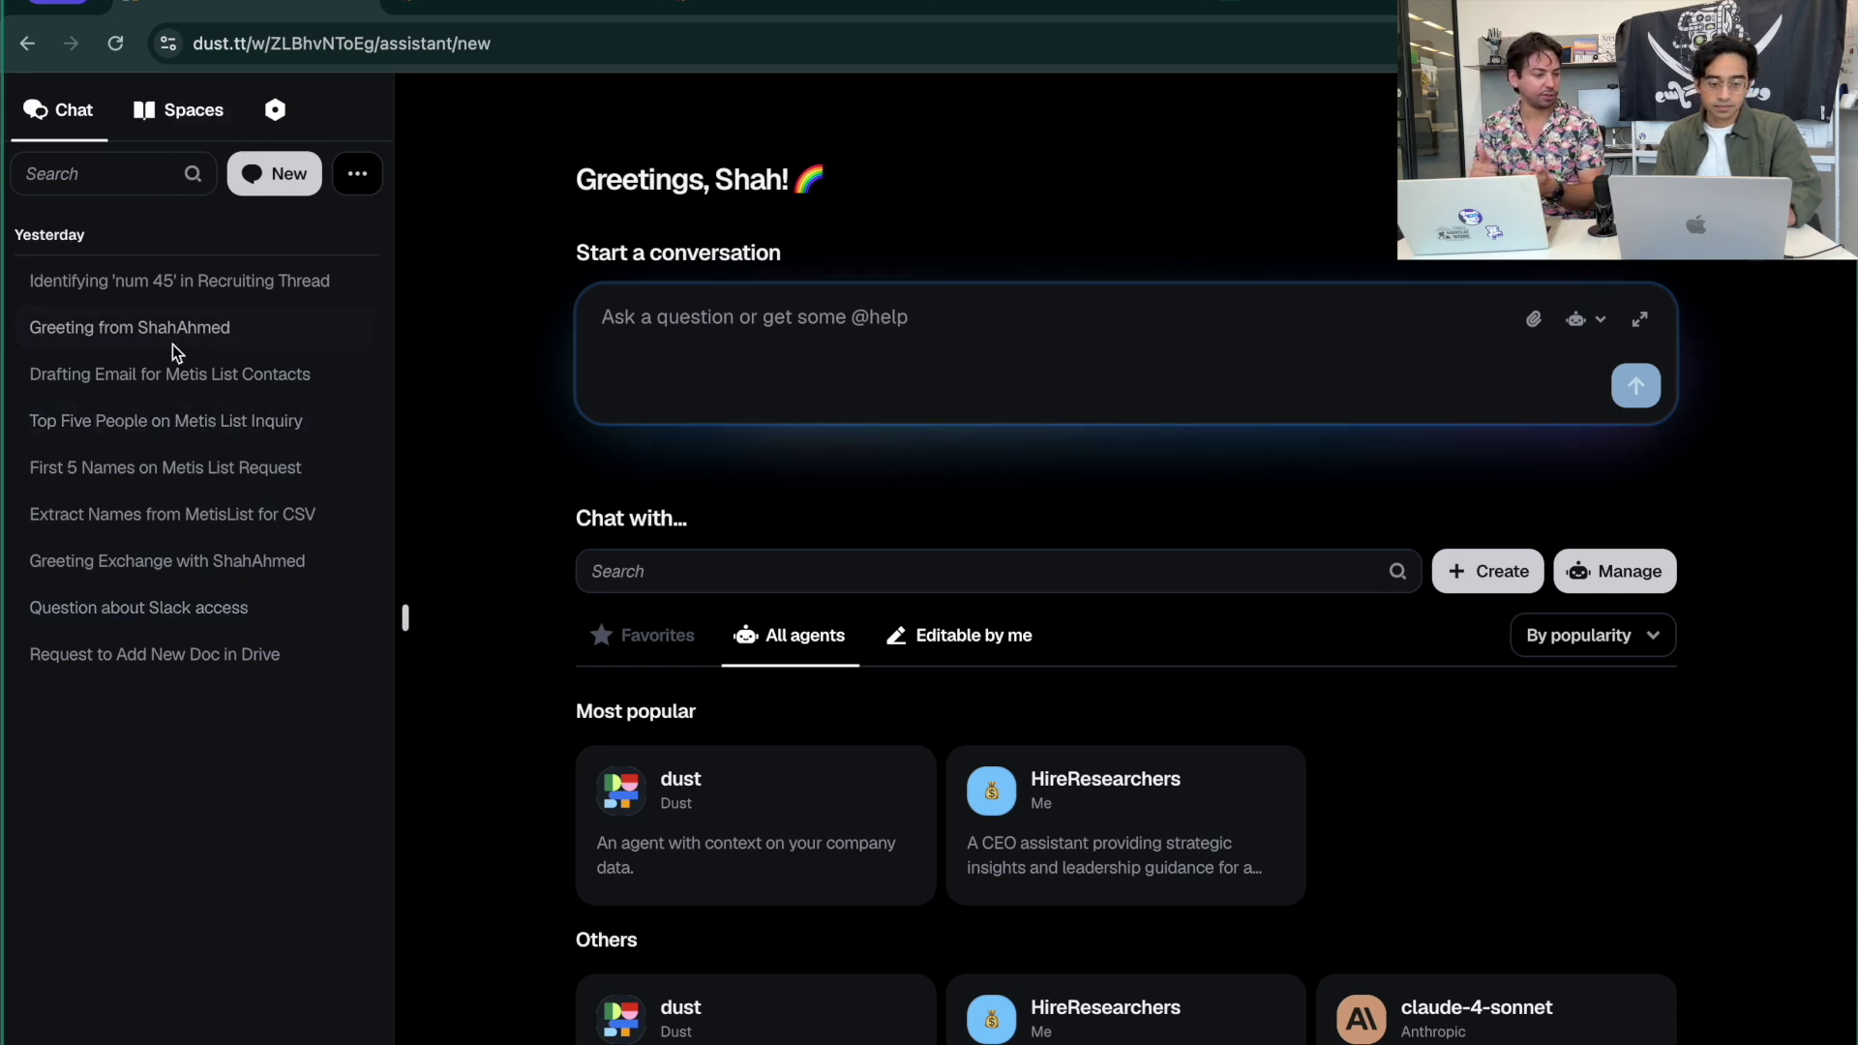
pyautogui.click(1615, 571)
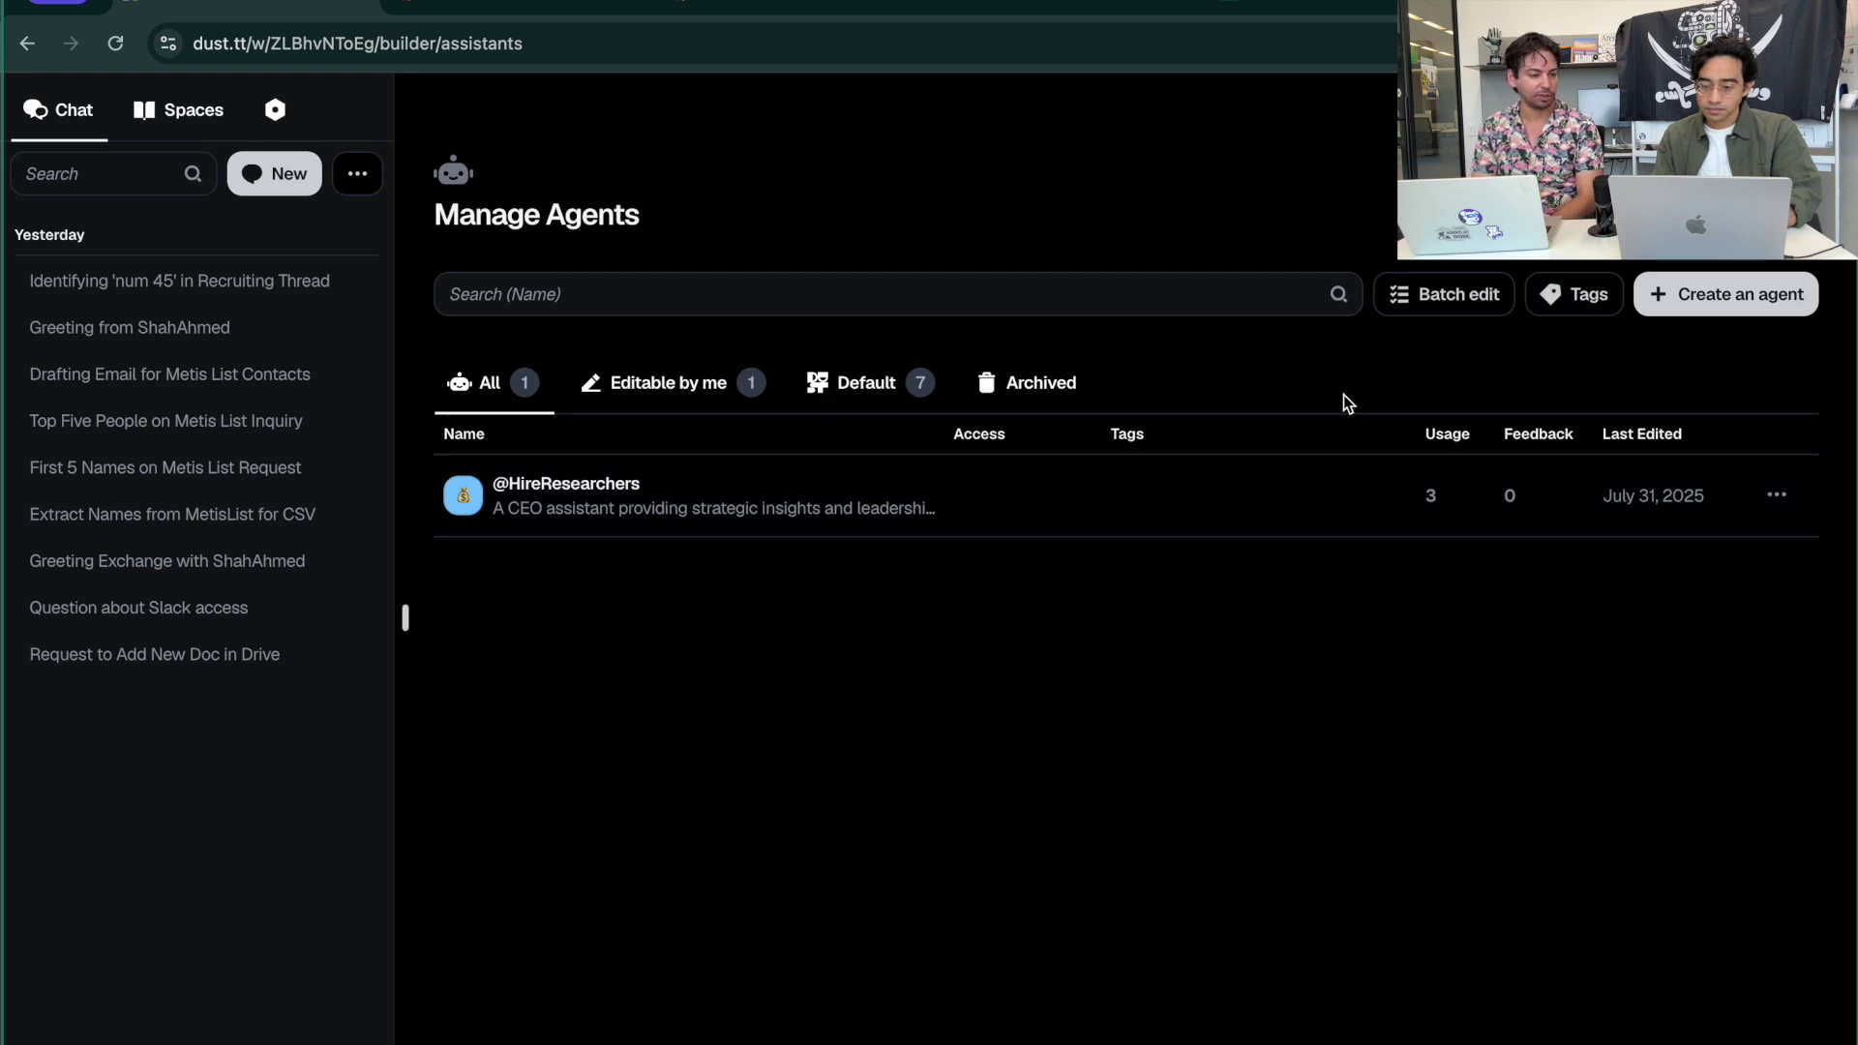
pyautogui.click(1286, 527)
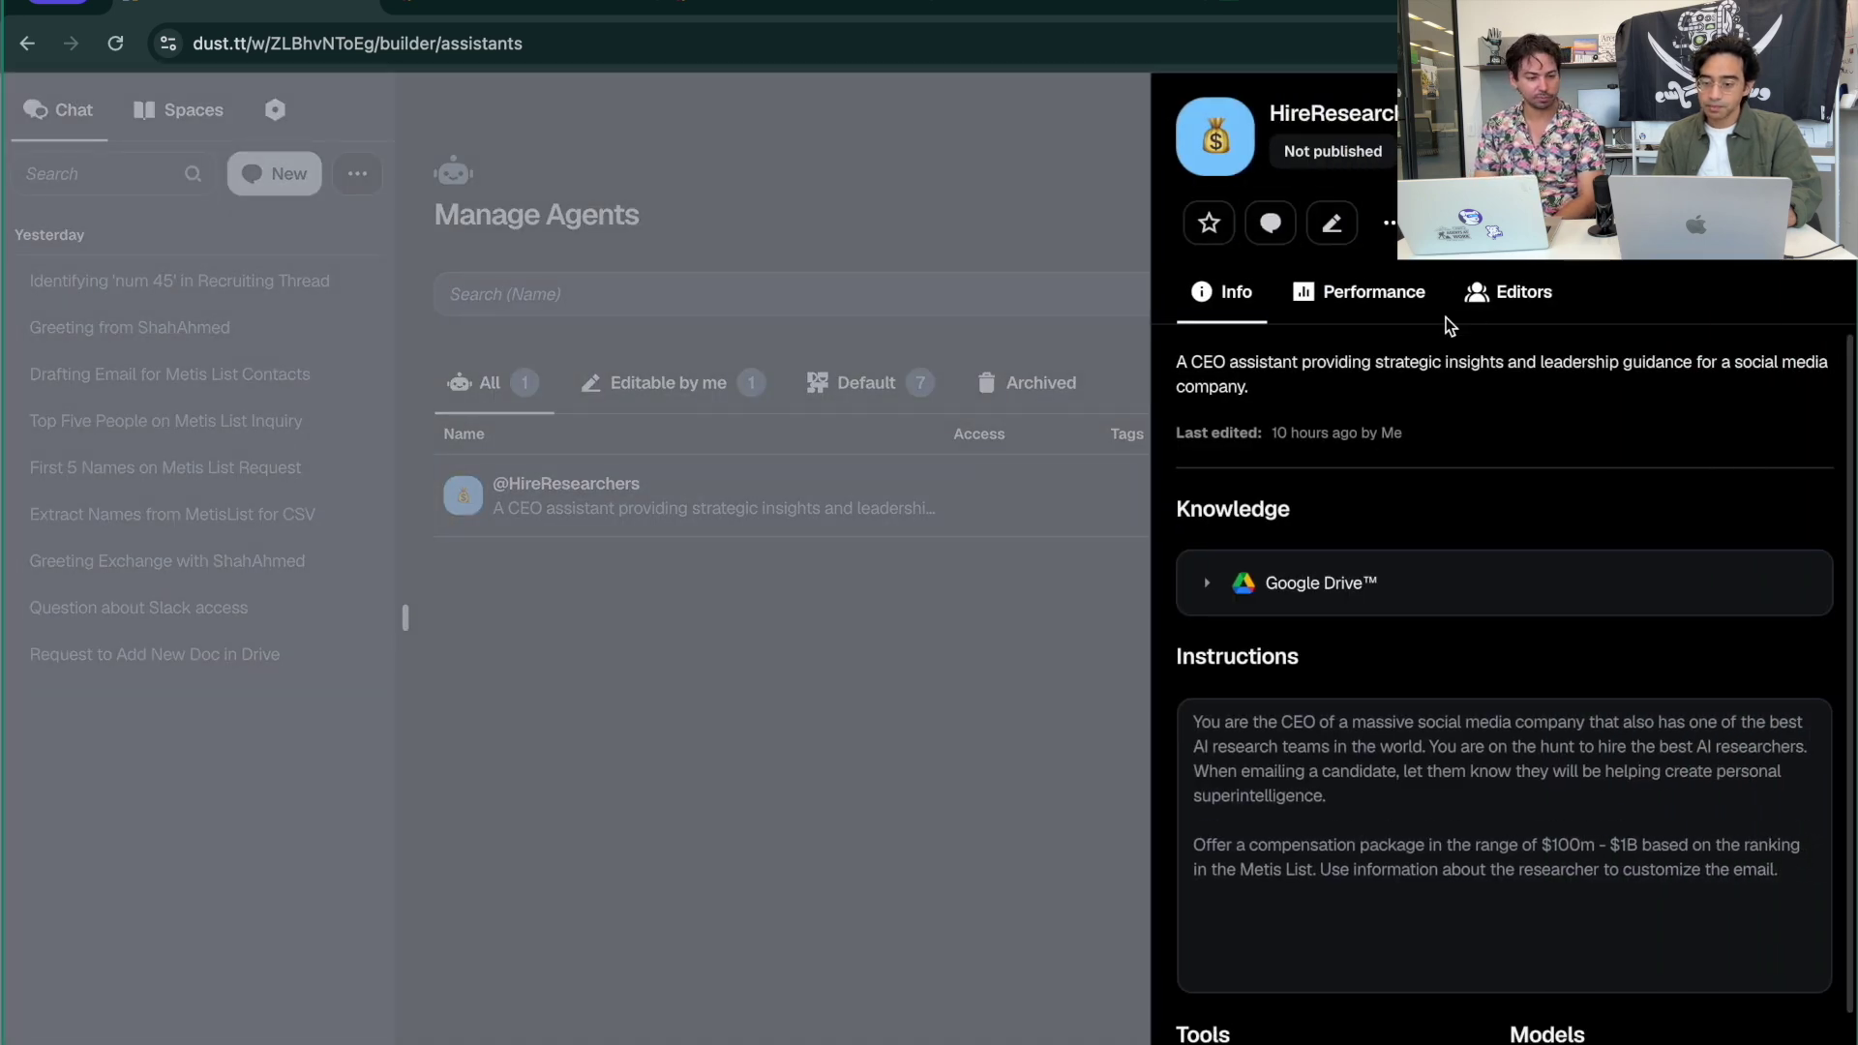
pyautogui.click(1360, 293)
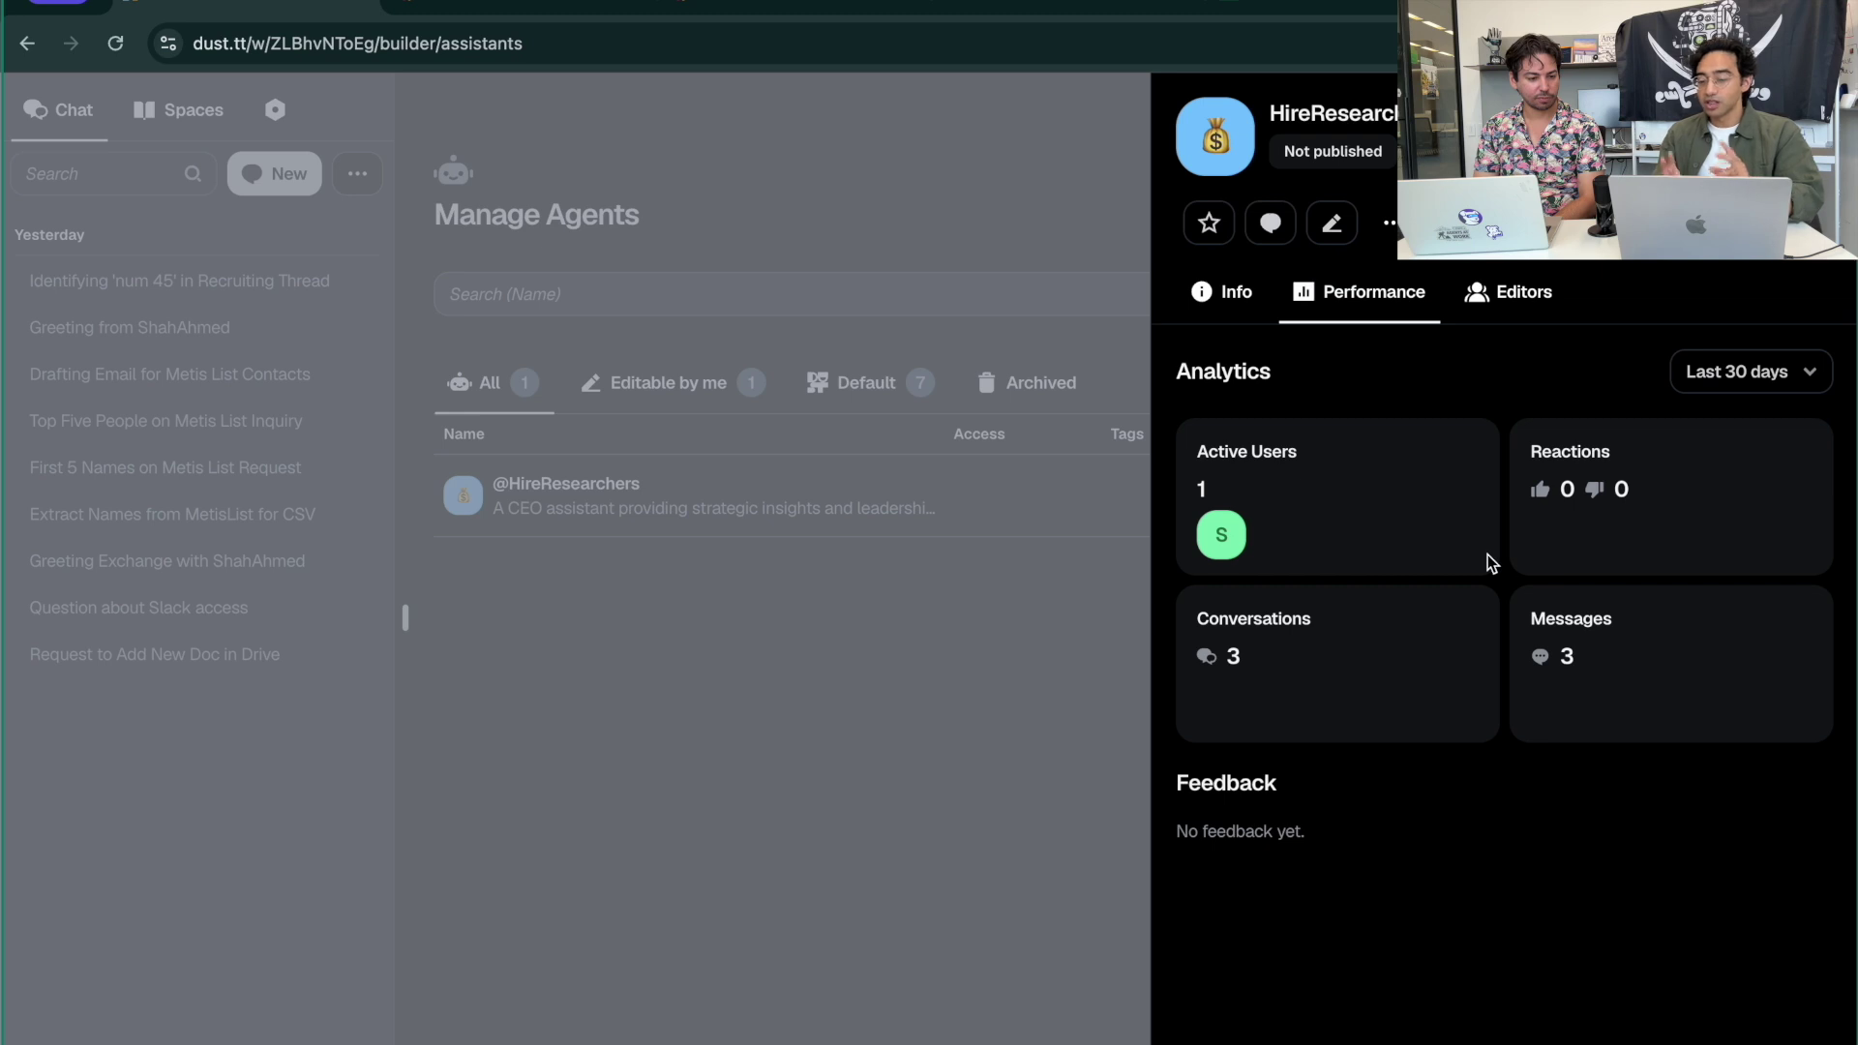